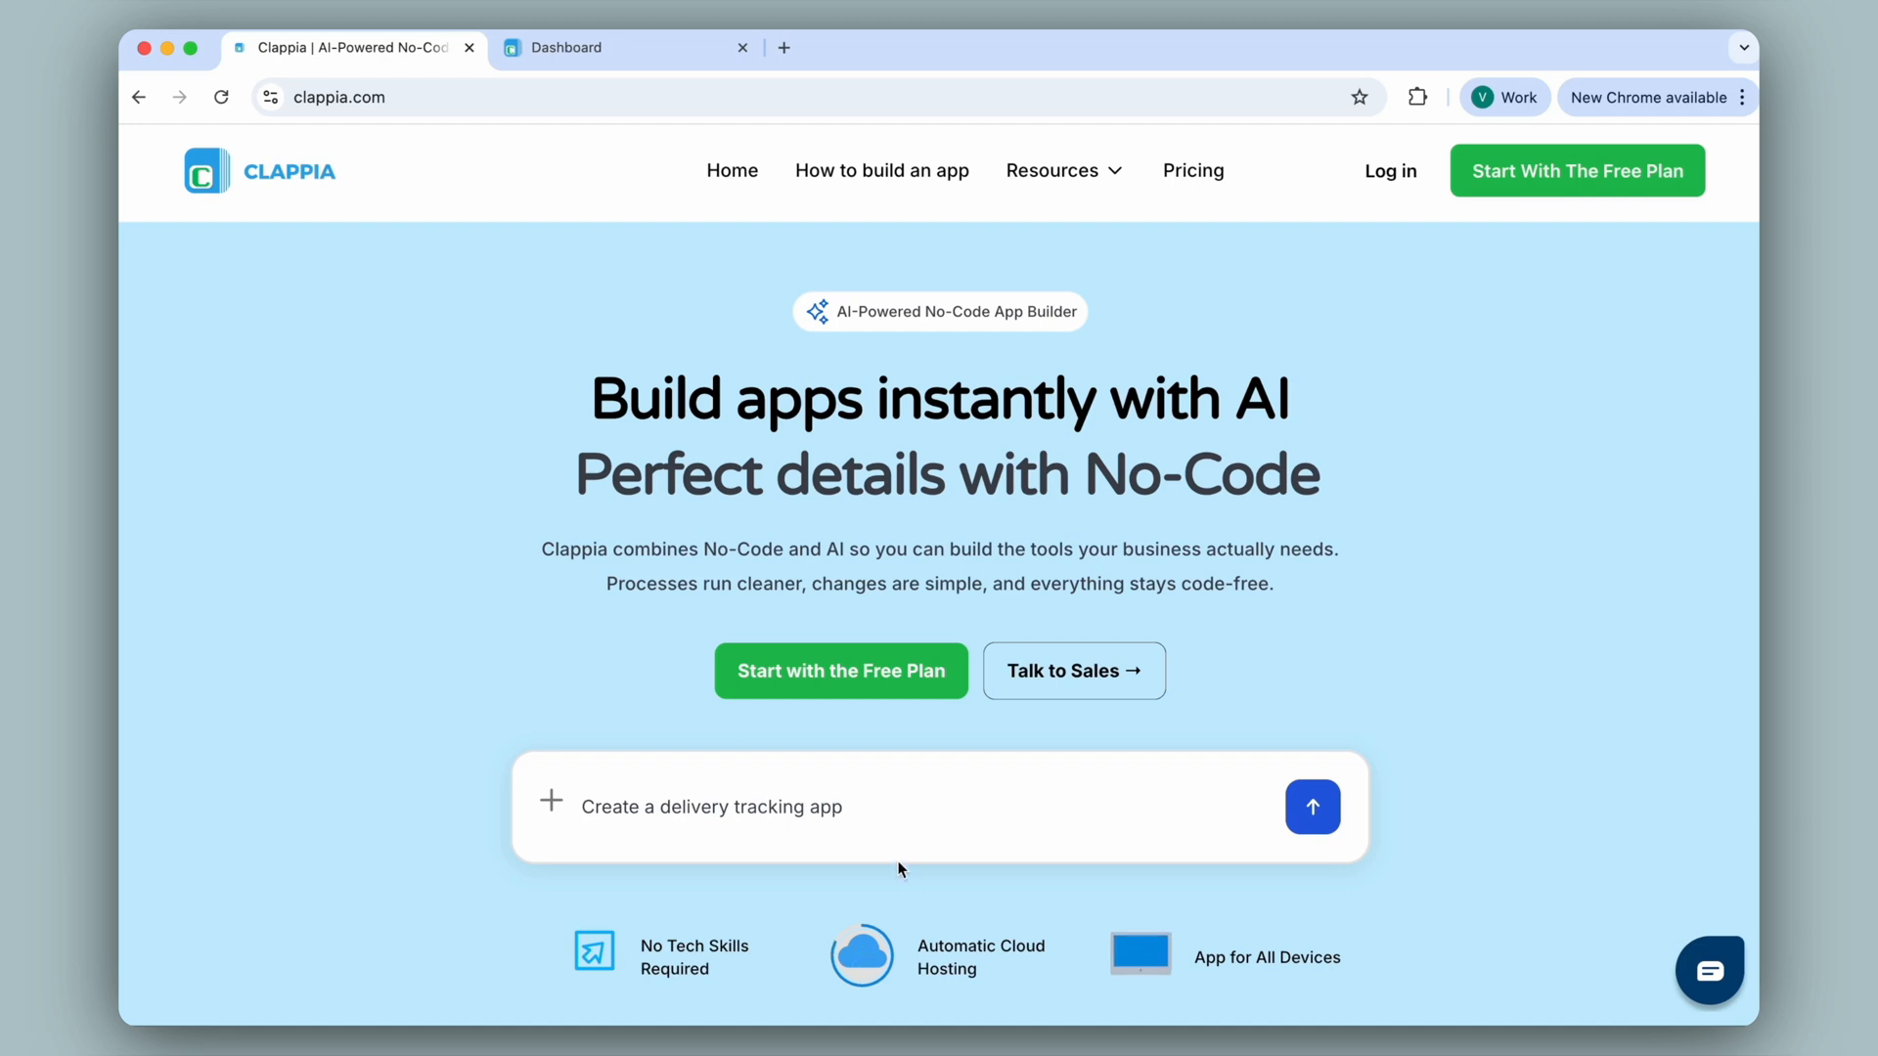
Open the Vendor Payments app from the dashboard in design mode and expand its Vendor Details section.
{"action": "left_click", "coordinate": [670, 59]}
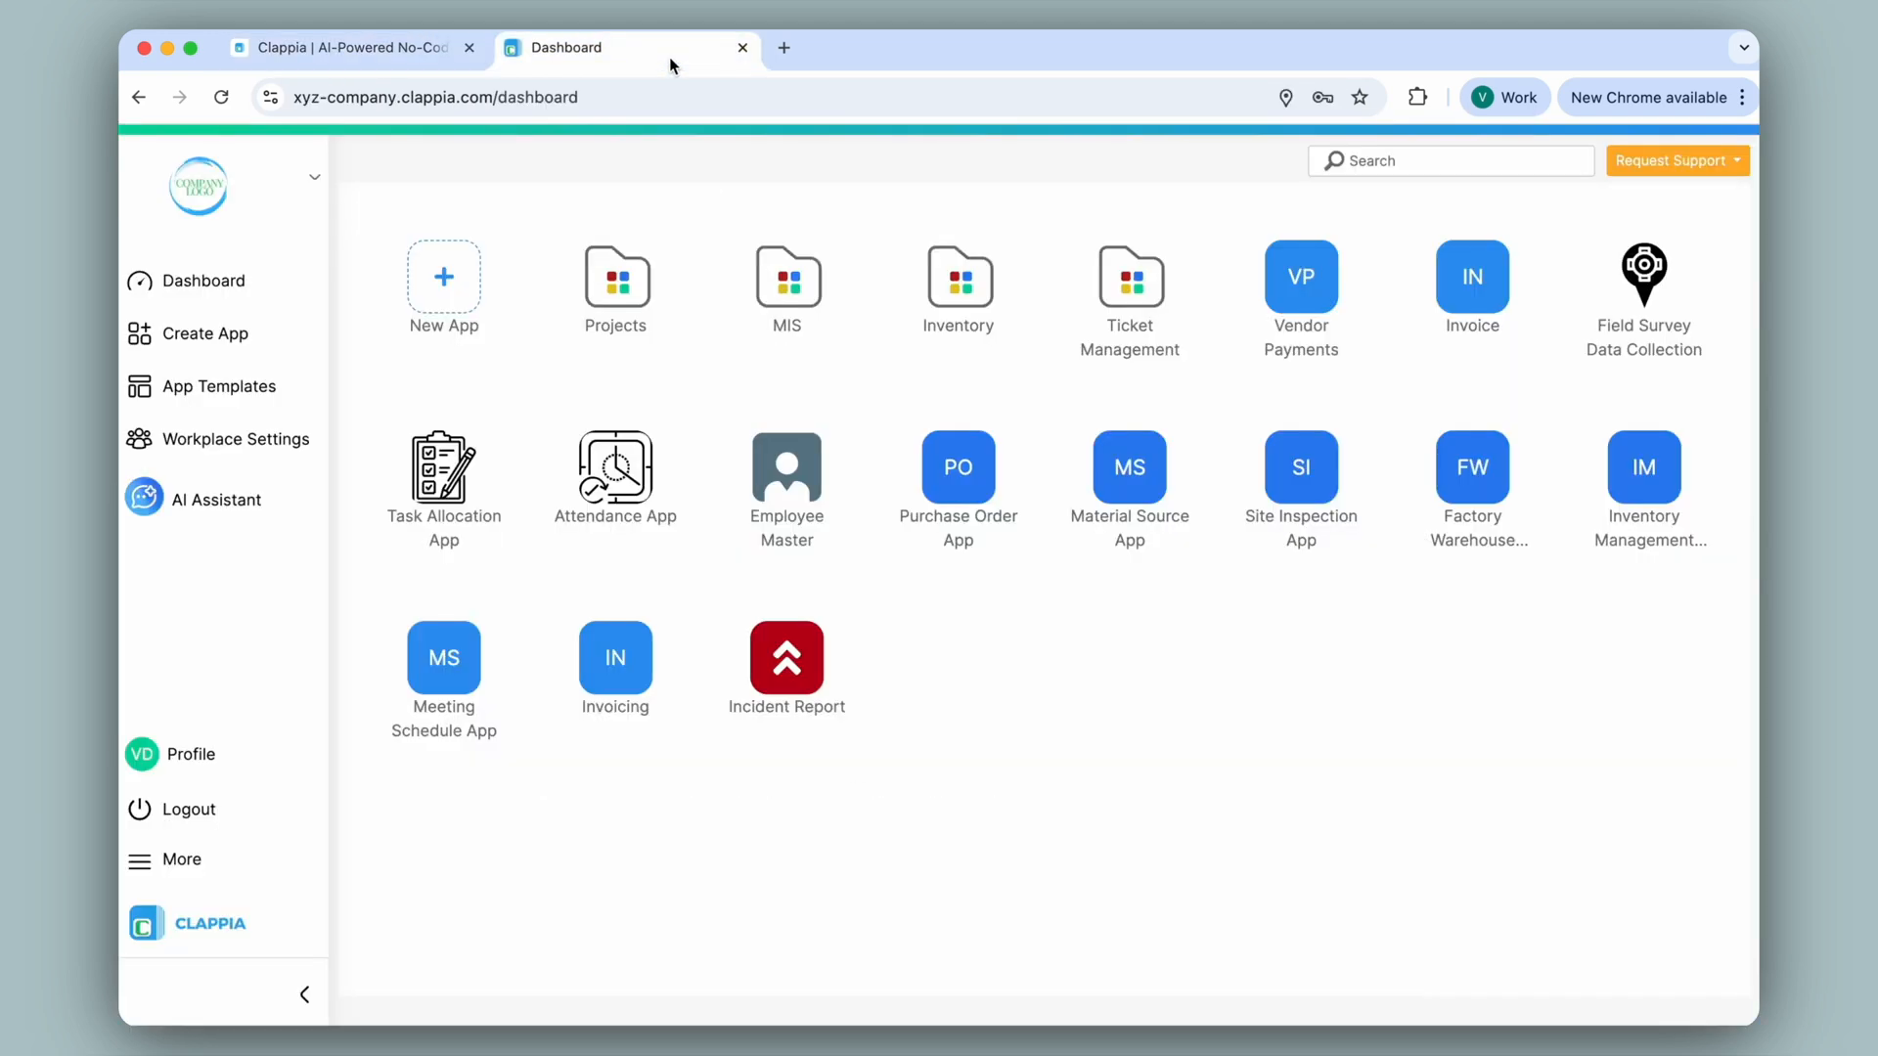
{"action": "left_click", "coordinate": [1299, 292]}
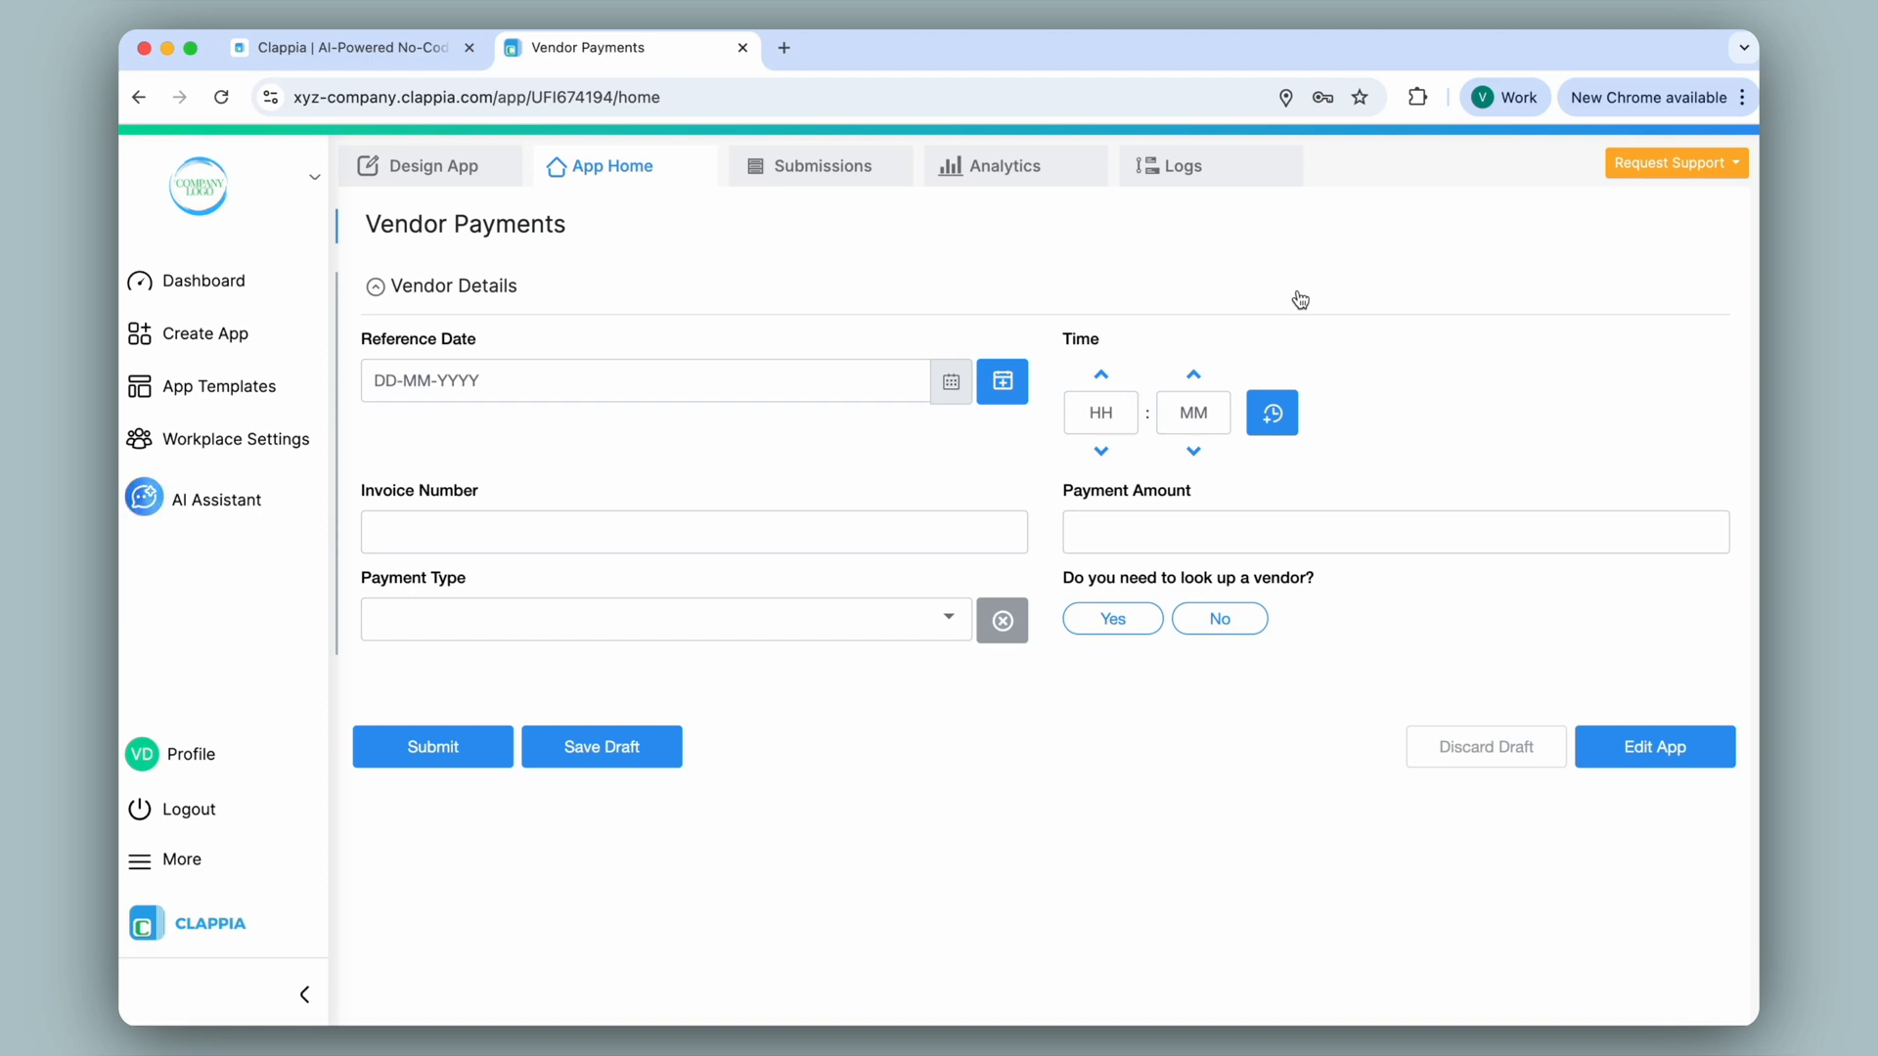
{"action": "left_click", "coordinate": [504, 189]}
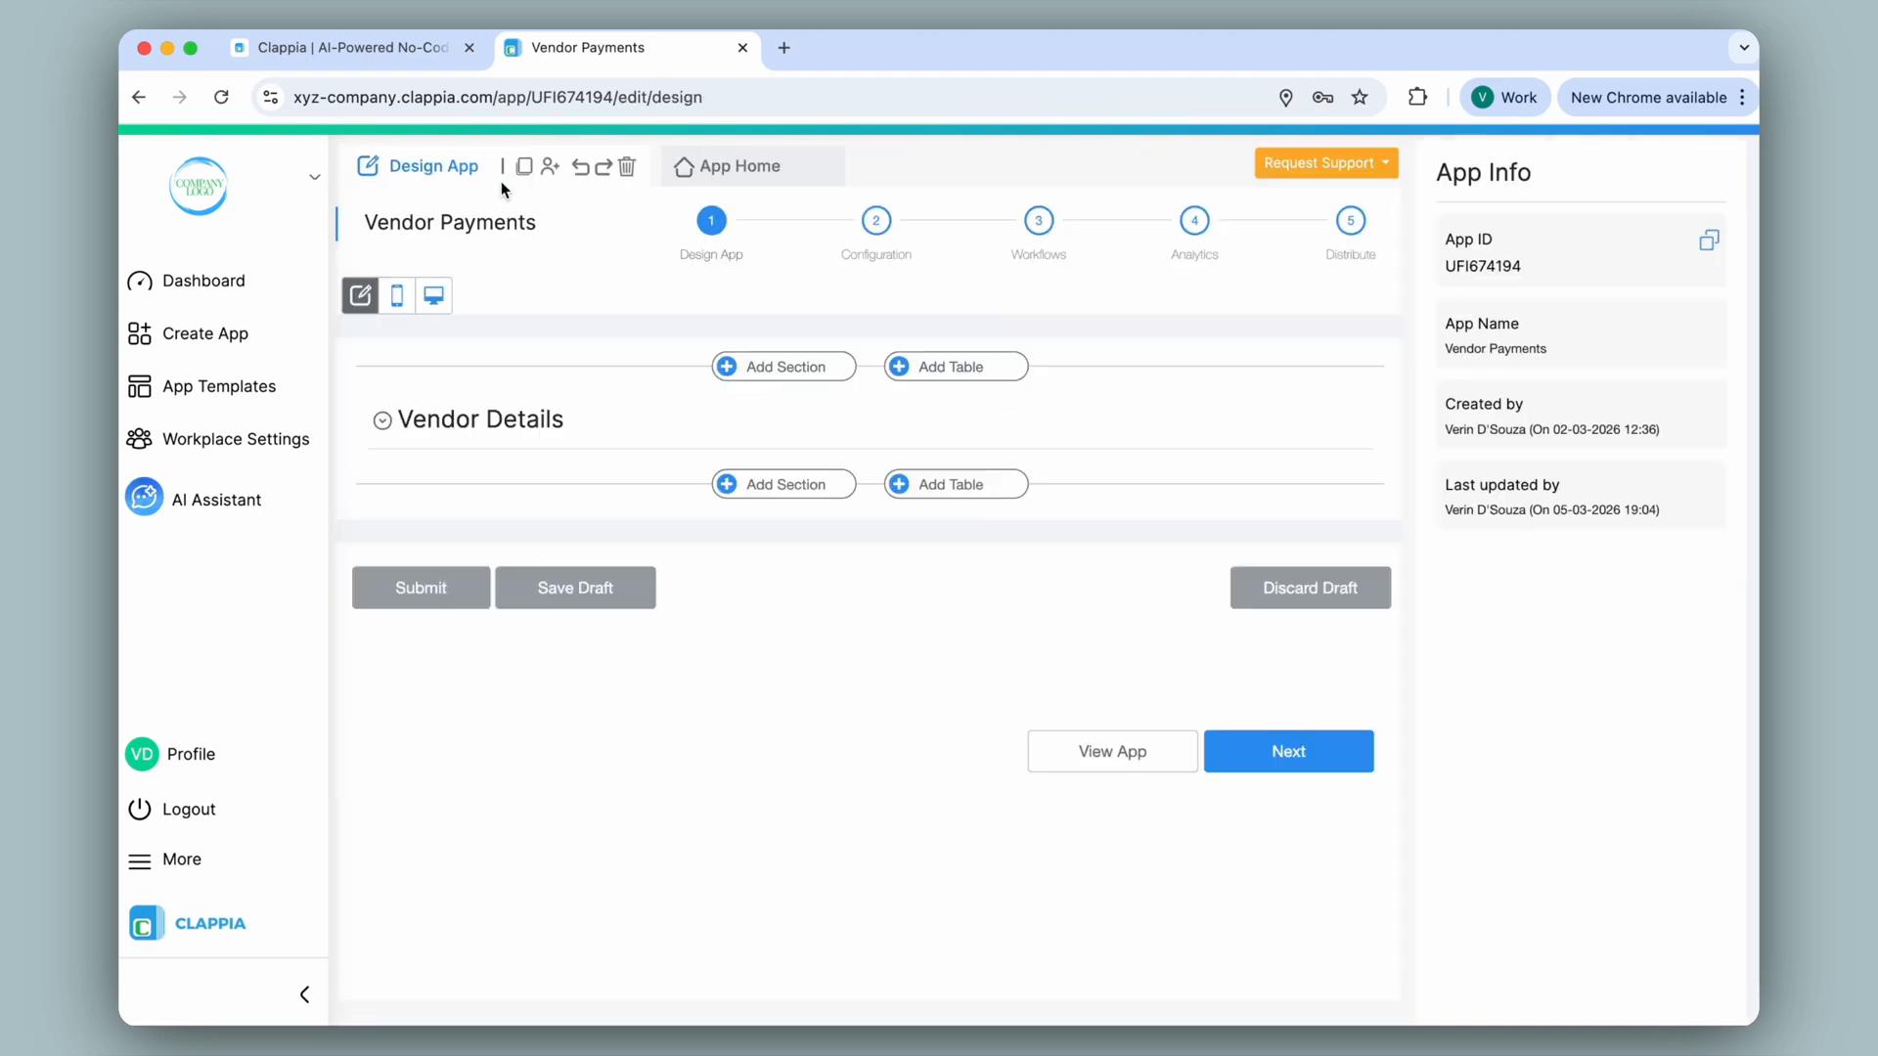
{"action": "left_click", "coordinate": [871, 424]}
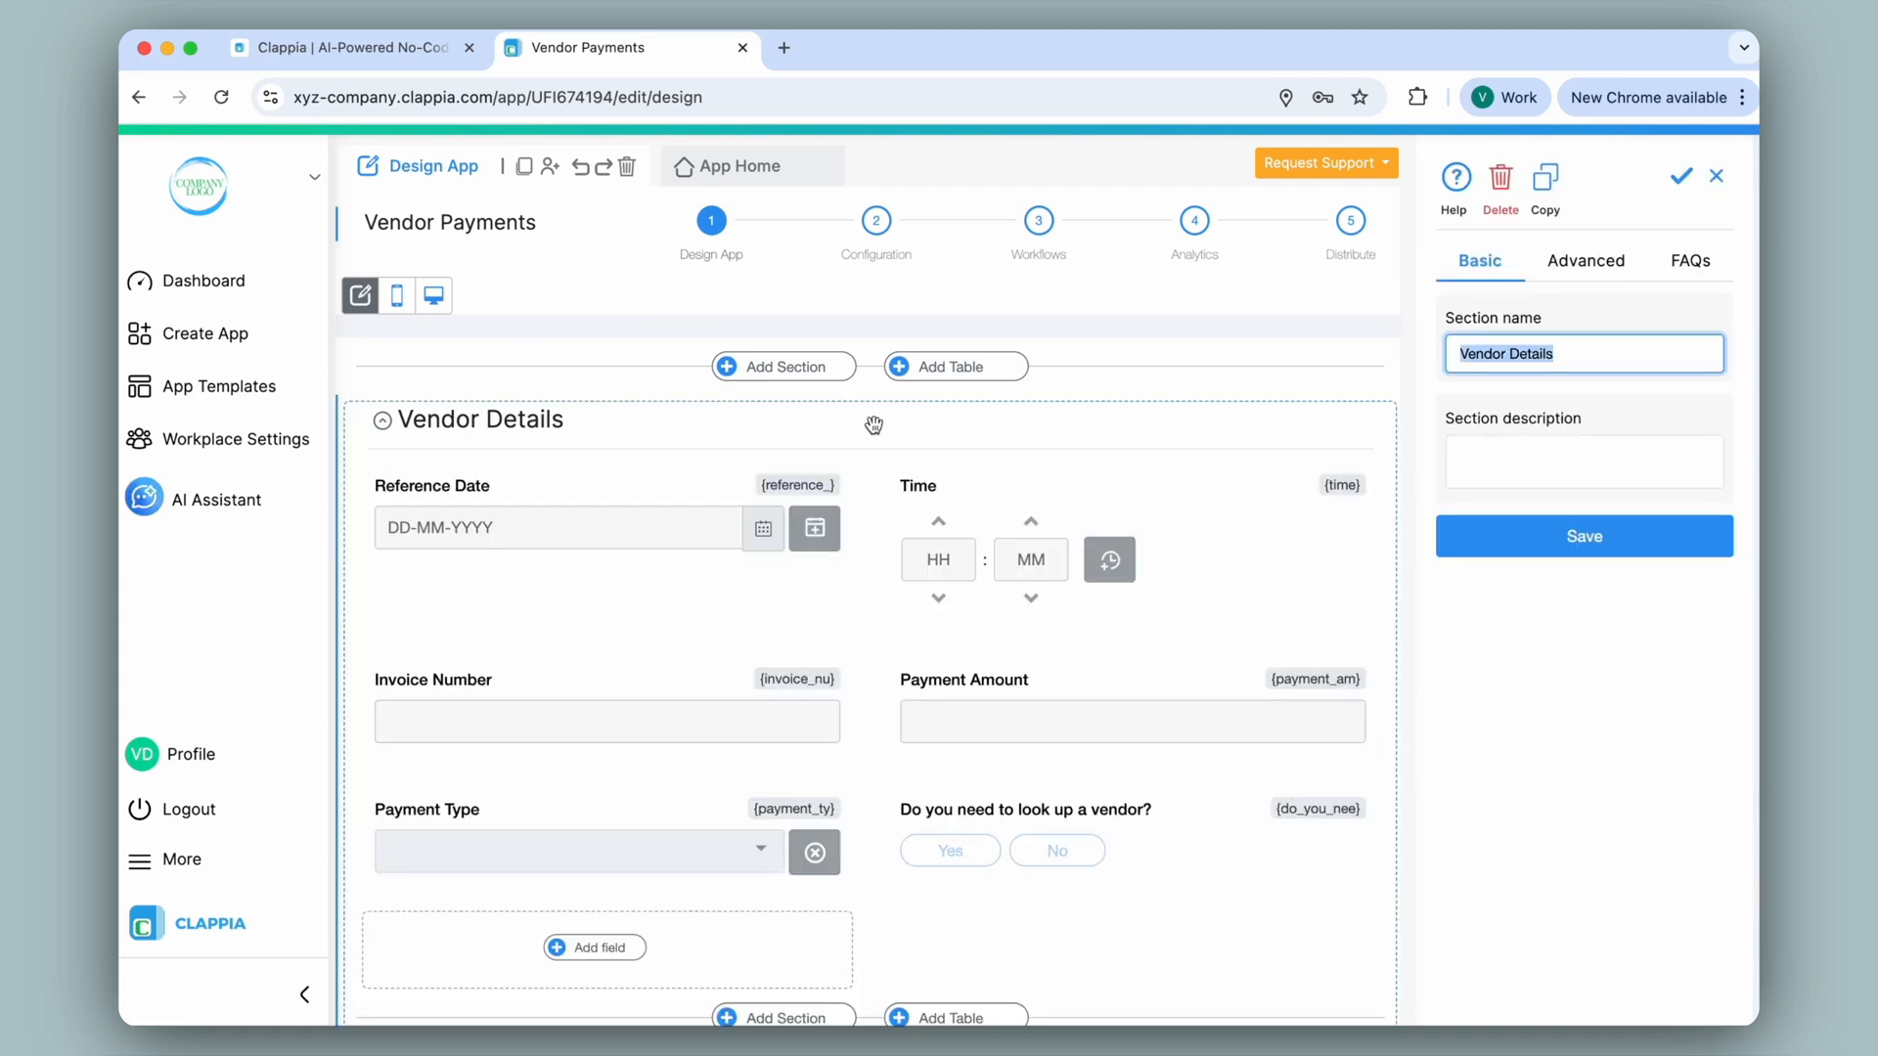
{"action": "scroll", "coordinate": [867, 685], "scroll_direction": "down", "scroll_amount": 5}
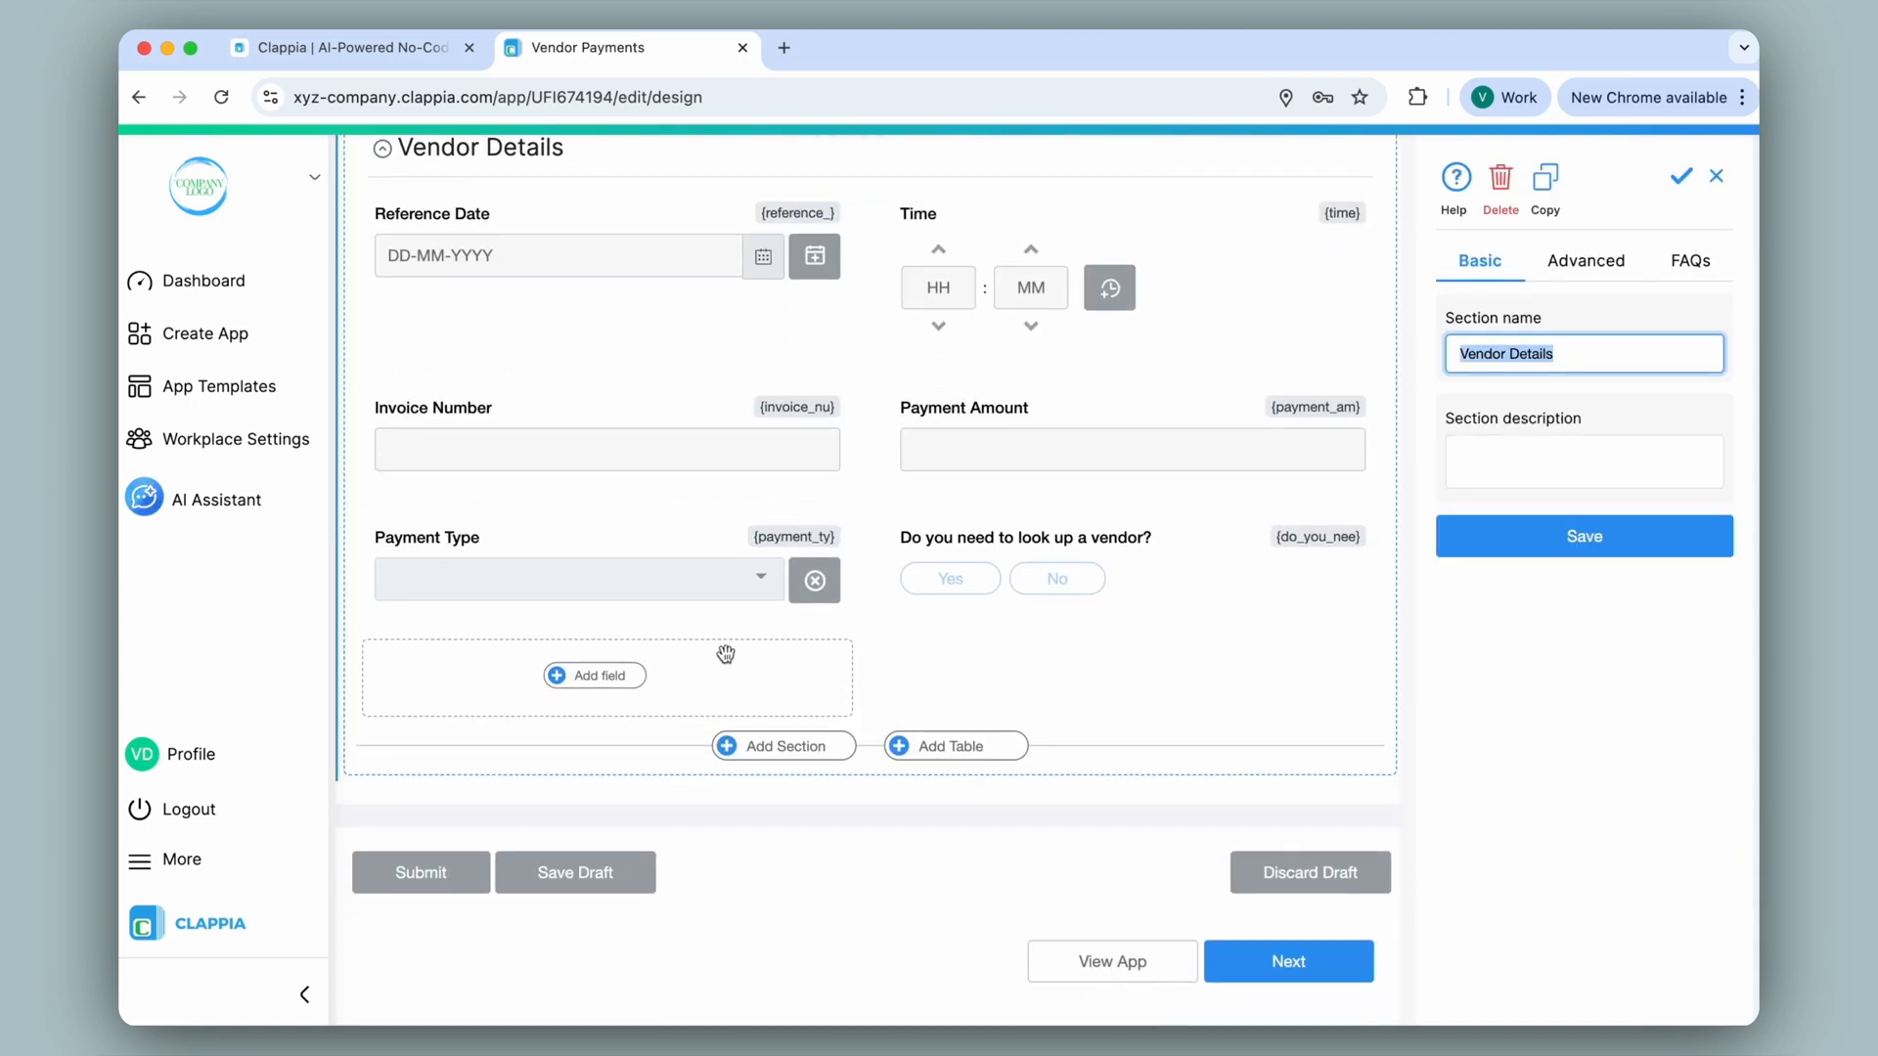
Add a Get Data from Microsoft Excel field to the Vendor Details section and label it "Select Vendor ID".
{"action": "left_click", "coordinate": [629, 677]}
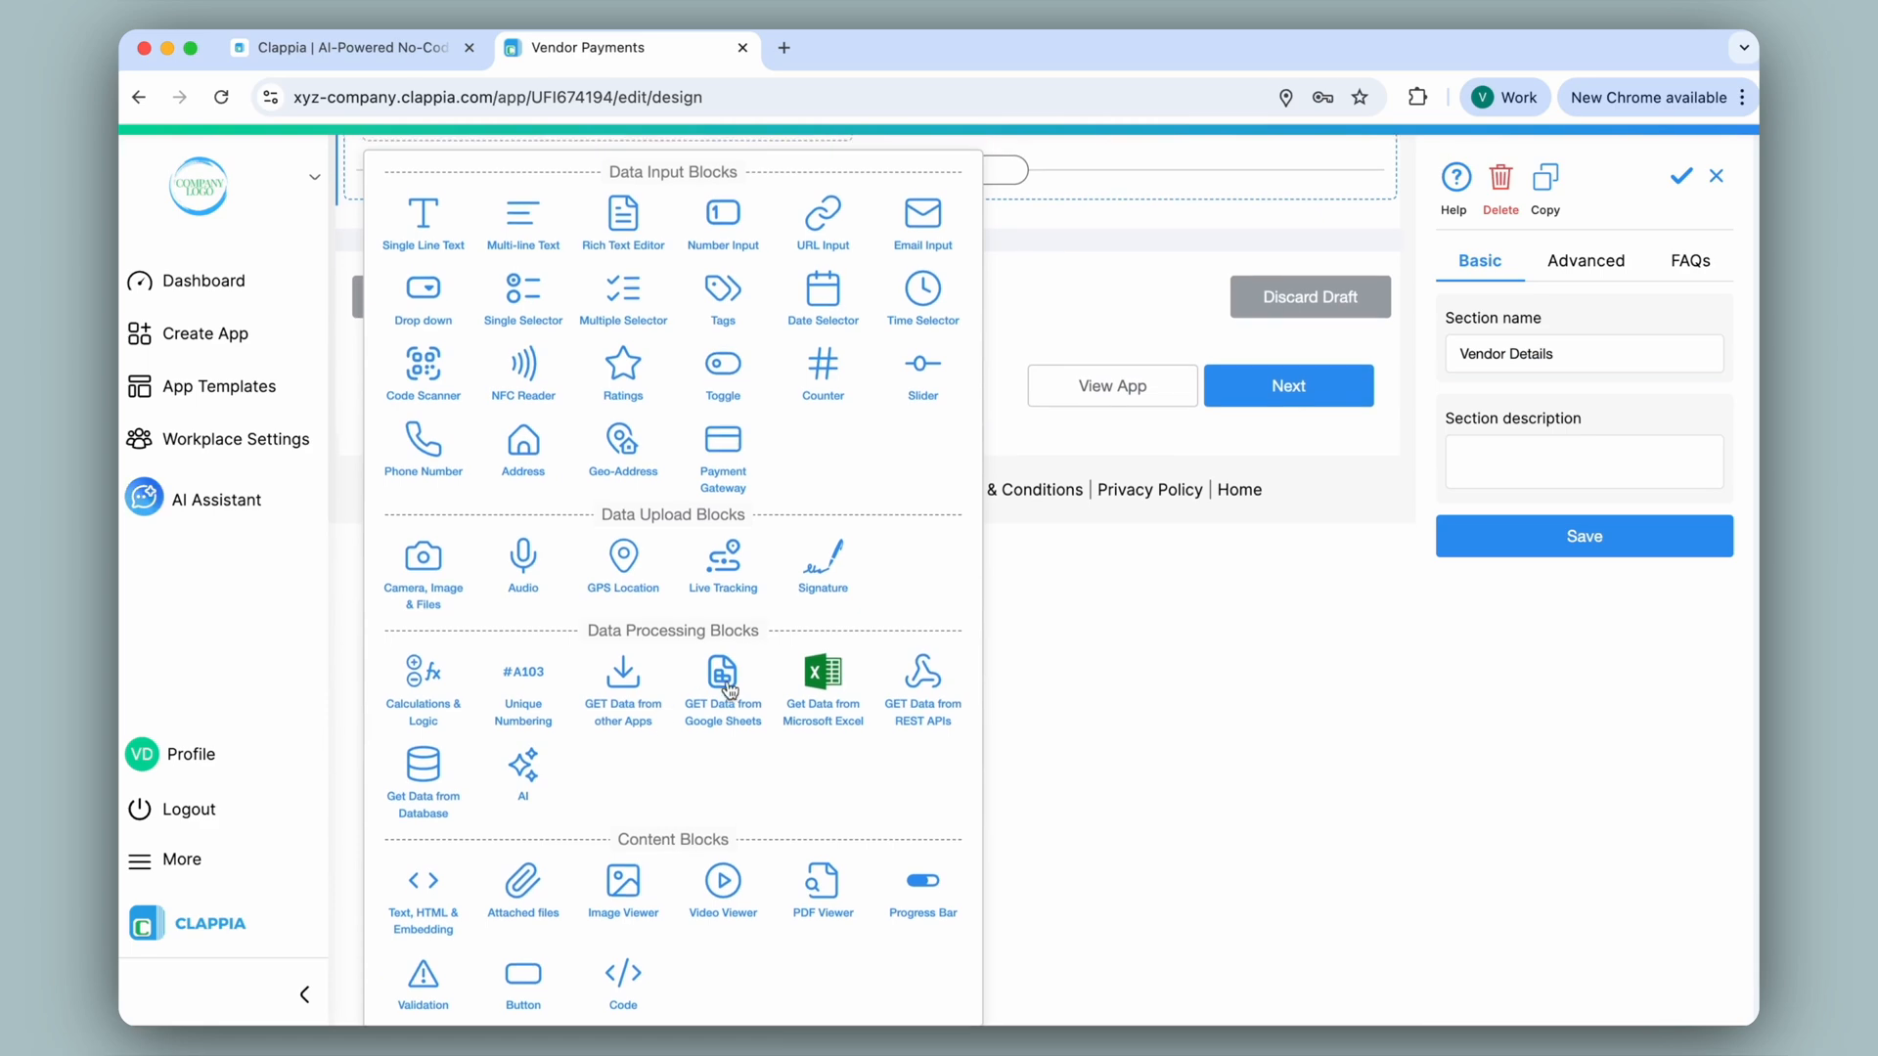
{"action": "left_click", "coordinate": [822, 675]}
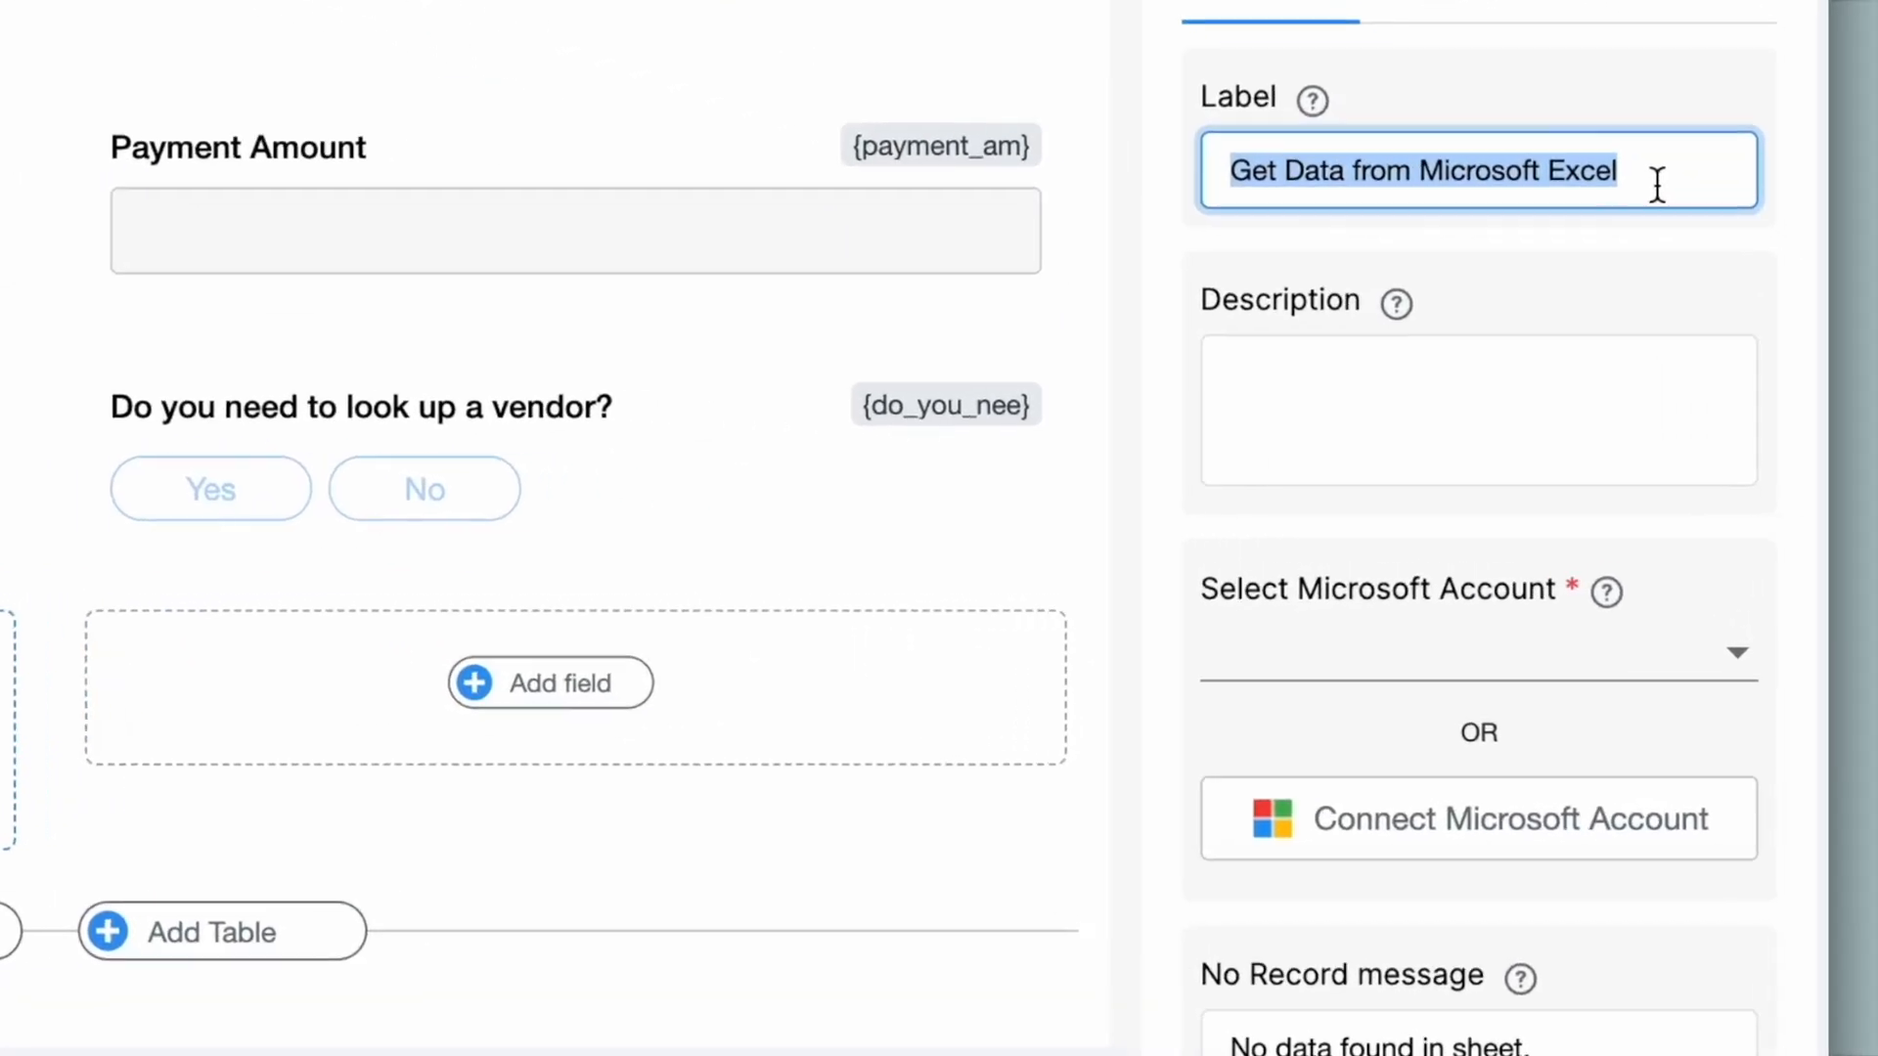
{"action": "type", "text": "Select Vendor ID"}
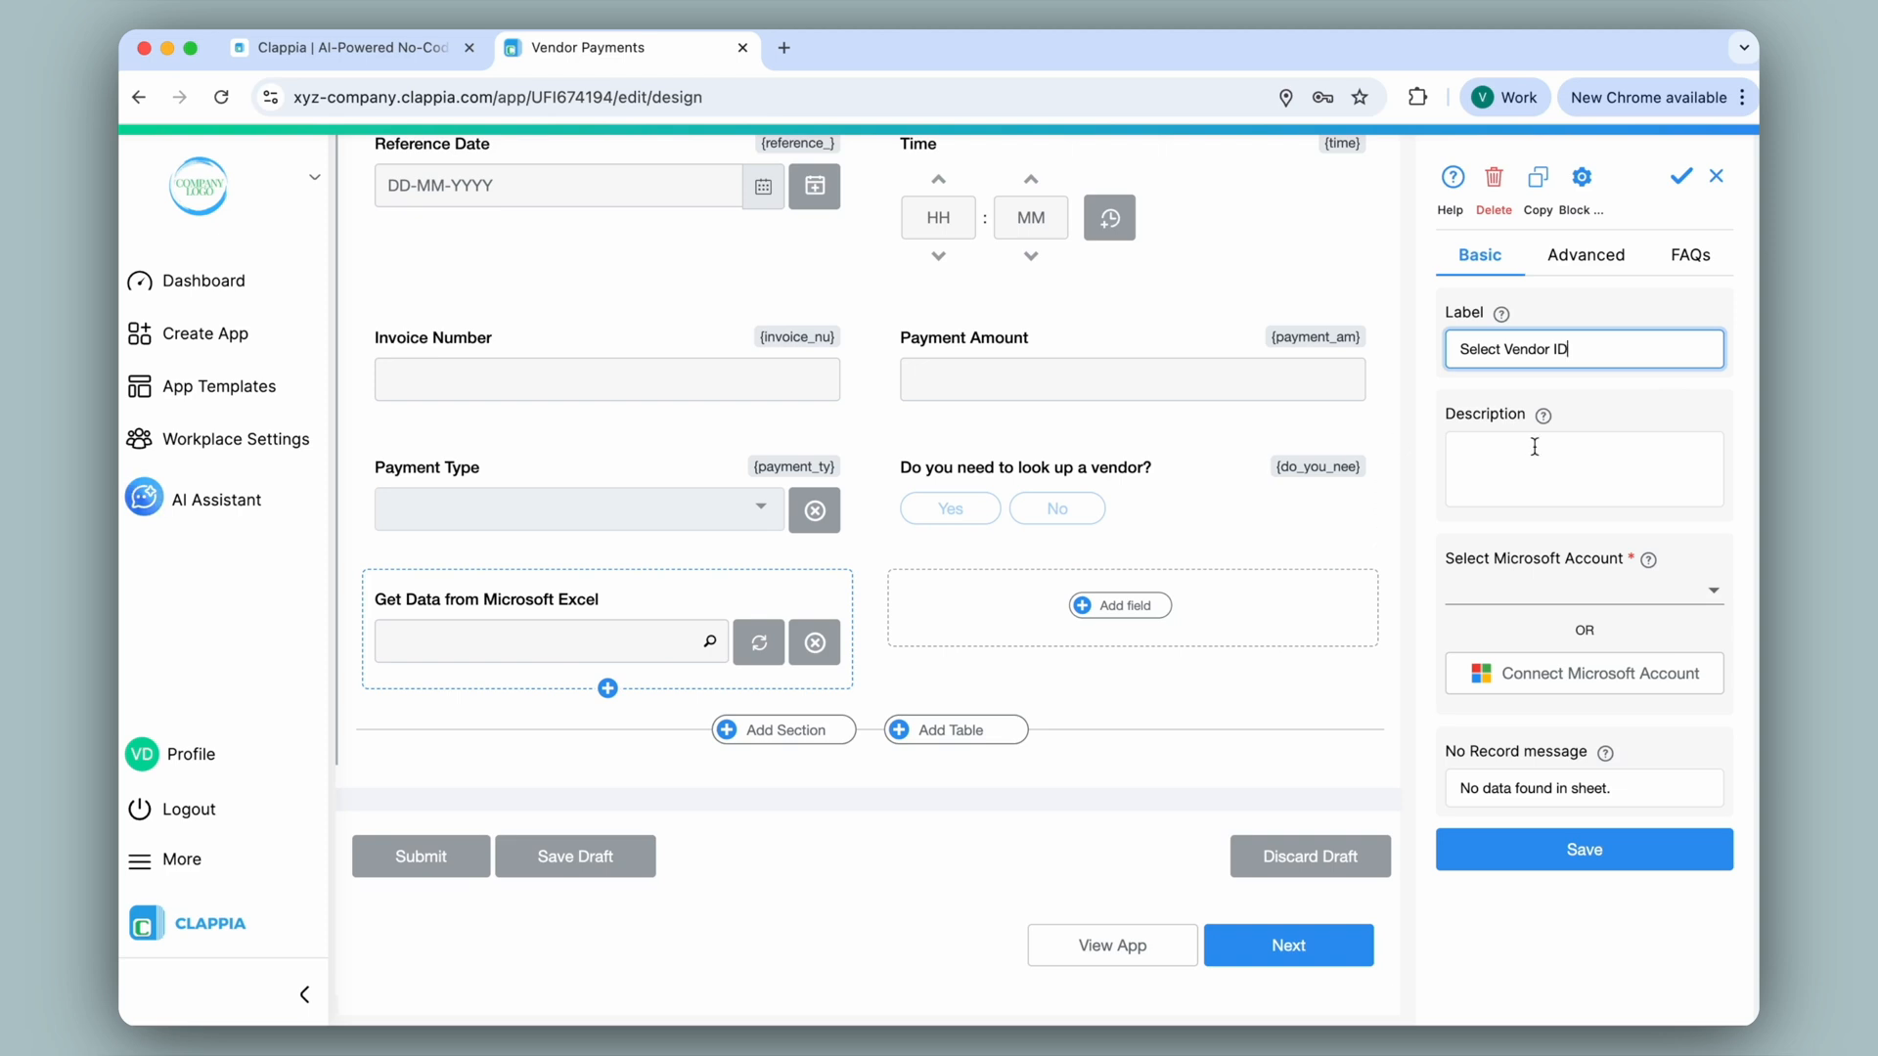
Connect a Microsoft account and choose it as the account for the Select Vendor ID block.
{"action": "left_click", "coordinate": [1553, 682]}
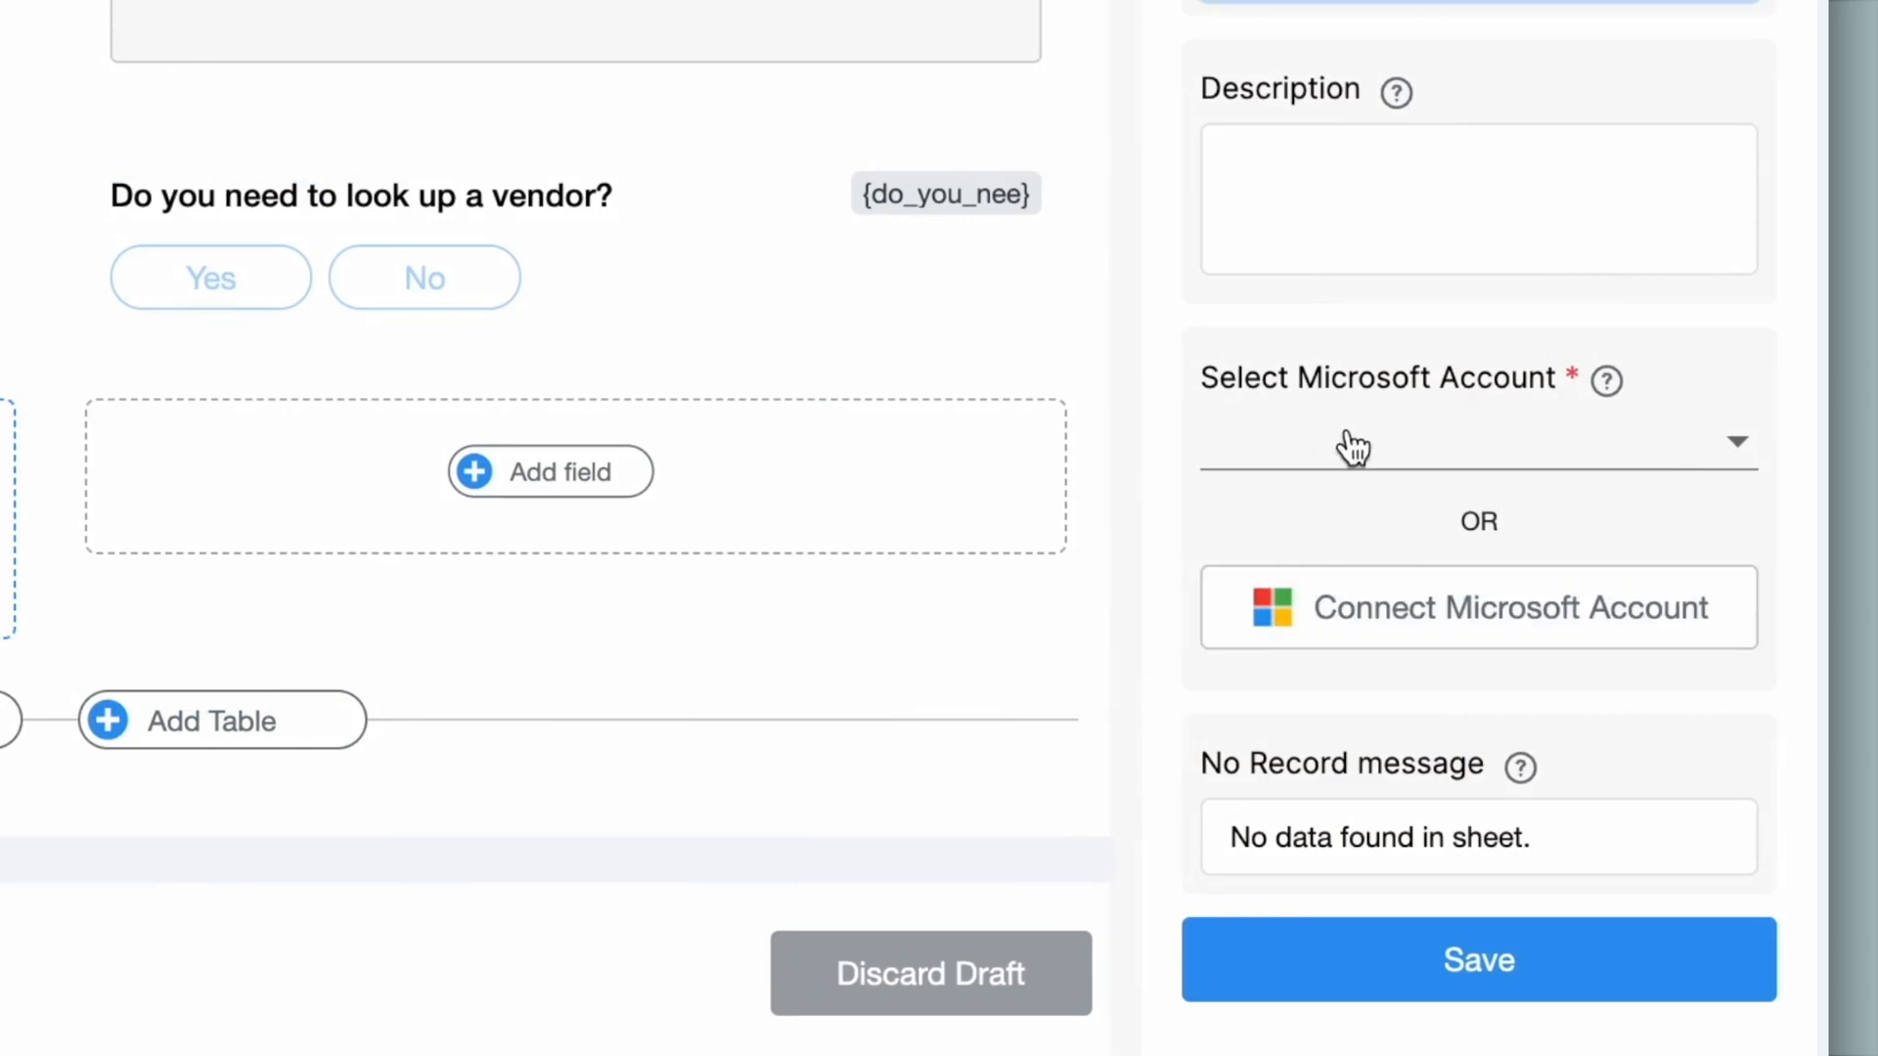
{"action": "left_click", "coordinate": [1408, 450]}
{"action": "left_click", "coordinate": [1446, 460]}
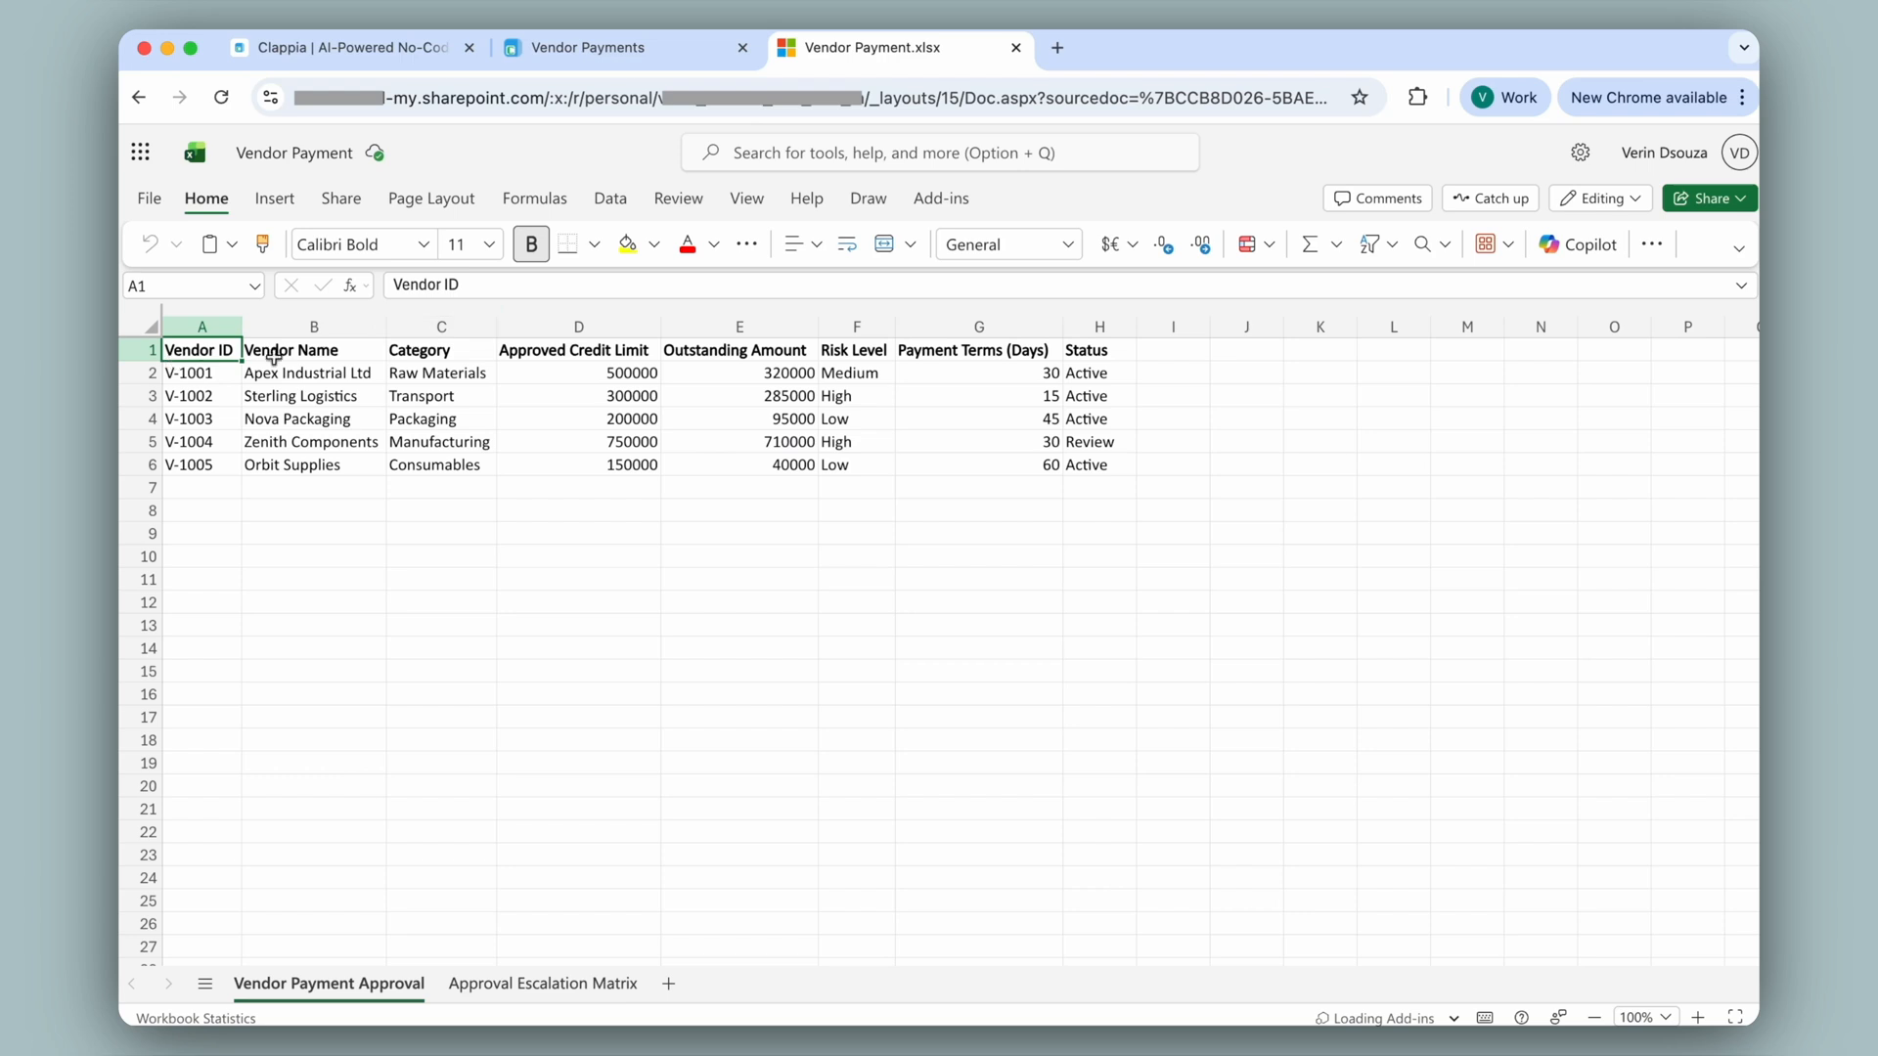
Copy the Vendor Payment.xlsx workbook's URL from Excel Online and paste it as the block's sheet URL.
{"action": "left_click", "coordinate": [144, 350]}
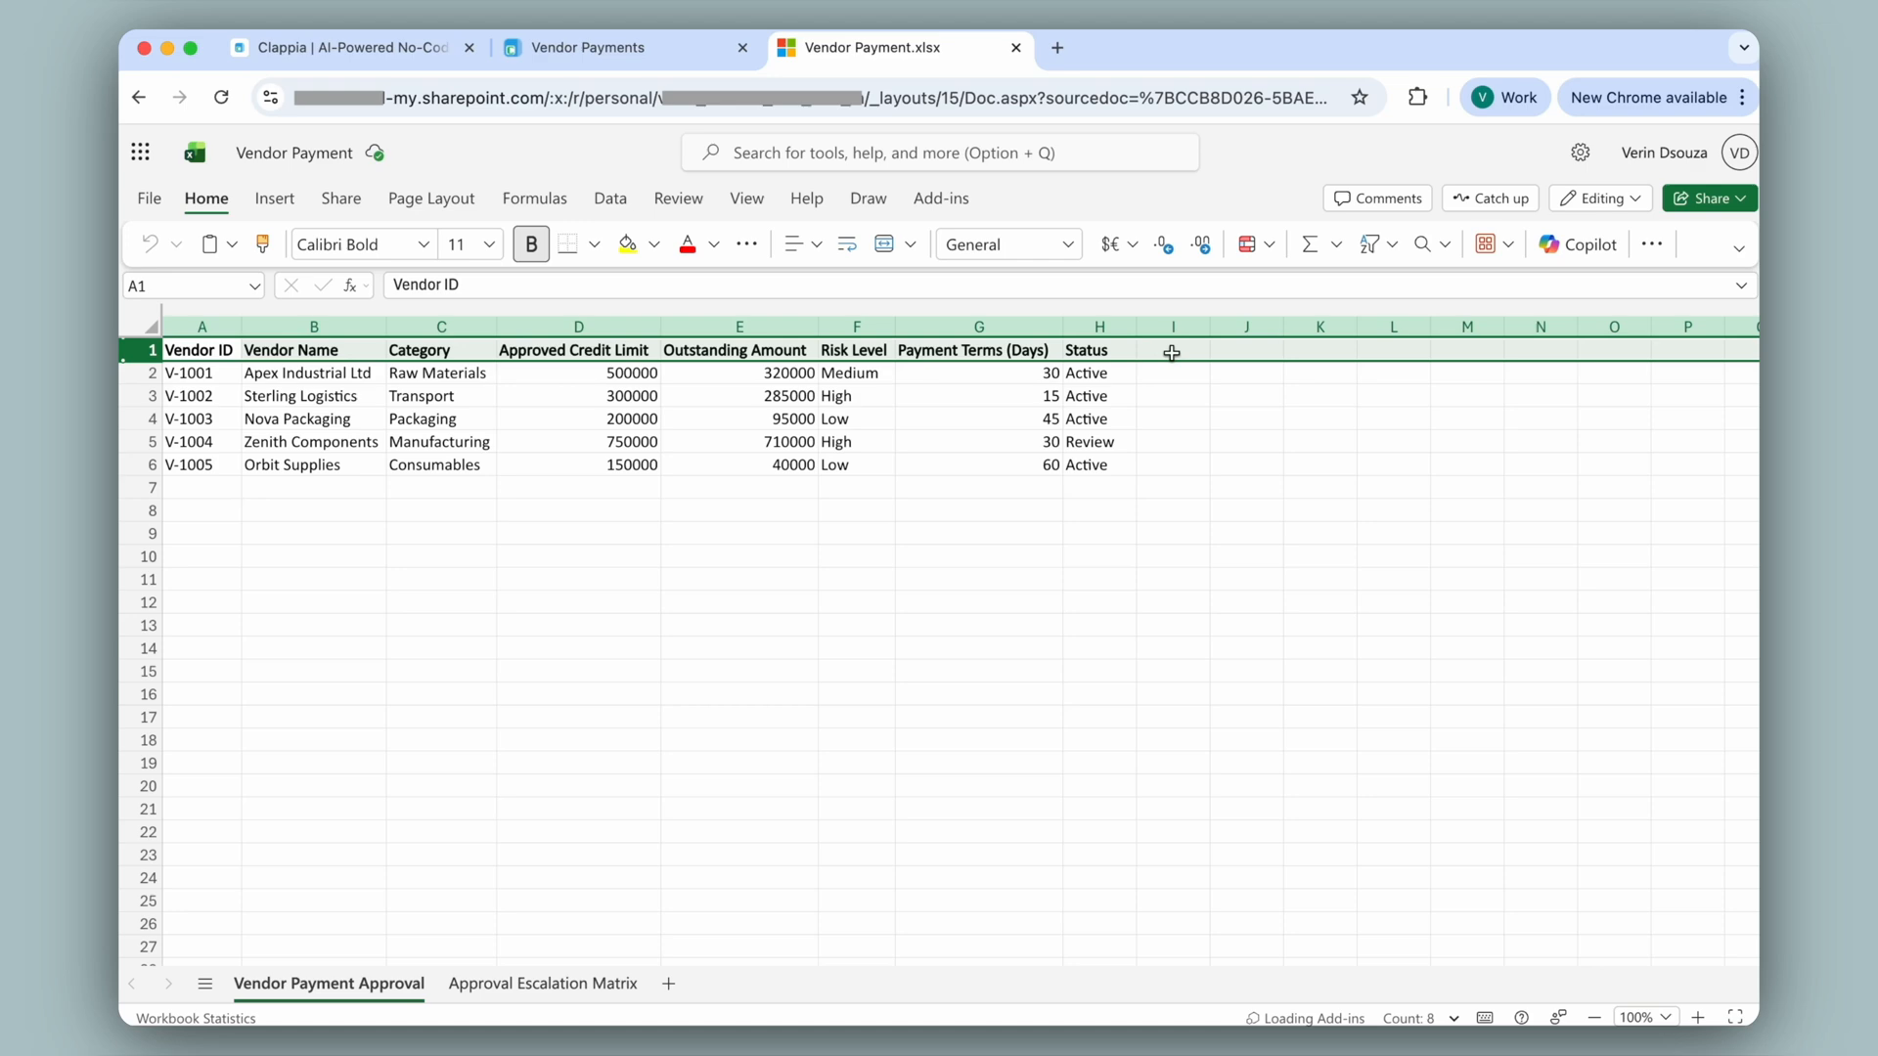
{"action": "left_click", "coordinate": [1076, 96]}
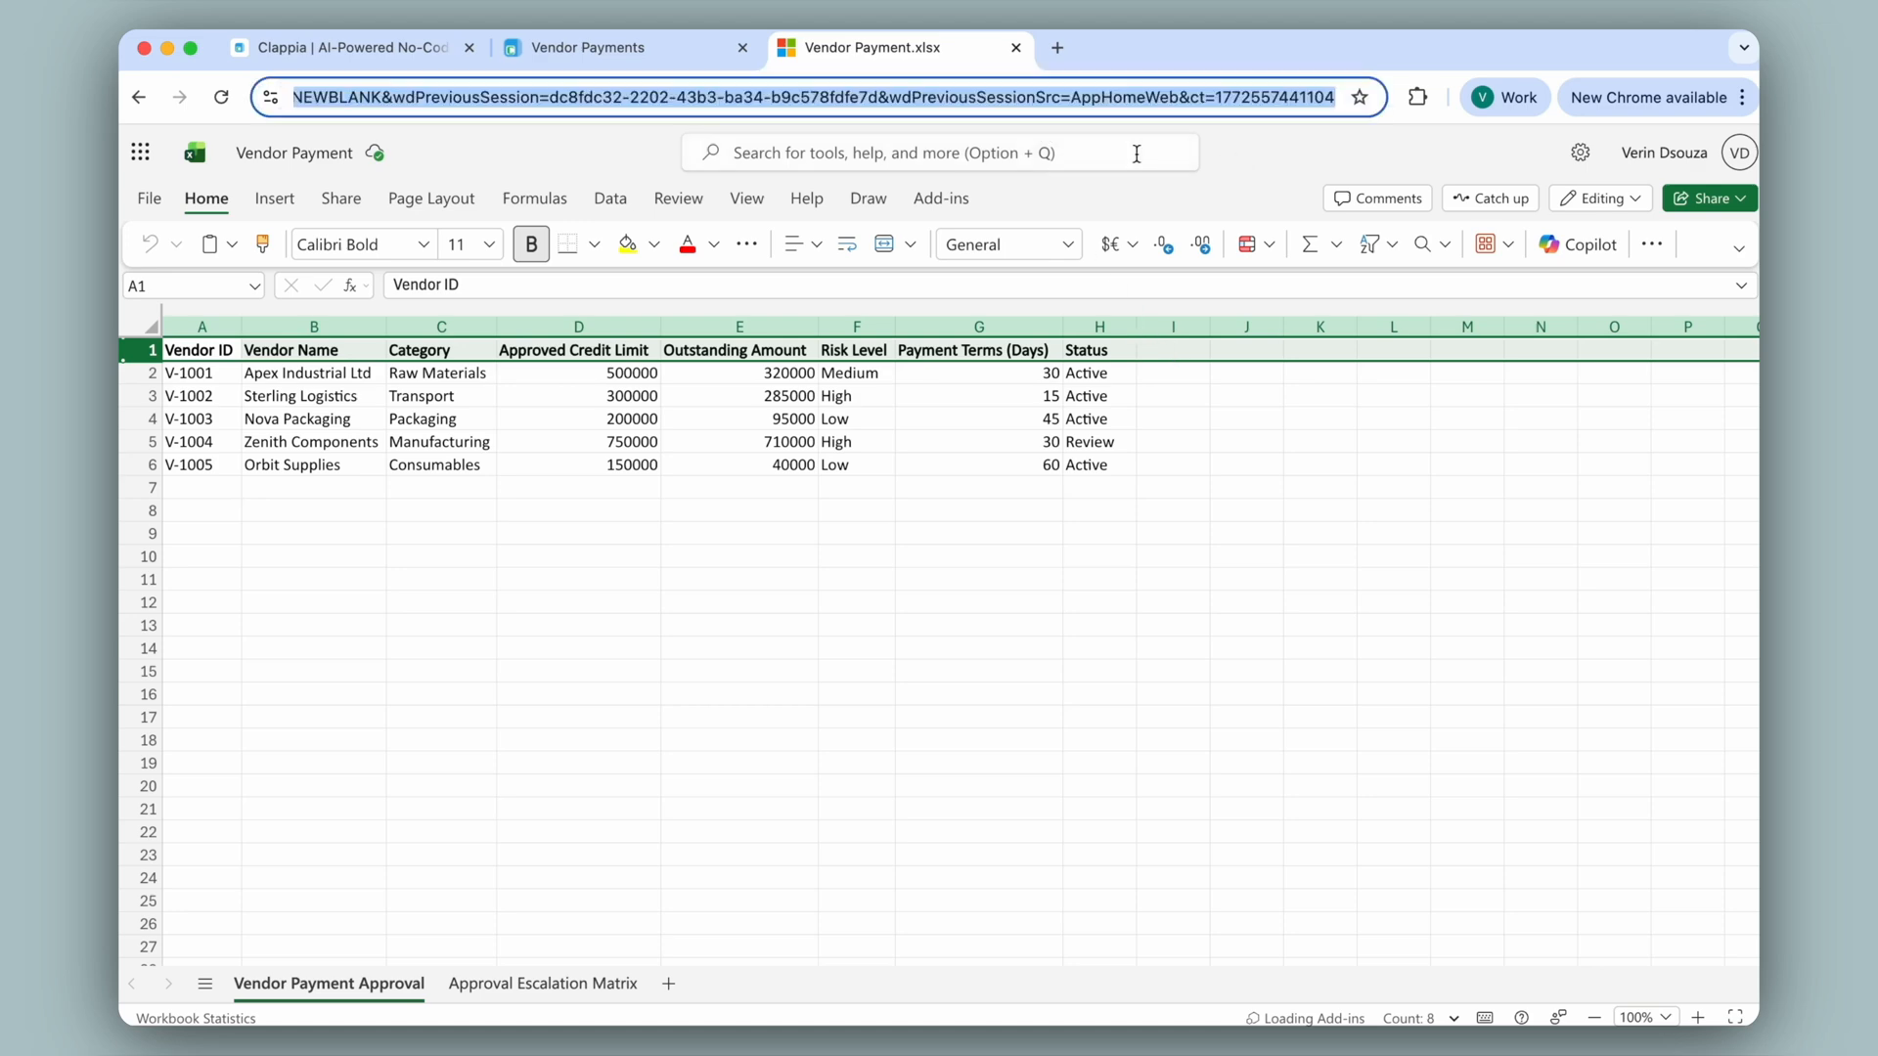
{"action": "left_click", "coordinate": [651, 44]}
{"action": "left_click", "coordinate": [1582, 793]}
{"action": "key", "text": "super+v"}
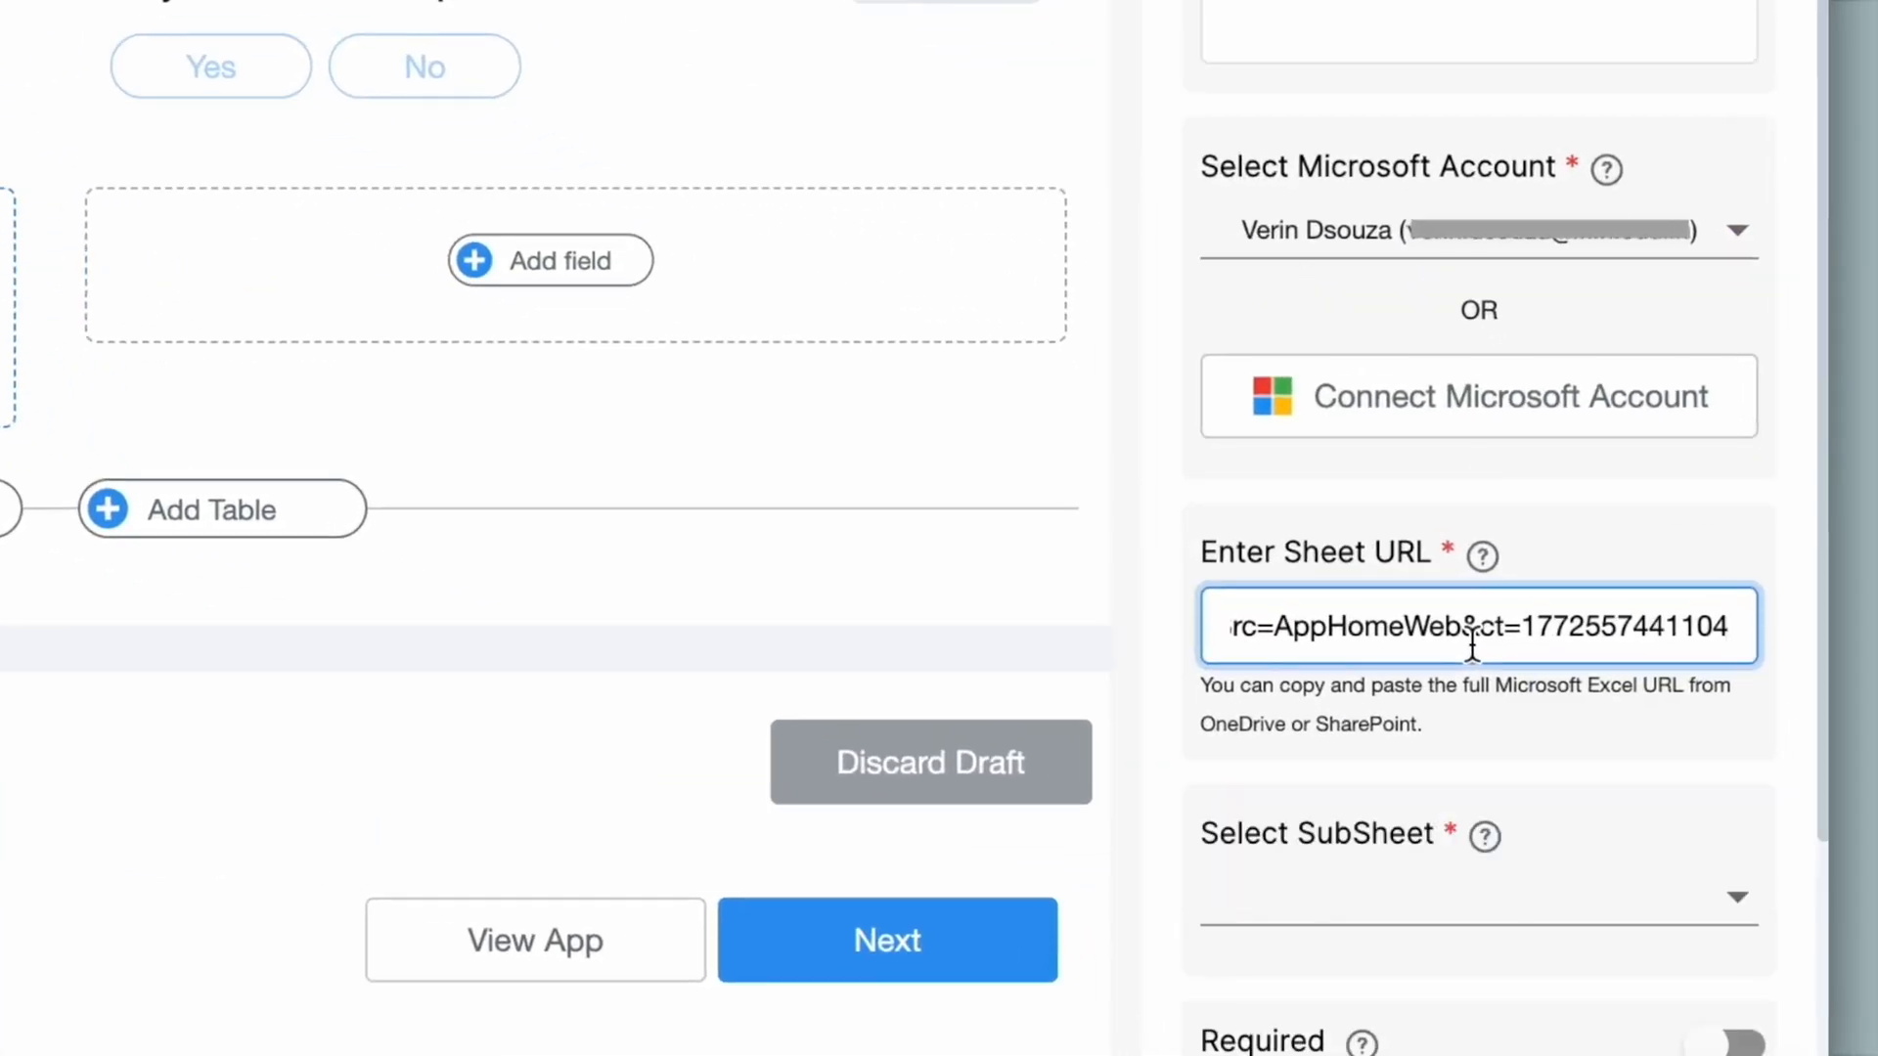
Check the workbook's sheet names and set the block's subsheet to Vendor Payment Approval.
{"action": "scroll", "coordinate": [1472, 646], "scroll_direction": "down", "scroll_amount": 3}
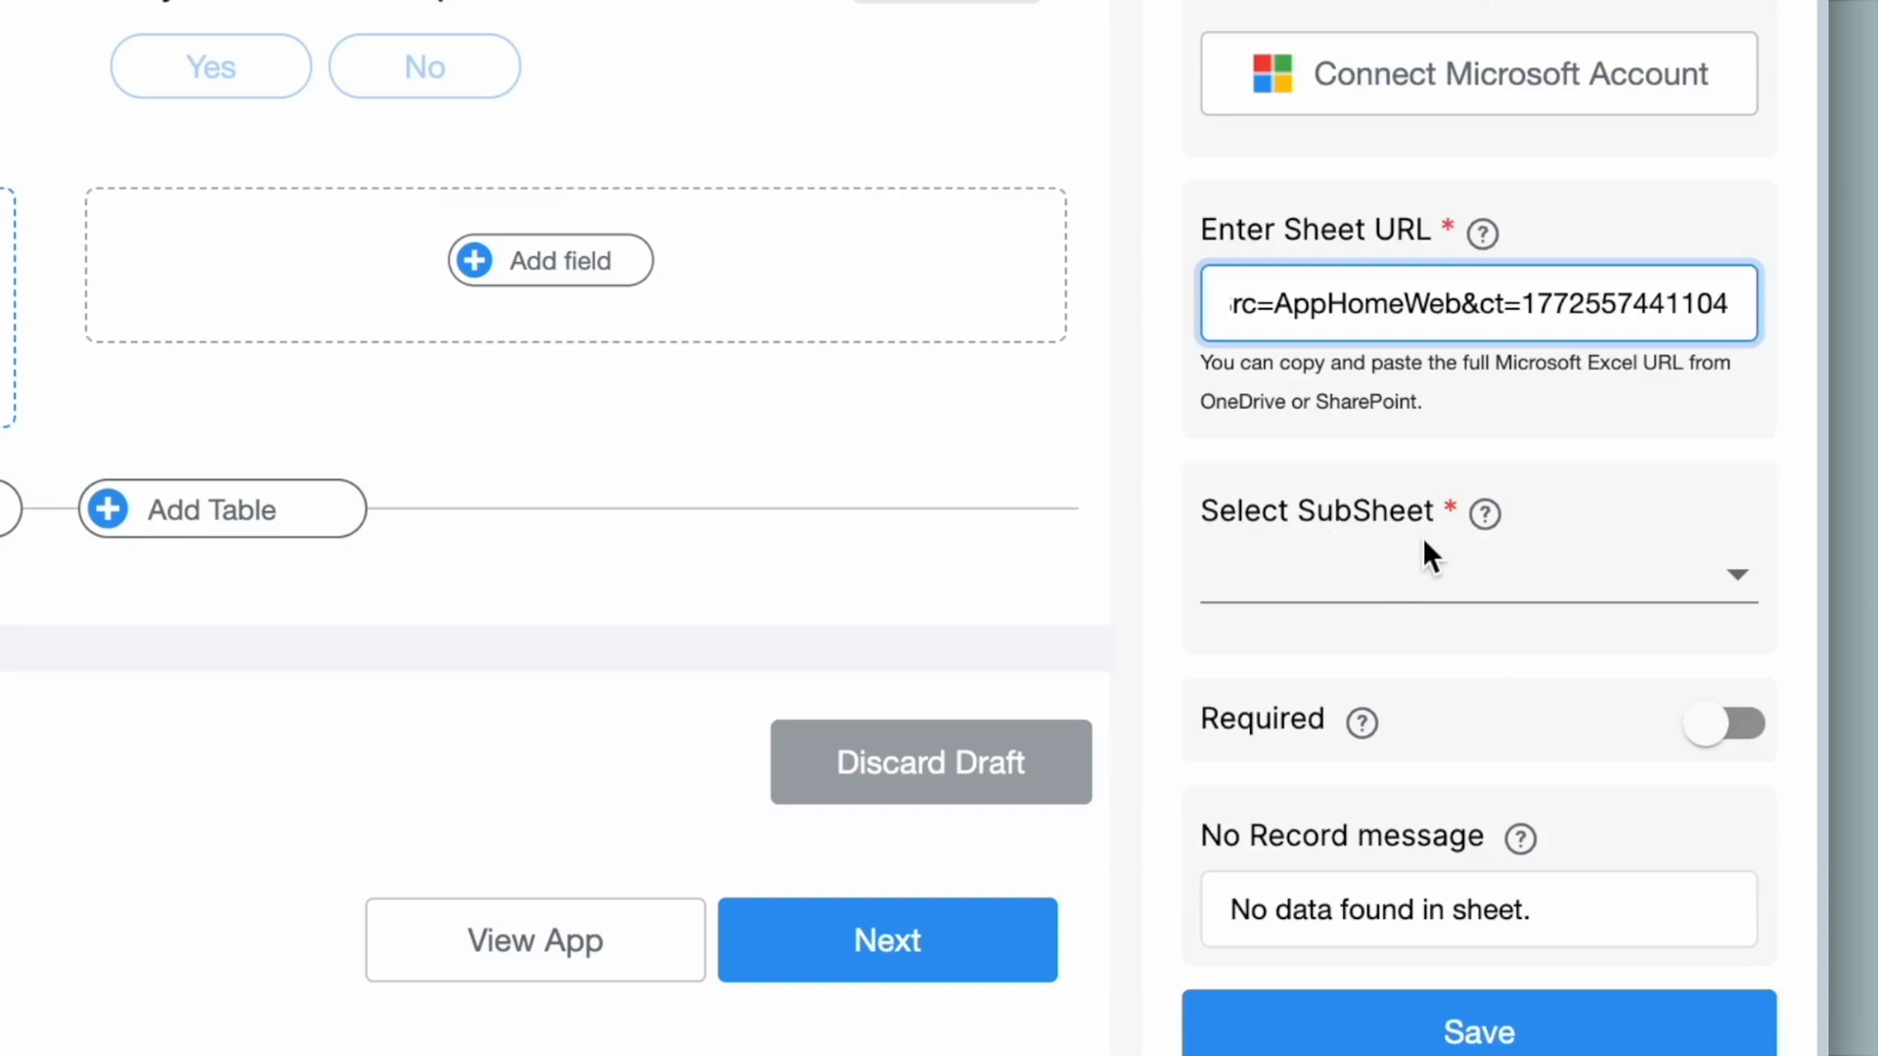
{"action": "left_click", "coordinate": [1396, 599]}
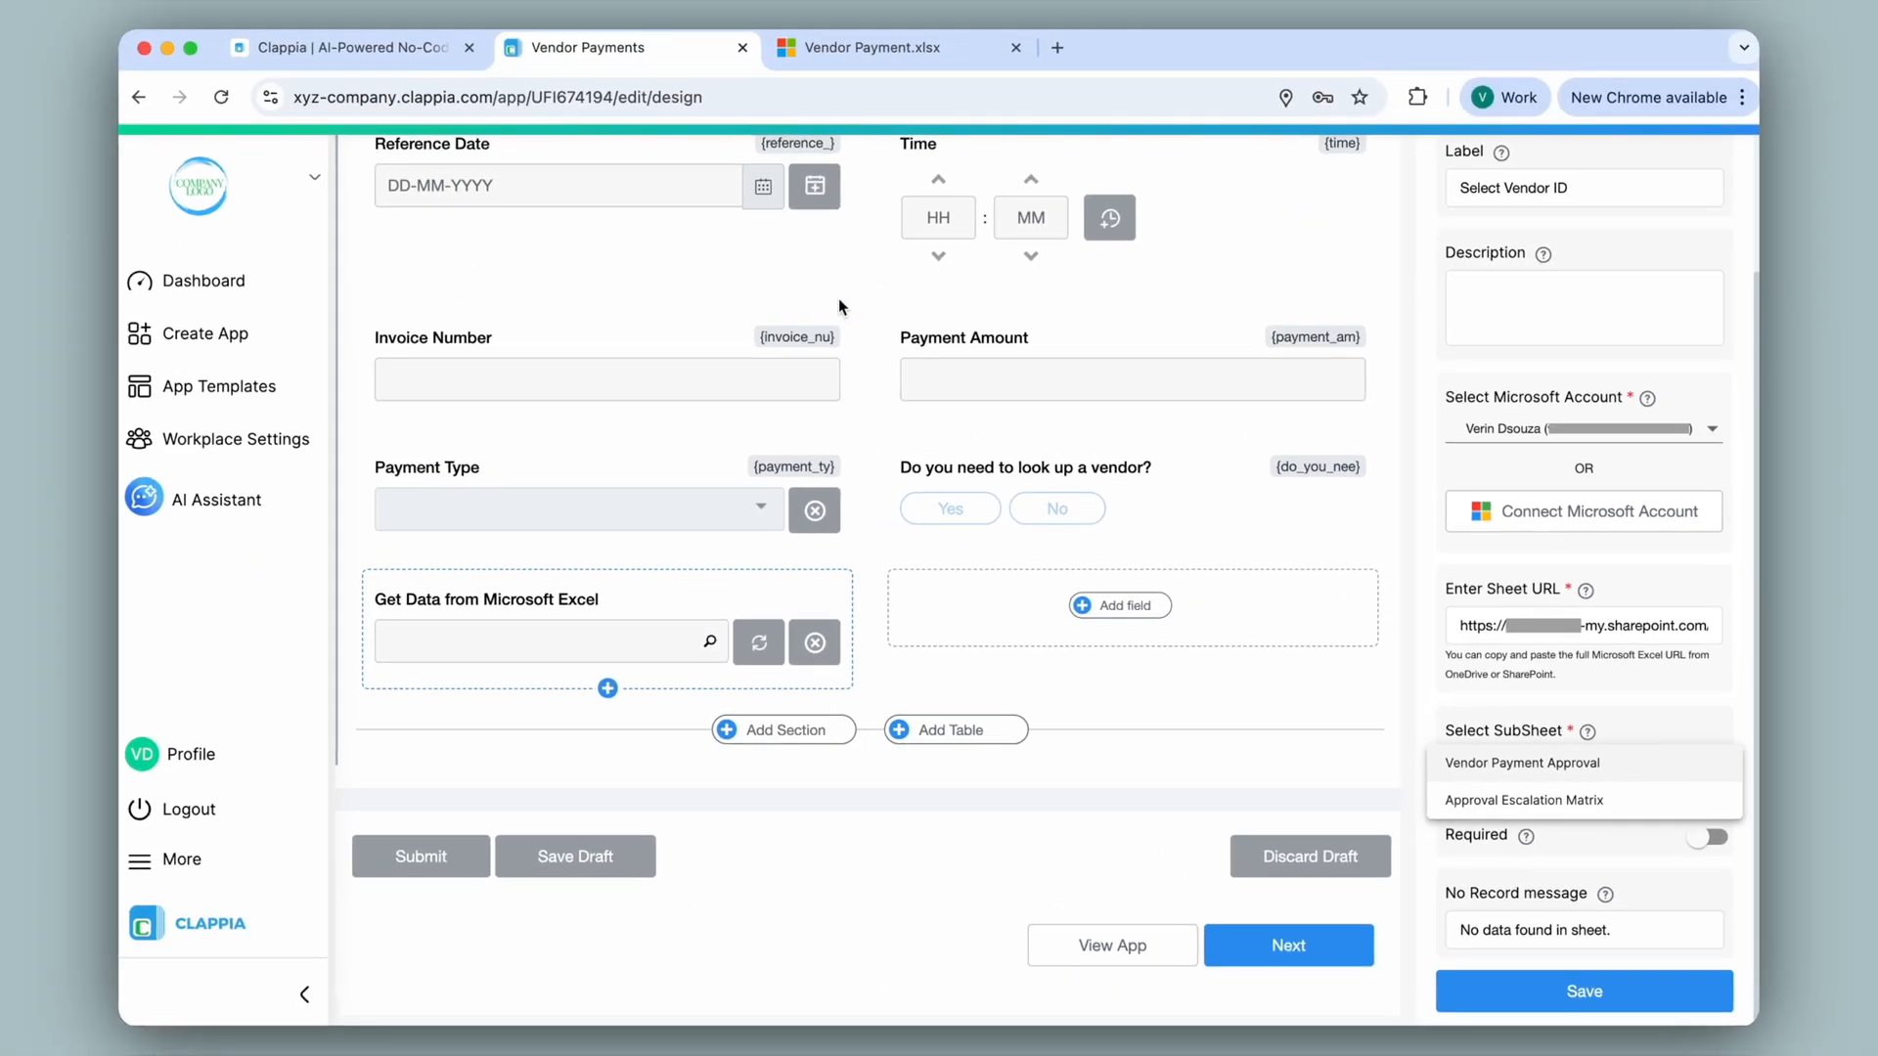
{"action": "left_click", "coordinate": [870, 48]}
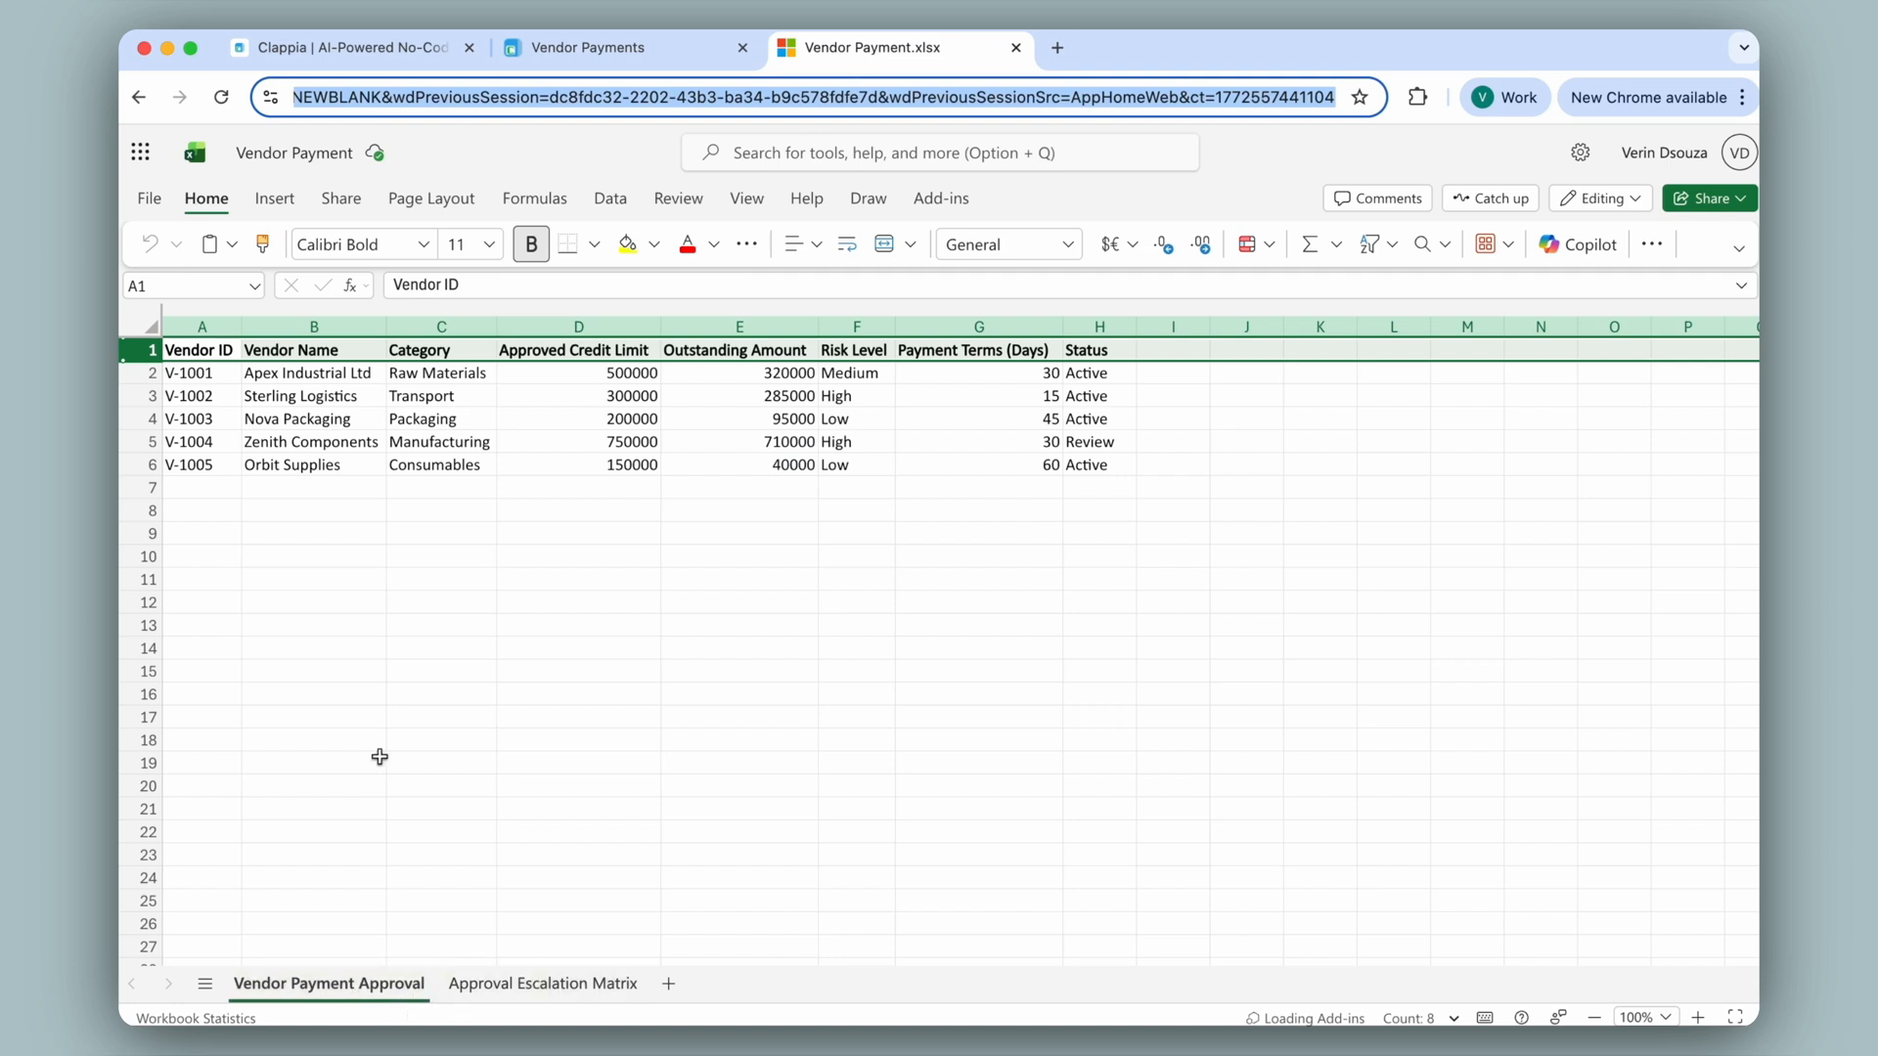
{"action": "left_click", "coordinate": [720, 51]}
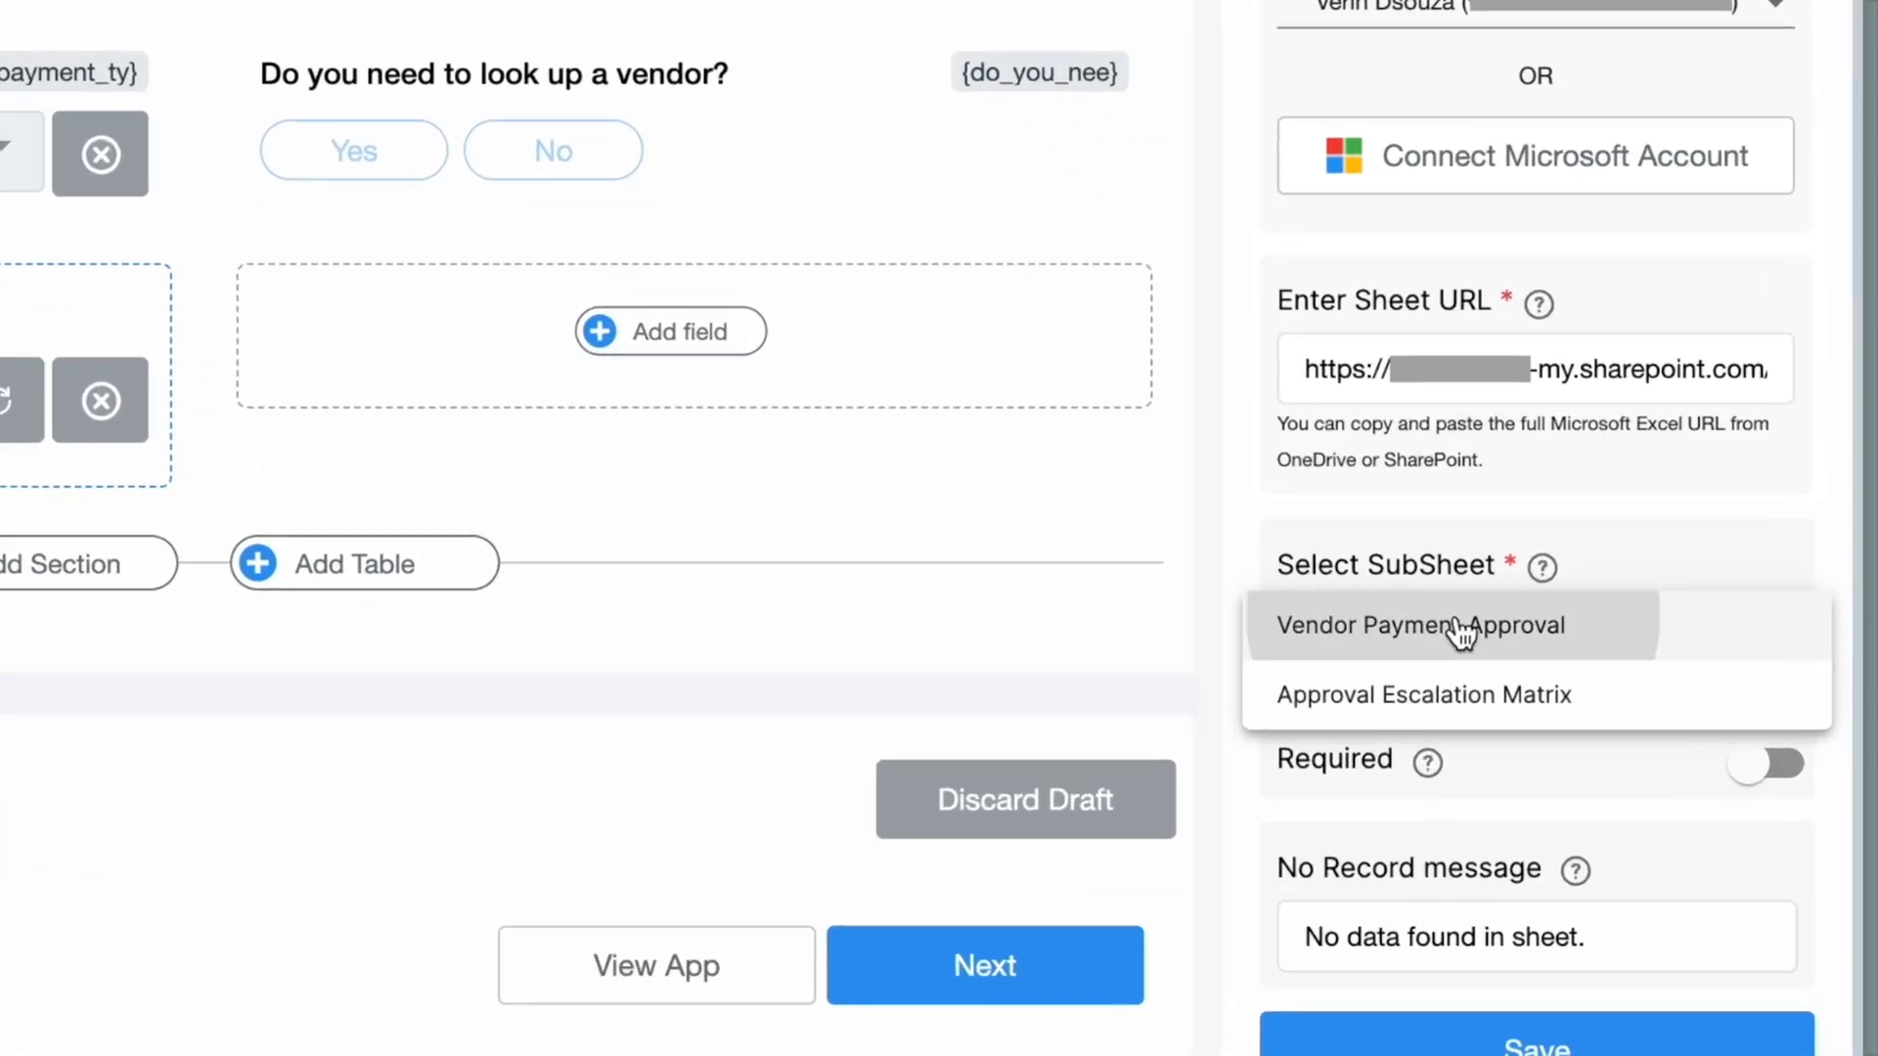
{"action": "left_click", "coordinate": [1586, 761]}
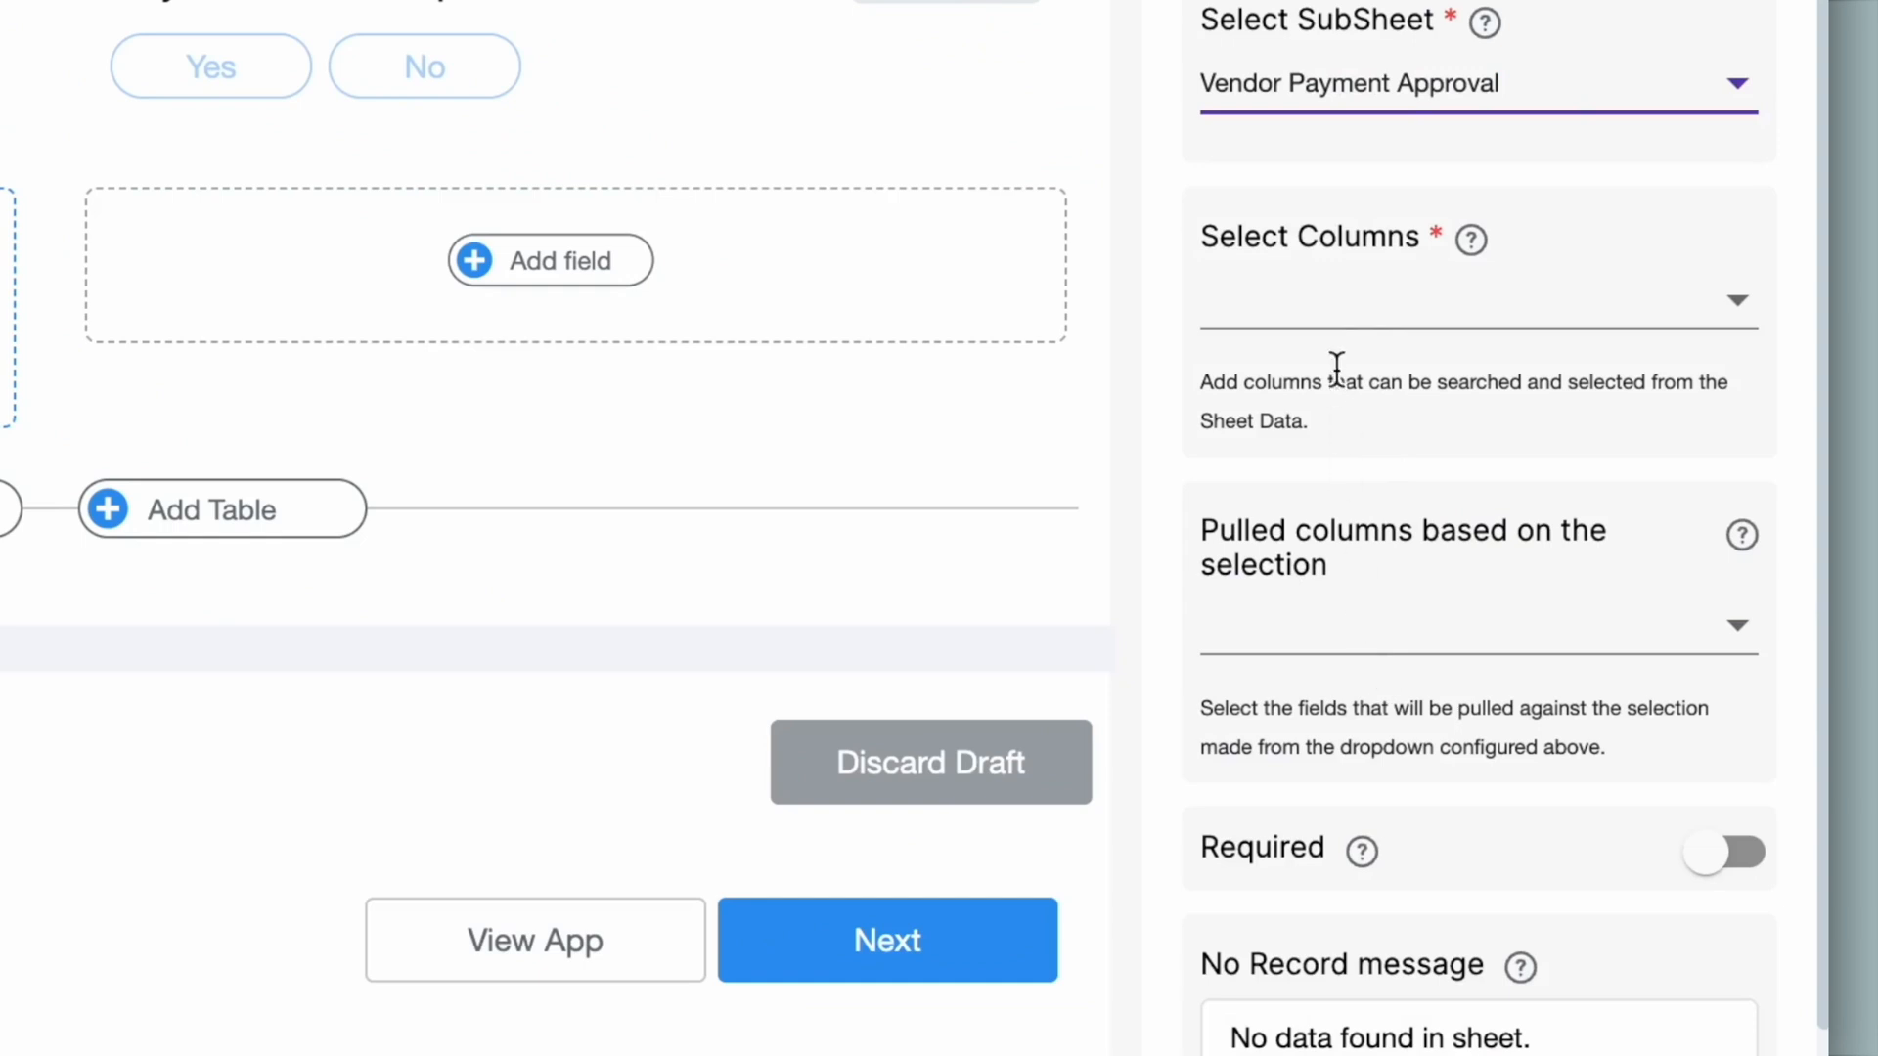
Set Vendor ID as the searchable column of the Excel lookup block.
{"action": "left_click", "coordinate": [1372, 315]}
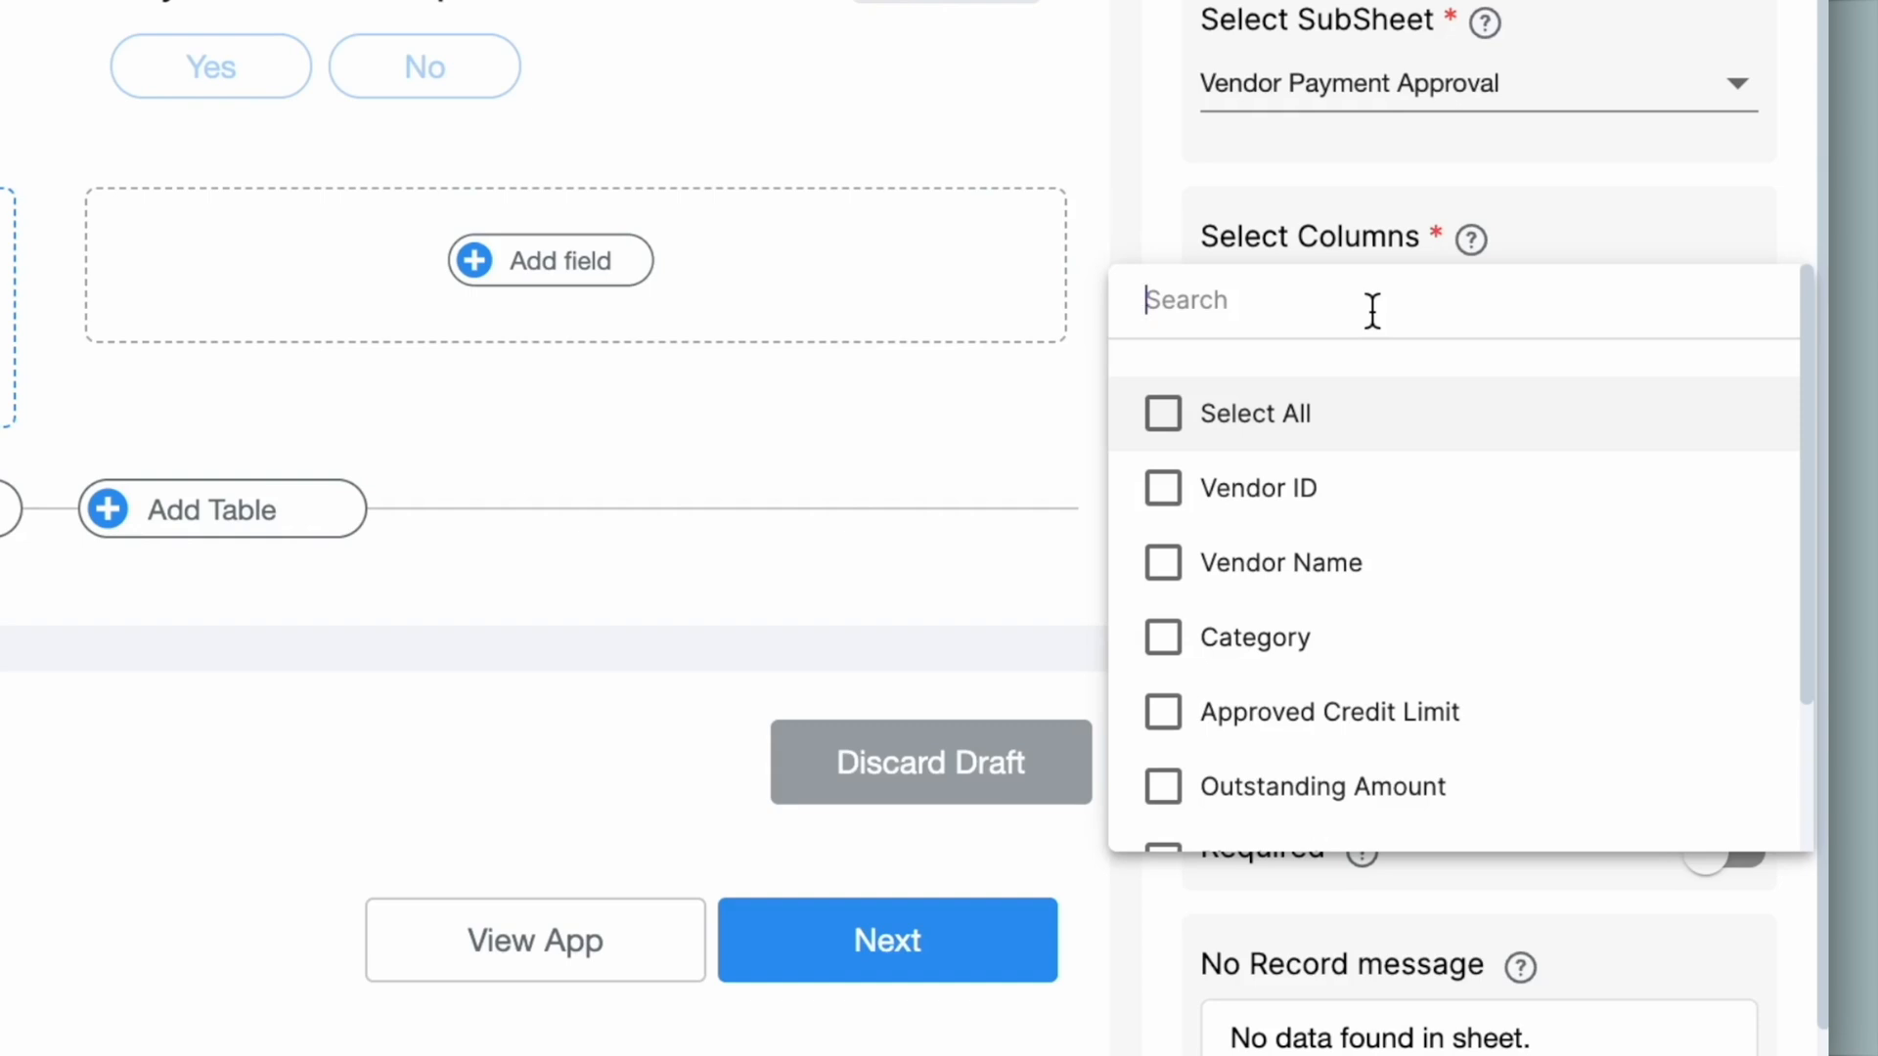
{"action": "left_click", "coordinate": [1287, 504]}
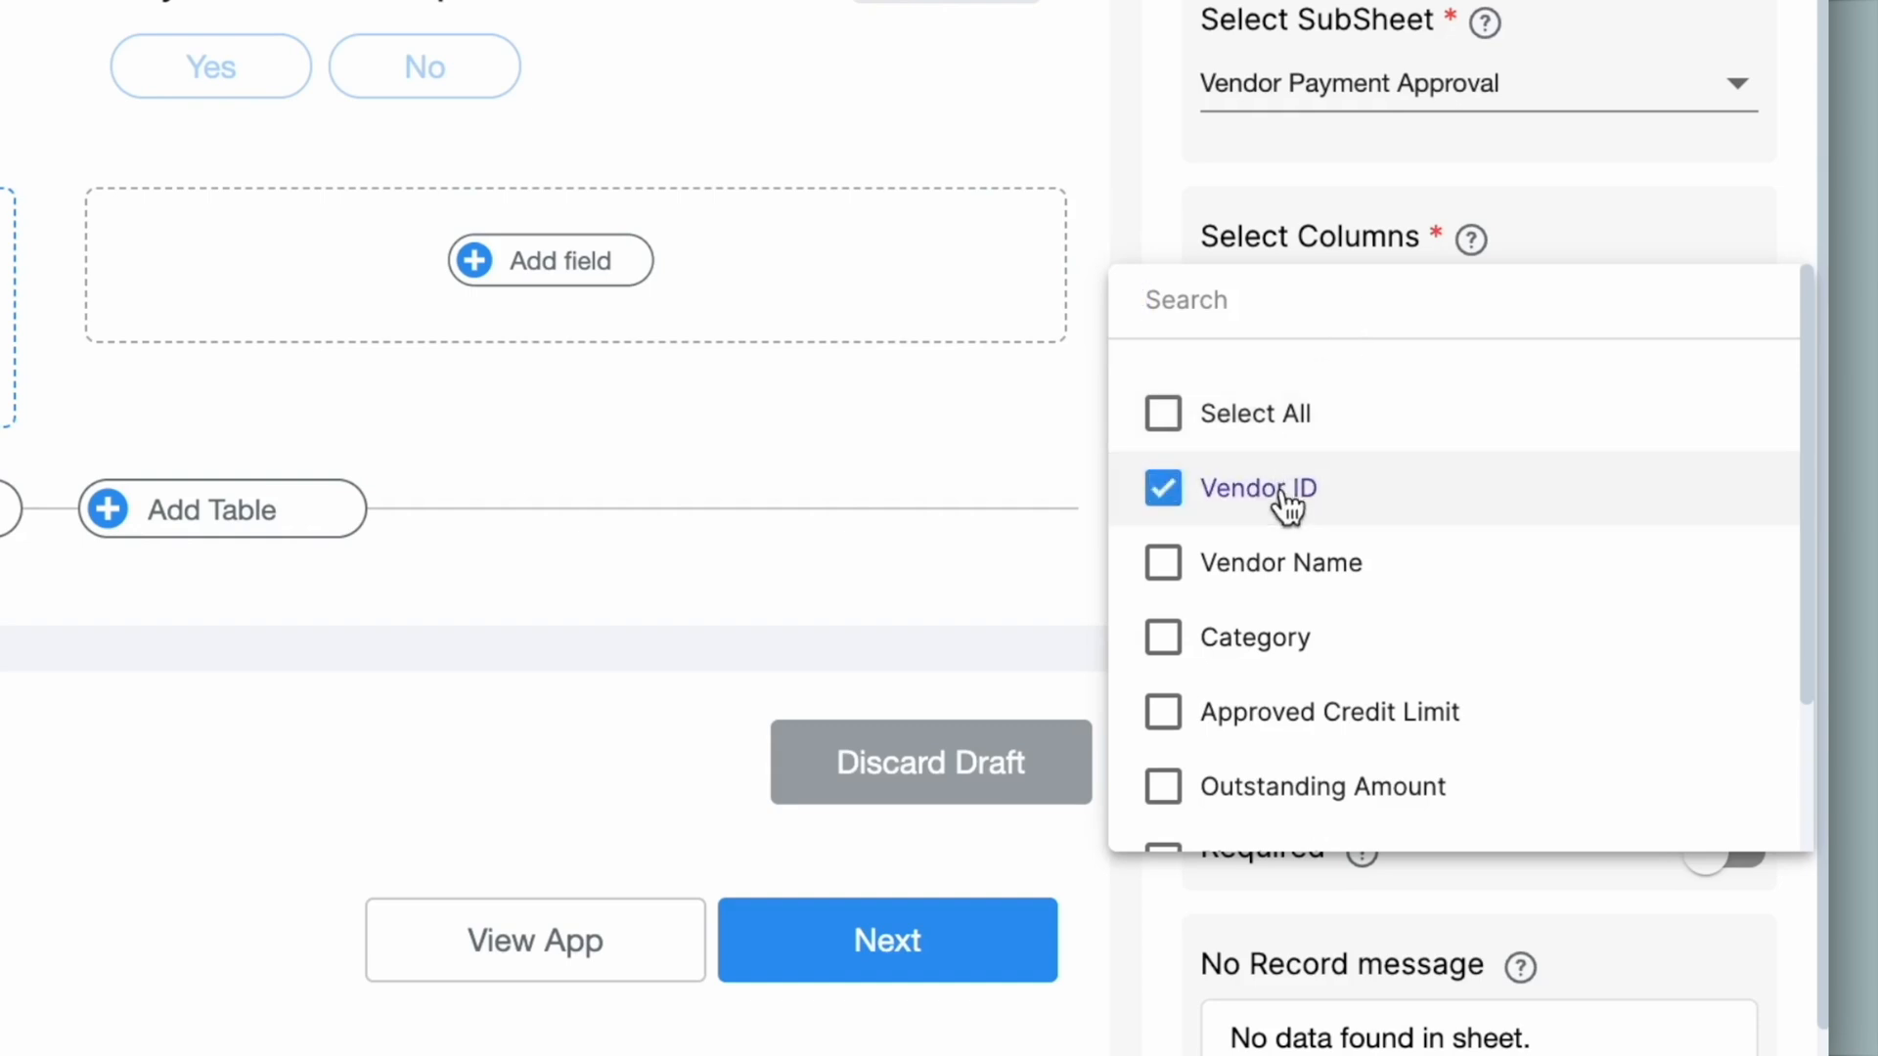
{"action": "left_click", "coordinate": [1164, 182]}
Set every sheet column except Vendor ID as a pulled column and save the Excel lookup block.
{"action": "left_click", "coordinate": [1333, 638]}
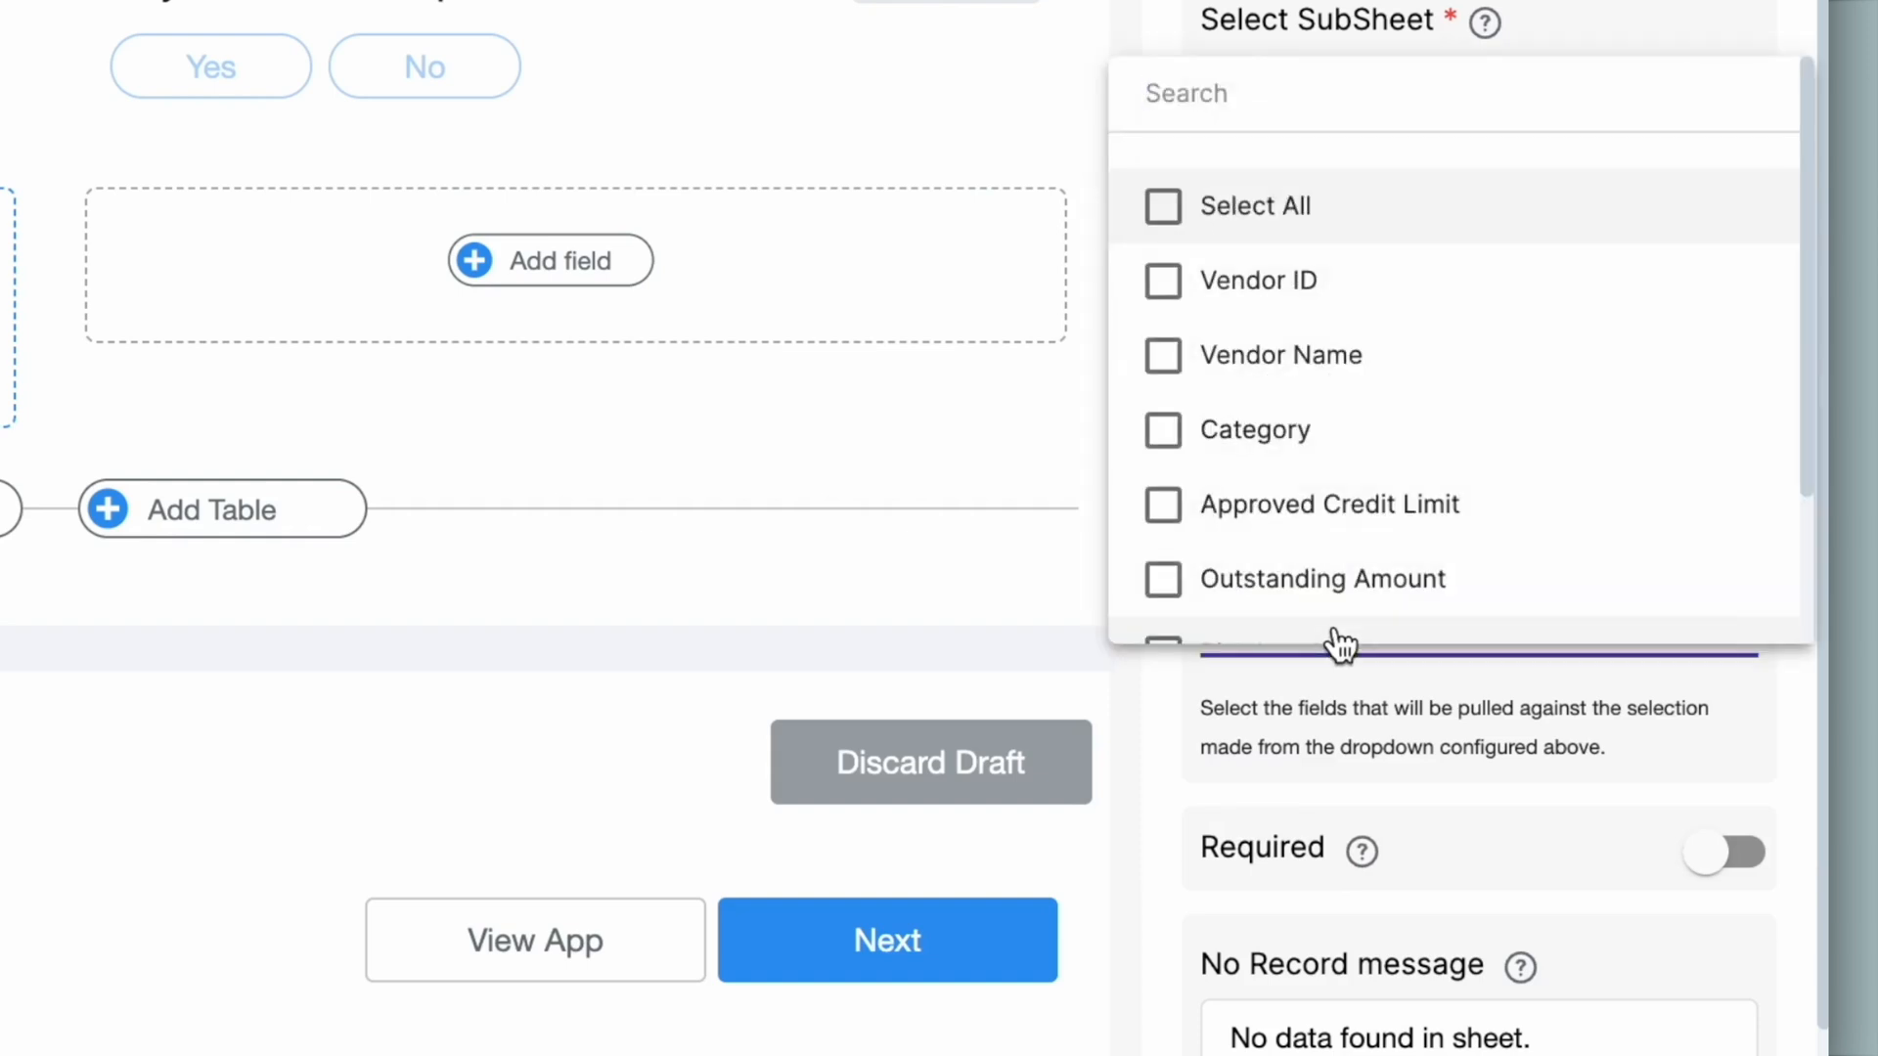
{"action": "left_click", "coordinate": [1098, 467]}
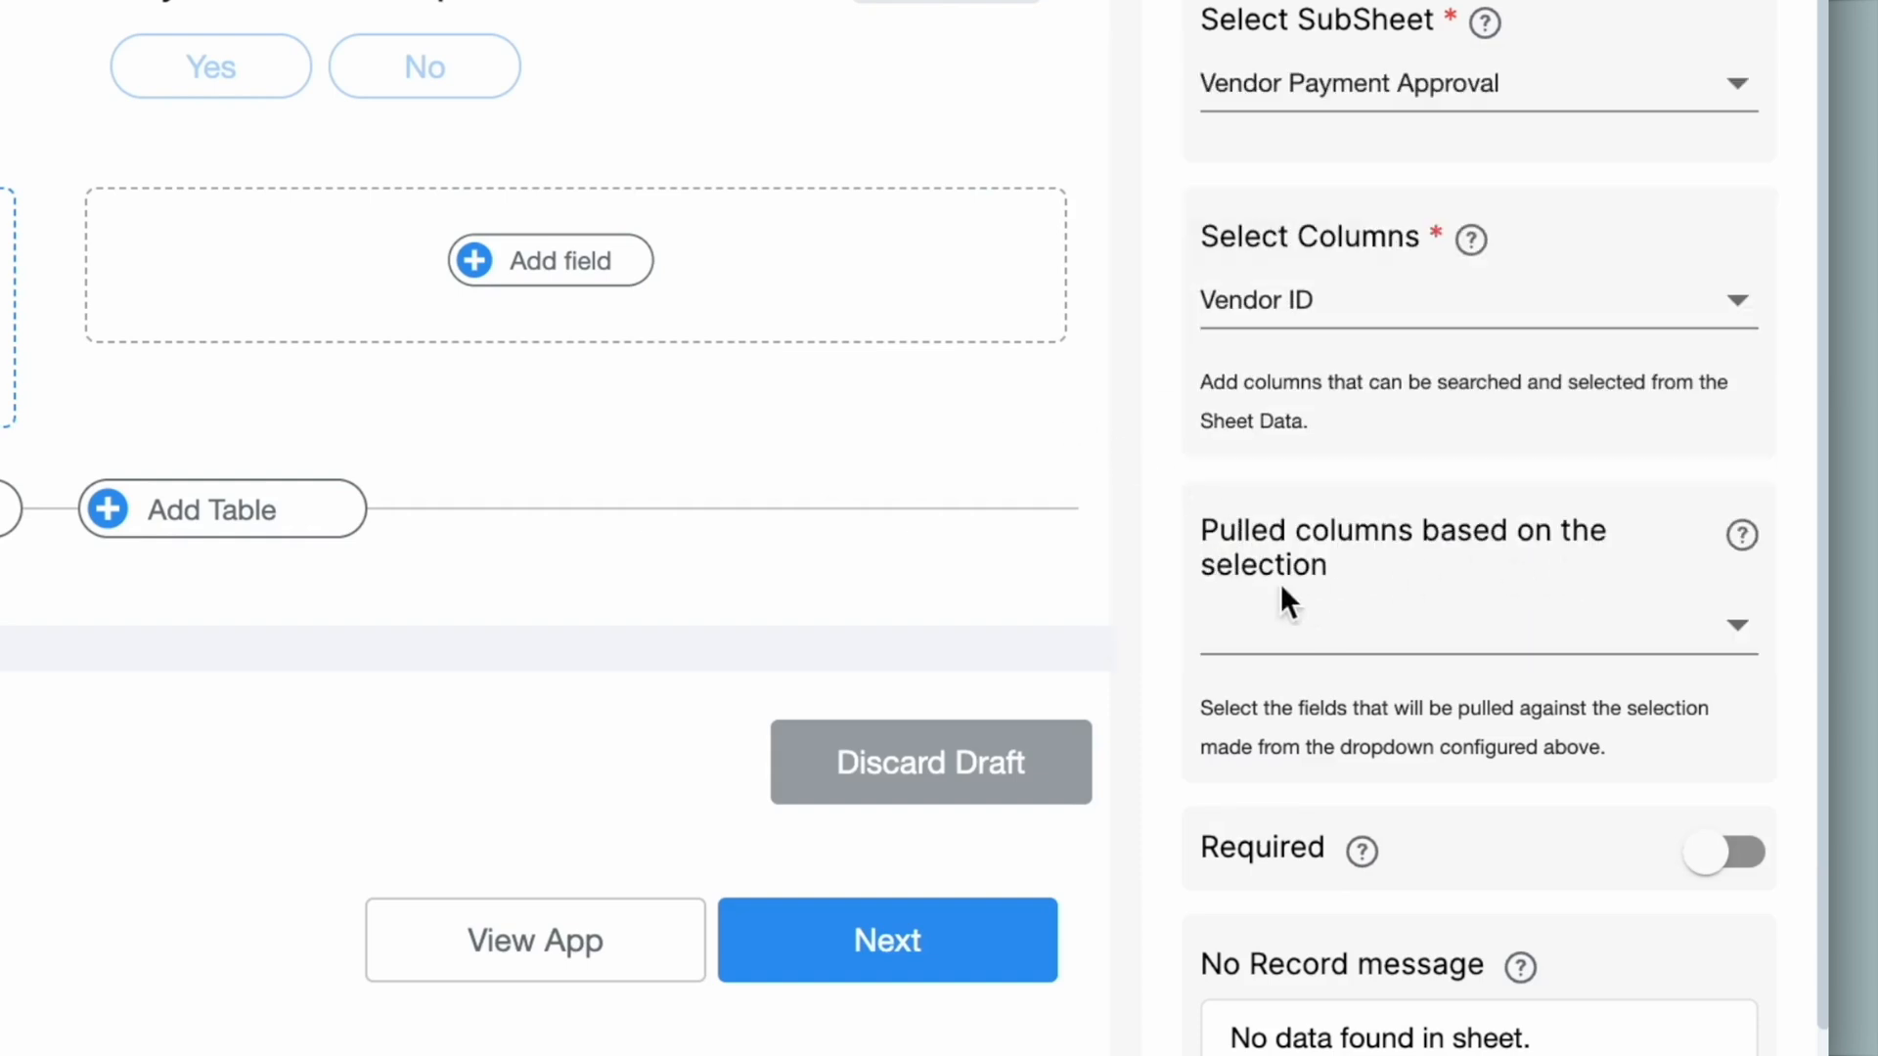
{"action": "left_click", "coordinate": [1385, 654]}
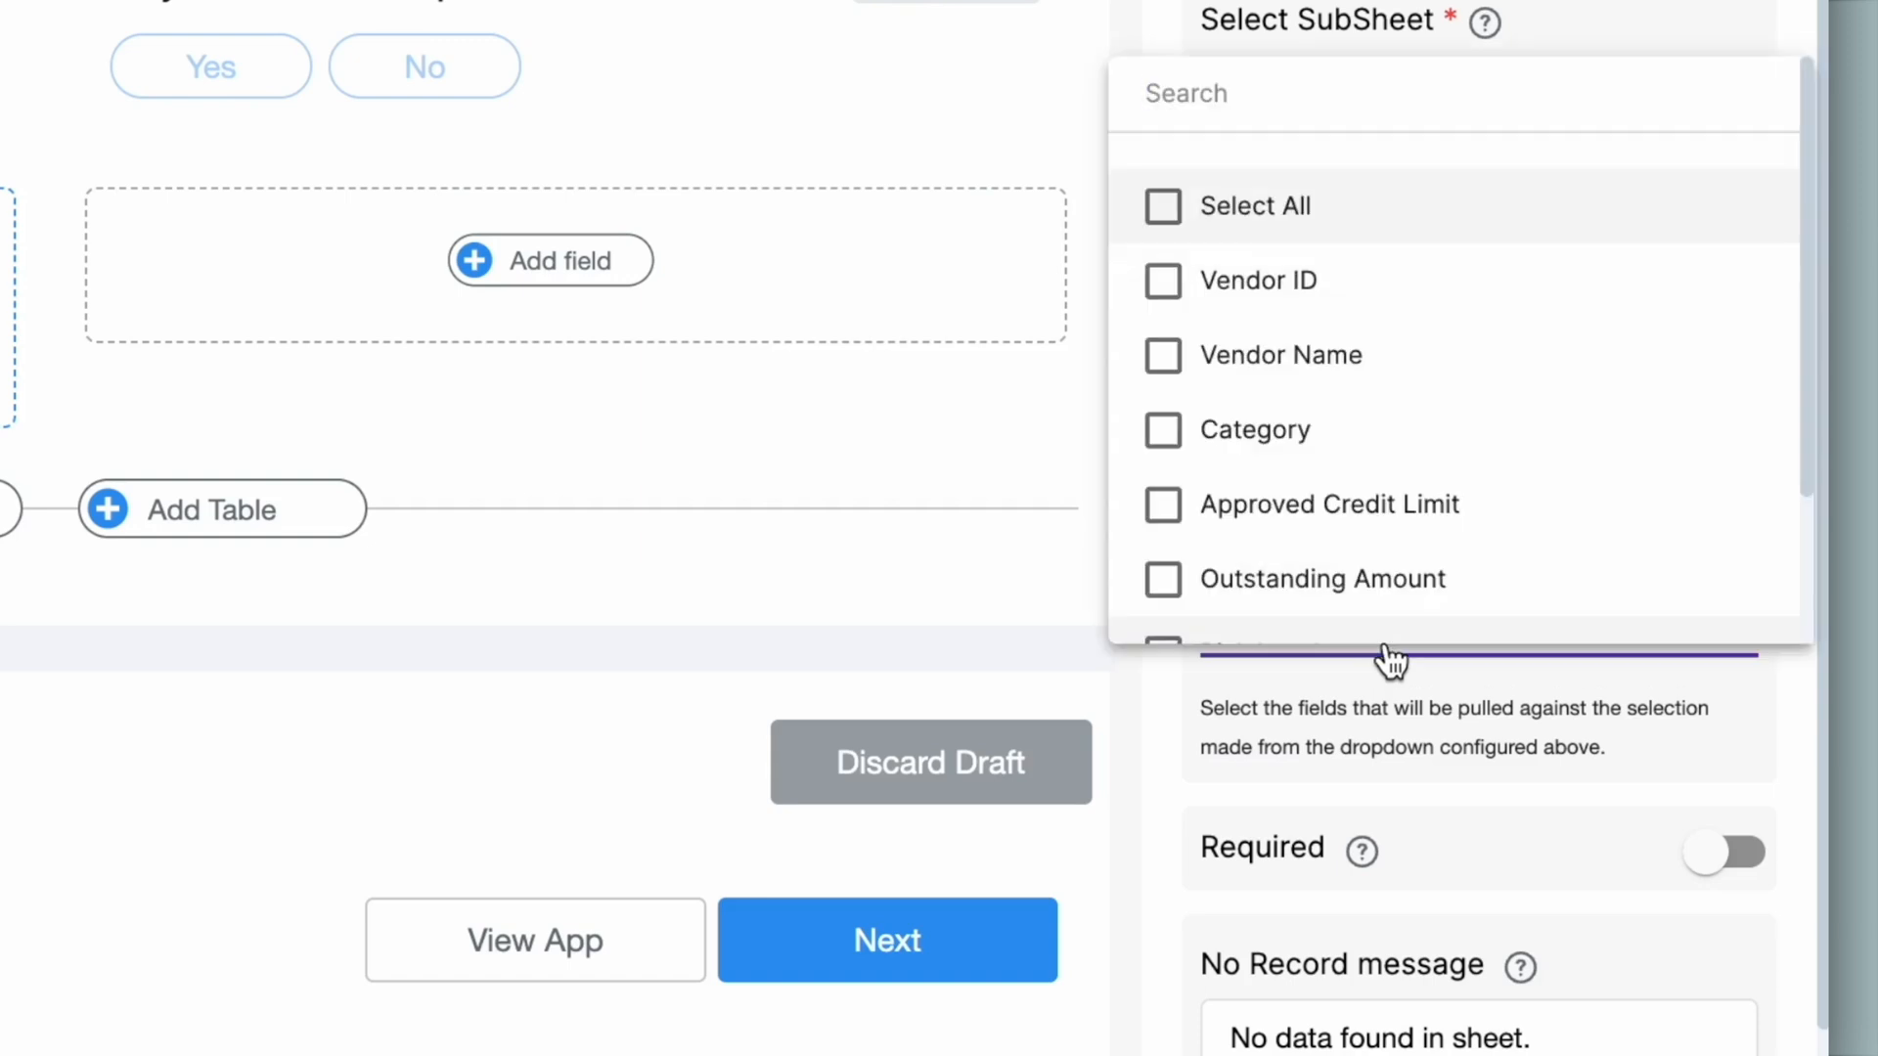
{"action": "left_click", "coordinate": [1179, 215]}
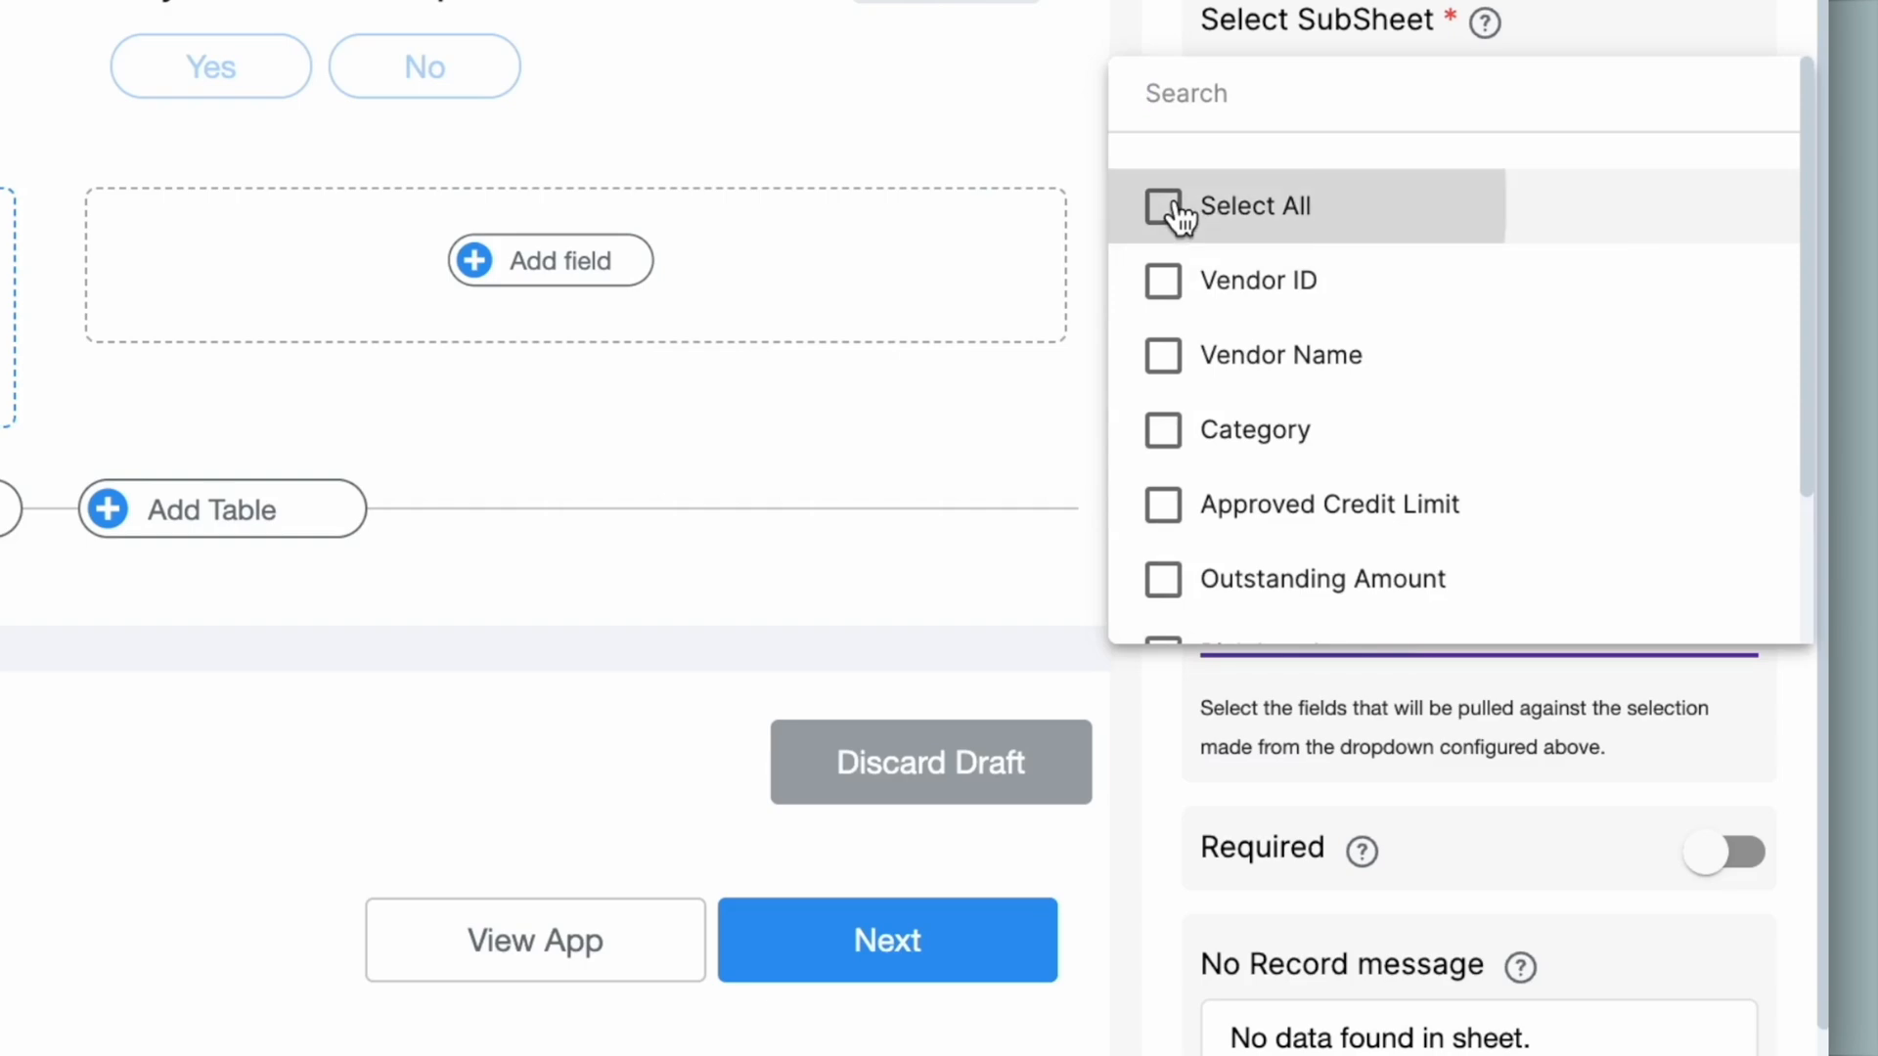
{"action": "left_click", "coordinate": [1165, 283]}
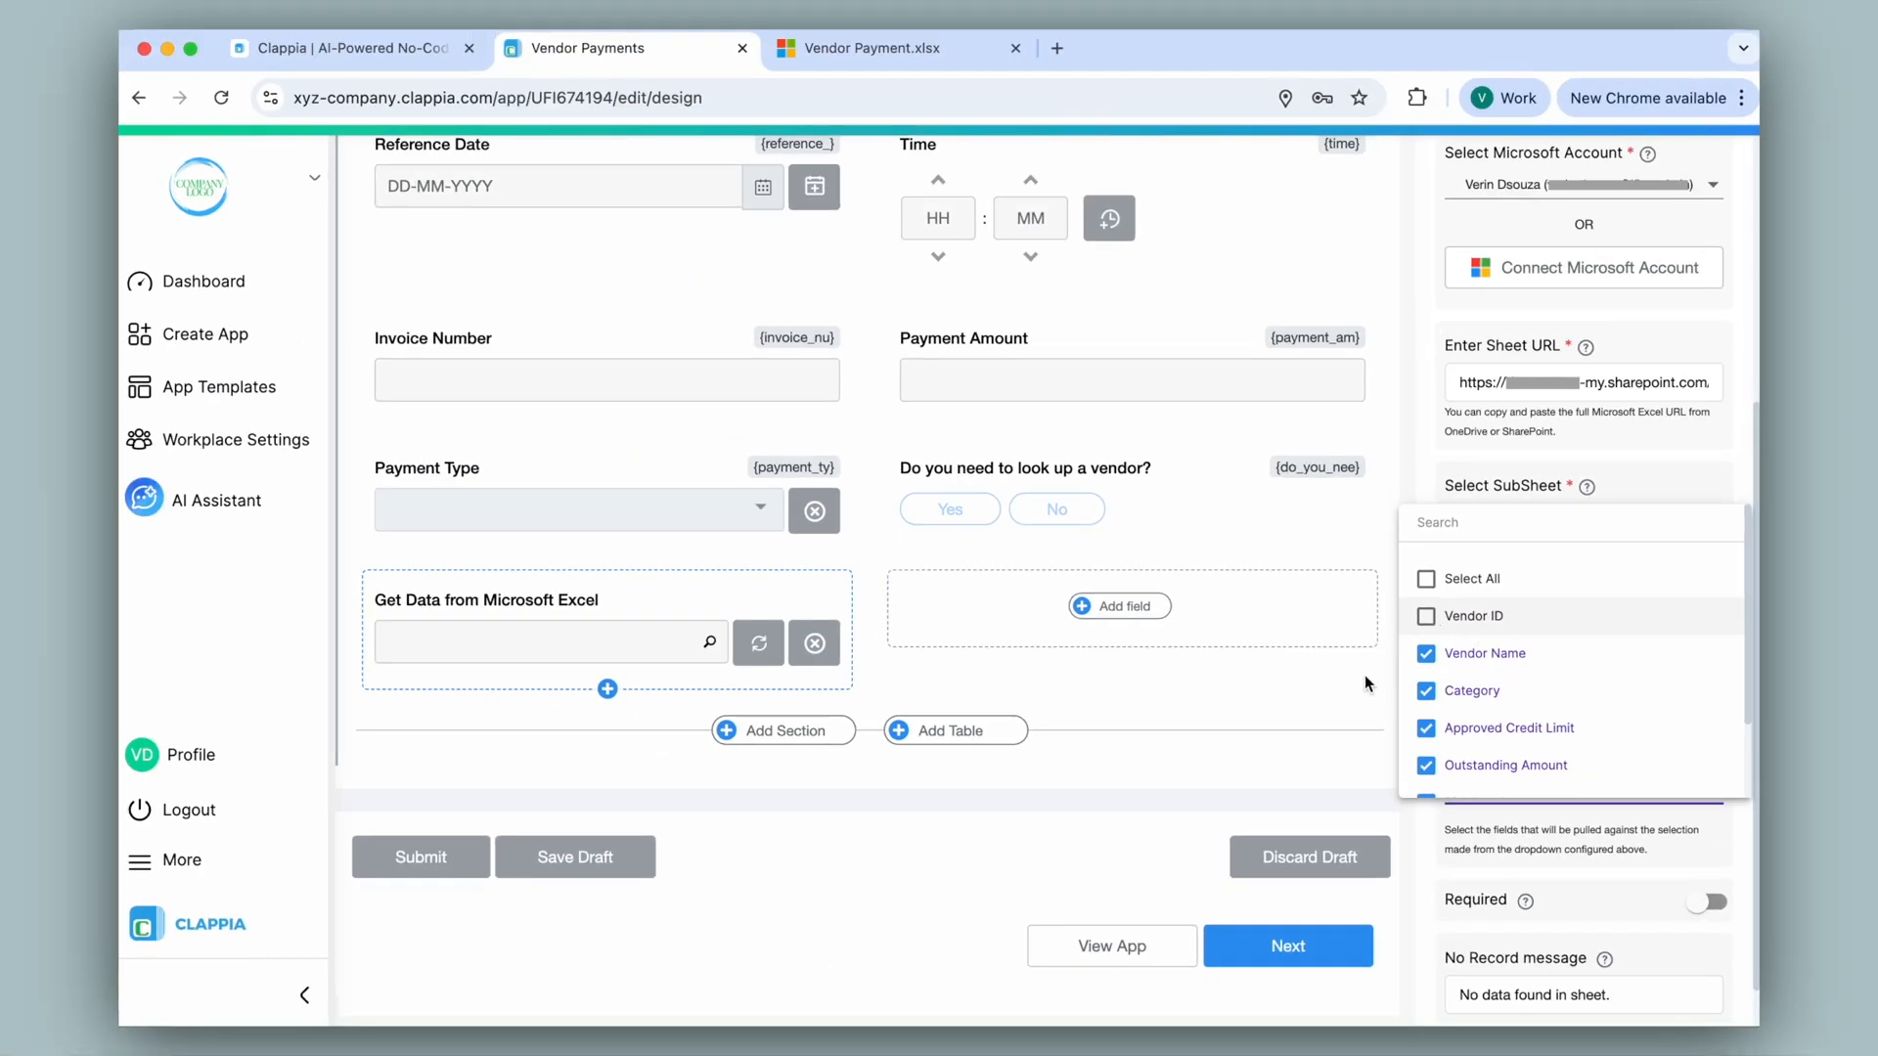
{"action": "left_click", "coordinate": [1370, 676]}
{"action": "scroll", "coordinate": [1573, 677], "scroll_direction": "down", "scroll_amount": 2}
{"action": "left_click", "coordinate": [1598, 1002]}
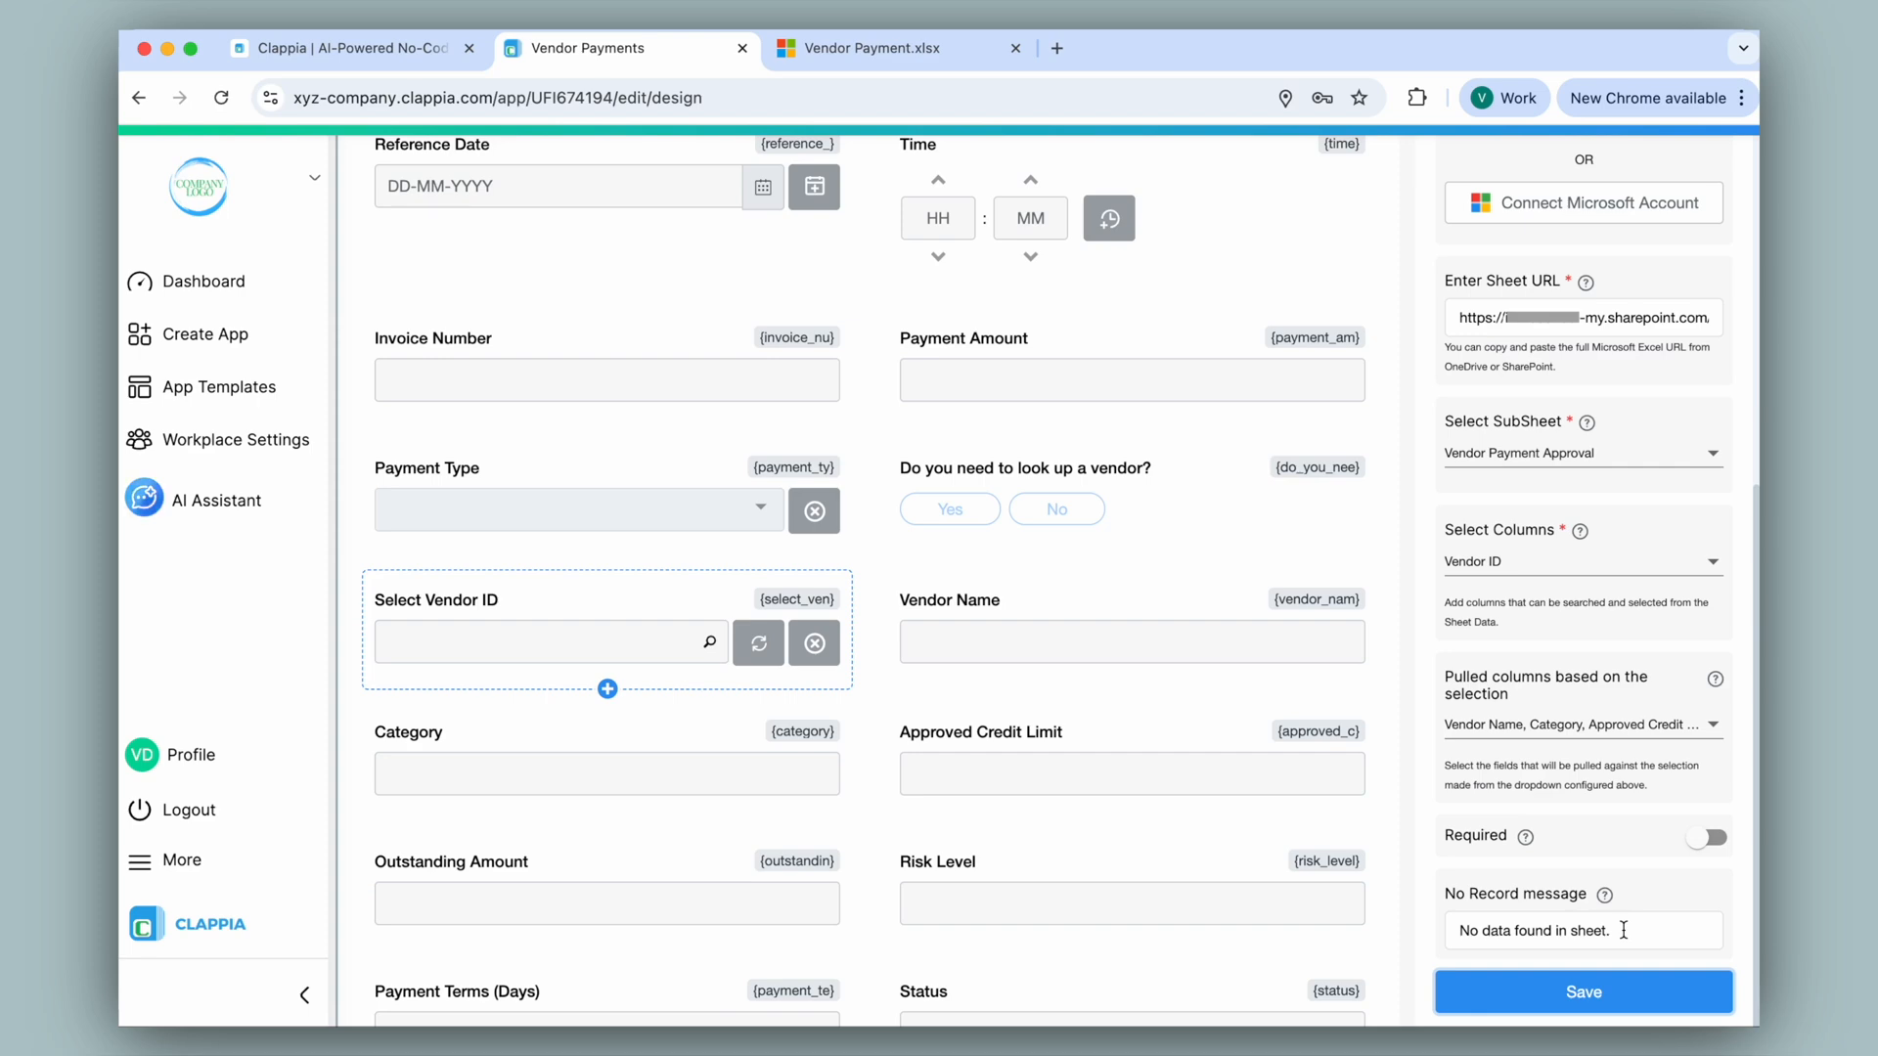
Test the Excel lookup in the app's live form by selecting vendor ID V-1001 and review the pulled vendor fields.
{"action": "scroll", "coordinate": [729, 489], "scroll_direction": "up", "scroll_amount": 5}
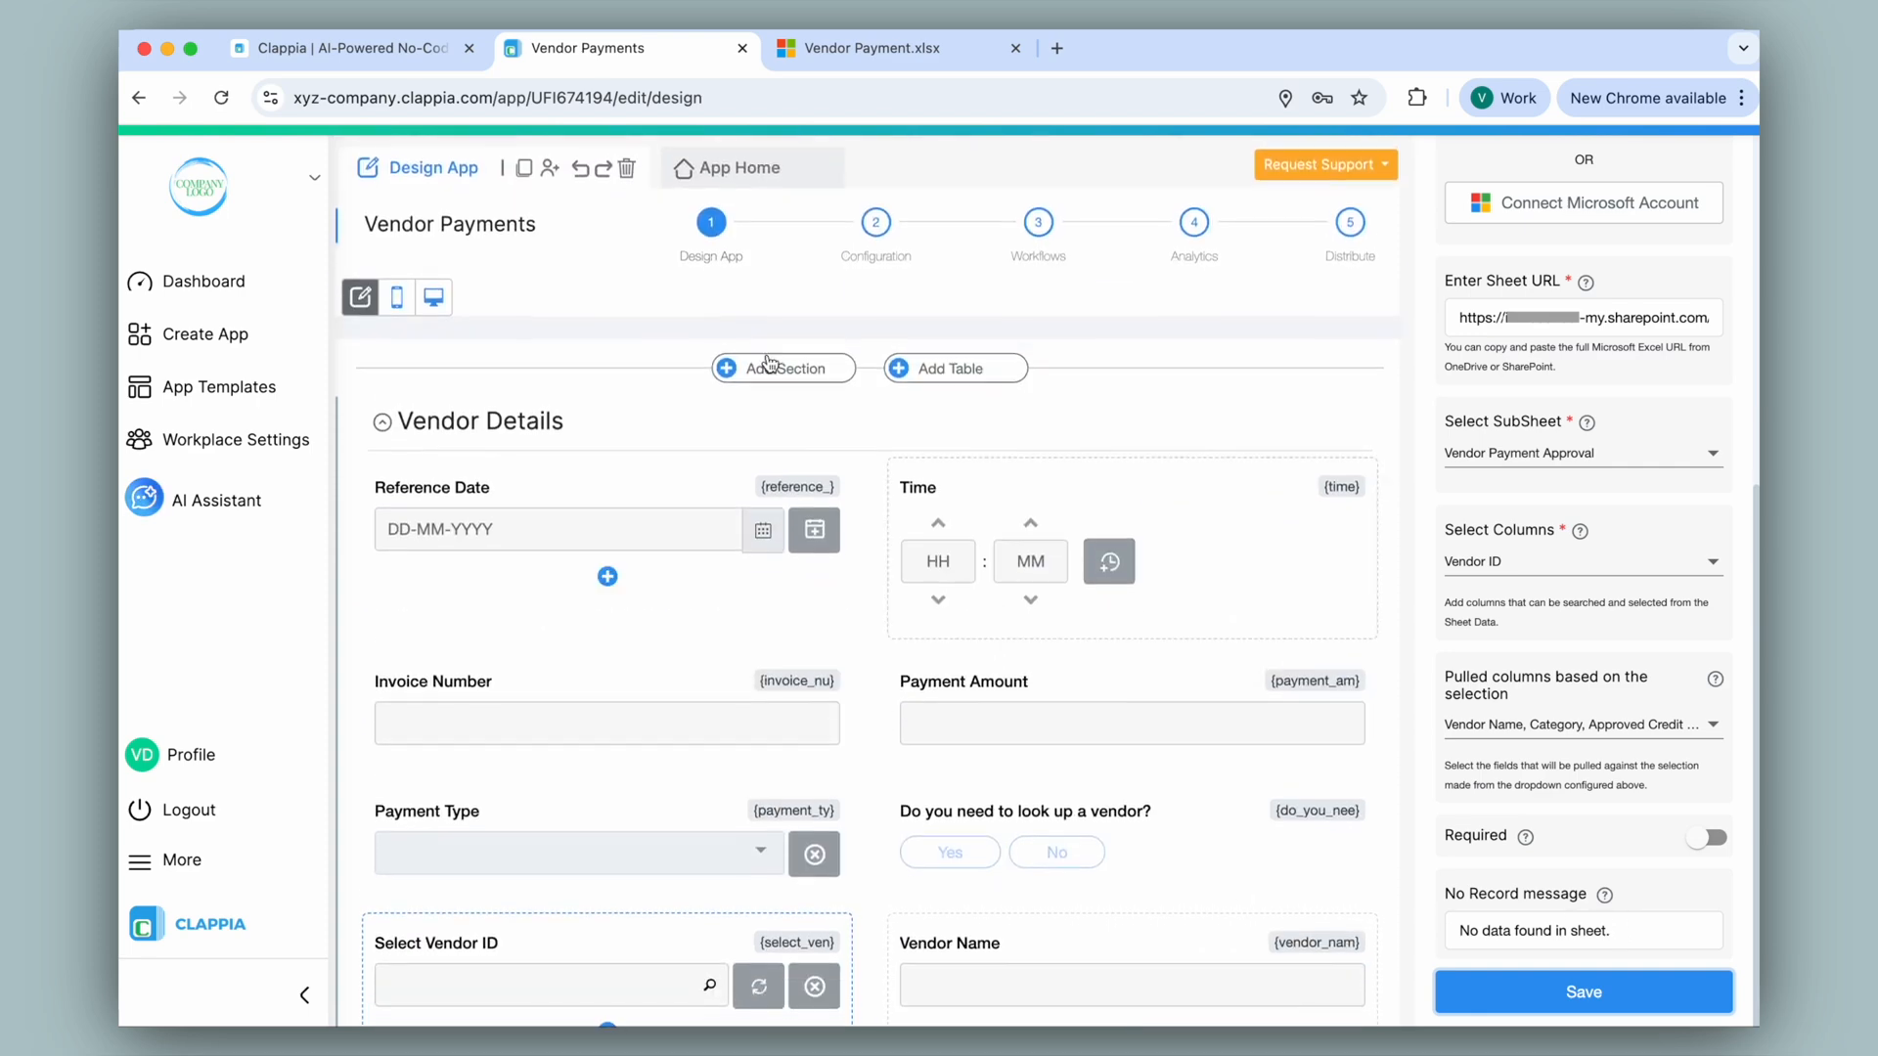
{"action": "left_click", "coordinate": [728, 165]}
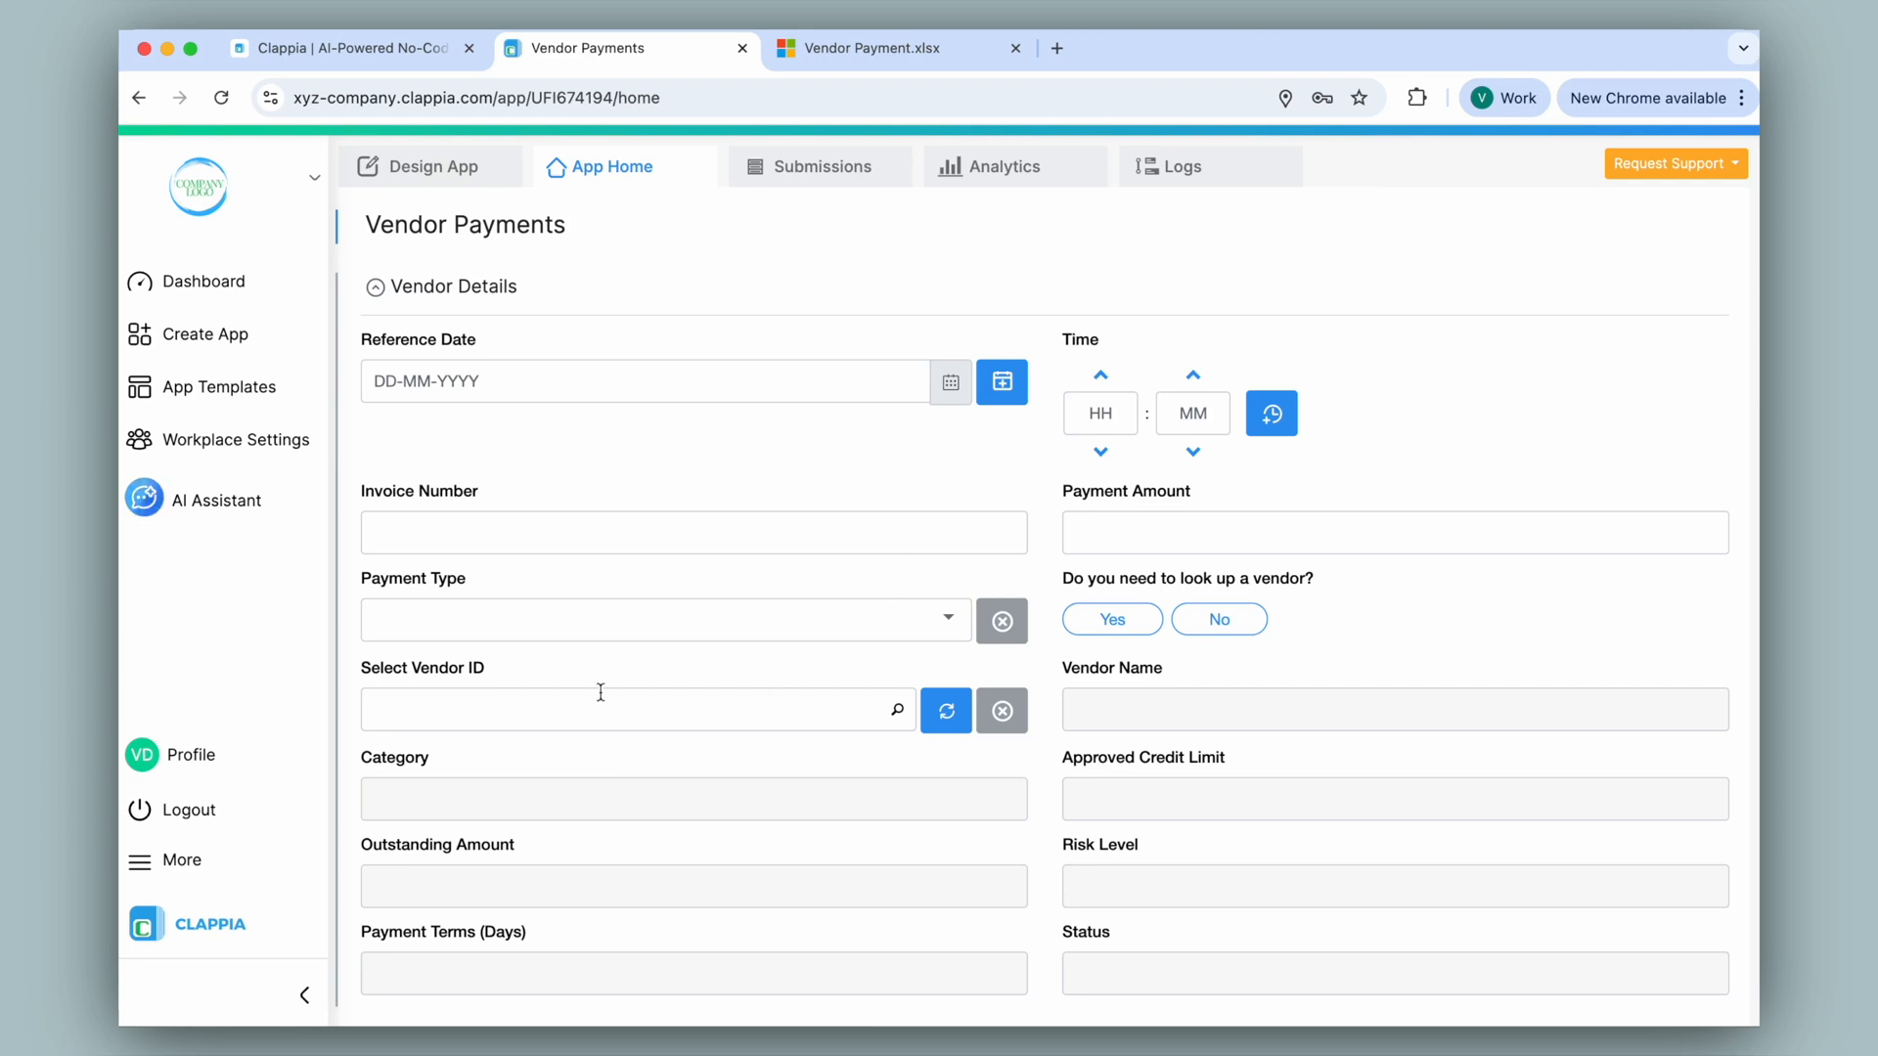
{"action": "left_click", "coordinate": [697, 695]}
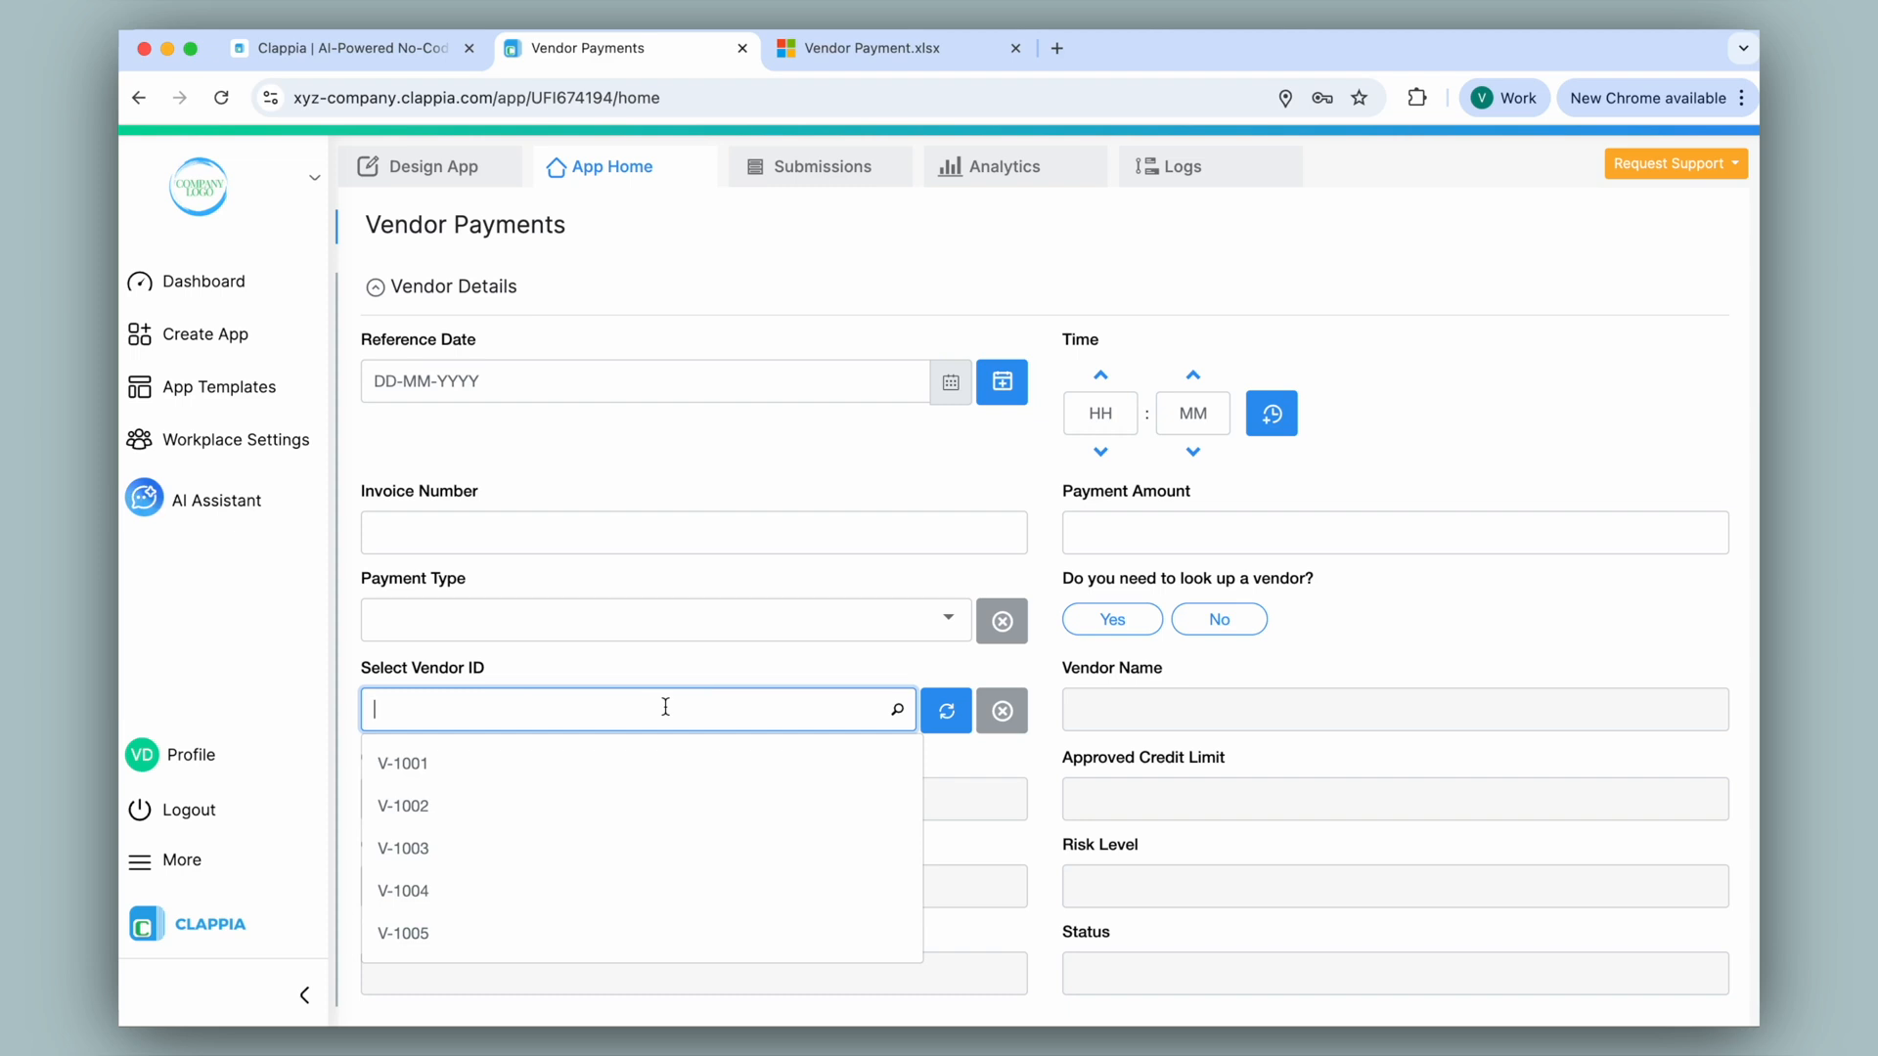
{"action": "left_click", "coordinate": [676, 765]}
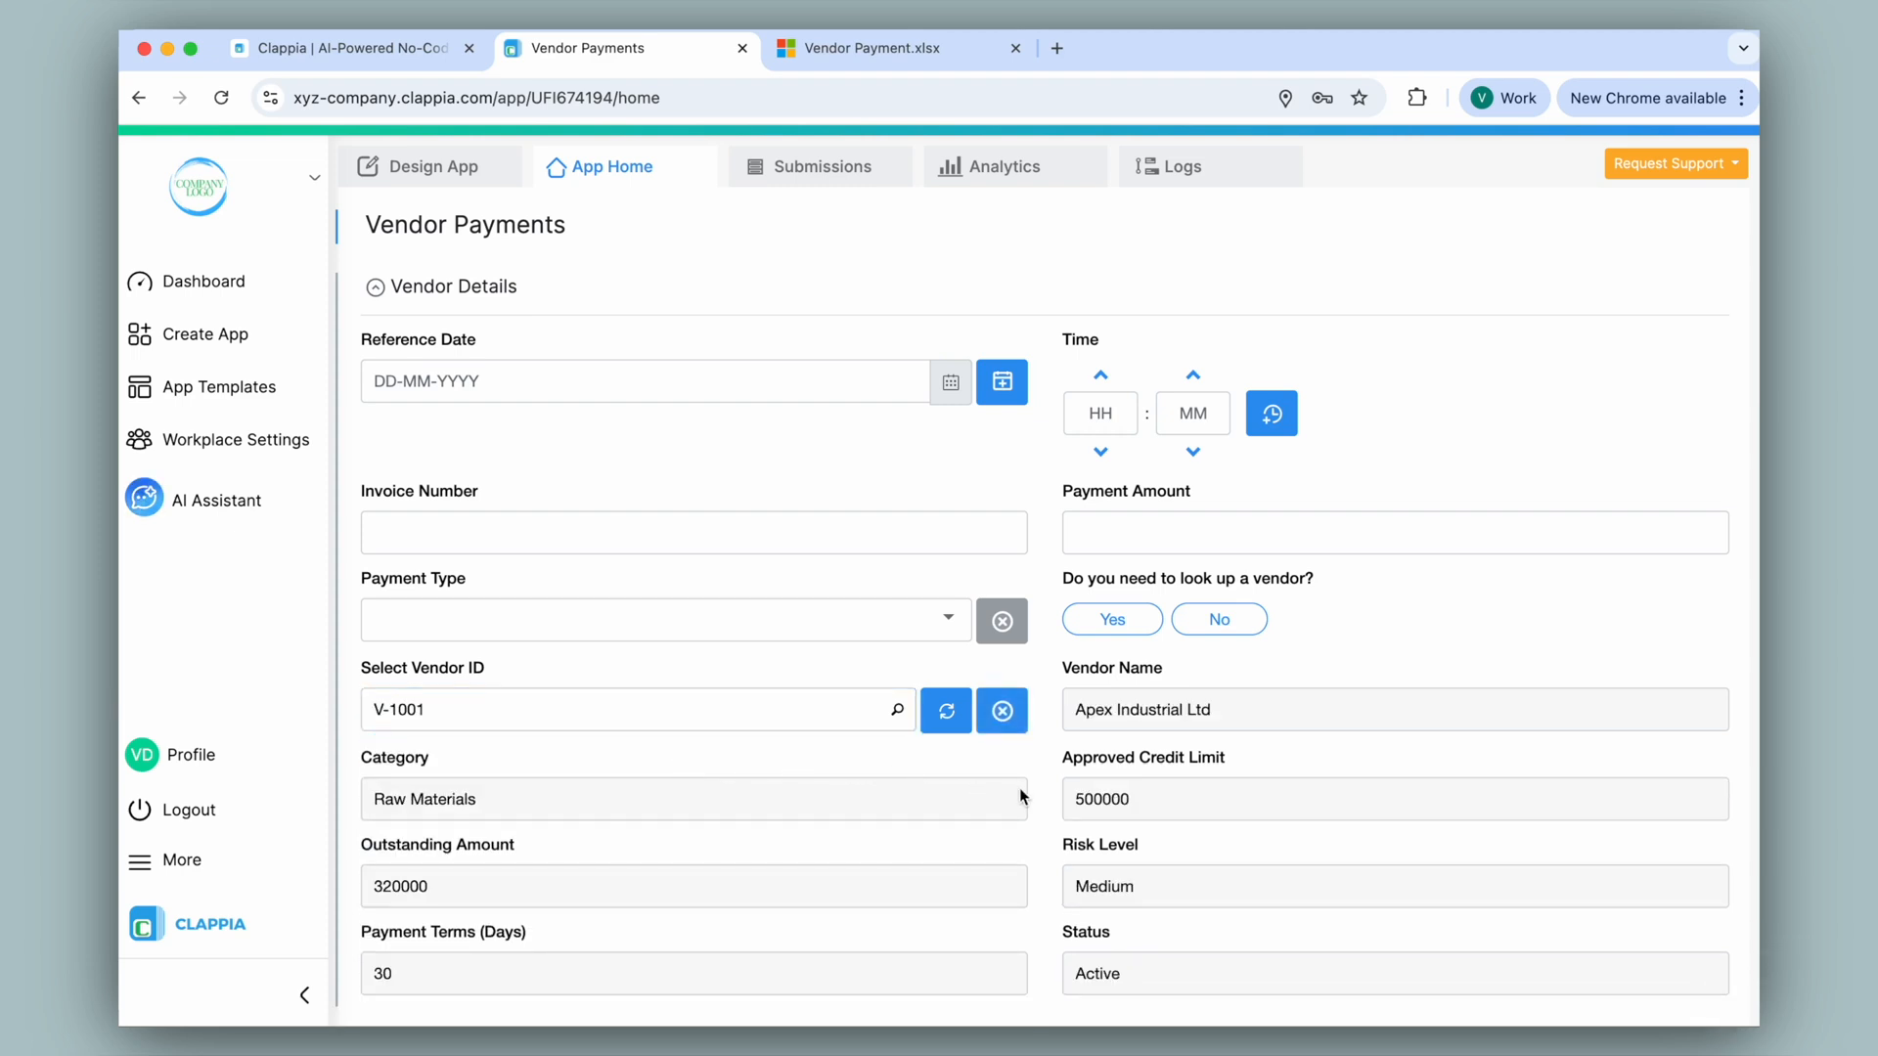
{"action": "scroll", "coordinate": [1047, 794], "scroll_direction": "down", "scroll_amount": 2}
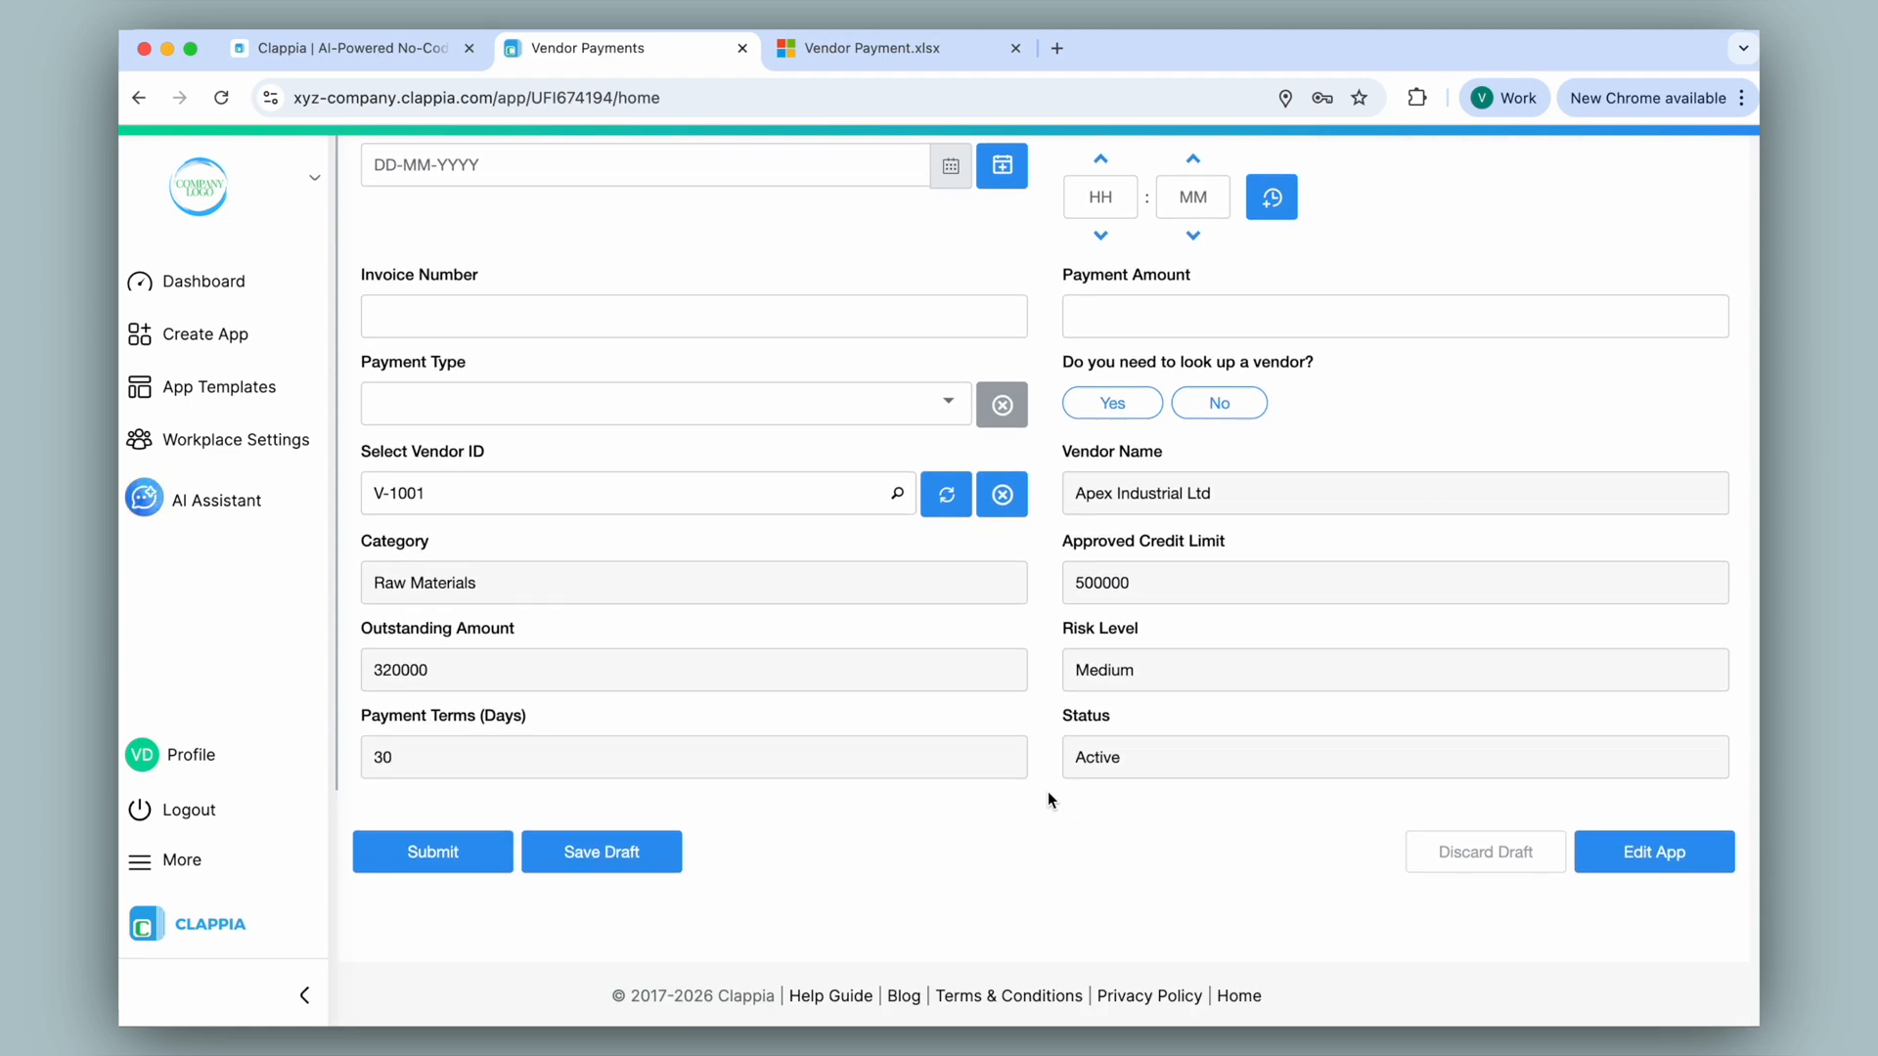
{"action": "scroll", "coordinate": [1048, 795], "scroll_direction": "up", "scroll_amount": 1}
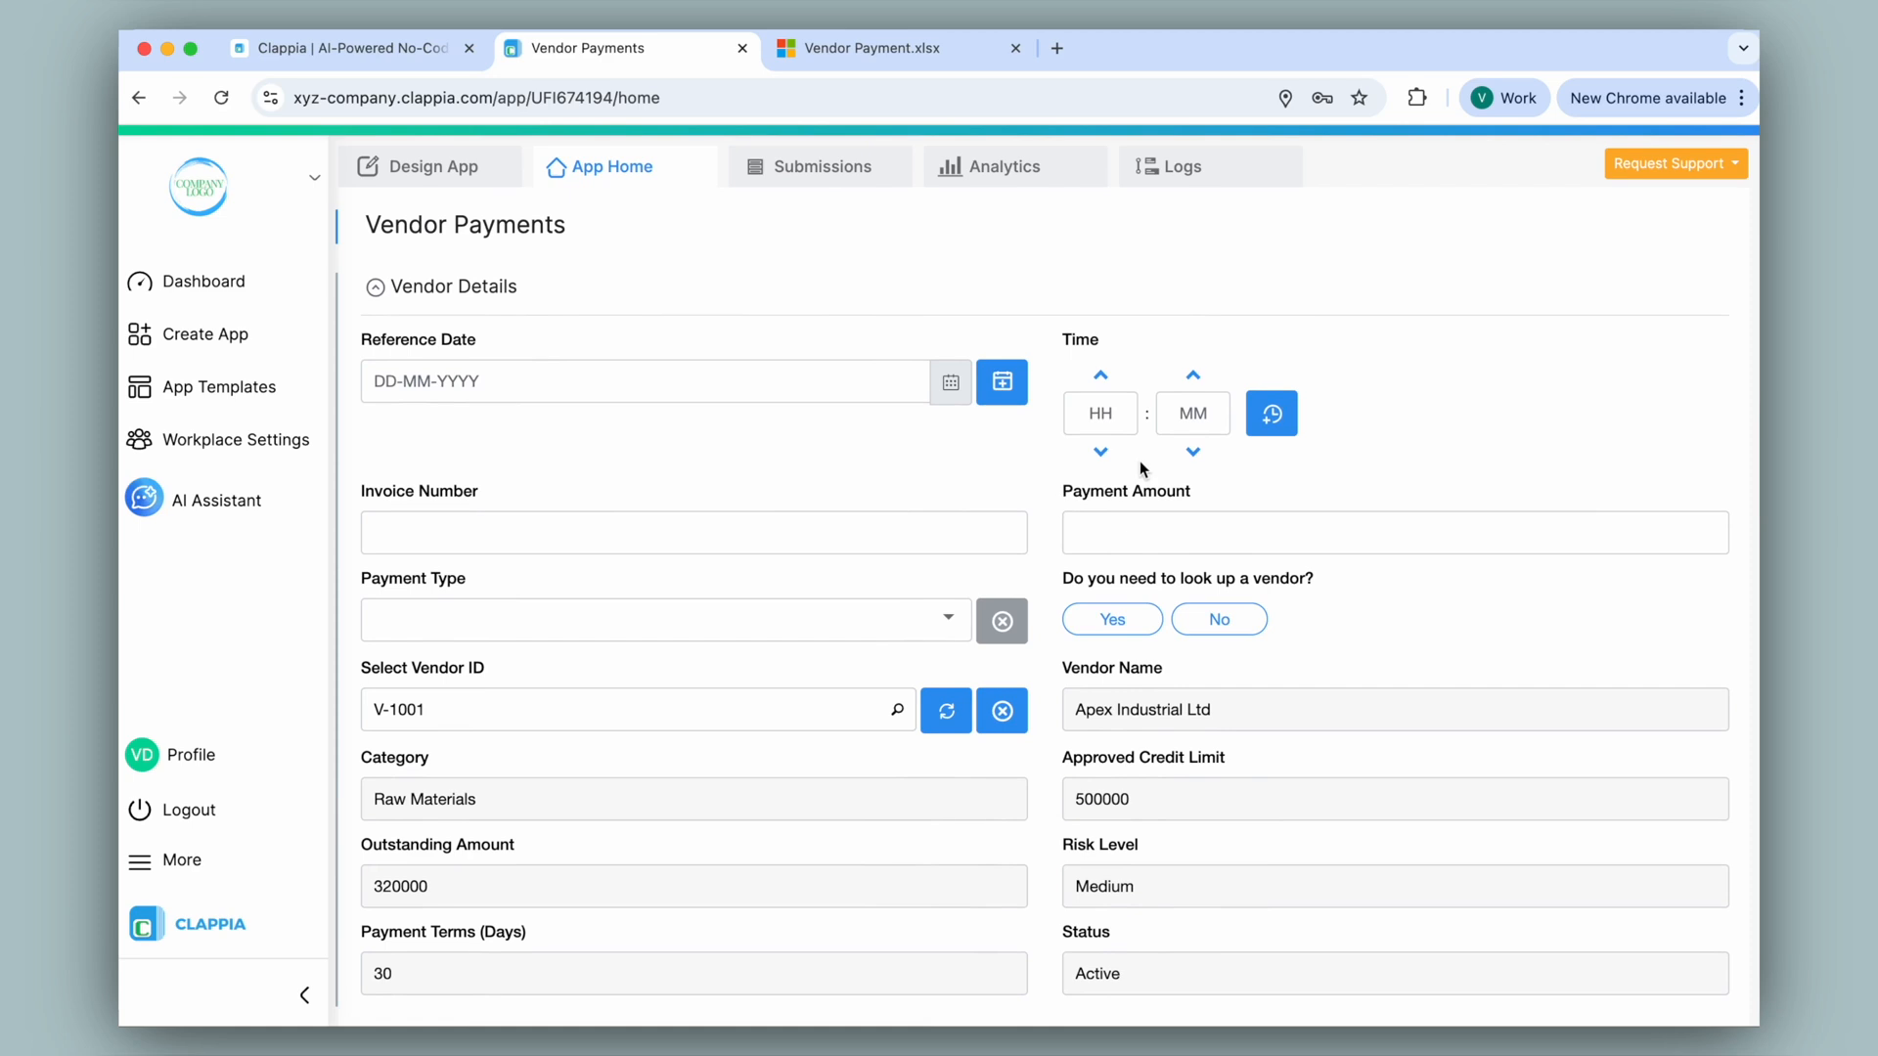
{"action": "scroll", "coordinate": [851, 525], "scroll_direction": "down", "scroll_amount": 3}
Try the Yes answer to "Do you need to look up a vendor?" in the form and return to the app design.
{"action": "left_click", "coordinate": [493, 854]}
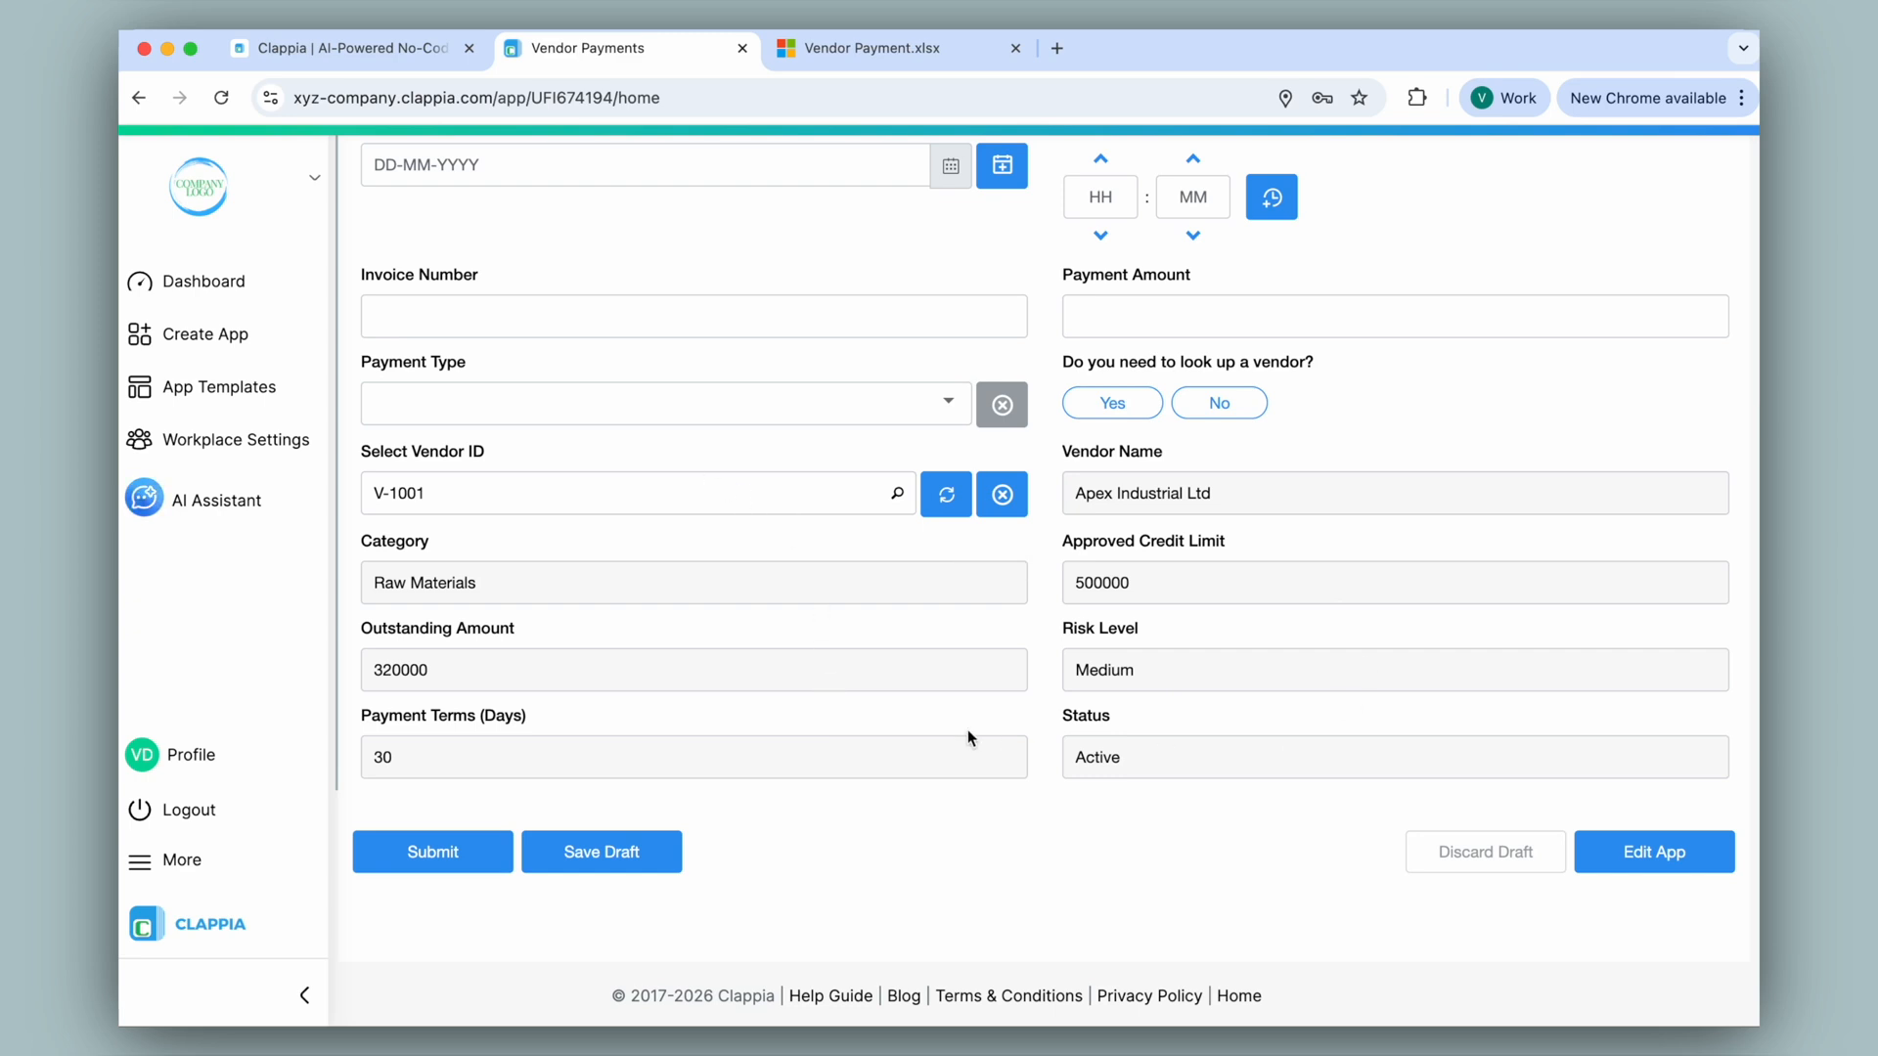
{"action": "left_click_drag", "start_coordinate": [1066, 364], "coordinate": [1365, 361]}
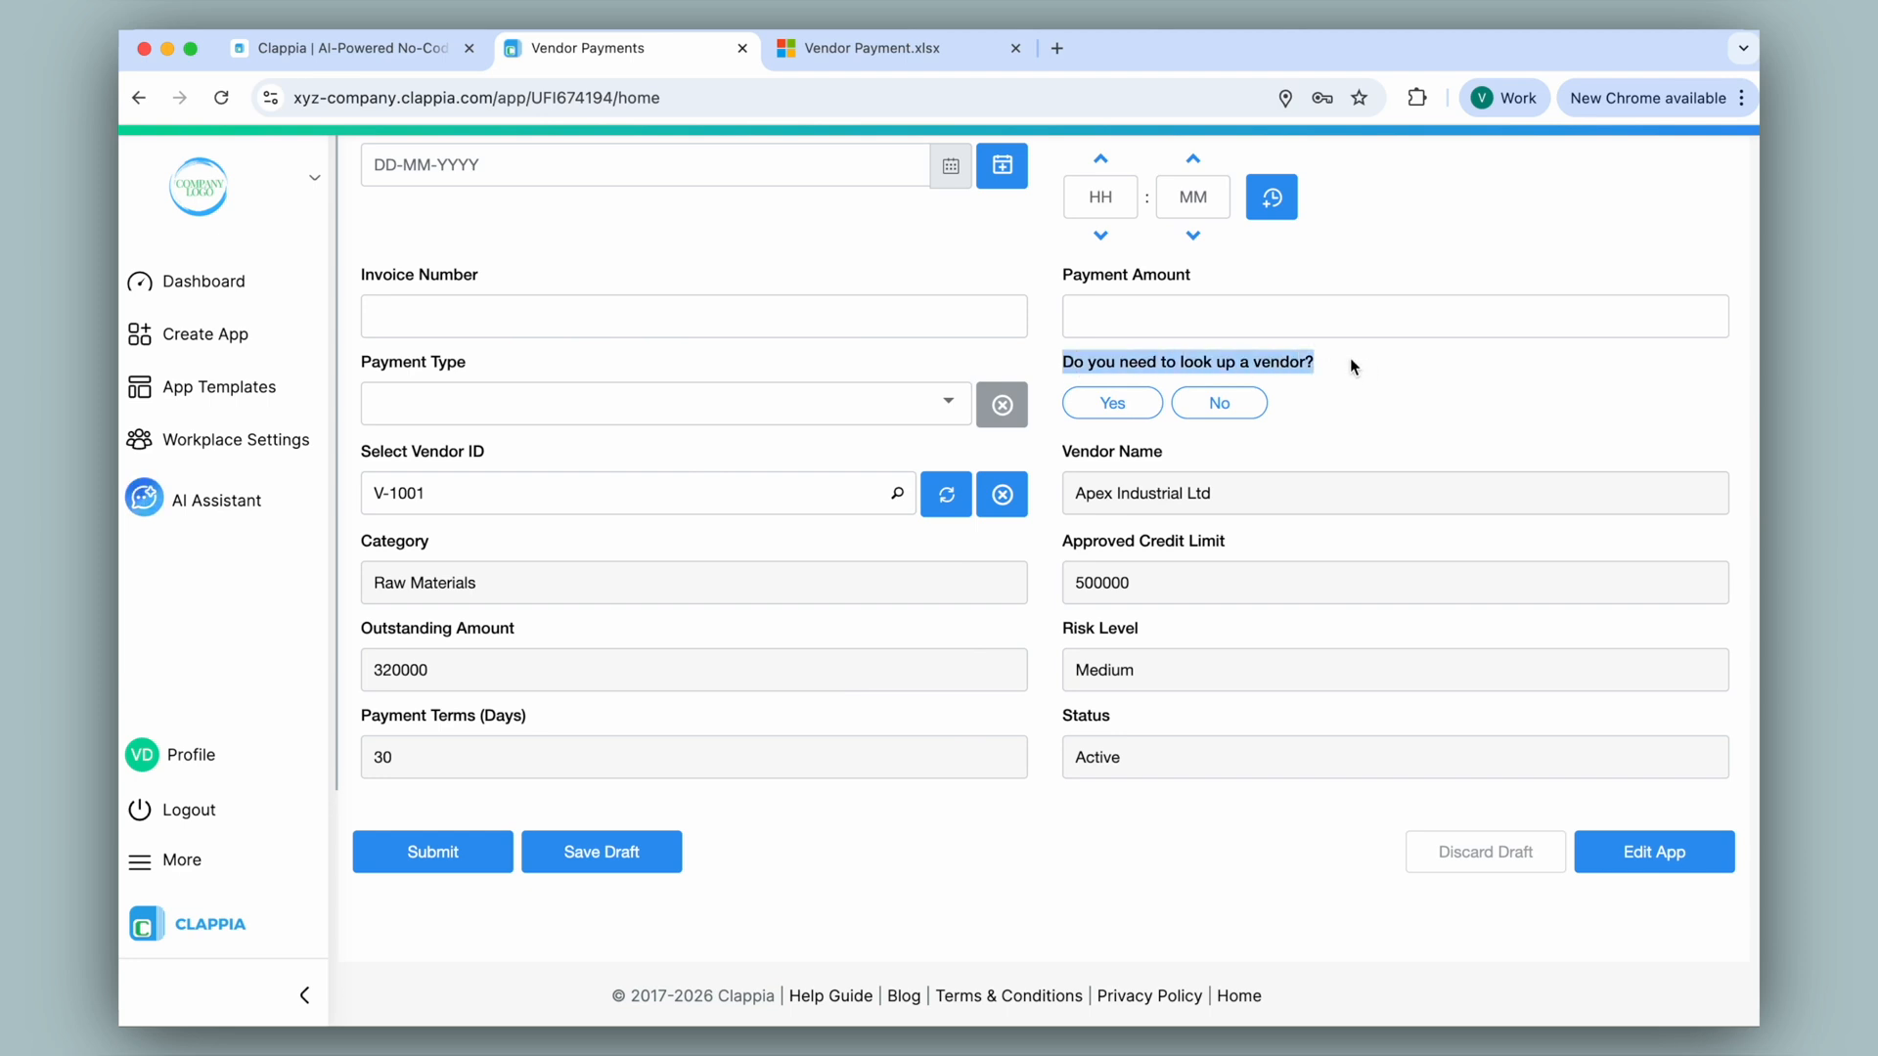
{"action": "left_click", "coordinate": [1106, 415]}
{"action": "scroll", "coordinate": [792, 346], "scroll_direction": "up", "scroll_amount": 3}
{"action": "left_click", "coordinate": [452, 168]}
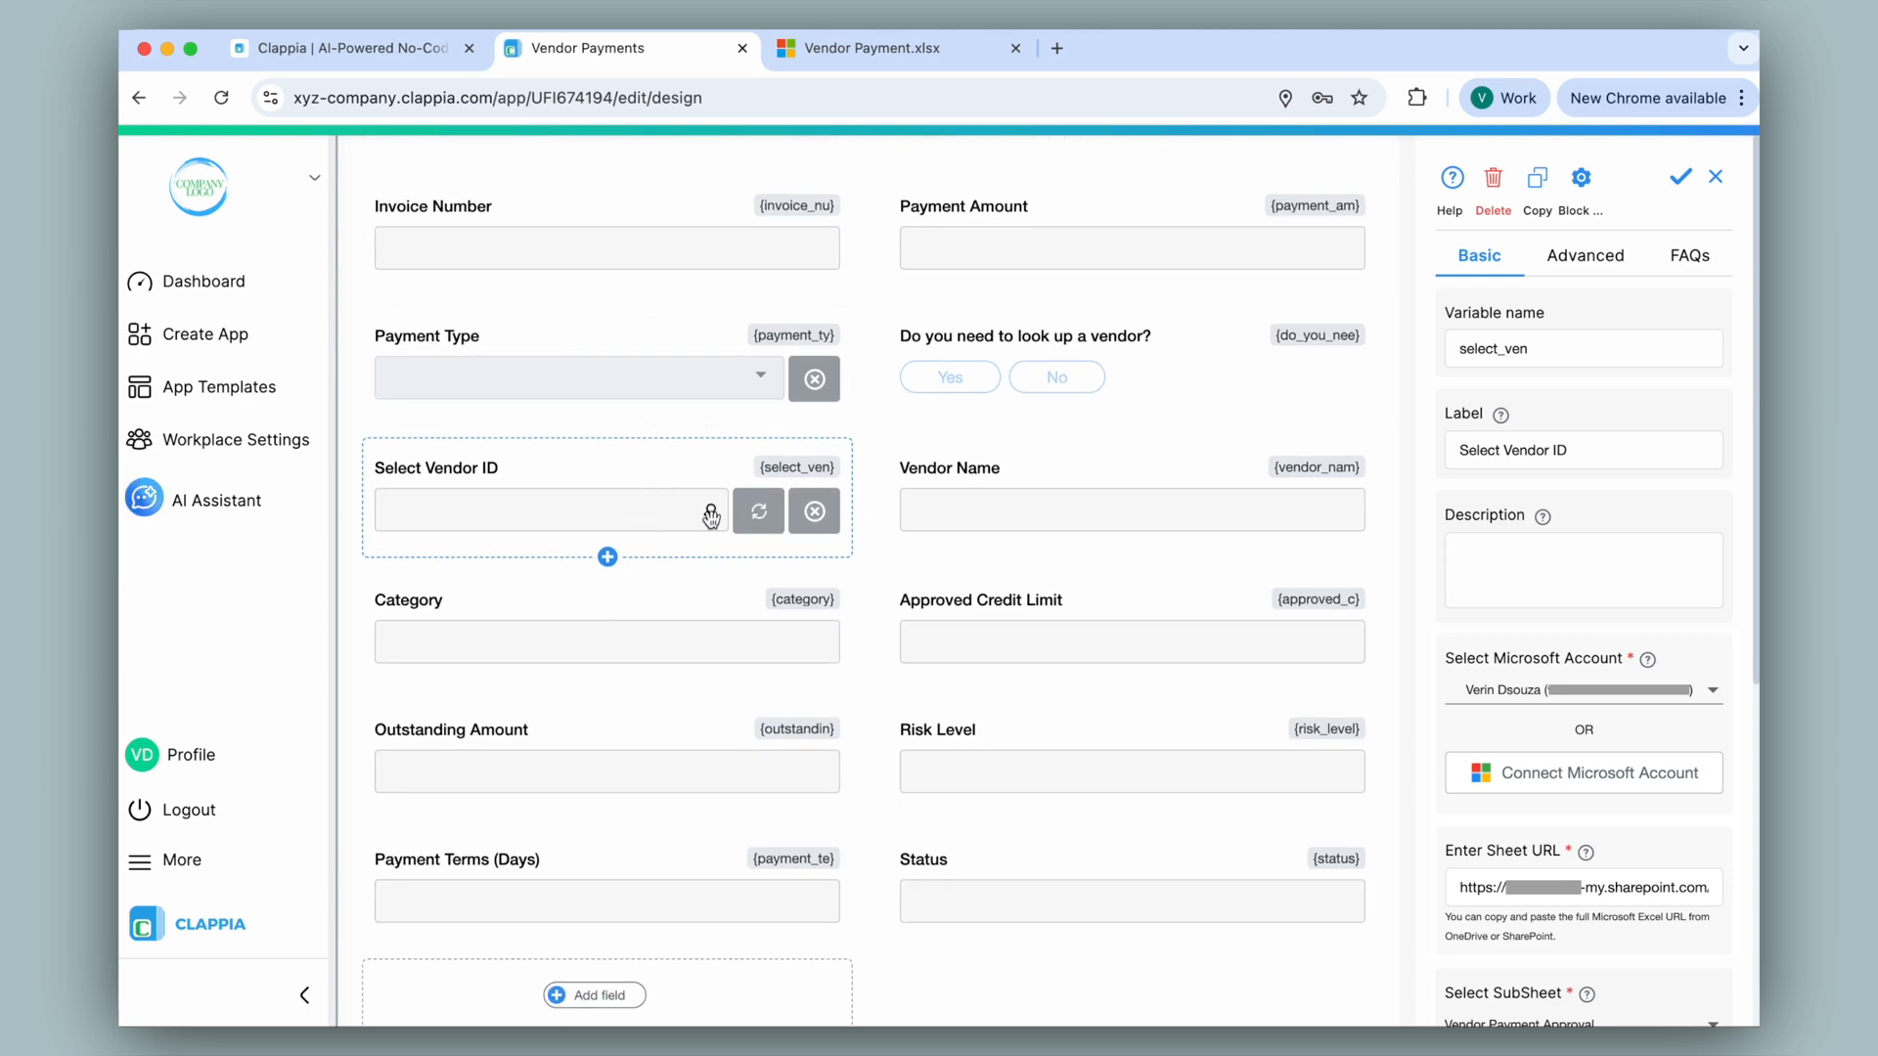
Set the Select Vendor ID lookup block to display only if {do_you_nee}="Yes" and save the block.
{"action": "left_click", "coordinate": [1585, 264]}
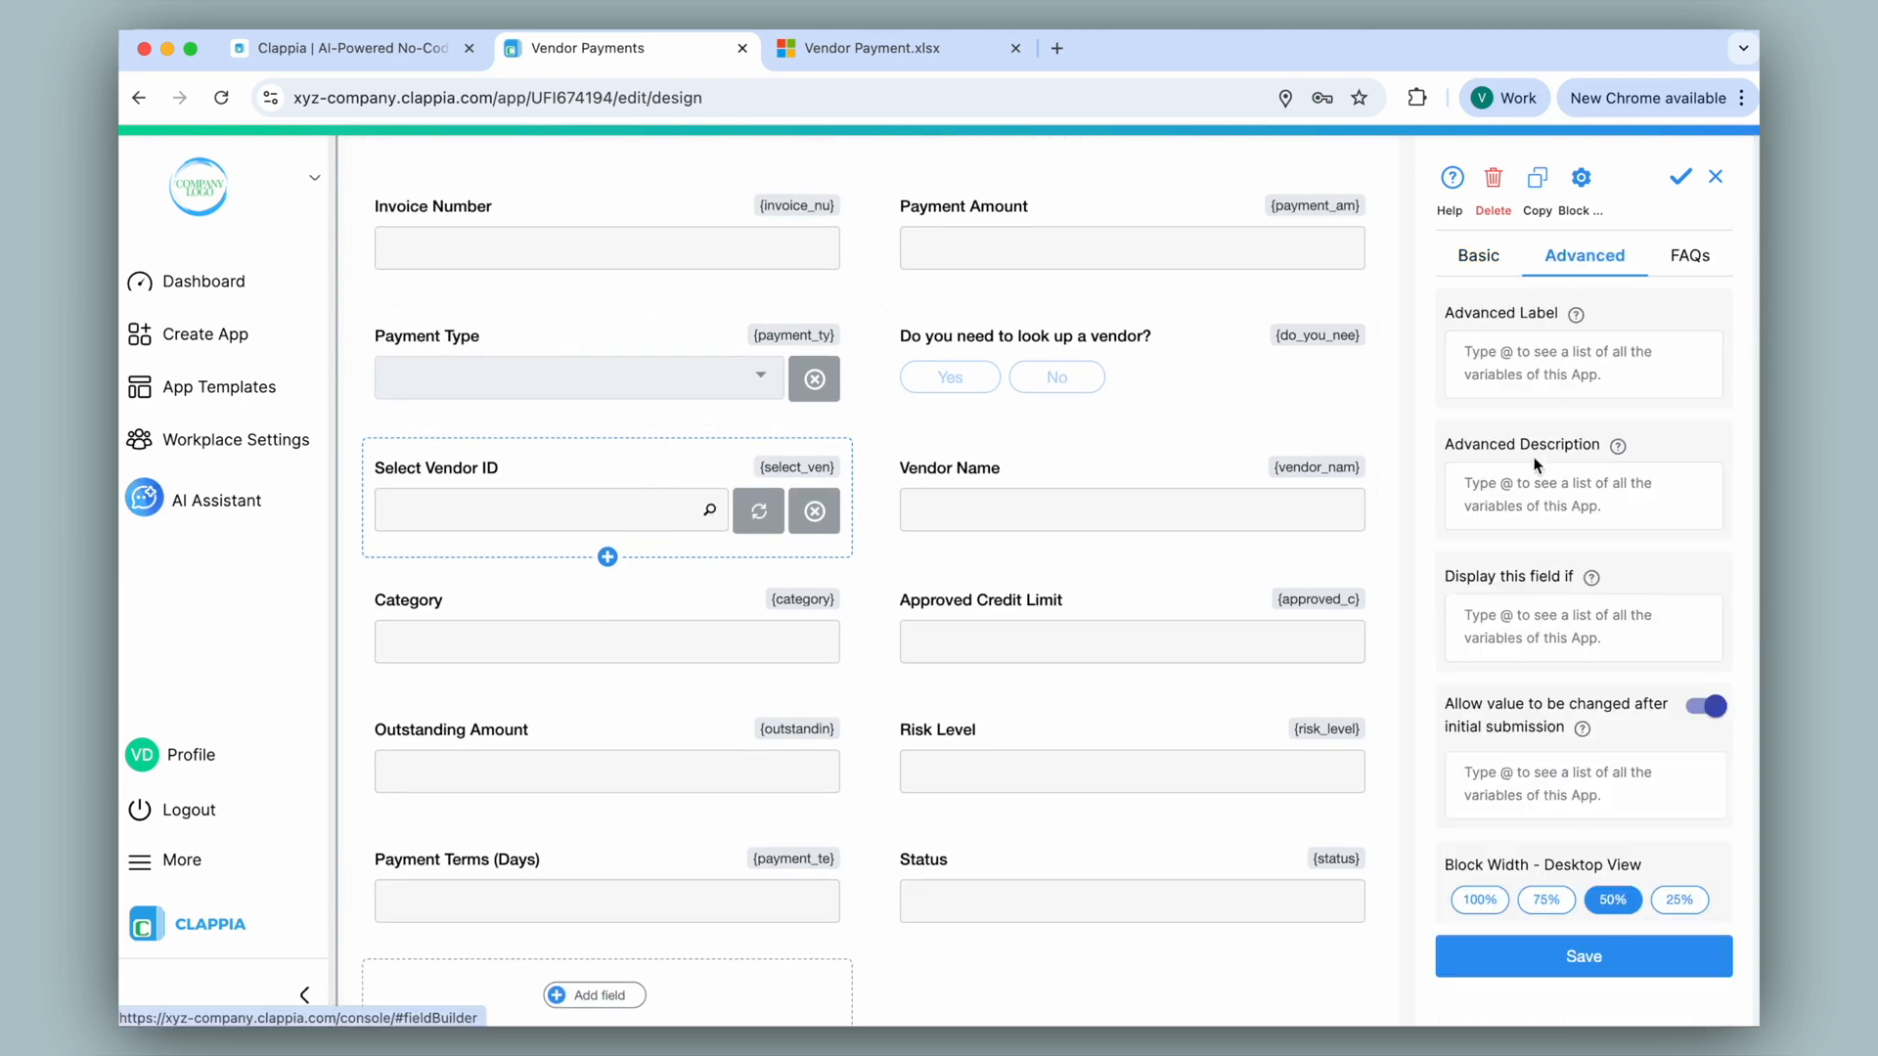
{"action": "left_click_drag", "start_coordinate": [1479, 583], "coordinate": [1574, 587]}
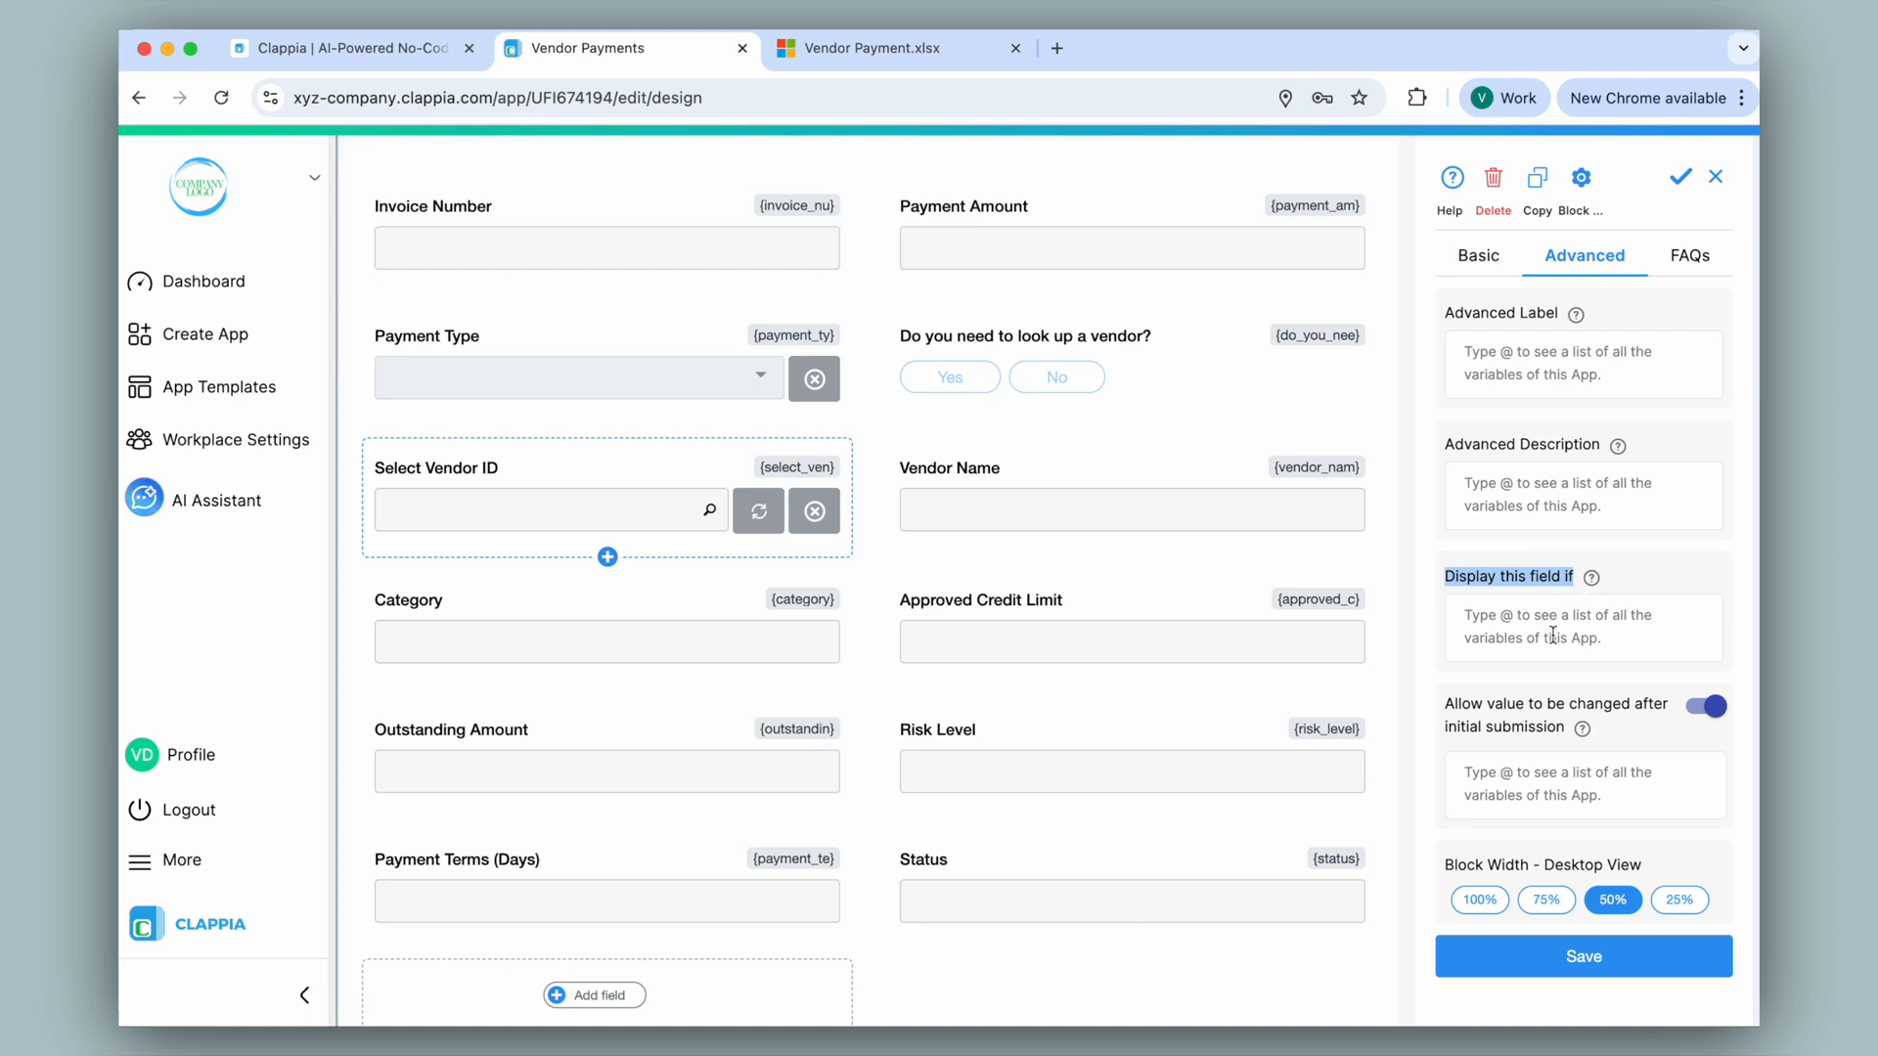
{"action": "left_click", "coordinate": [1555, 626]}
{"action": "type", "text": "@"}
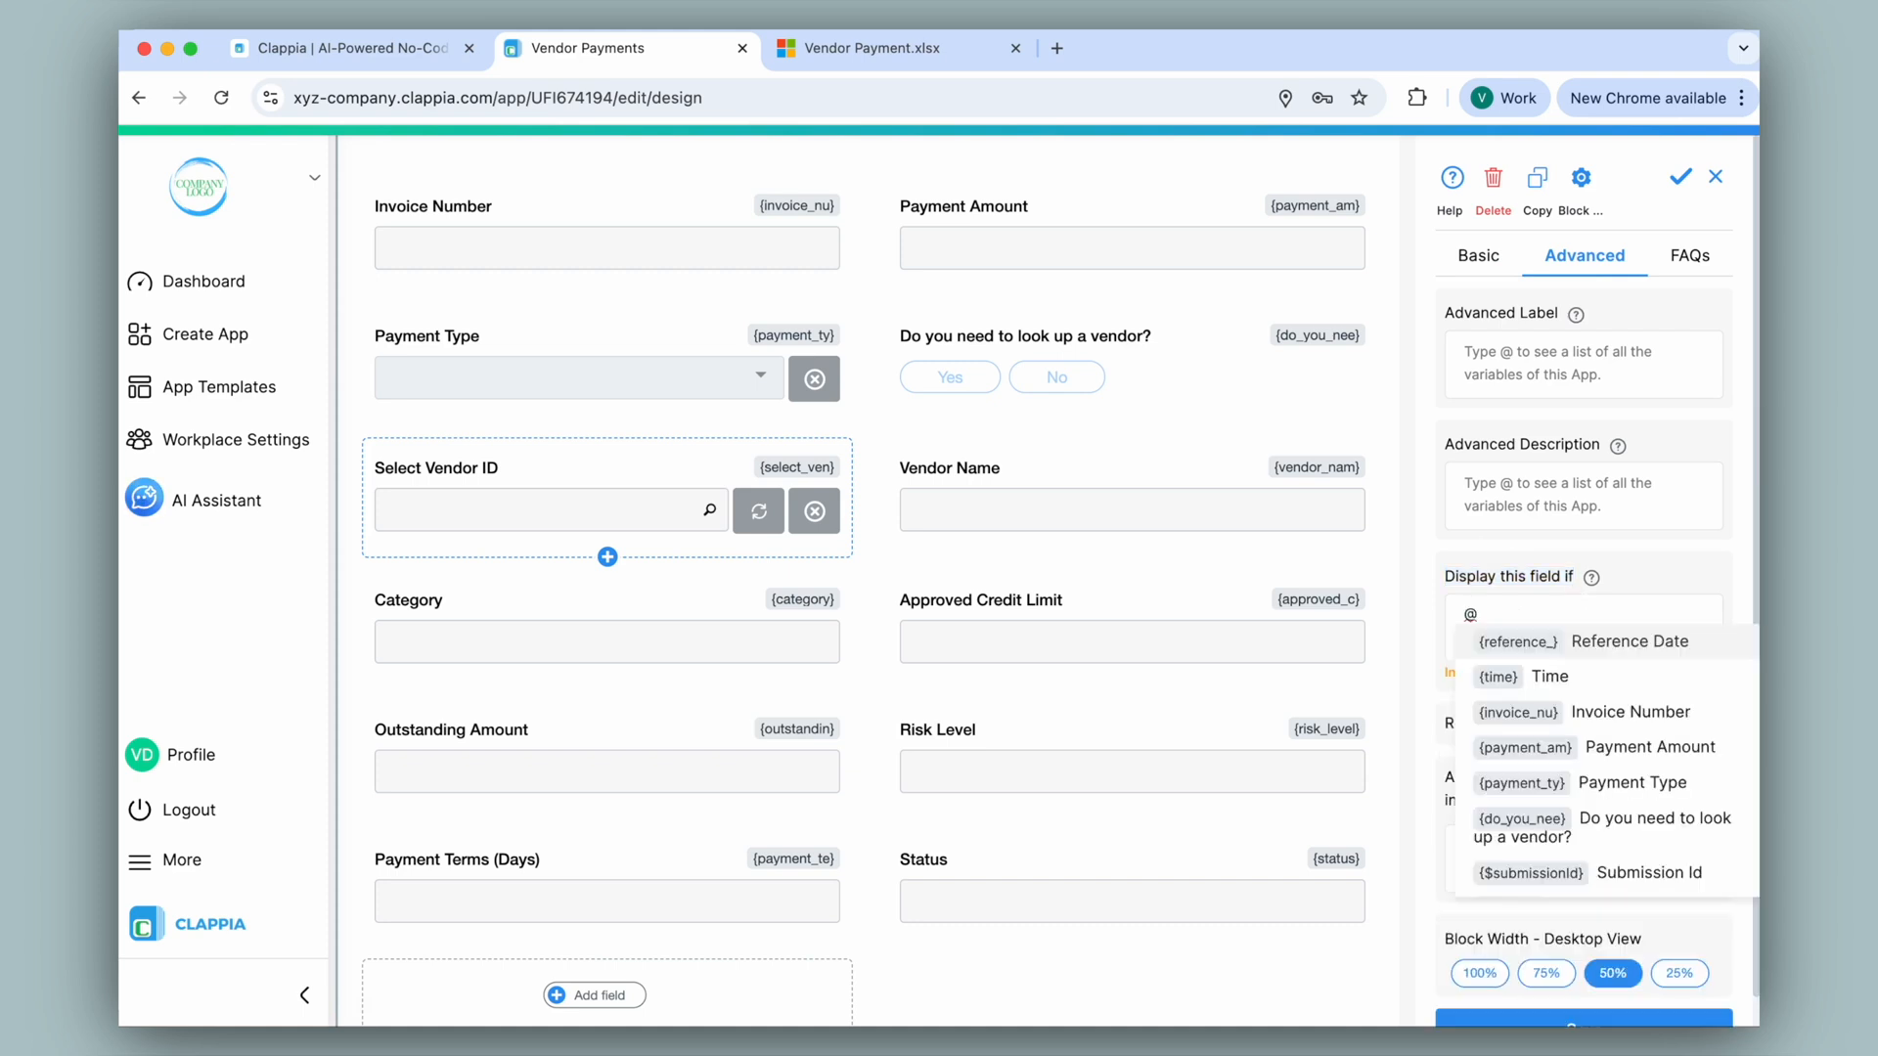
{"action": "key", "text": "BackSpace"}
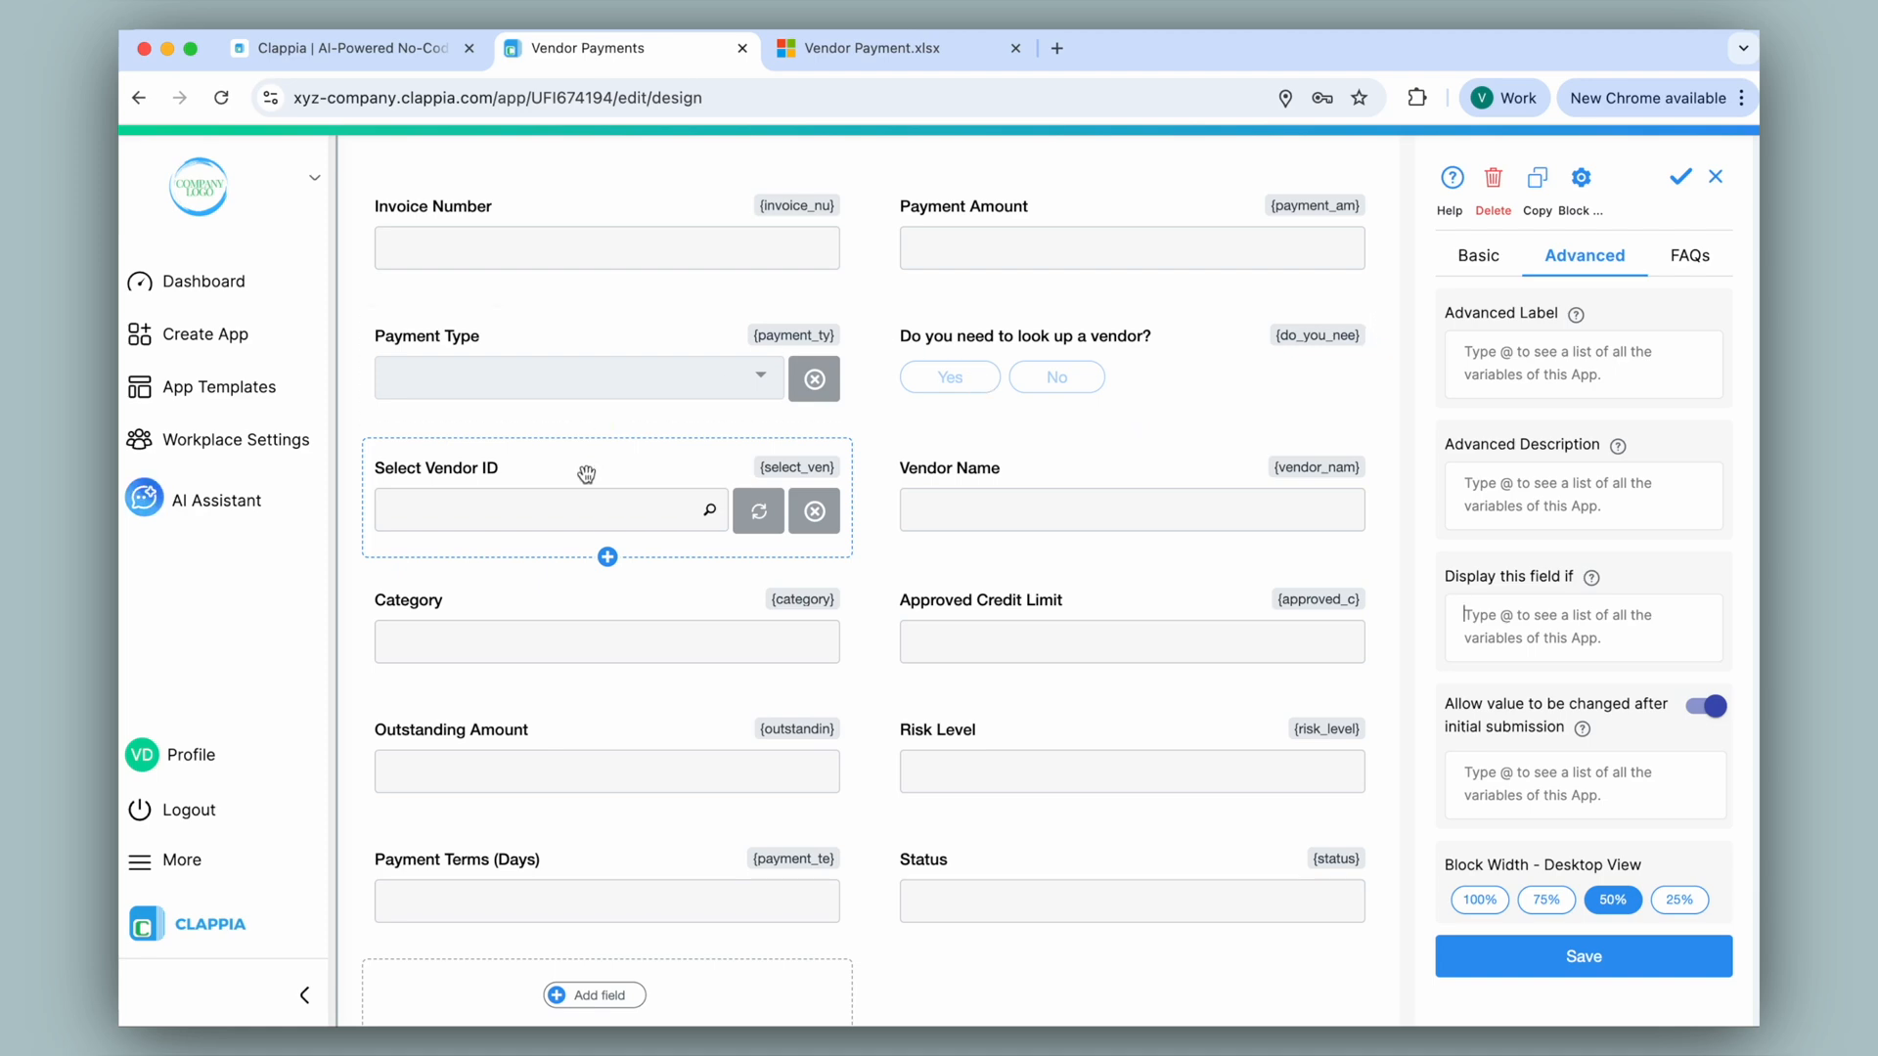
{"action": "left_click", "coordinate": [1474, 640]}
{"action": "type", "text": "@doyou"}
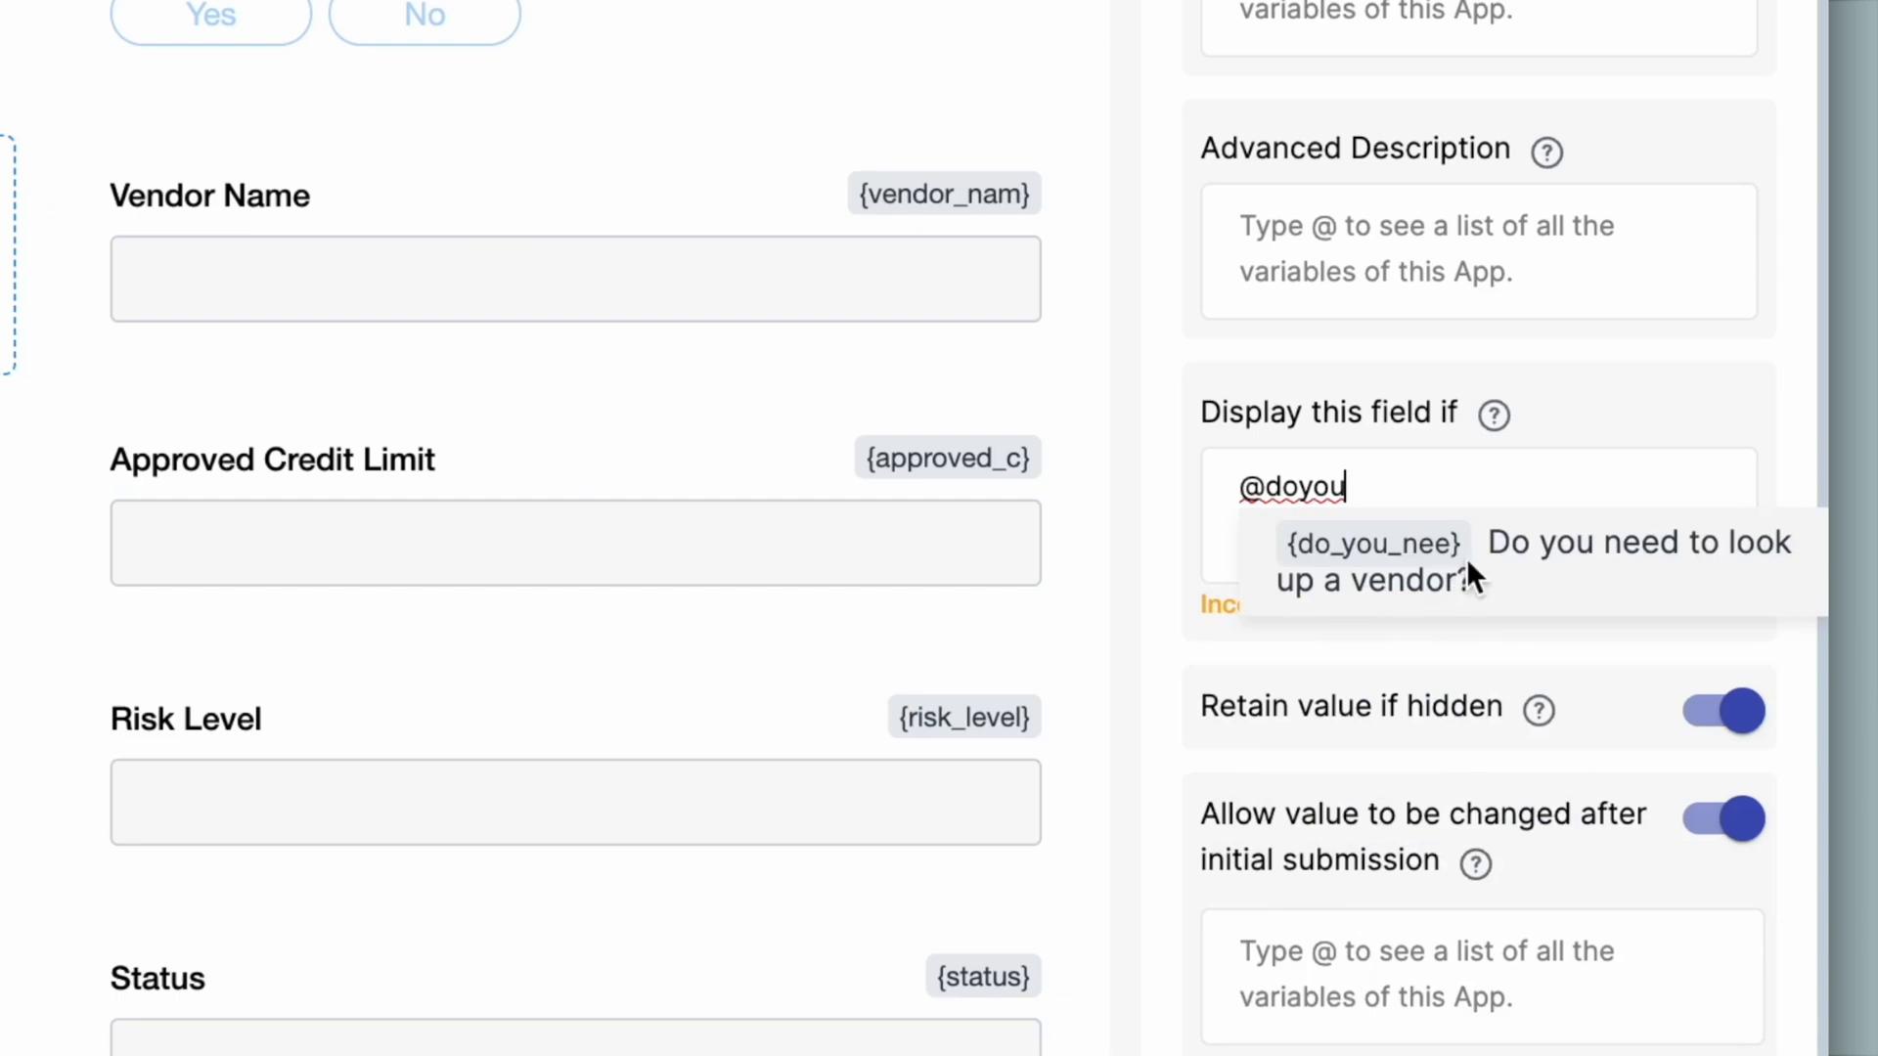
{"action": "left_click", "coordinate": [1466, 570]}
{"action": "type", "text": "=\"Yes\""}
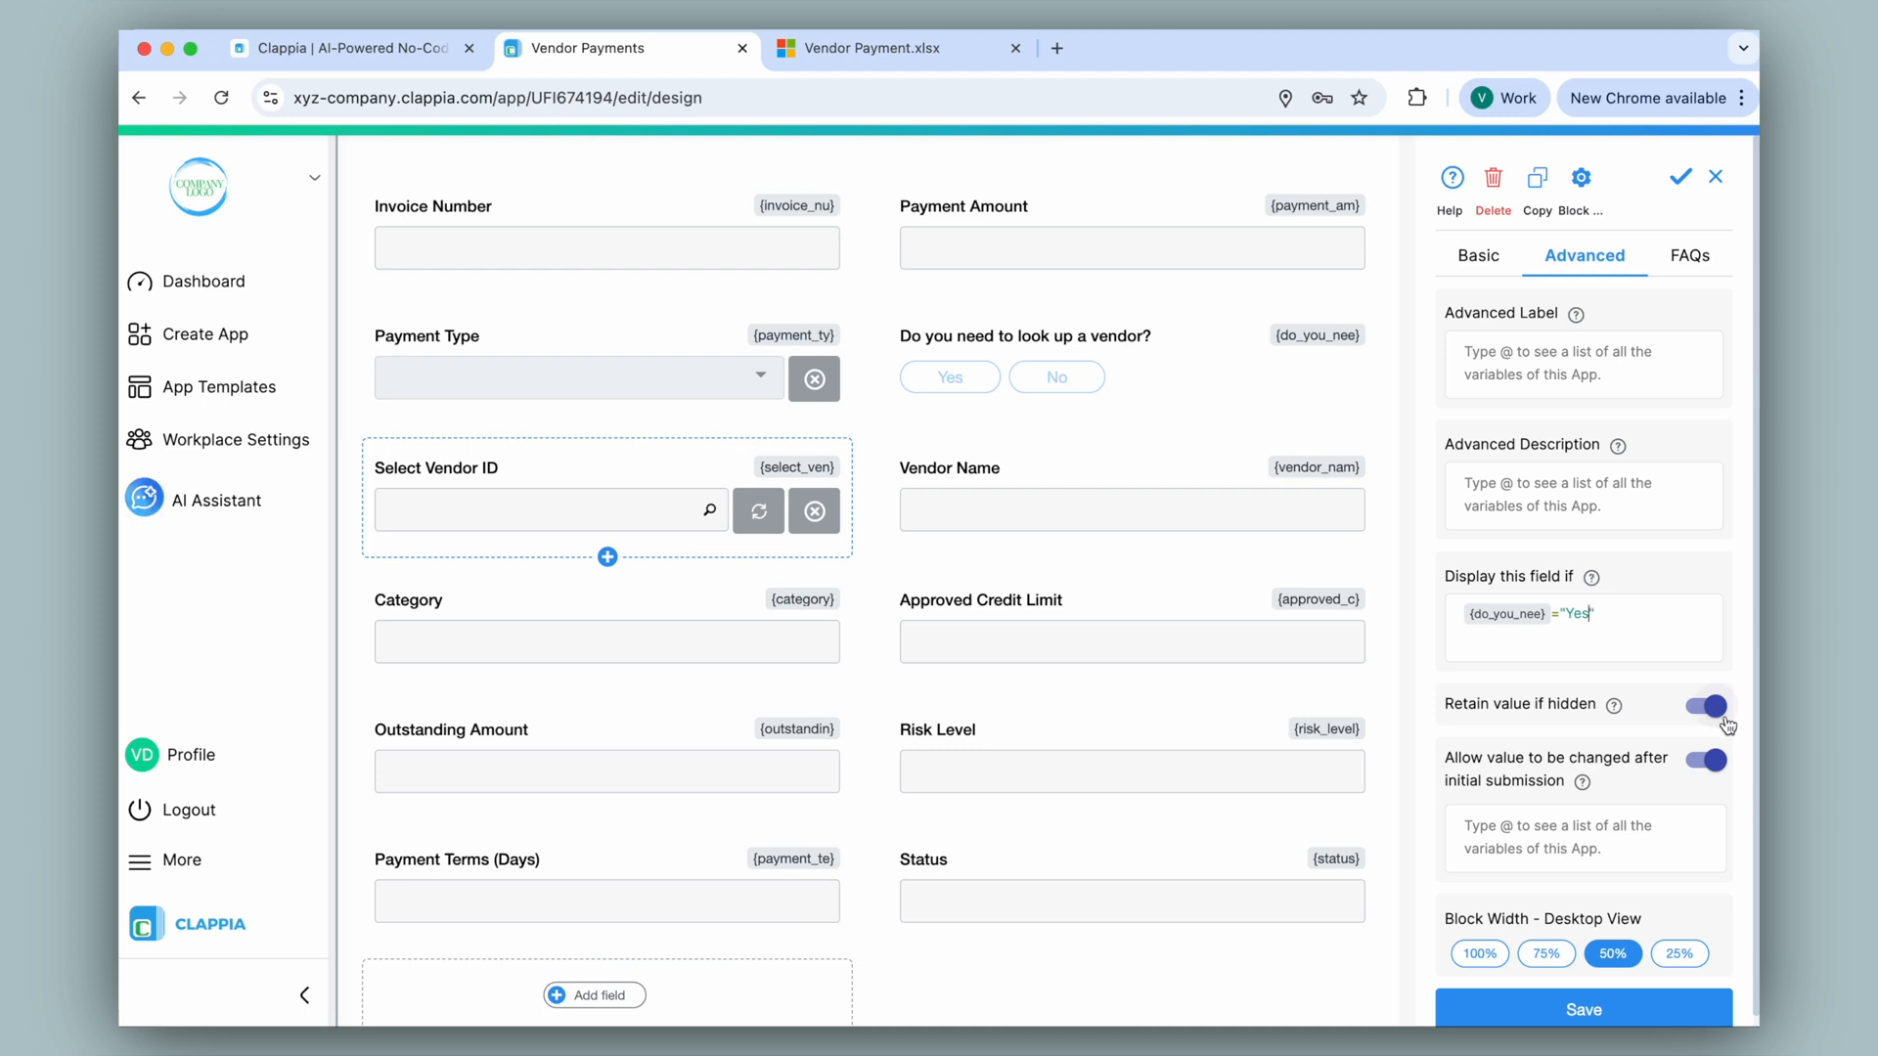
{"action": "left_click", "coordinate": [1581, 1007]}
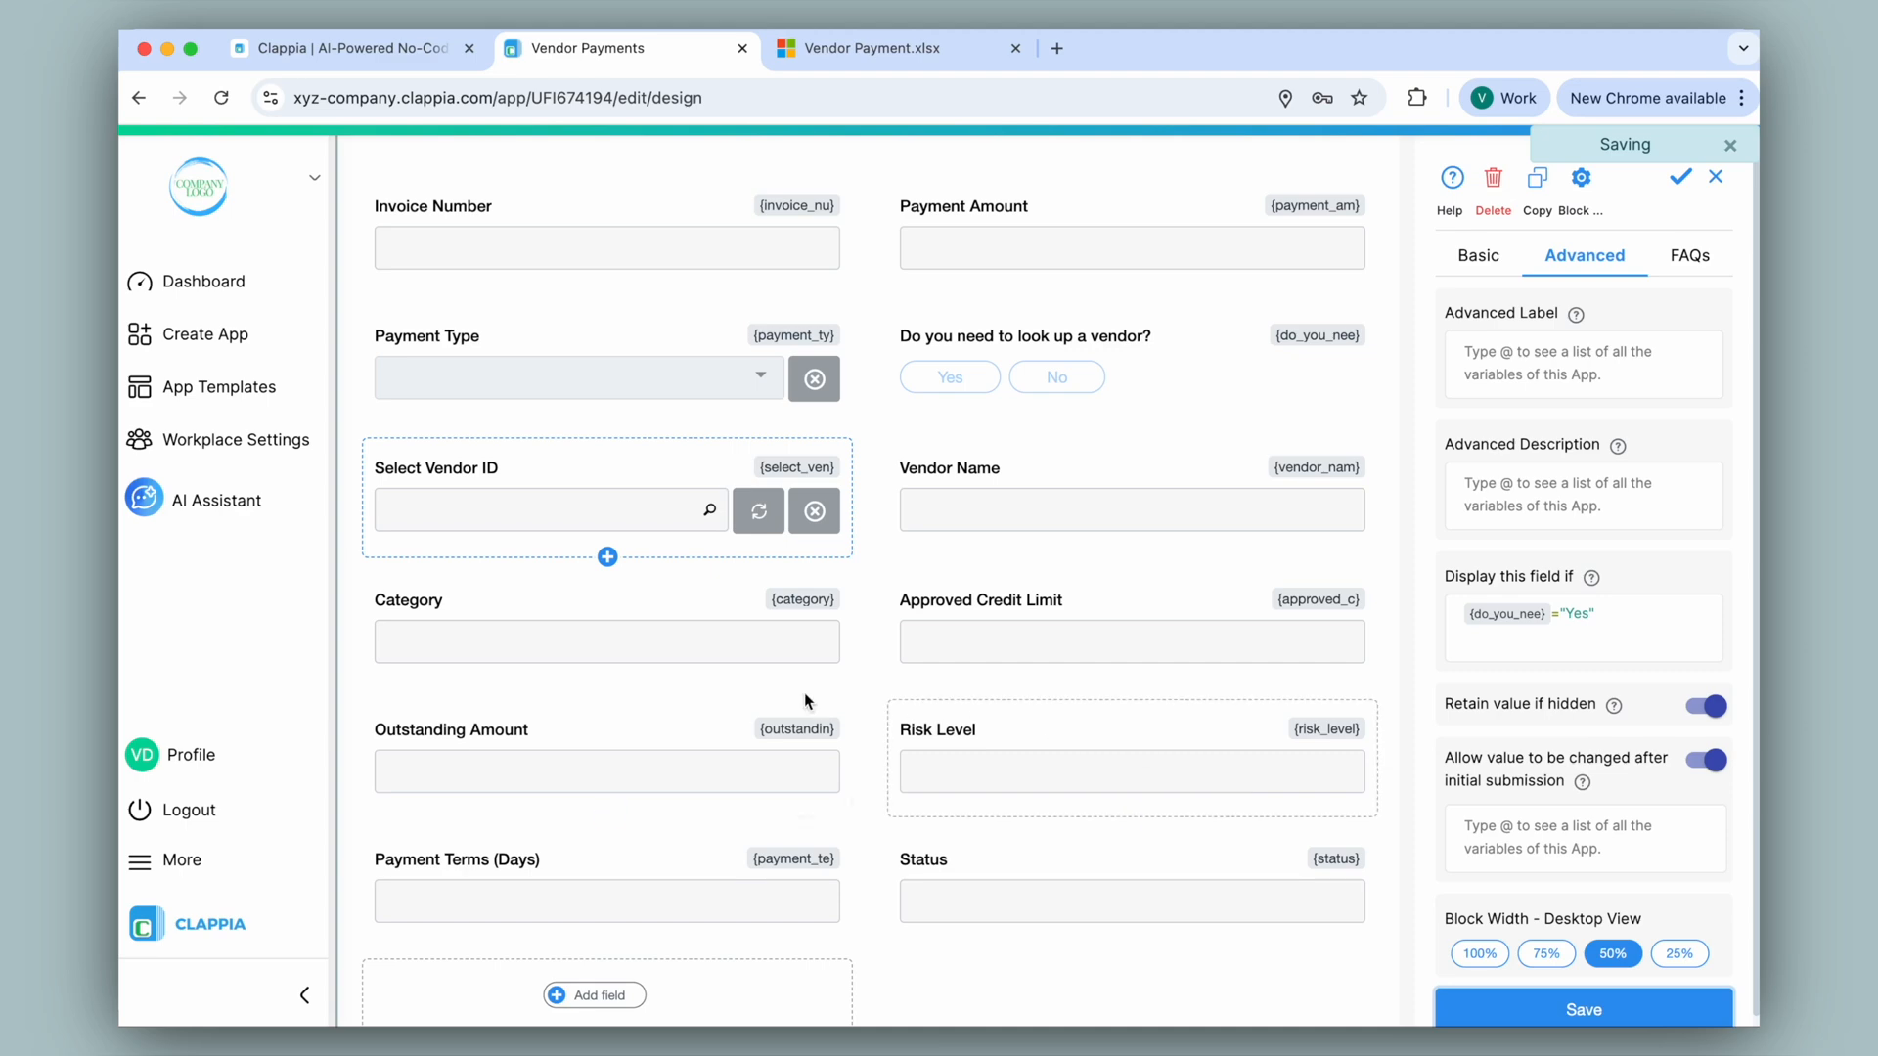
Test the display condition in the live form by answering the vendor lookup question with Yes, No, and Yes again.
{"action": "scroll", "coordinate": [804, 692], "scroll_direction": "up", "scroll_amount": 5}
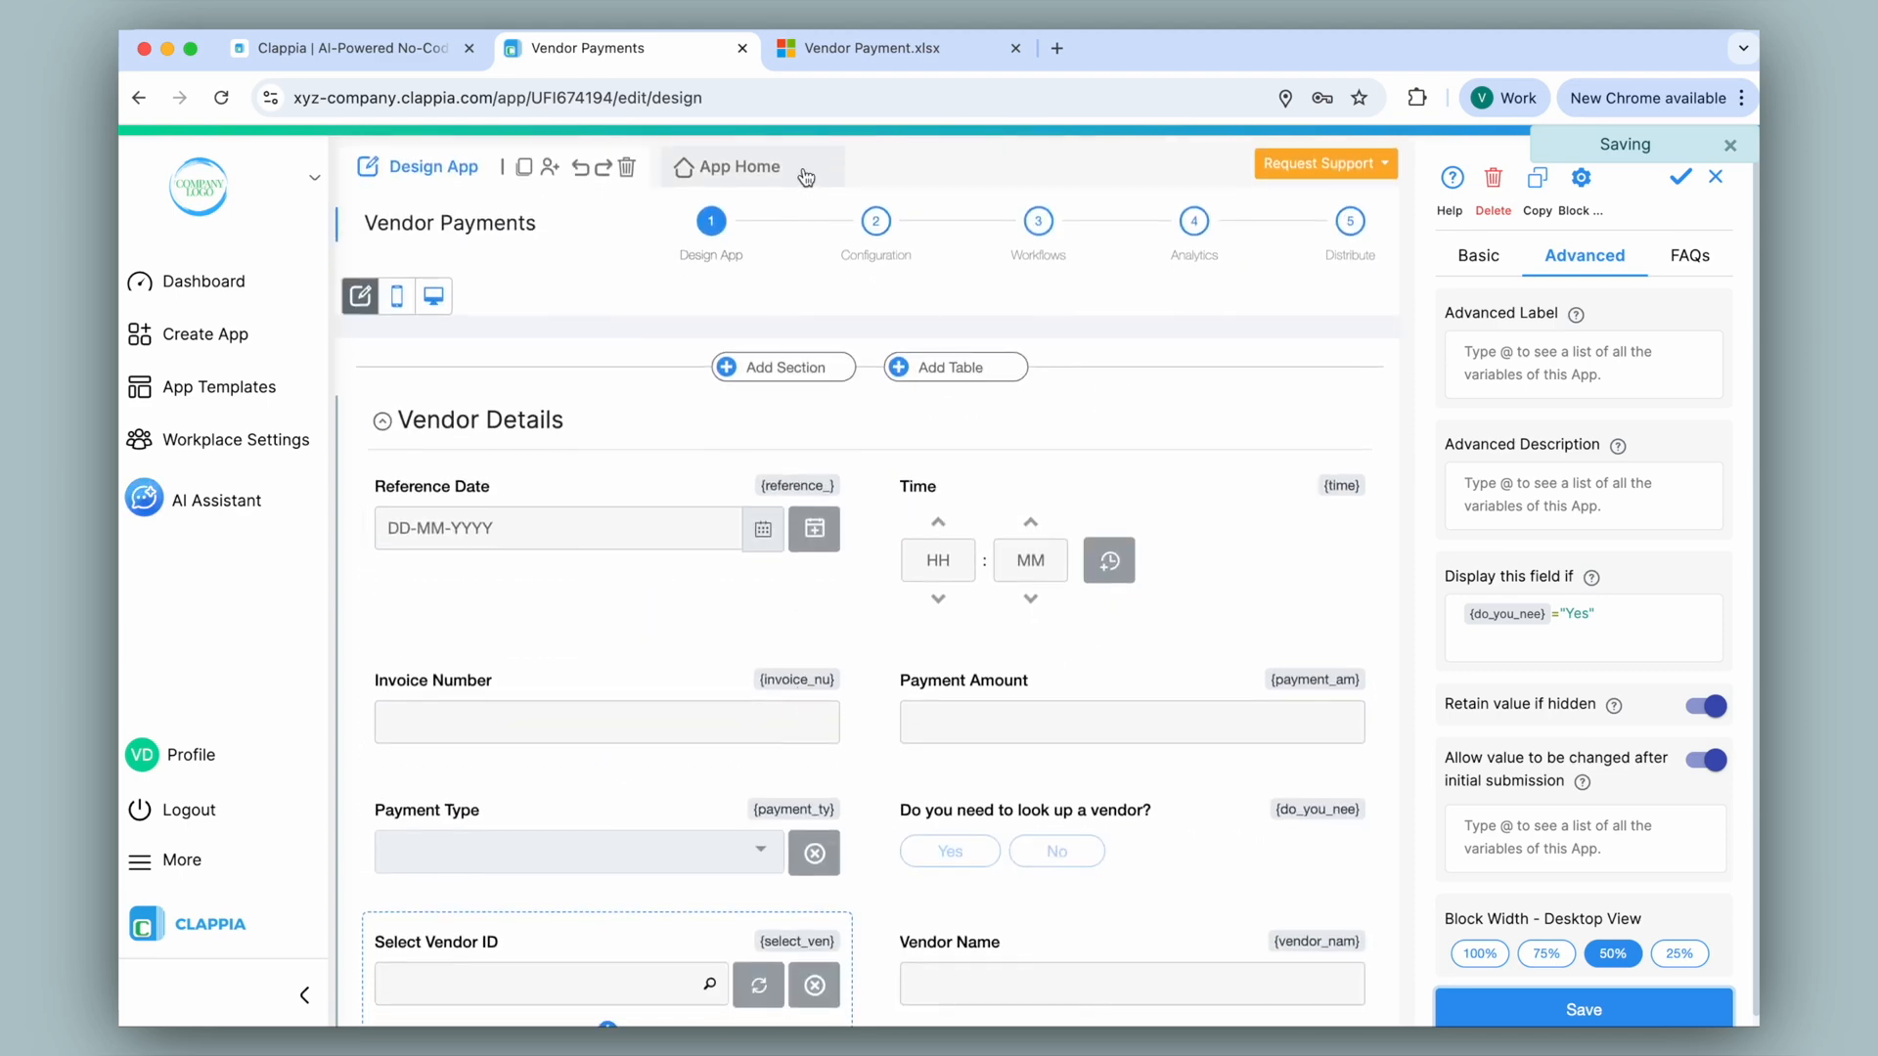
{"action": "left_click", "coordinate": [804, 175]}
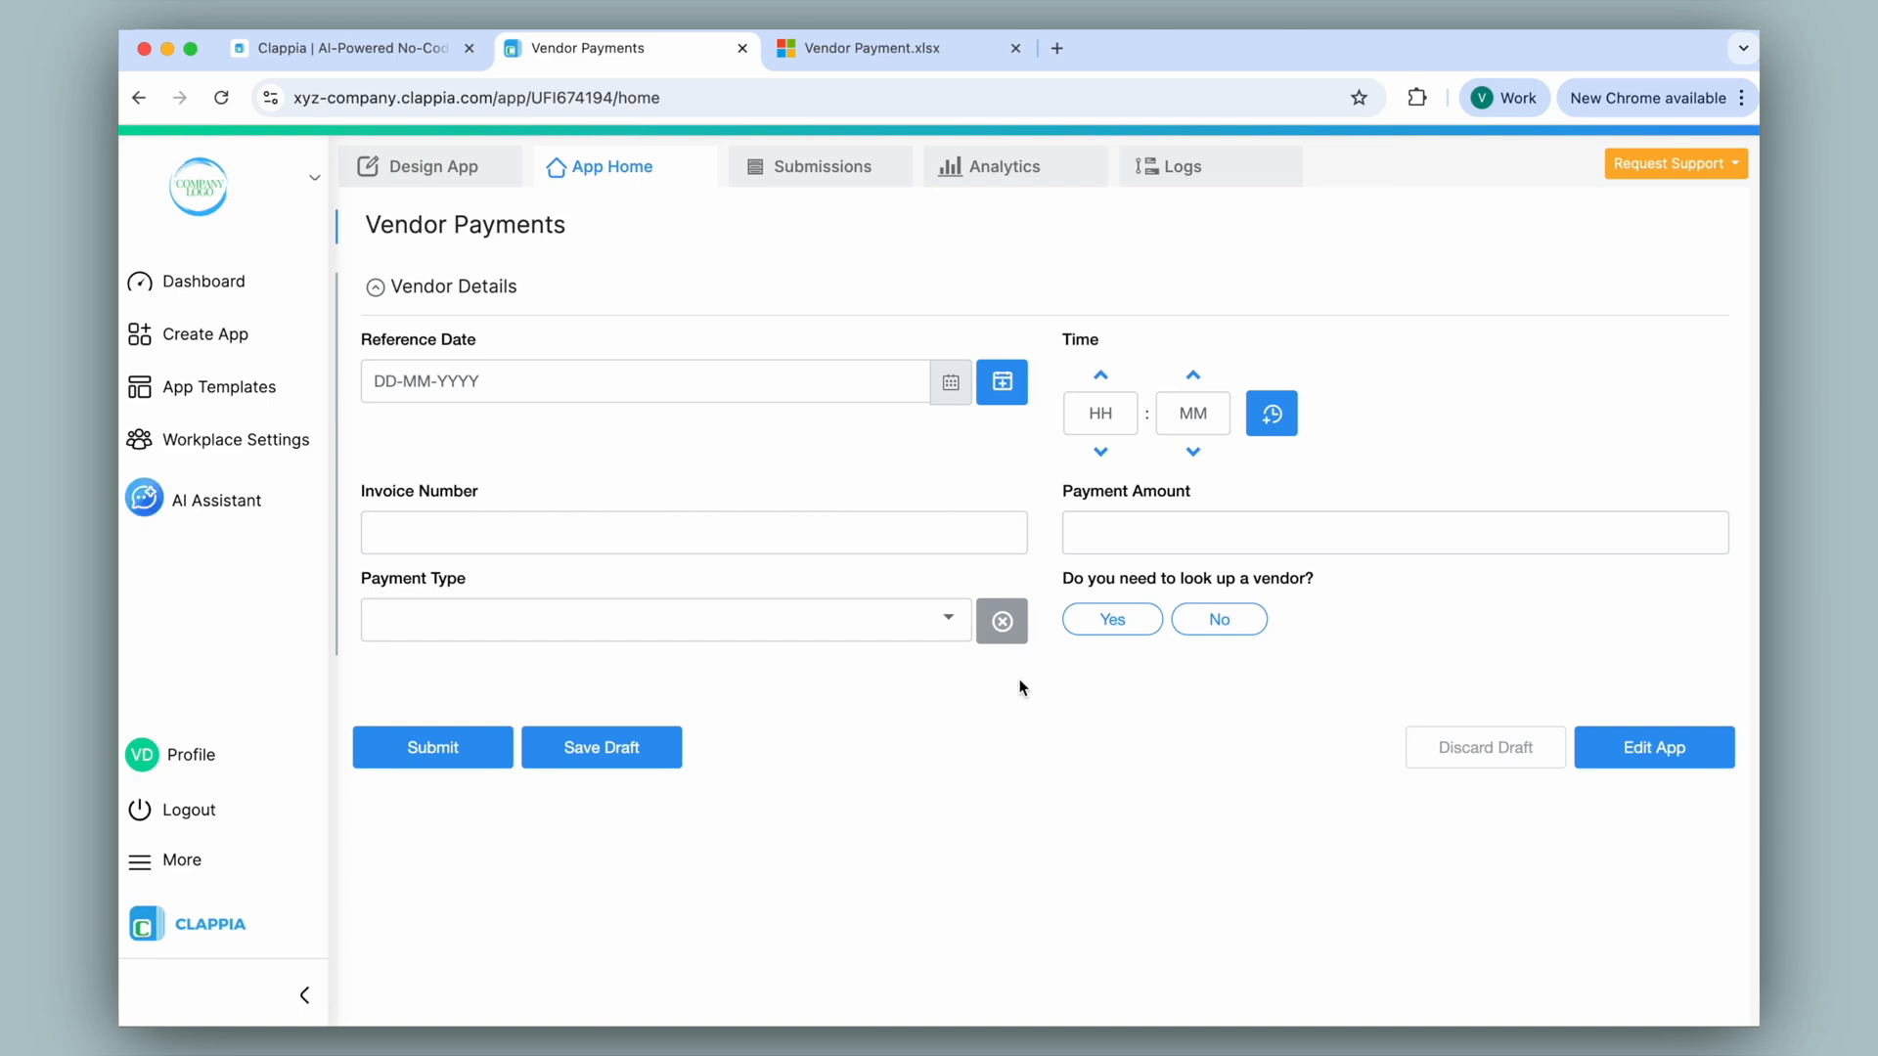
{"action": "left_click", "coordinate": [1112, 619]}
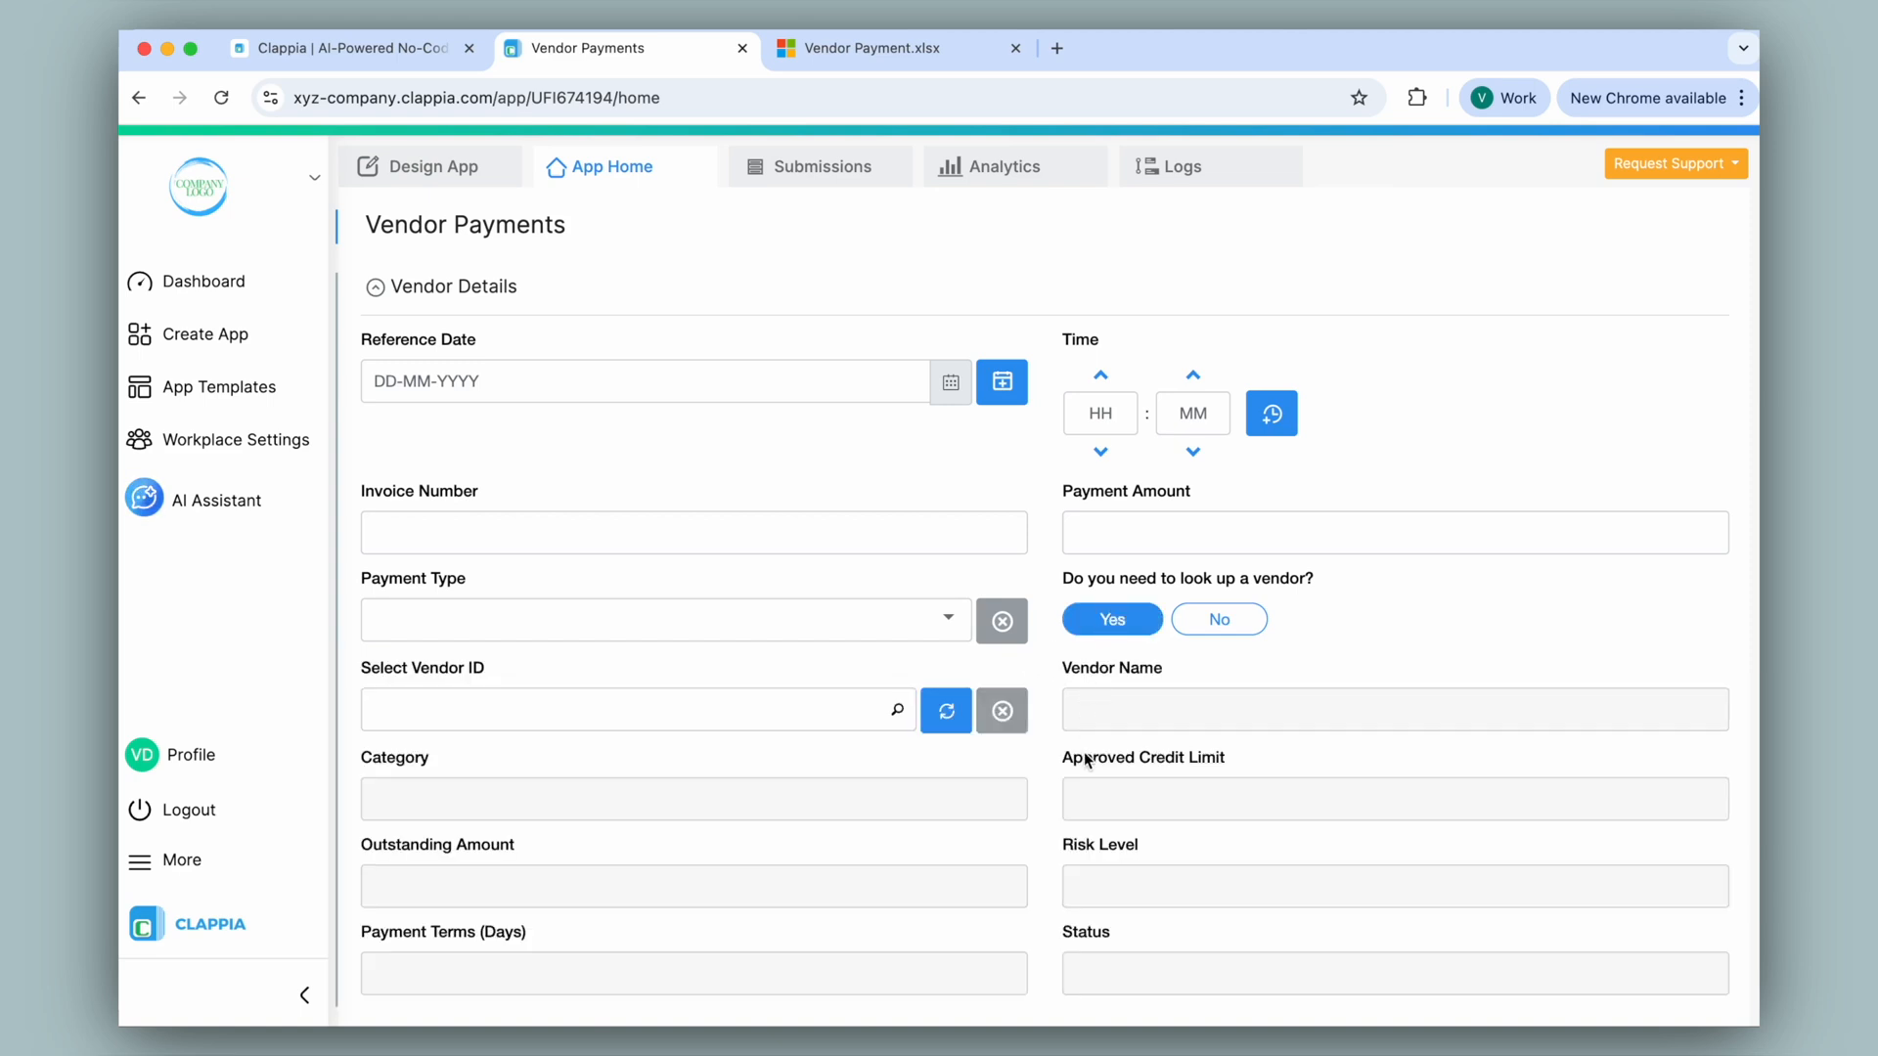
{"action": "scroll", "coordinate": [1086, 760], "scroll_direction": "down", "scroll_amount": 3}
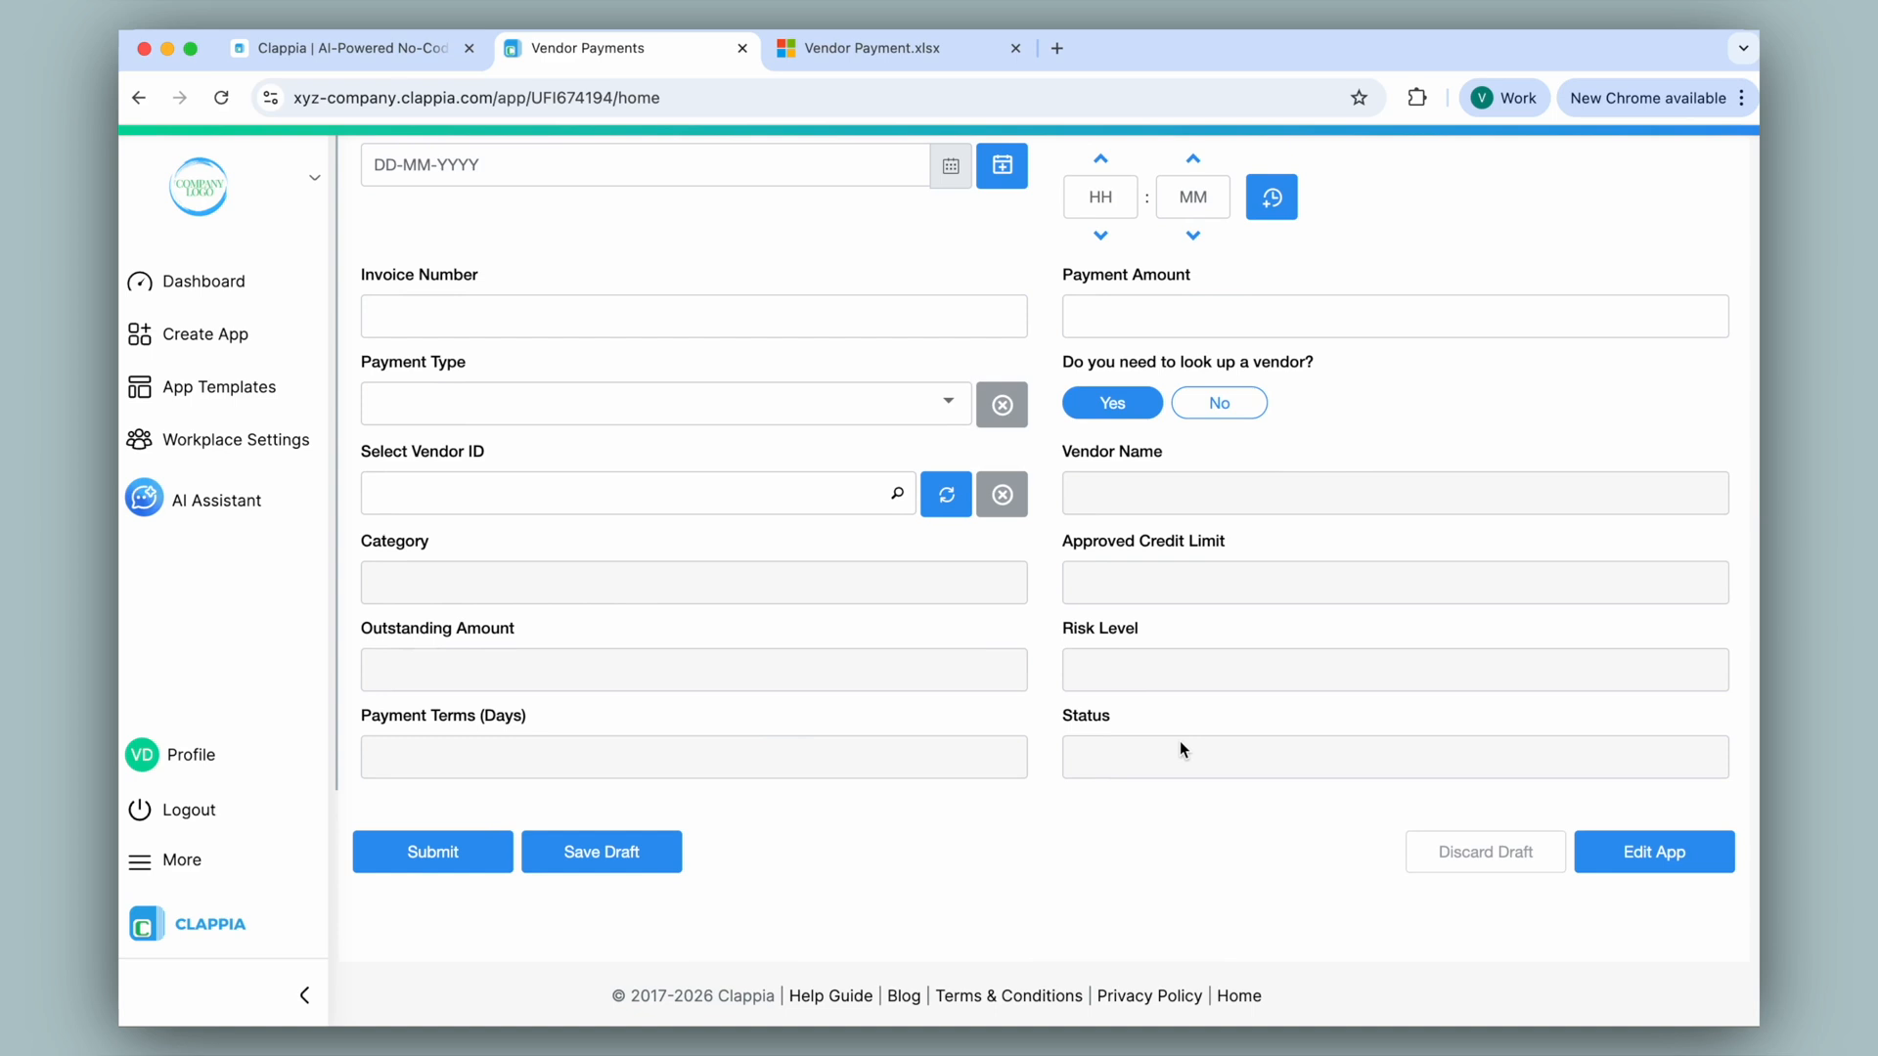
{"action": "left_click", "coordinate": [1203, 411]}
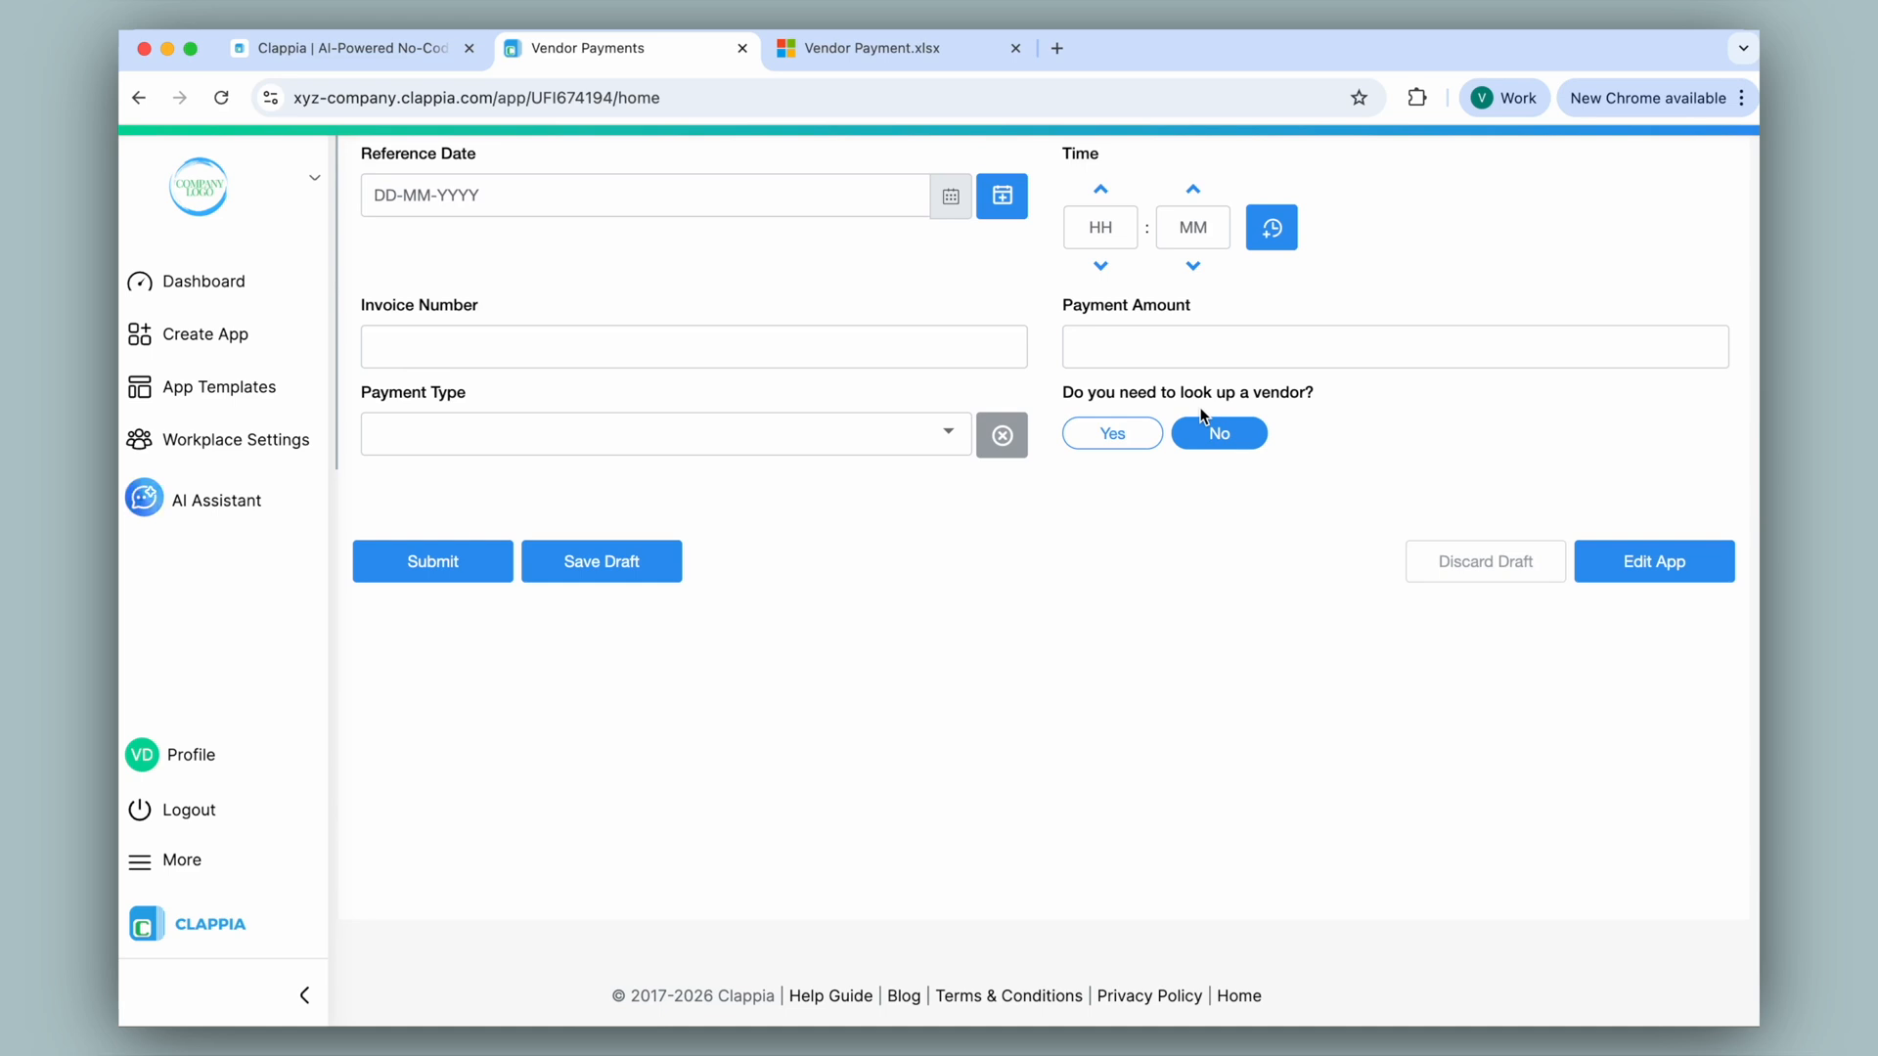
{"action": "left_click", "coordinate": [1112, 433]}
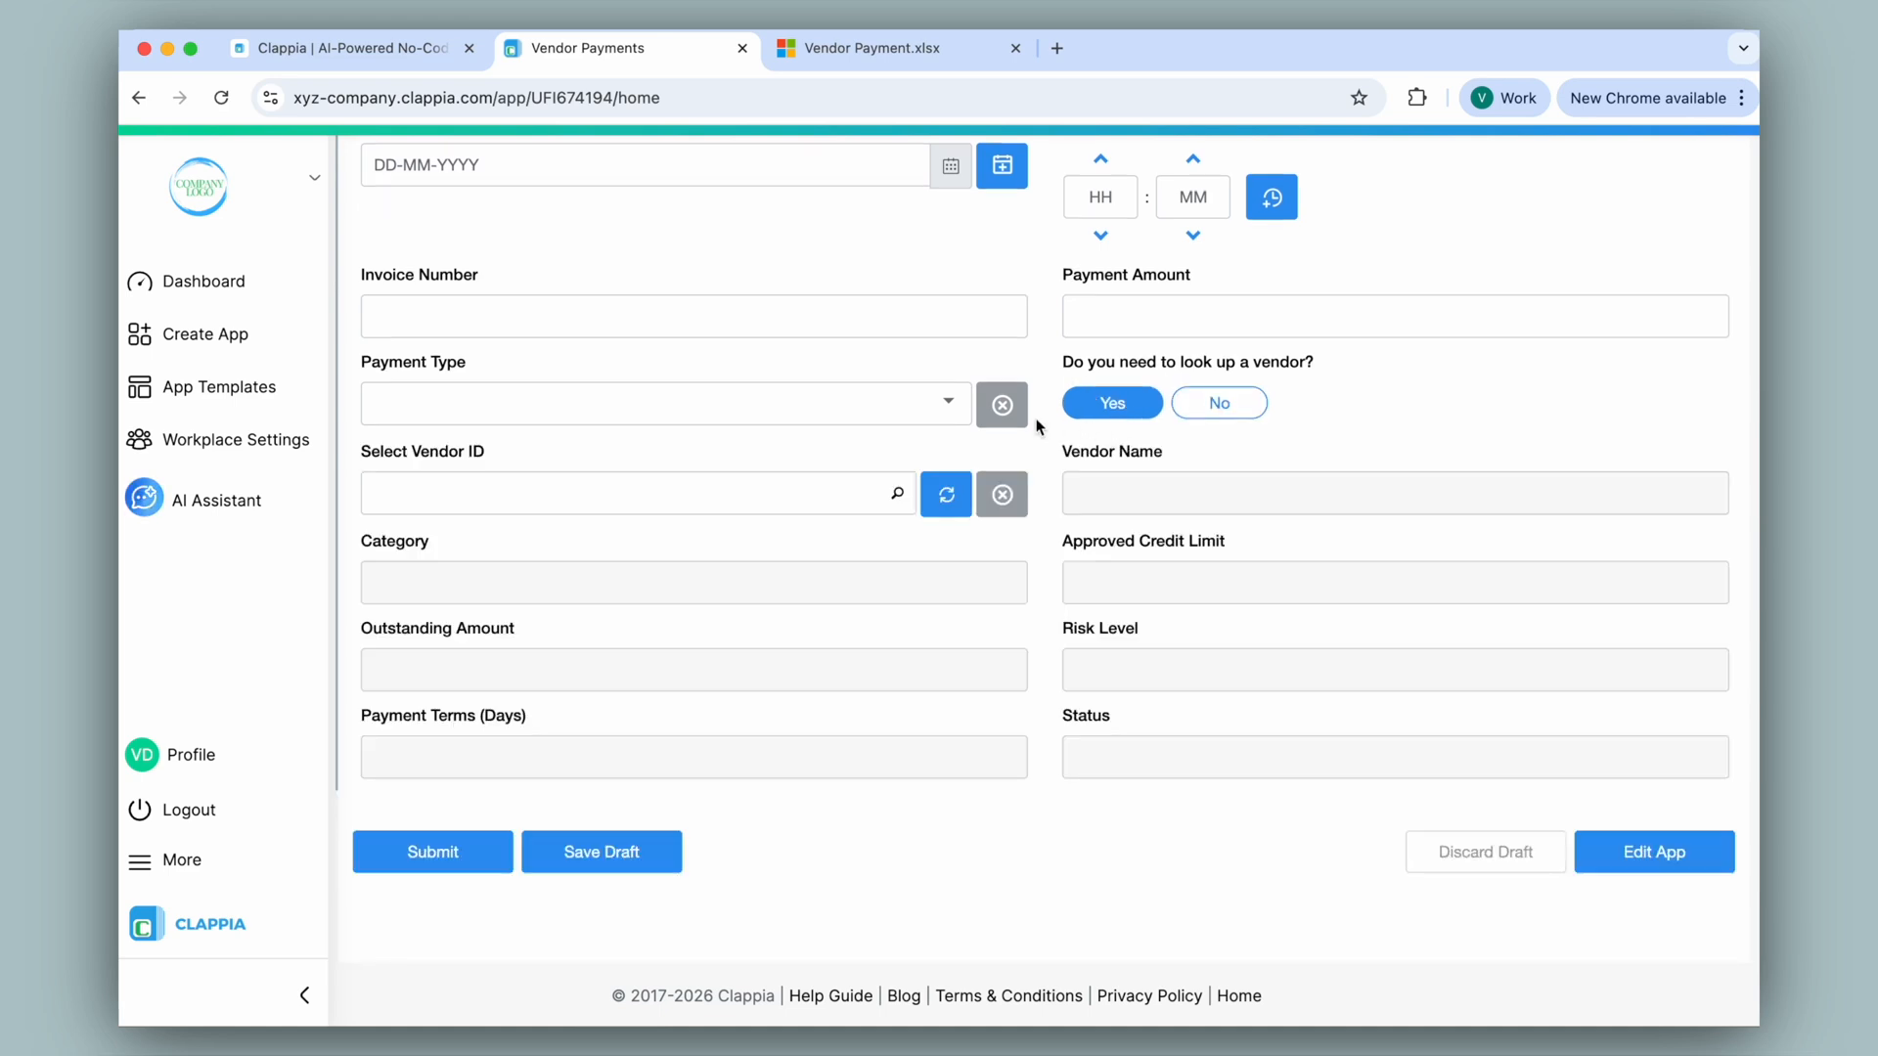
Select vendor ID V-1001 in the live form and review the vendor details pulled from the sheet.
{"action": "left_click", "coordinate": [854, 490]}
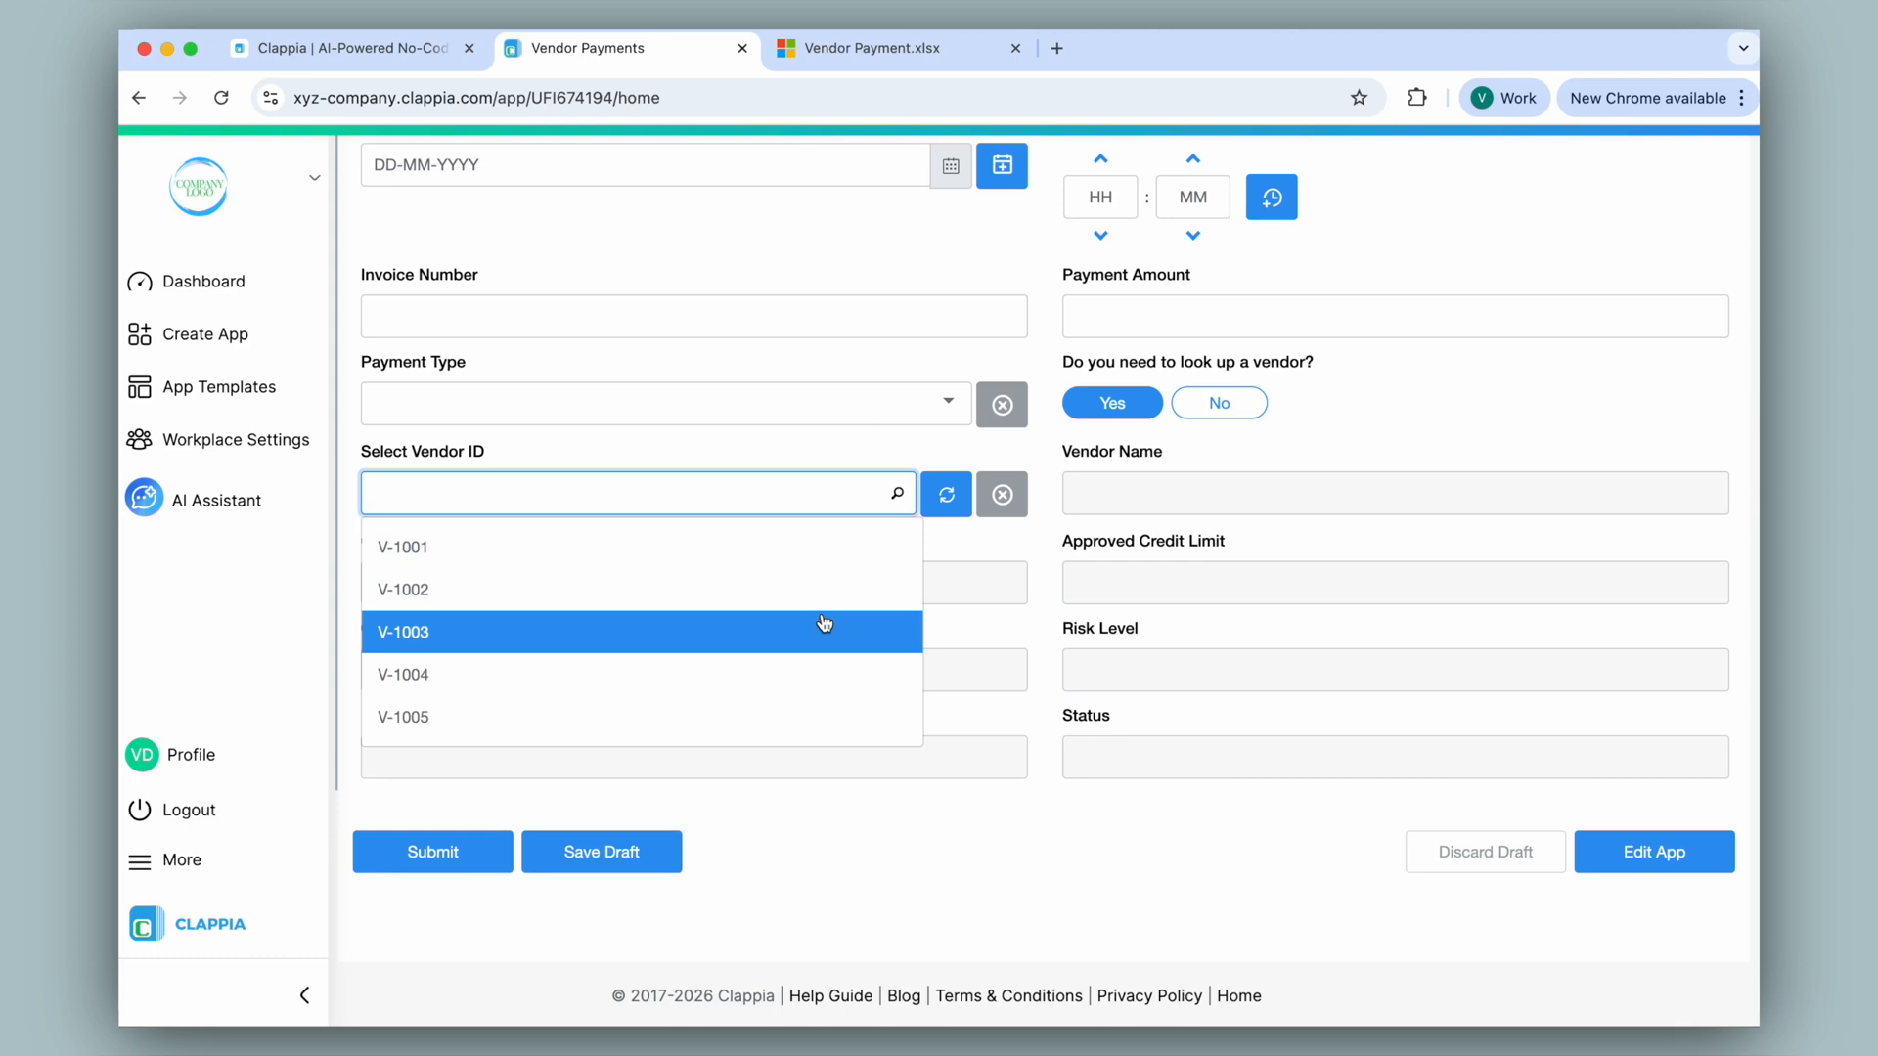
{"action": "left_click", "coordinate": [818, 567]}
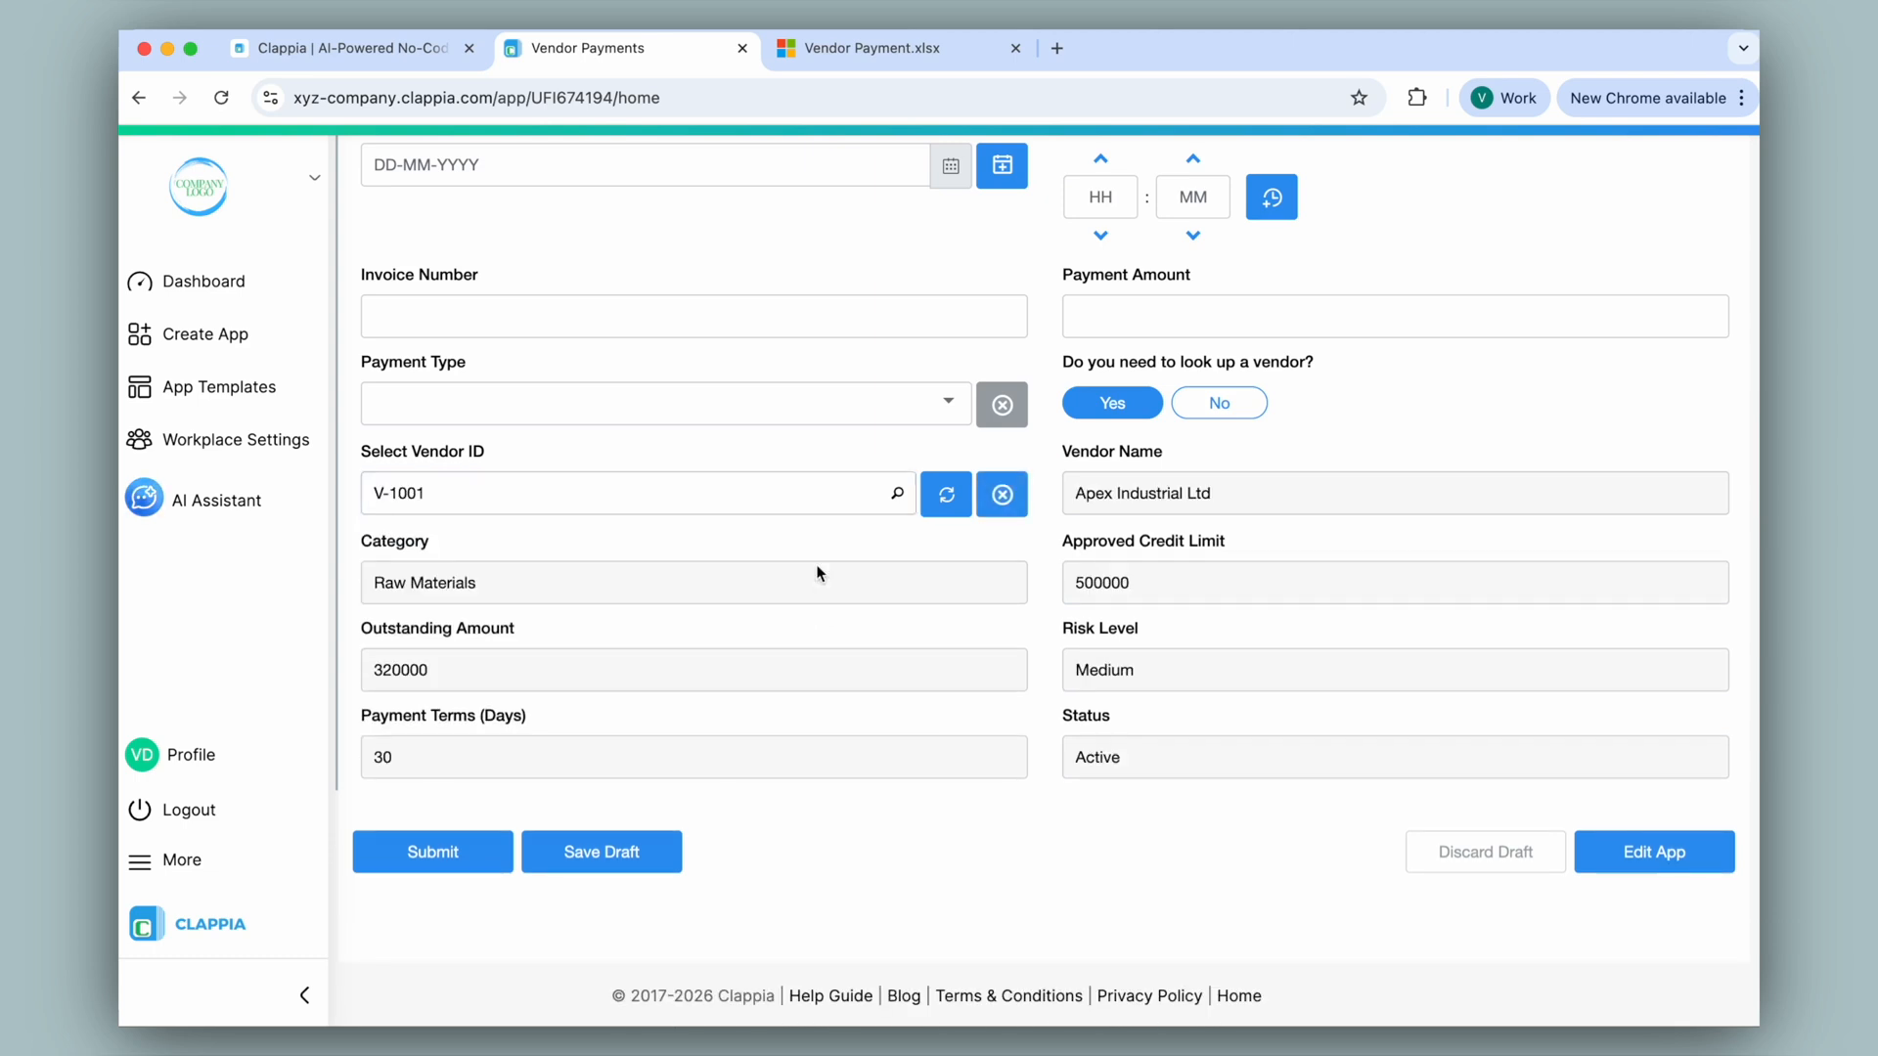
{"action": "triple_click", "coordinate": [819, 585]}
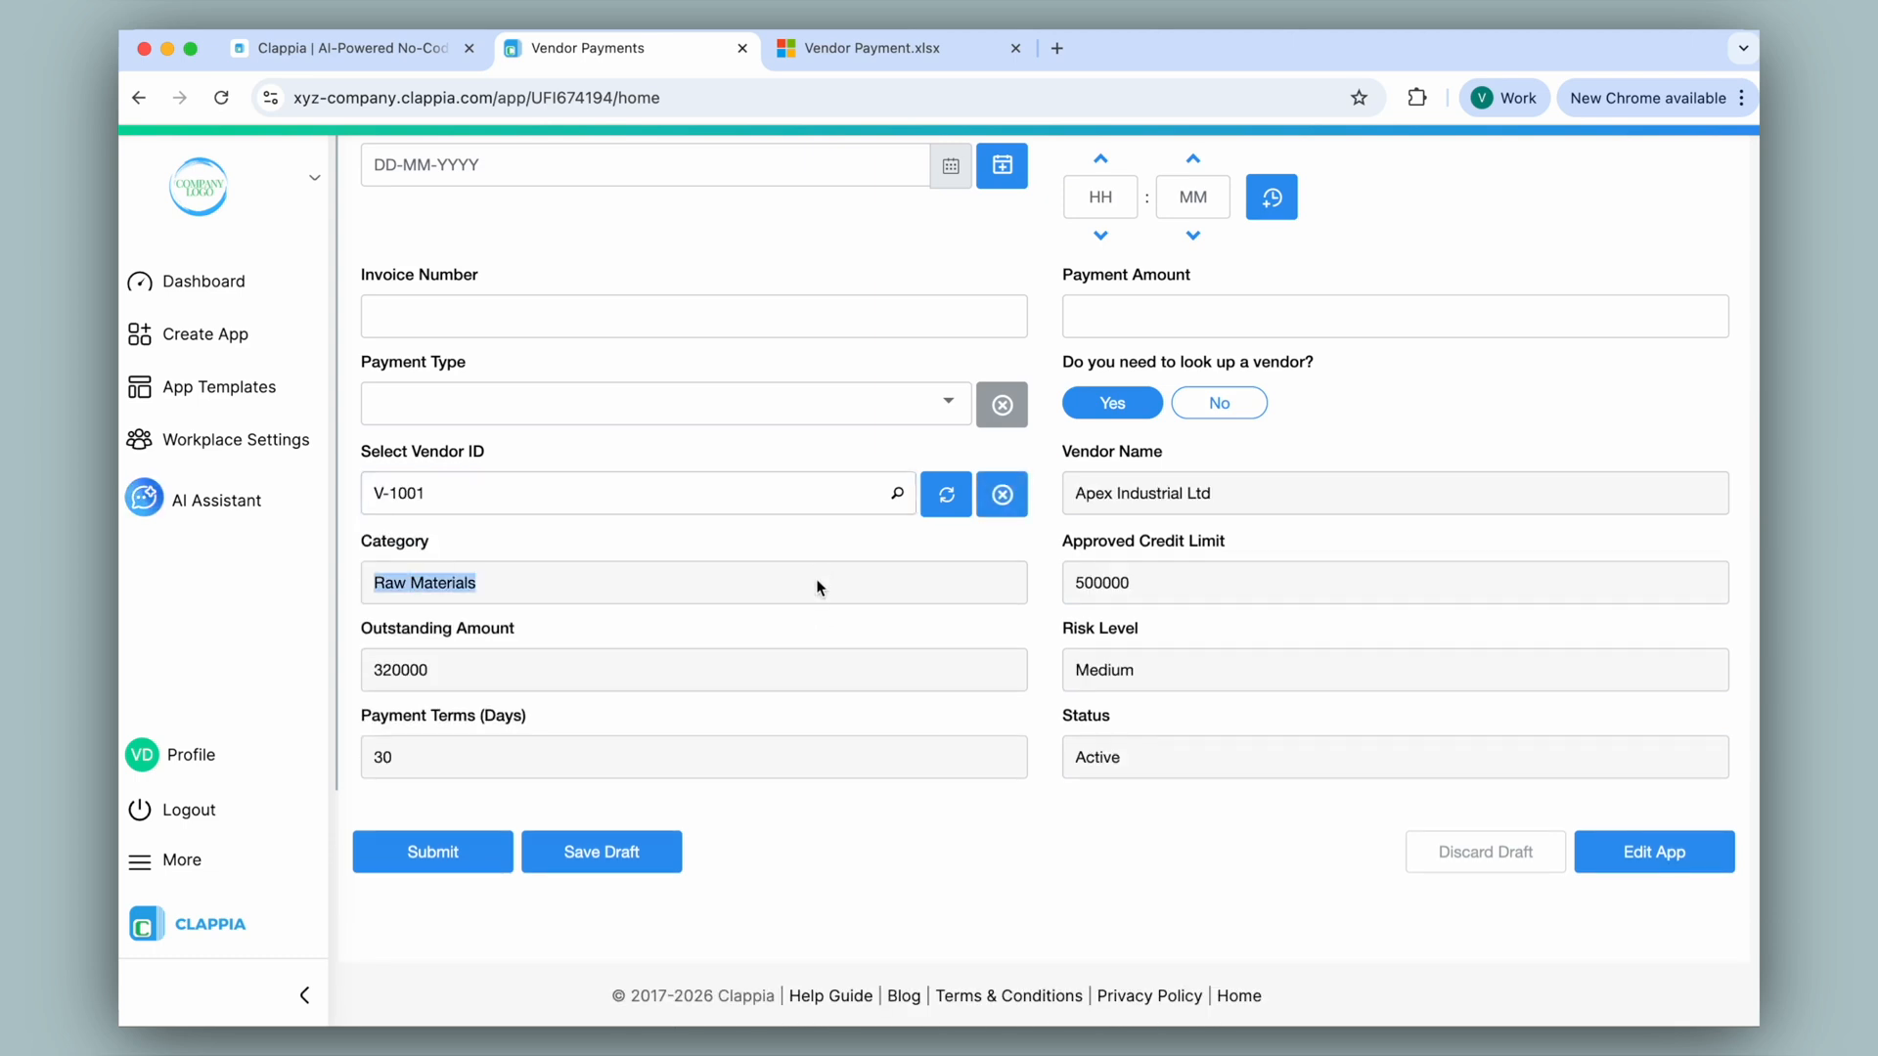
{"action": "scroll", "coordinate": [819, 587], "scroll_direction": "up", "scroll_amount": 3}
Make the pulled Status field in the Vendor Details section of the app design editable and save it.
{"action": "left_click", "coordinate": [473, 188]}
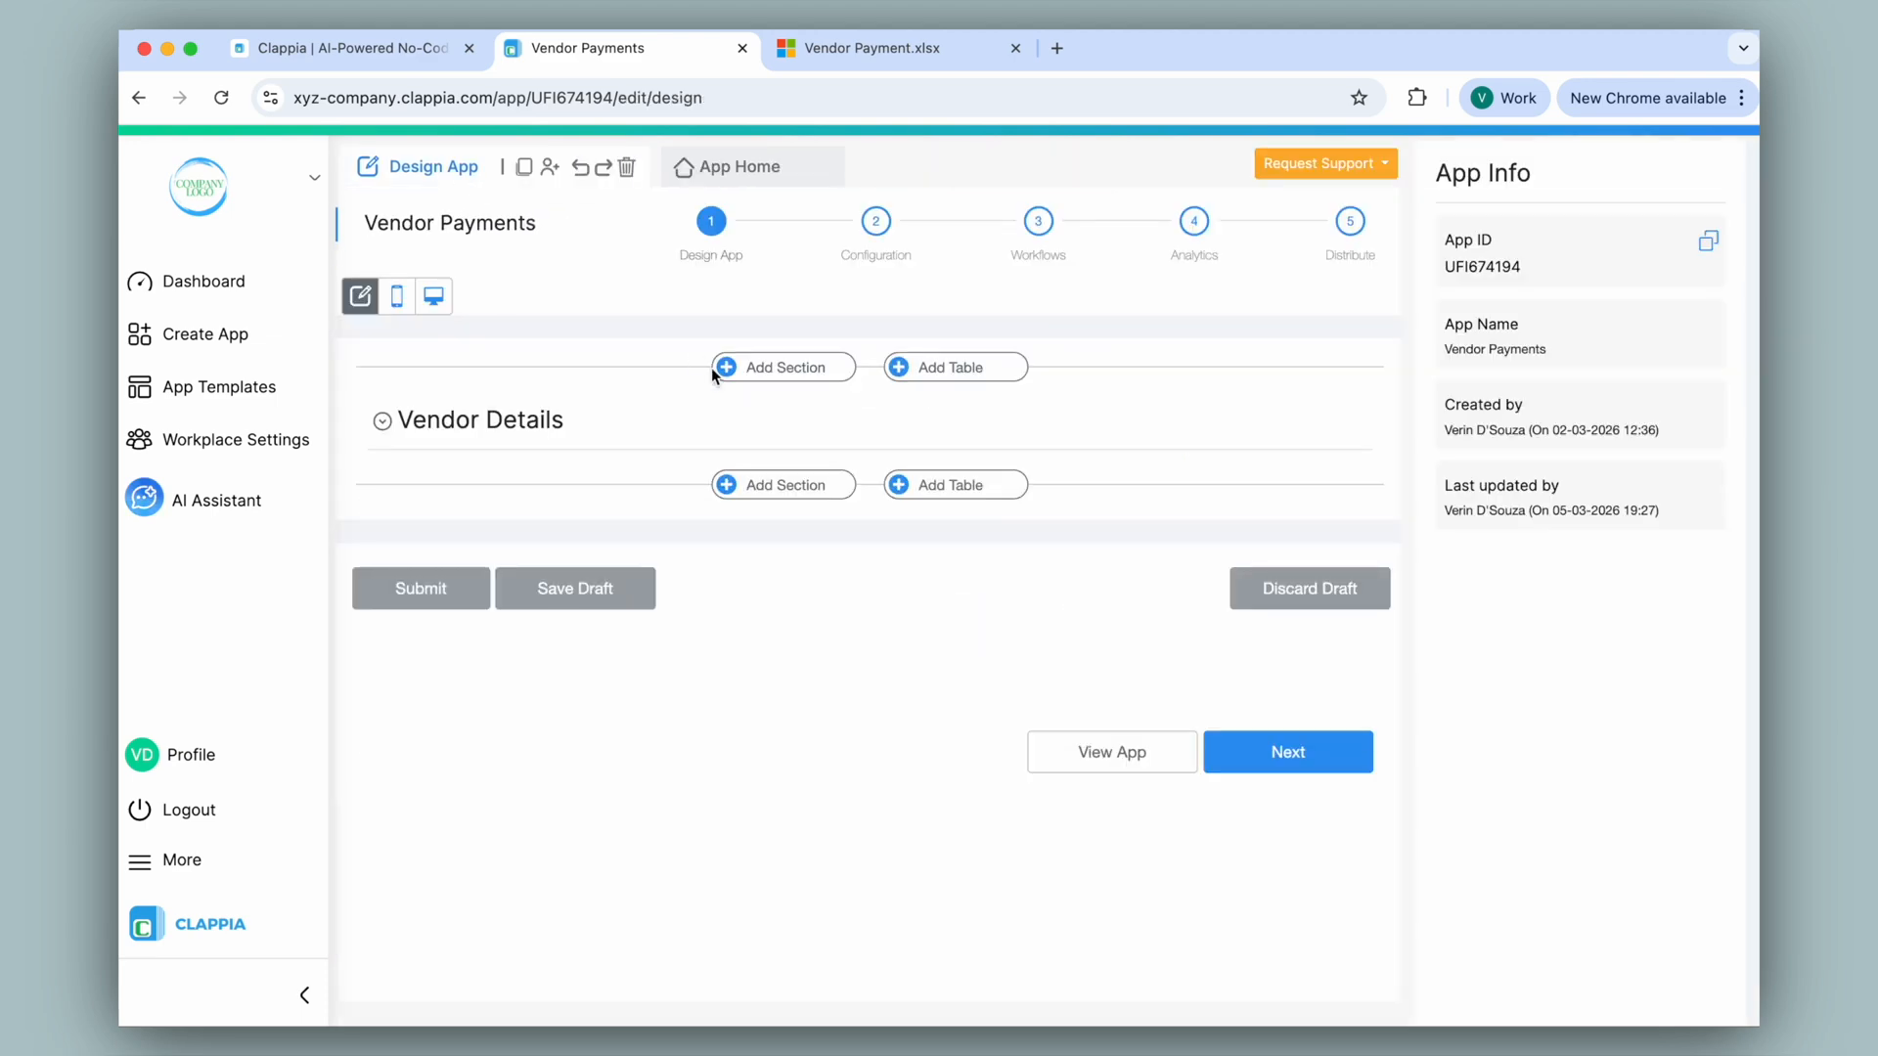
{"action": "left_click", "coordinate": [760, 435]}
{"action": "scroll", "coordinate": [871, 524], "scroll_direction": "down", "scroll_amount": 6}
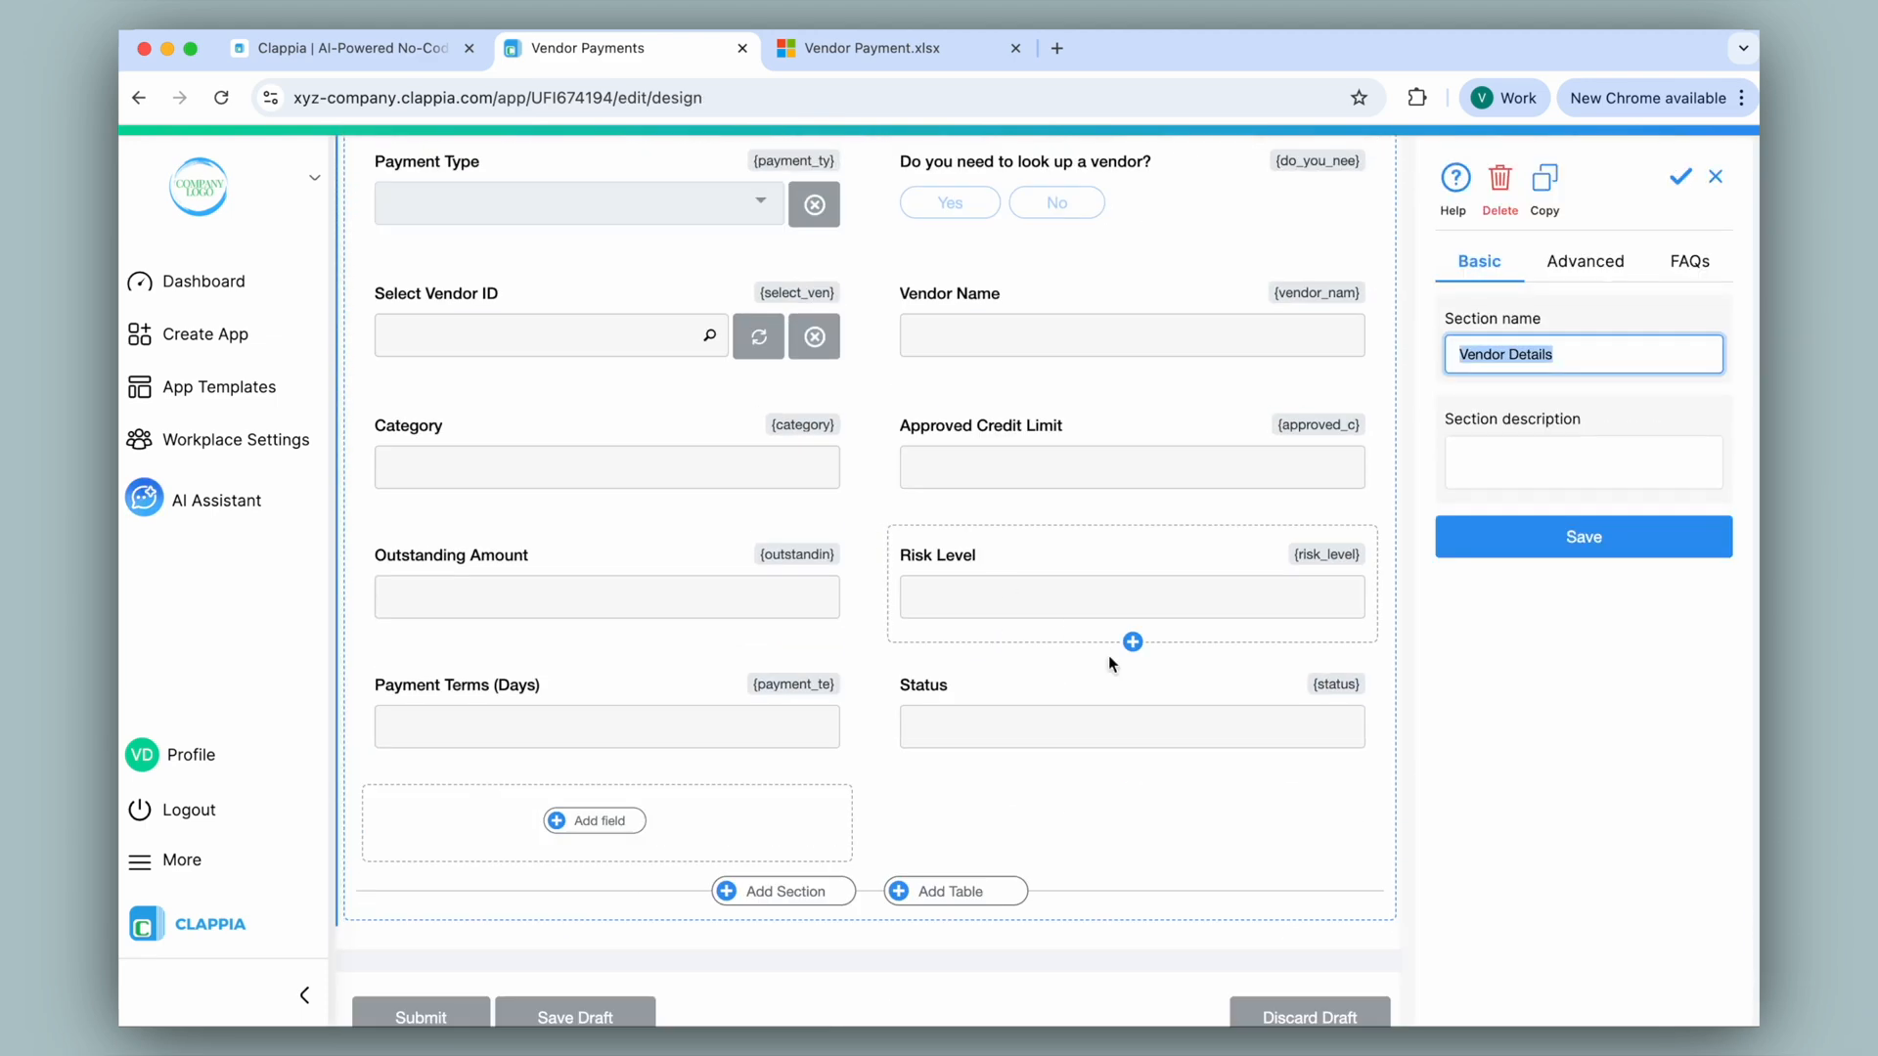
{"action": "left_click", "coordinate": [1138, 709]}
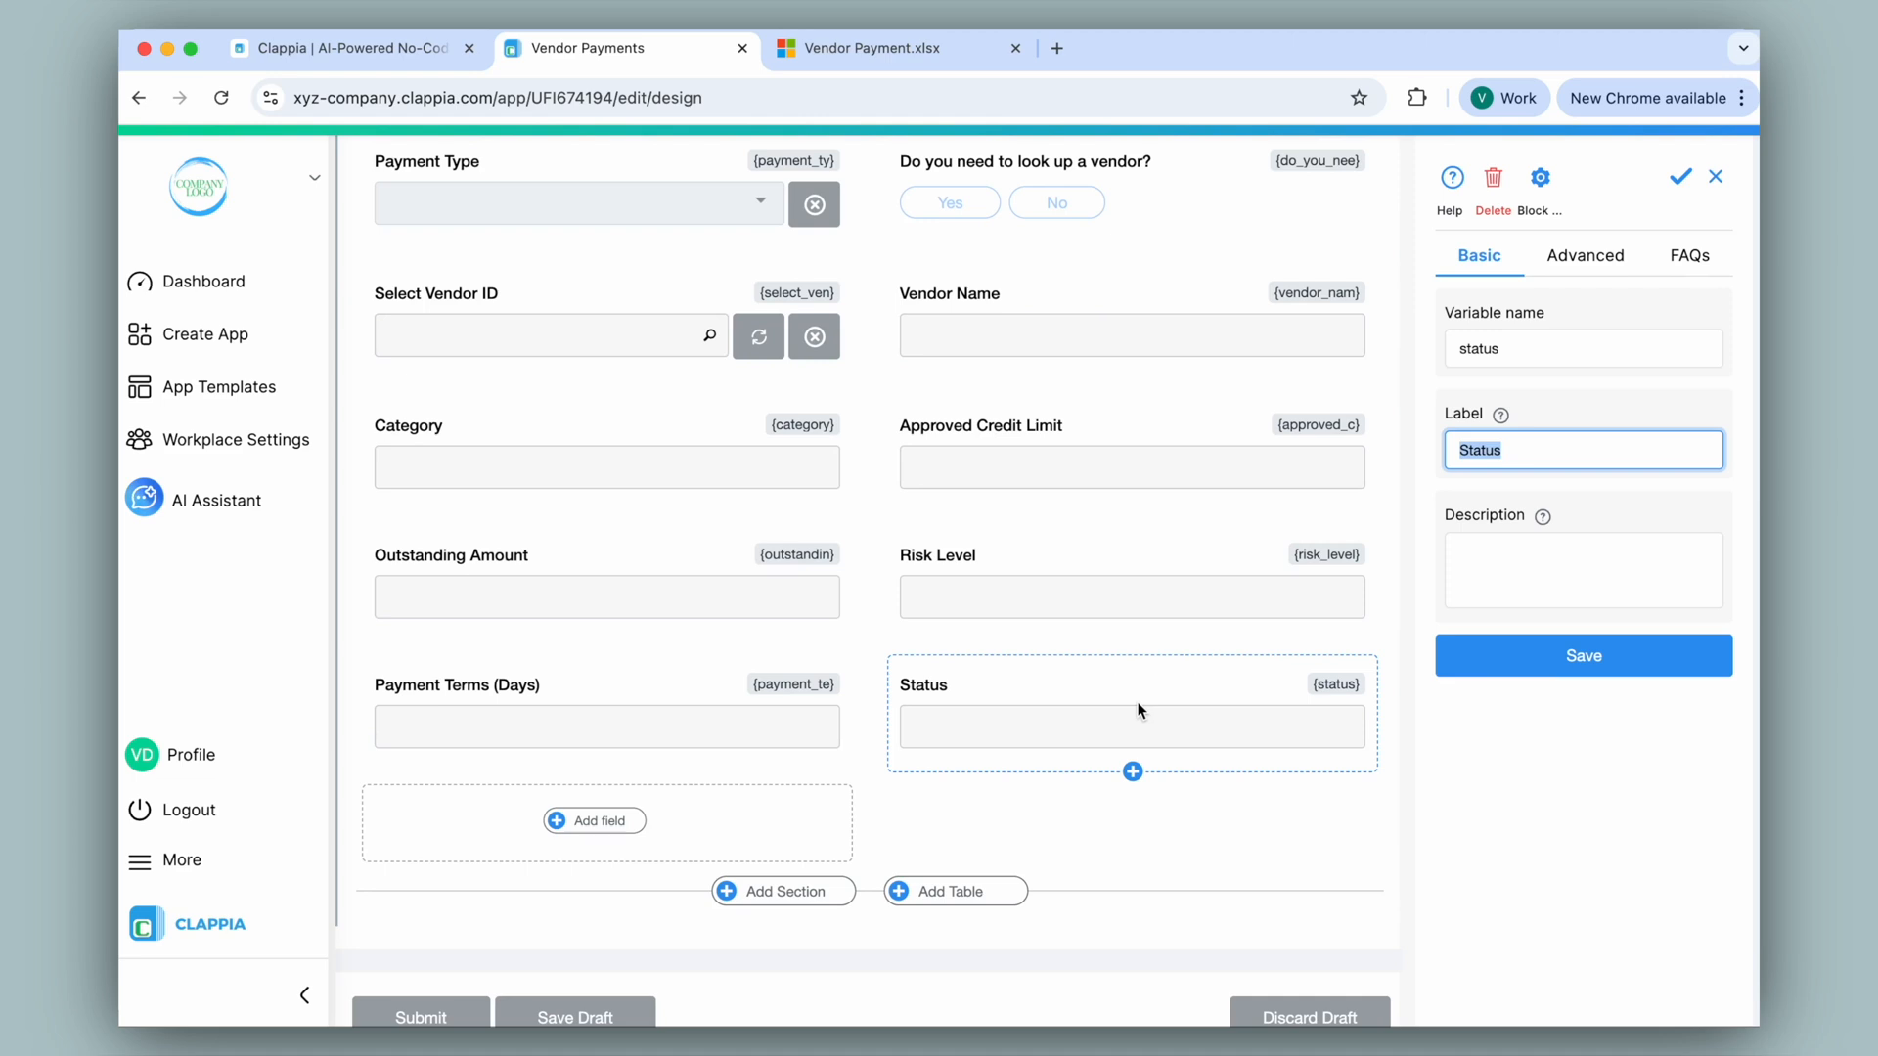
{"action": "left_click", "coordinate": [1585, 256]}
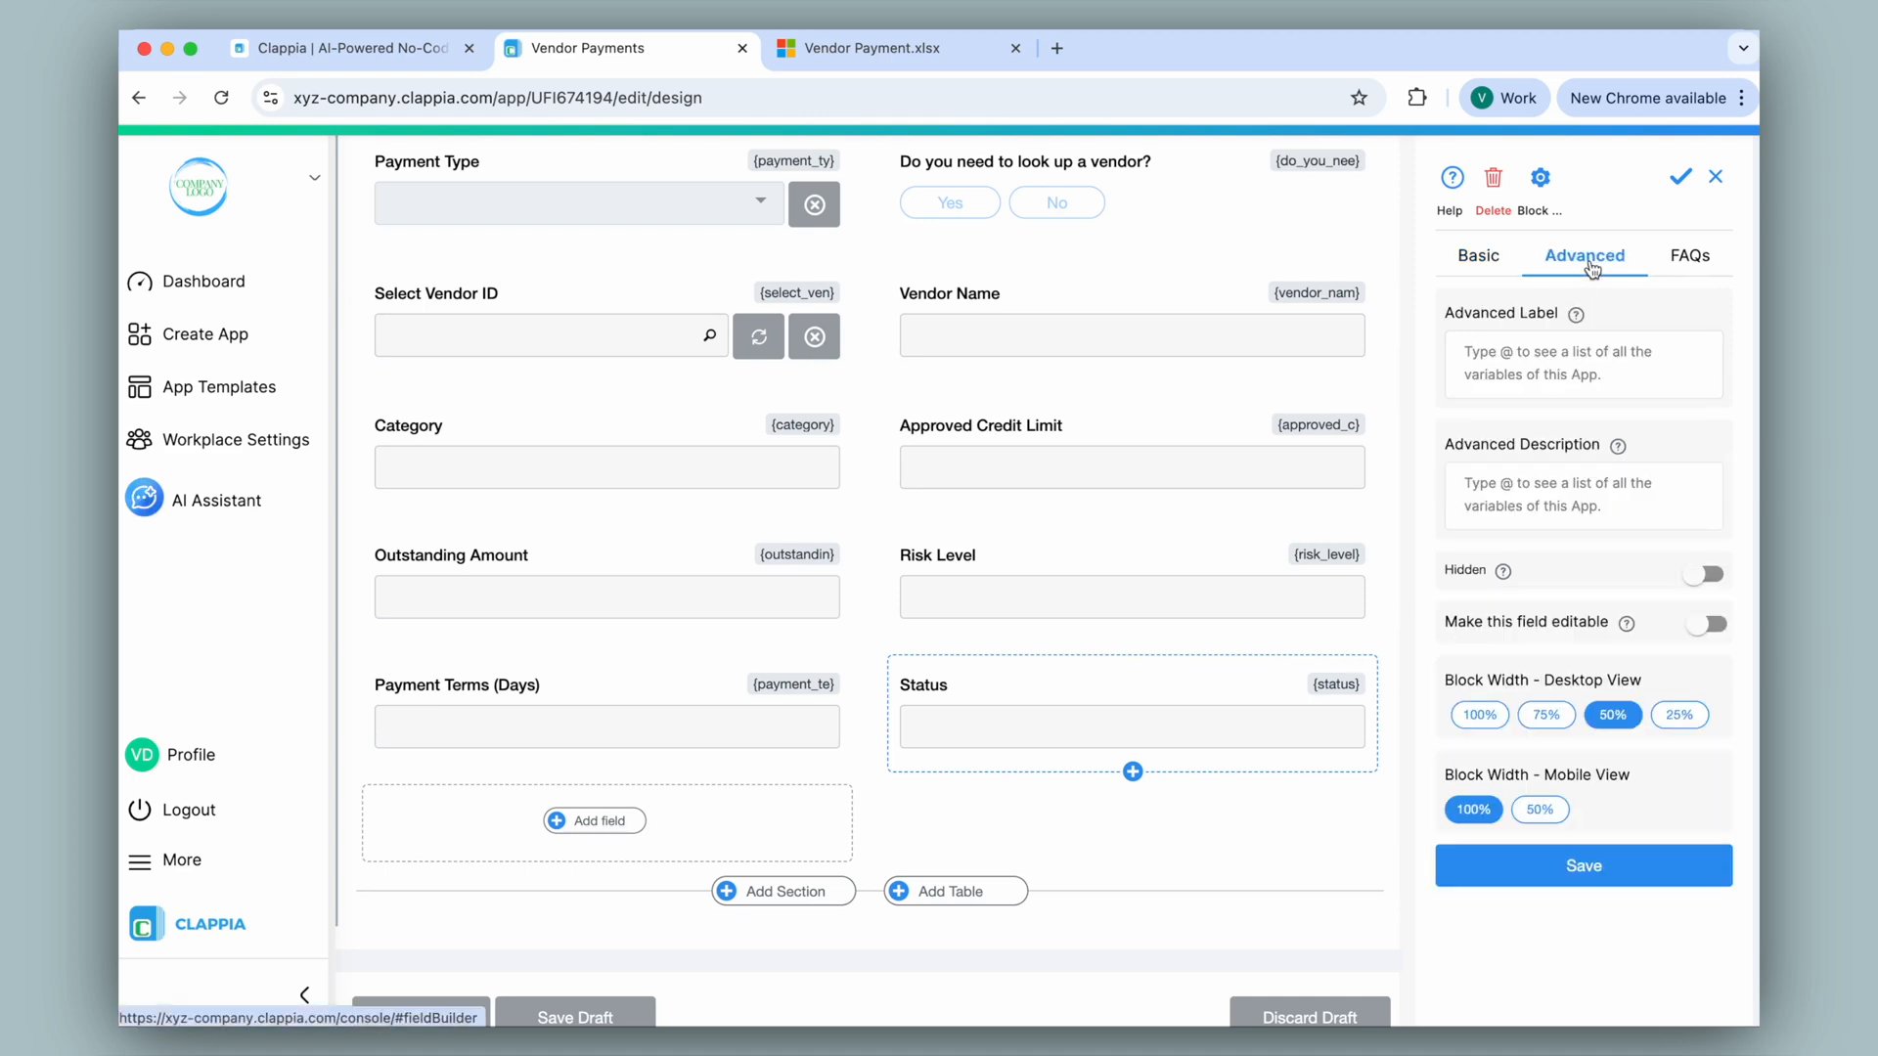
{"action": "left_click", "coordinate": [1708, 626]}
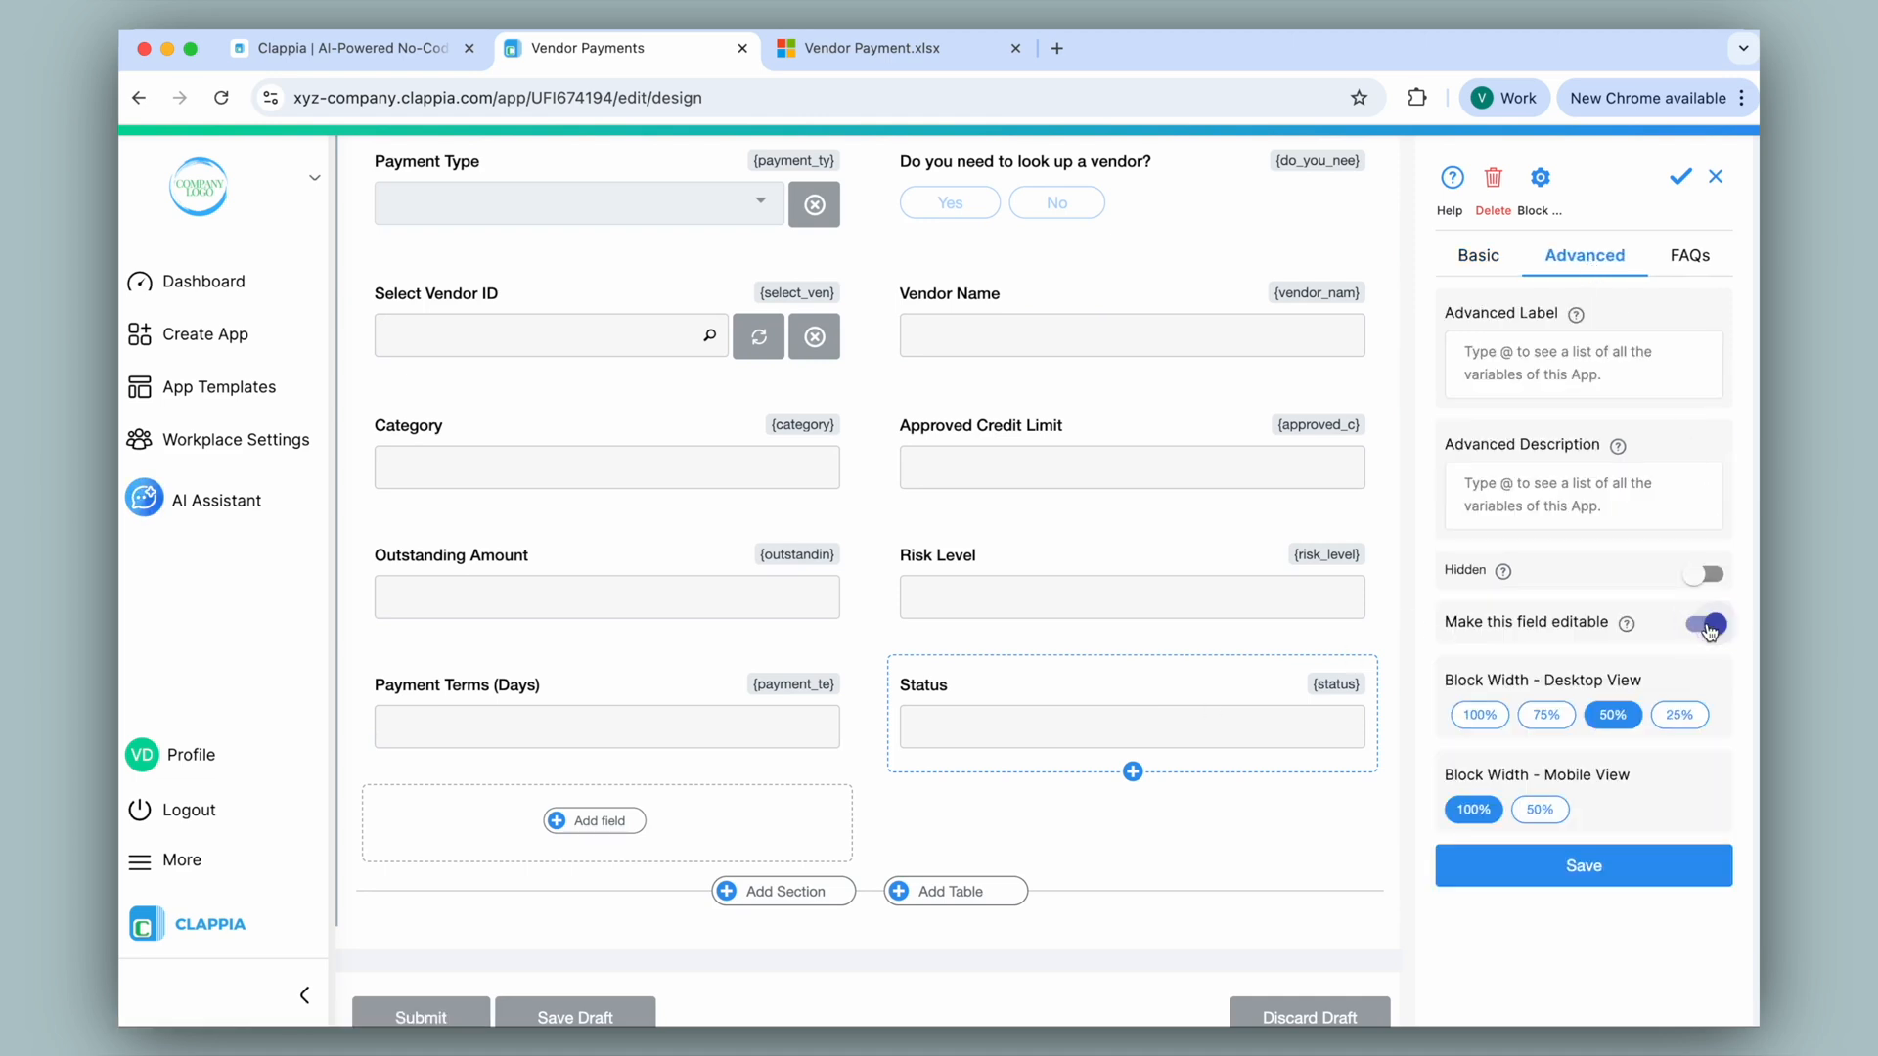
{"action": "left_click", "coordinate": [1586, 865]}
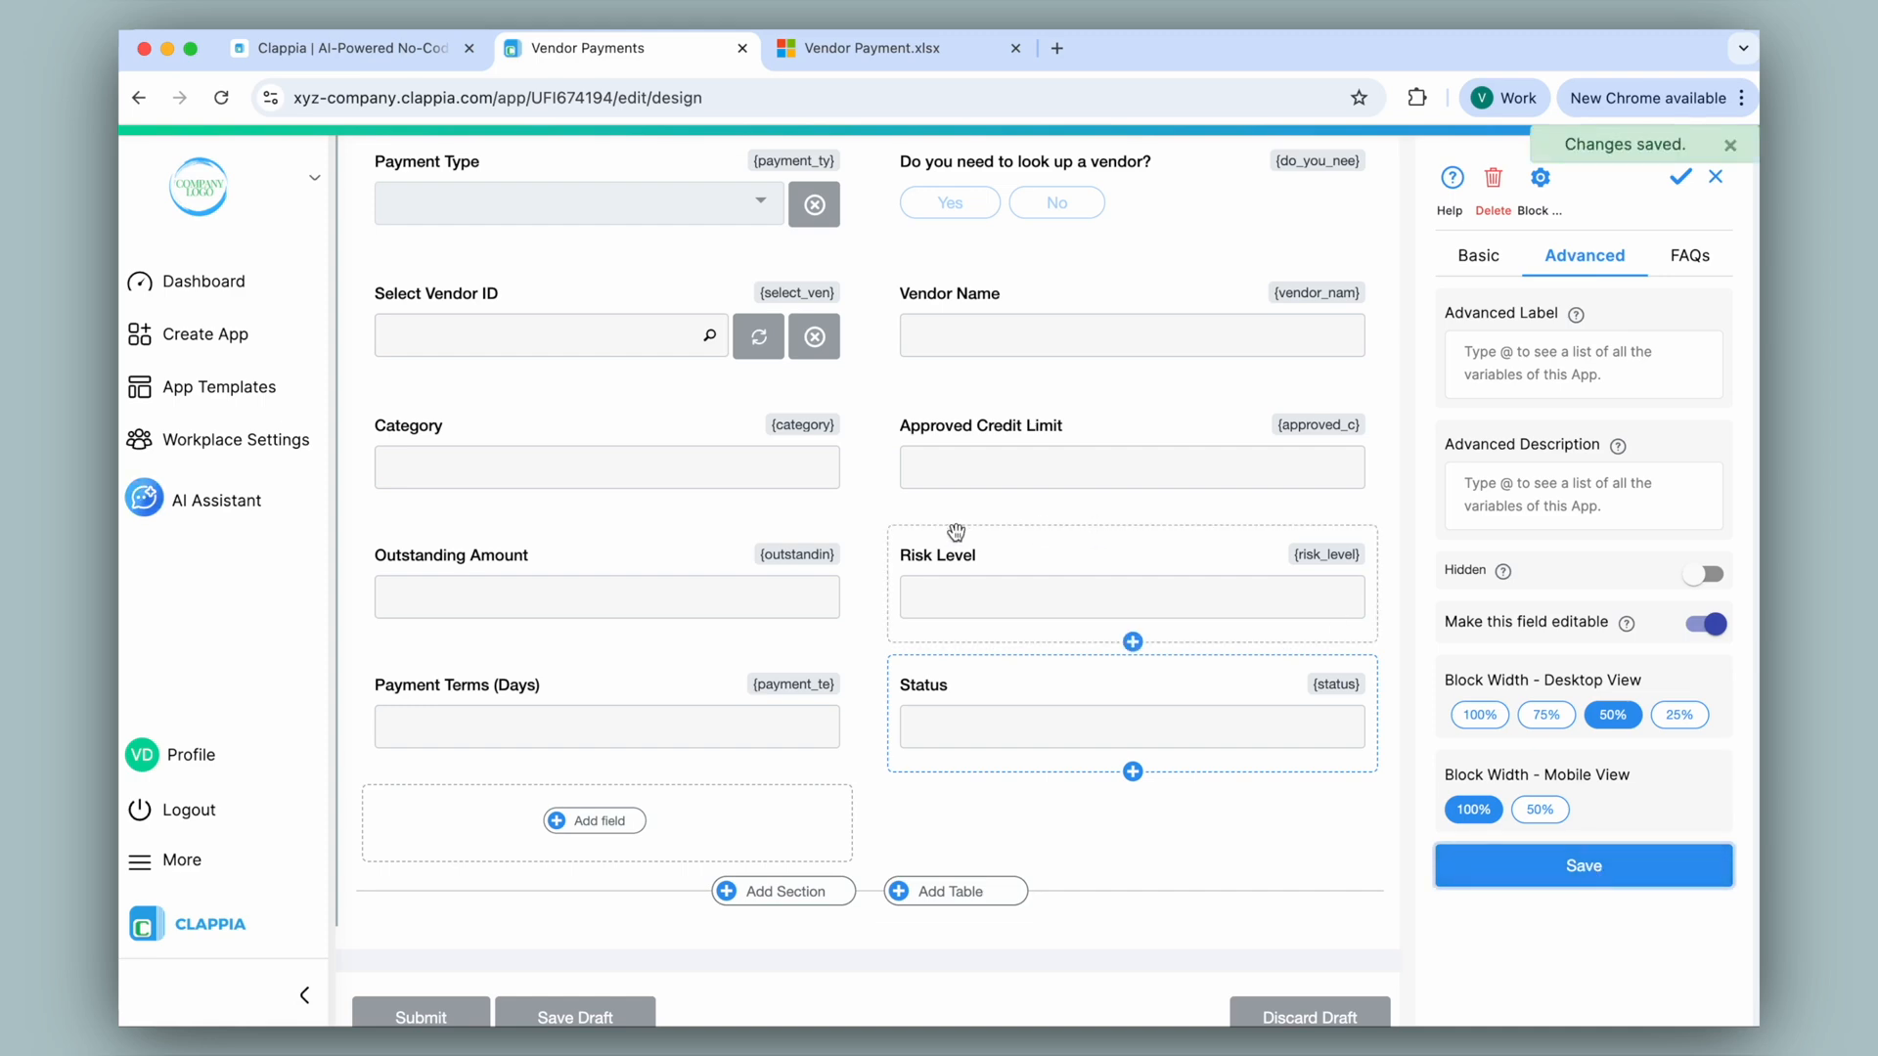
Answer Yes to the vendor lookup question in the live form and select vendor ID V-1001.
{"action": "scroll", "coordinate": [984, 529], "scroll_direction": "up", "scroll_amount": 5}
{"action": "left_click", "coordinate": [739, 168]}
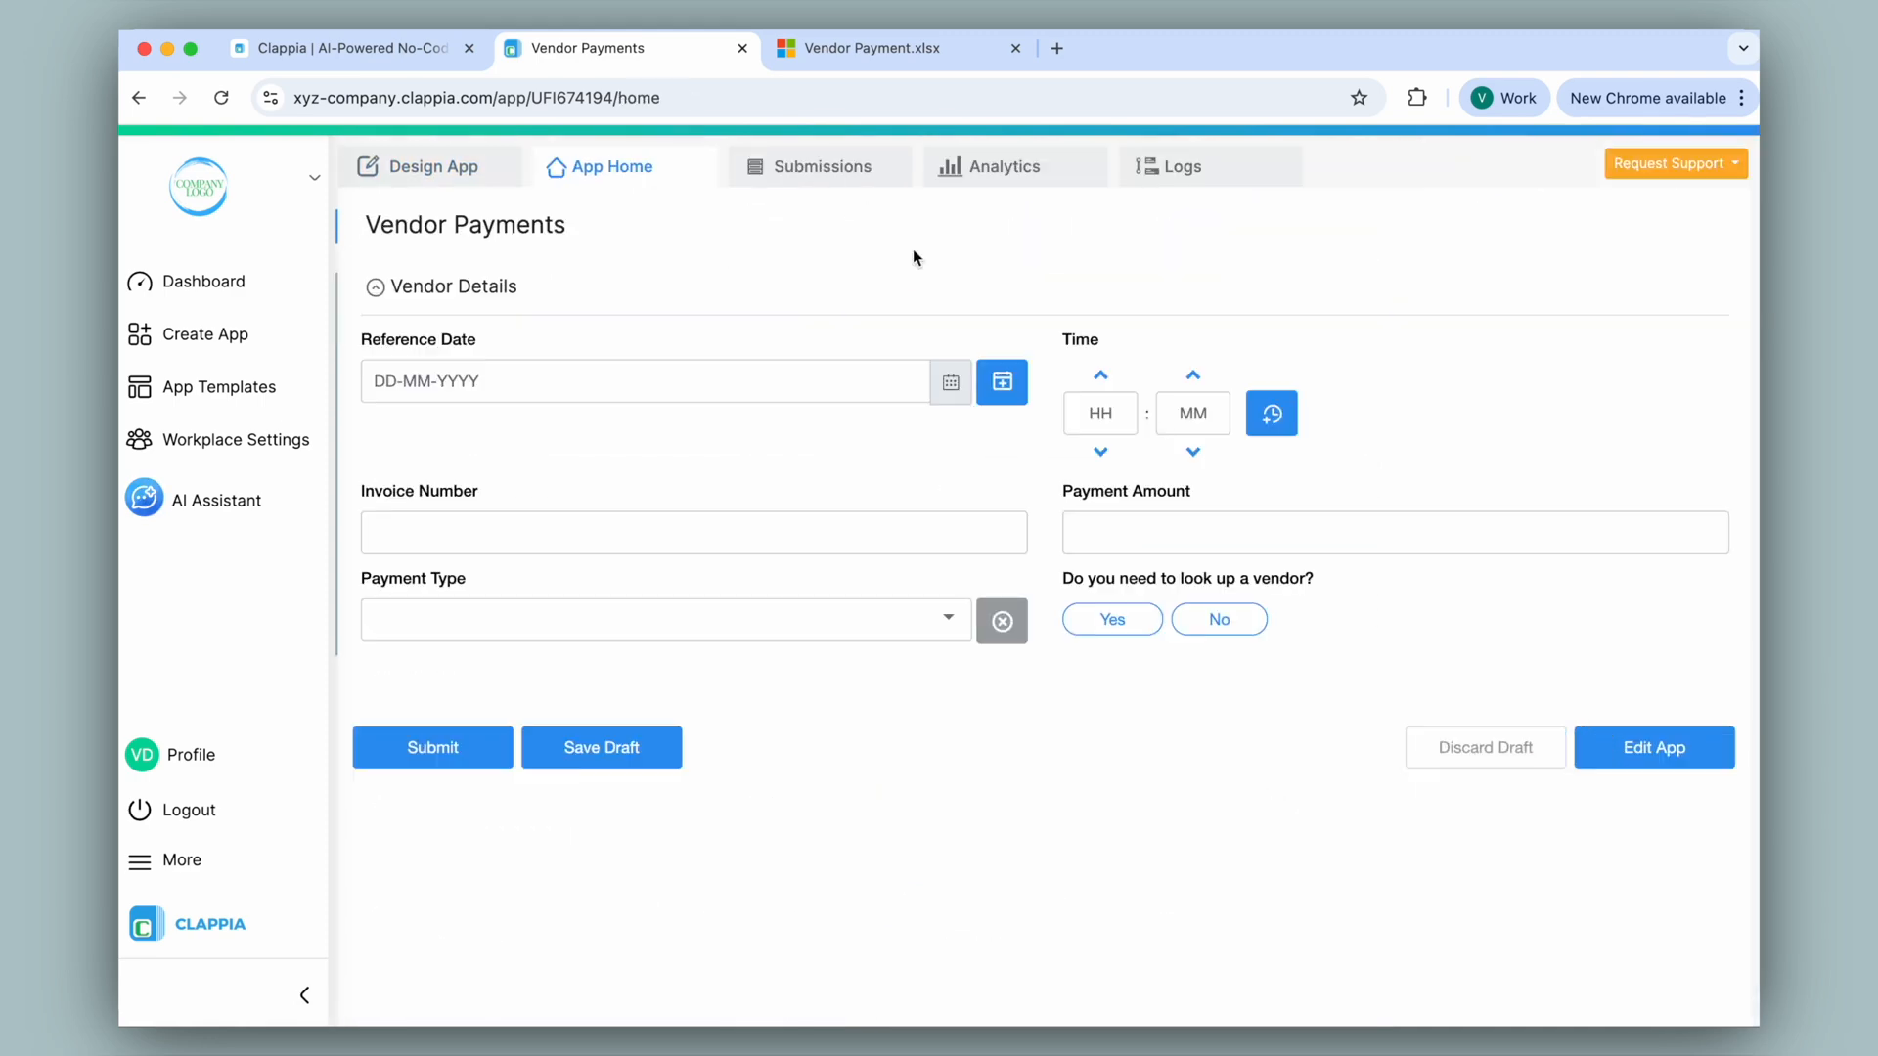
{"action": "left_click", "coordinate": [1120, 616]}
{"action": "left_click", "coordinate": [842, 705]}
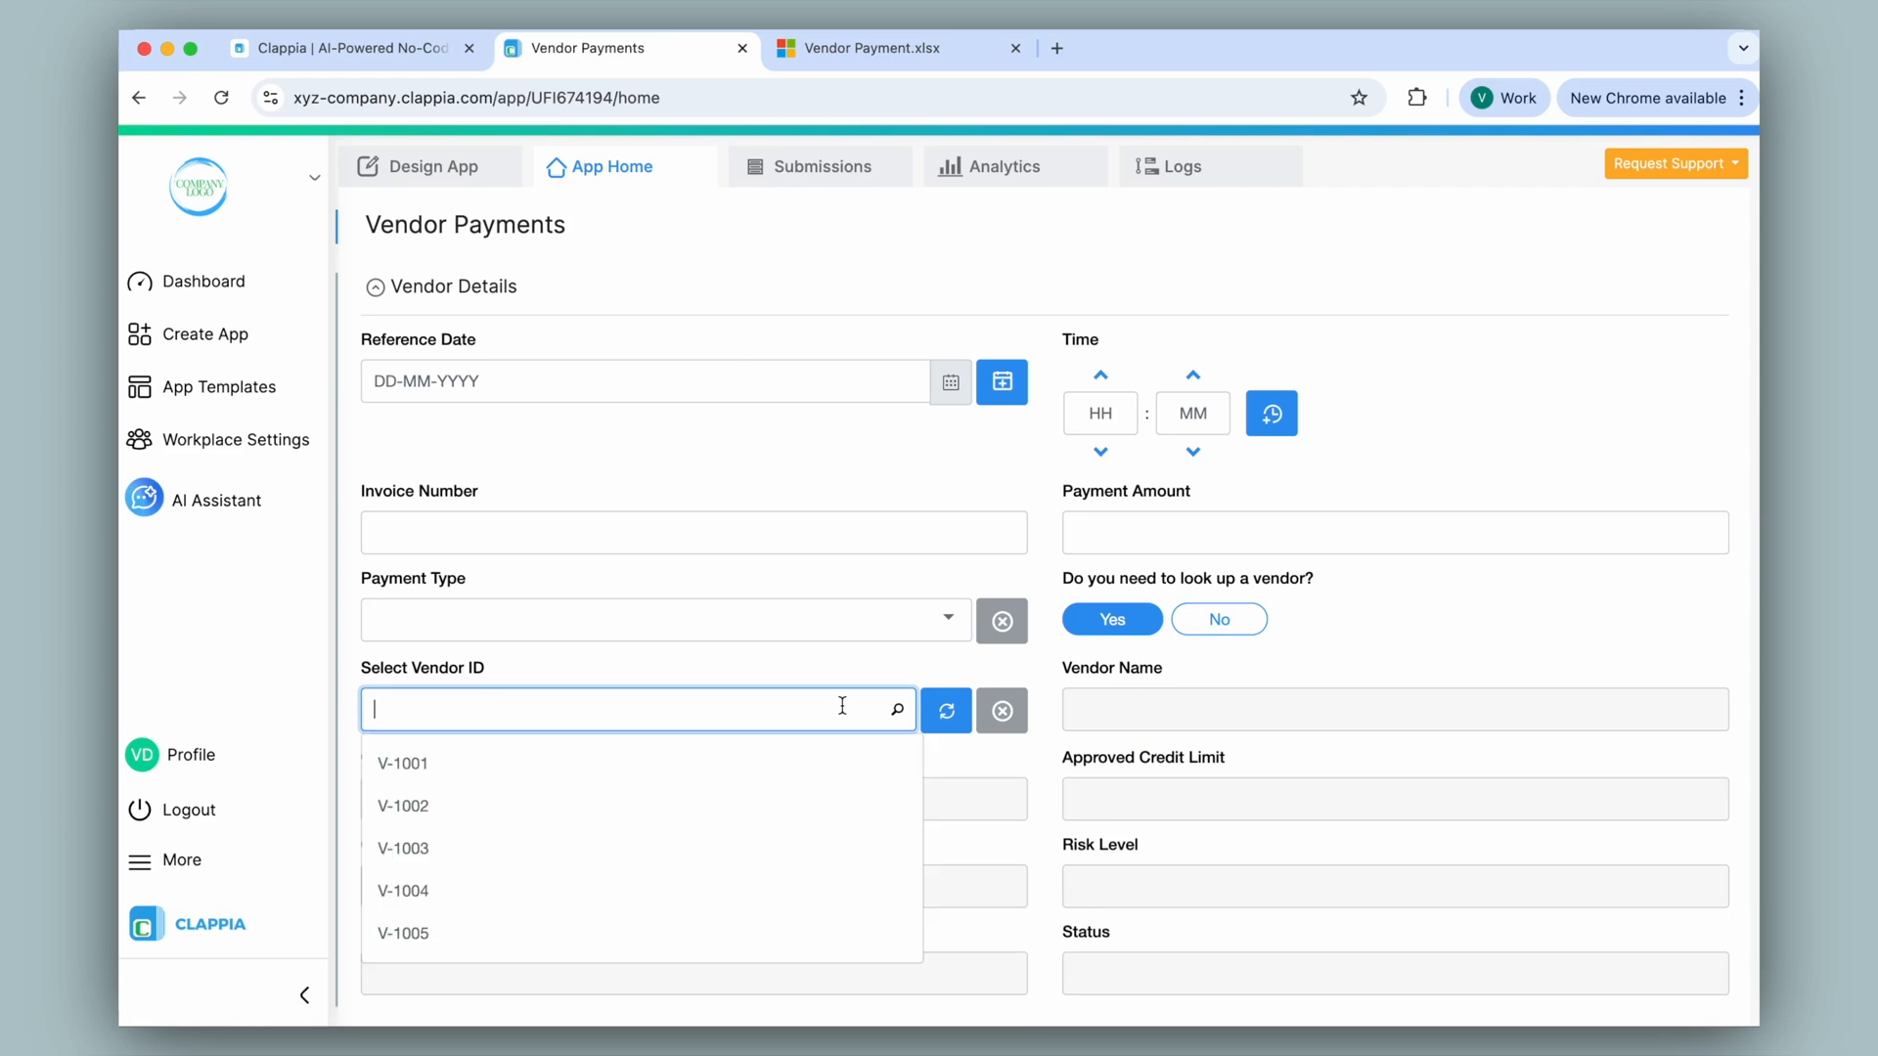
{"action": "left_click", "coordinate": [822, 762]}
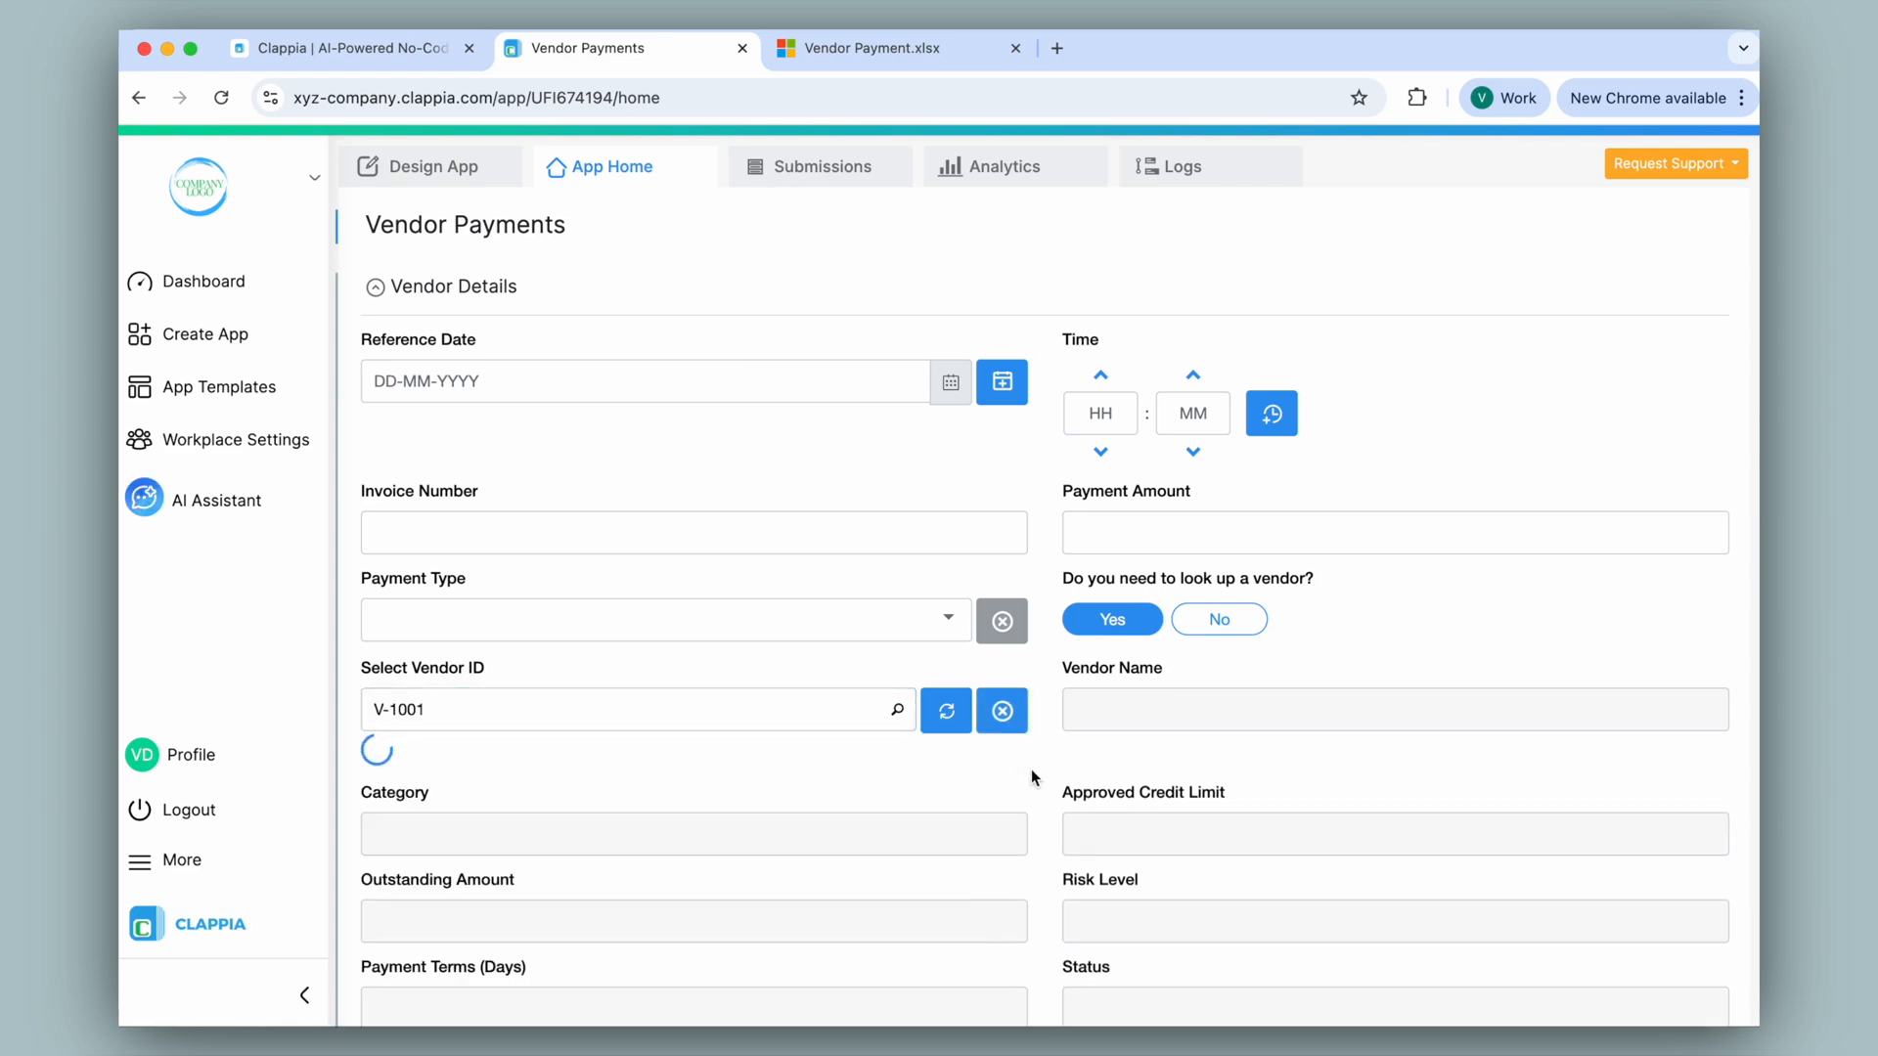
Test editing the pulled Status field in the form by replacing its value with Closed.
{"action": "scroll", "coordinate": [1030, 768], "scroll_direction": "down", "scroll_amount": 3}
{"action": "double_click", "coordinate": [1172, 761]}
{"action": "type", "text": "Closed"}
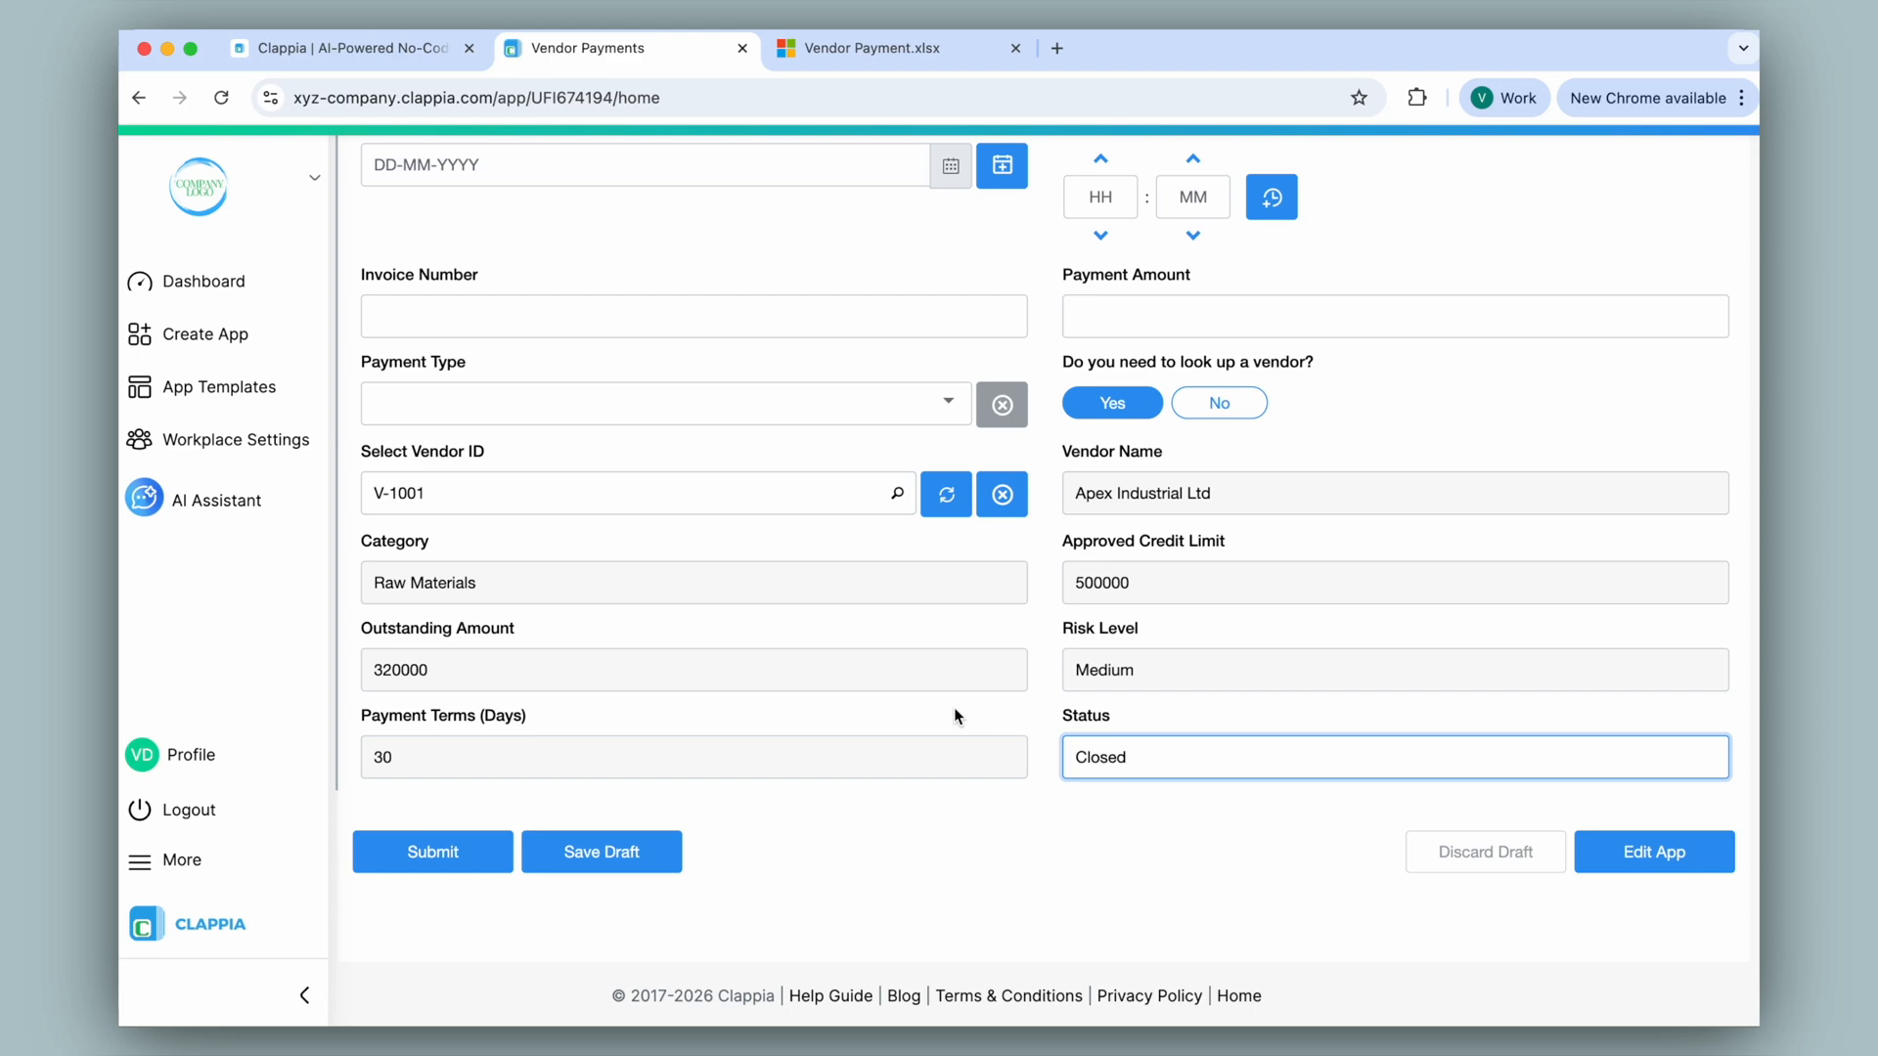
Set the Payment Terms (Days) field to Hidden in the app design, keeping Retain value if hidden on, and save it.
{"action": "scroll", "coordinate": [954, 707], "scroll_direction": "up", "scroll_amount": 5}
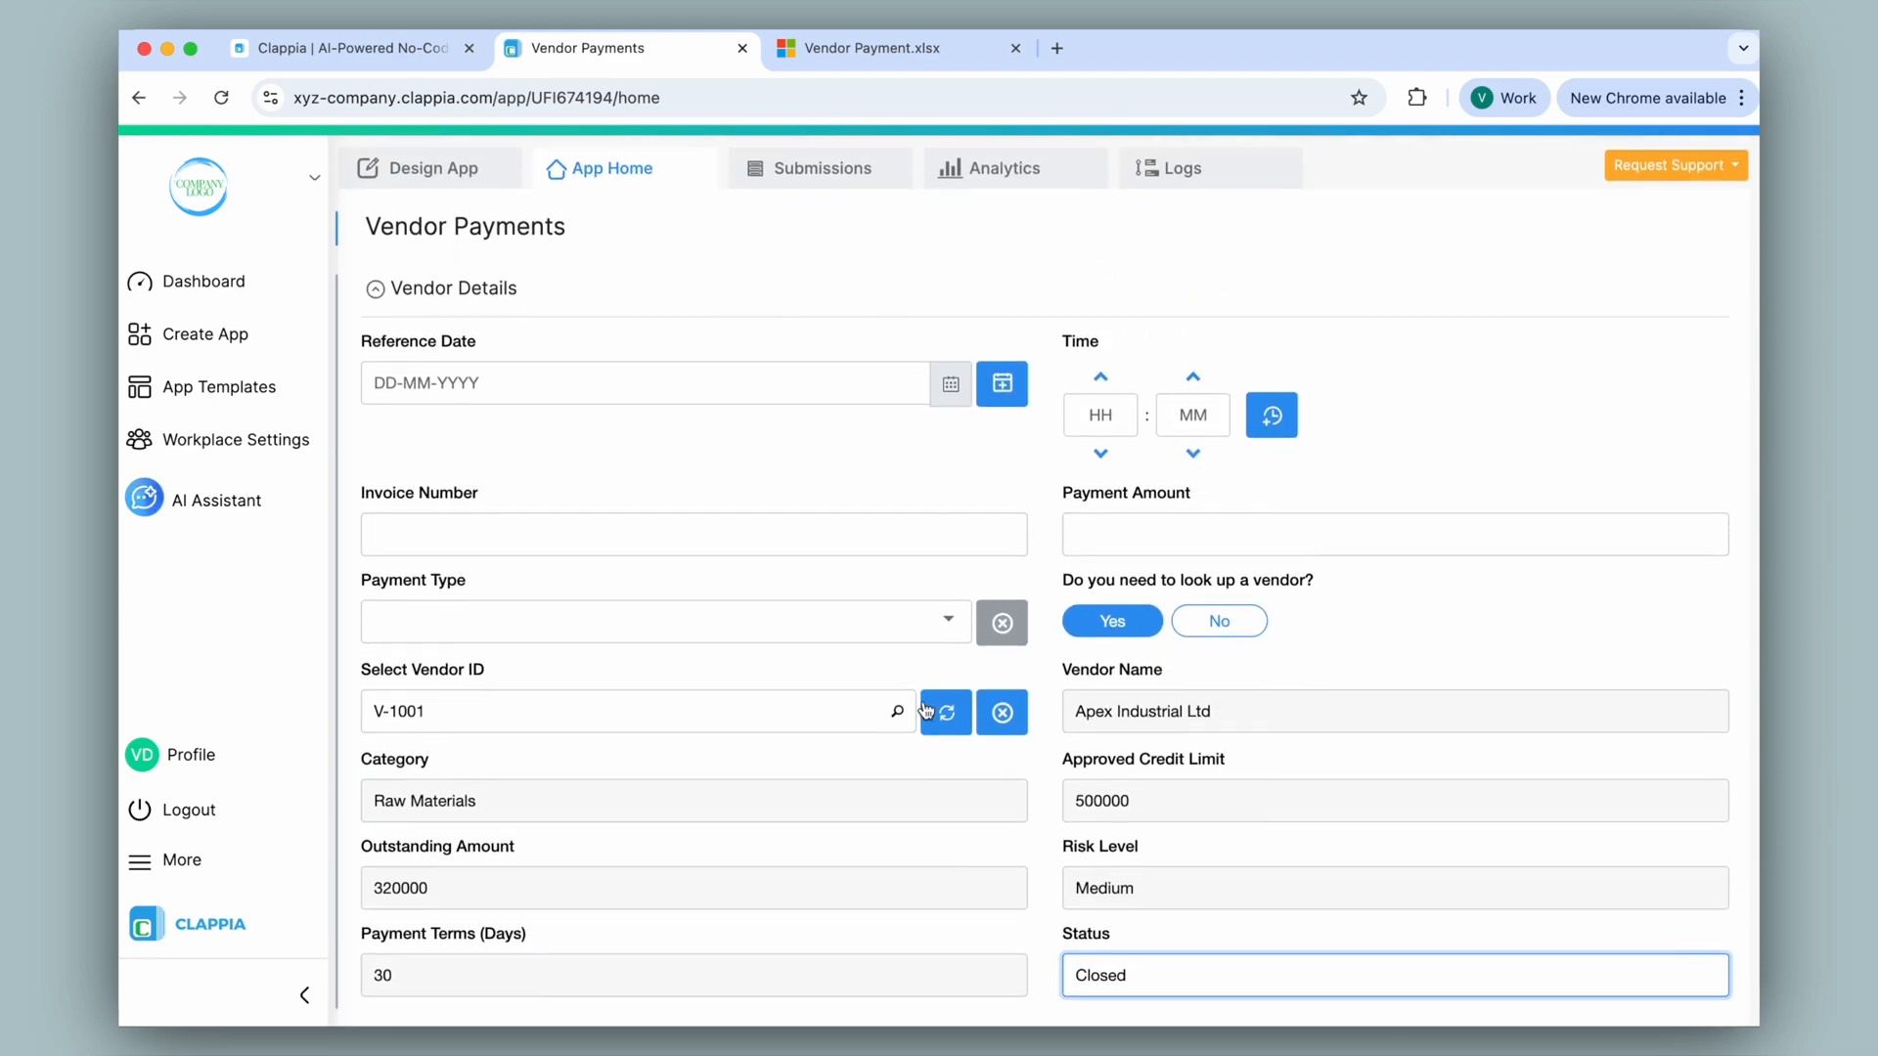
{"action": "left_click", "coordinate": [436, 170]}
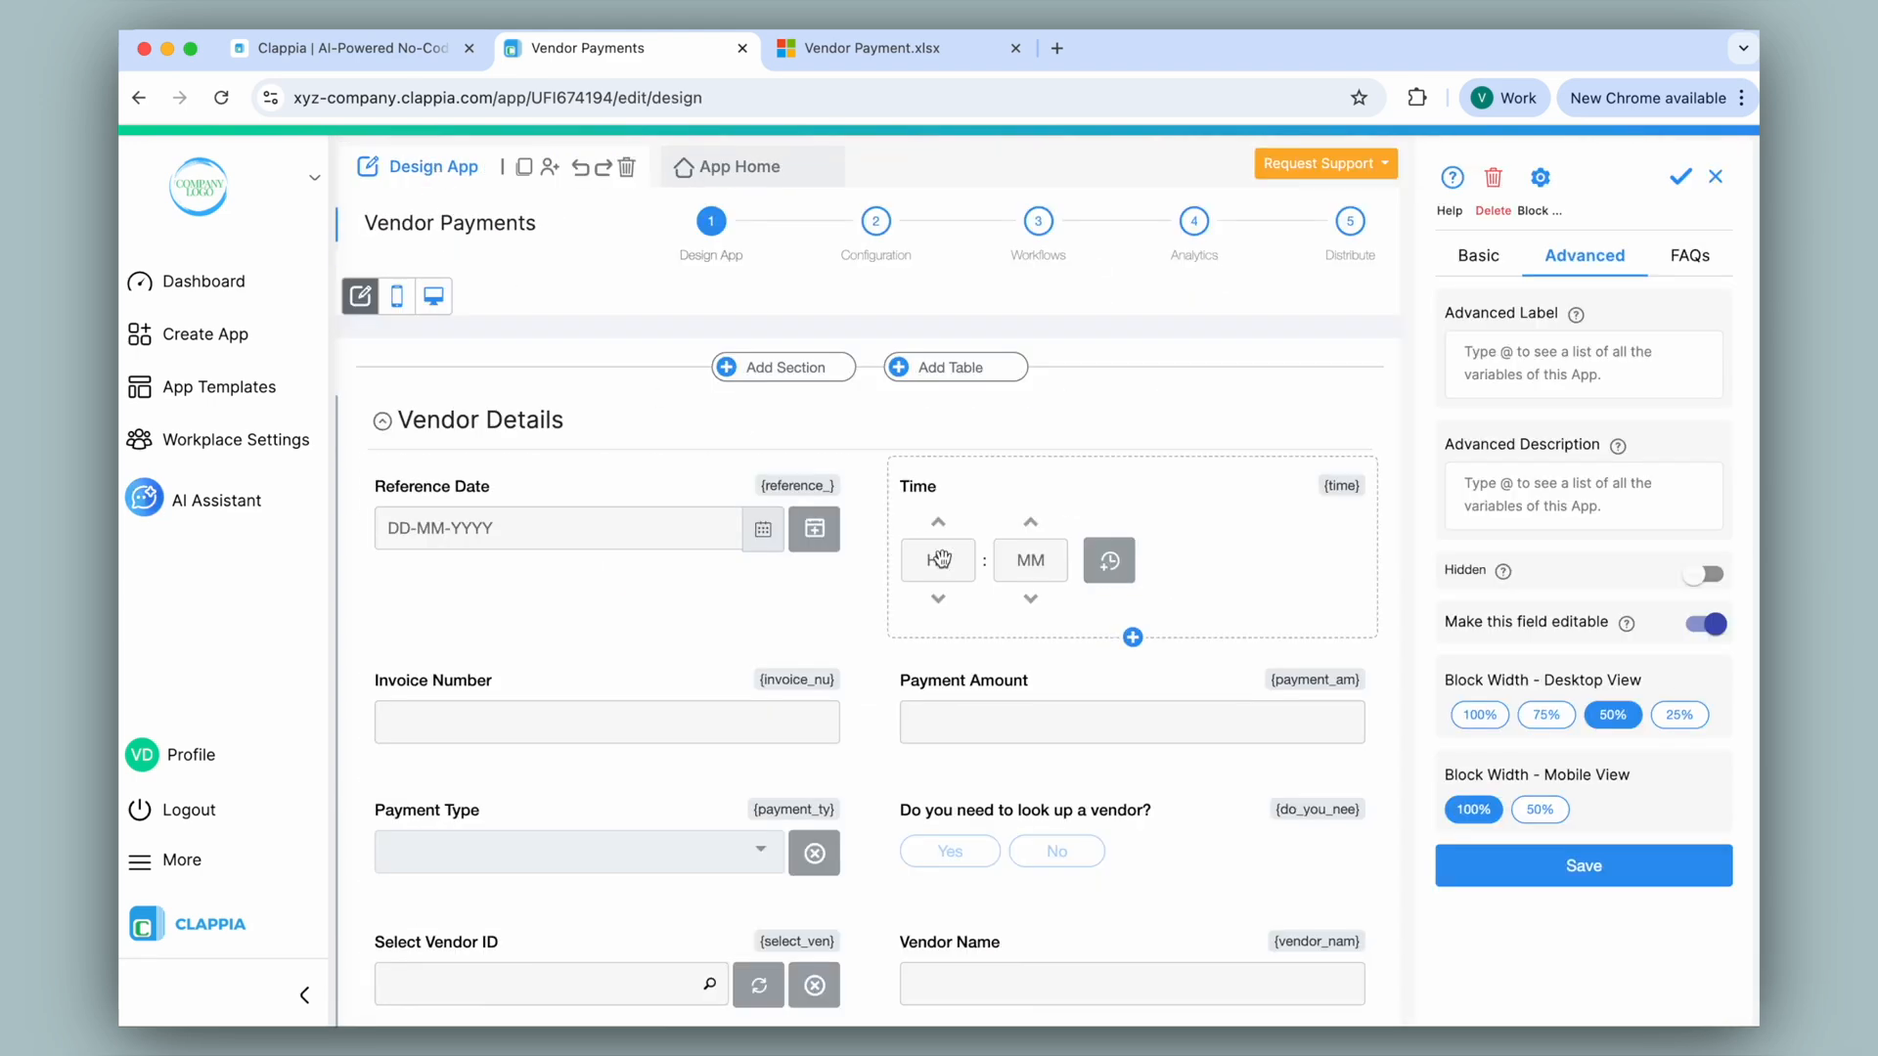
{"action": "scroll", "coordinate": [934, 547], "scroll_direction": "down", "scroll_amount": 10}
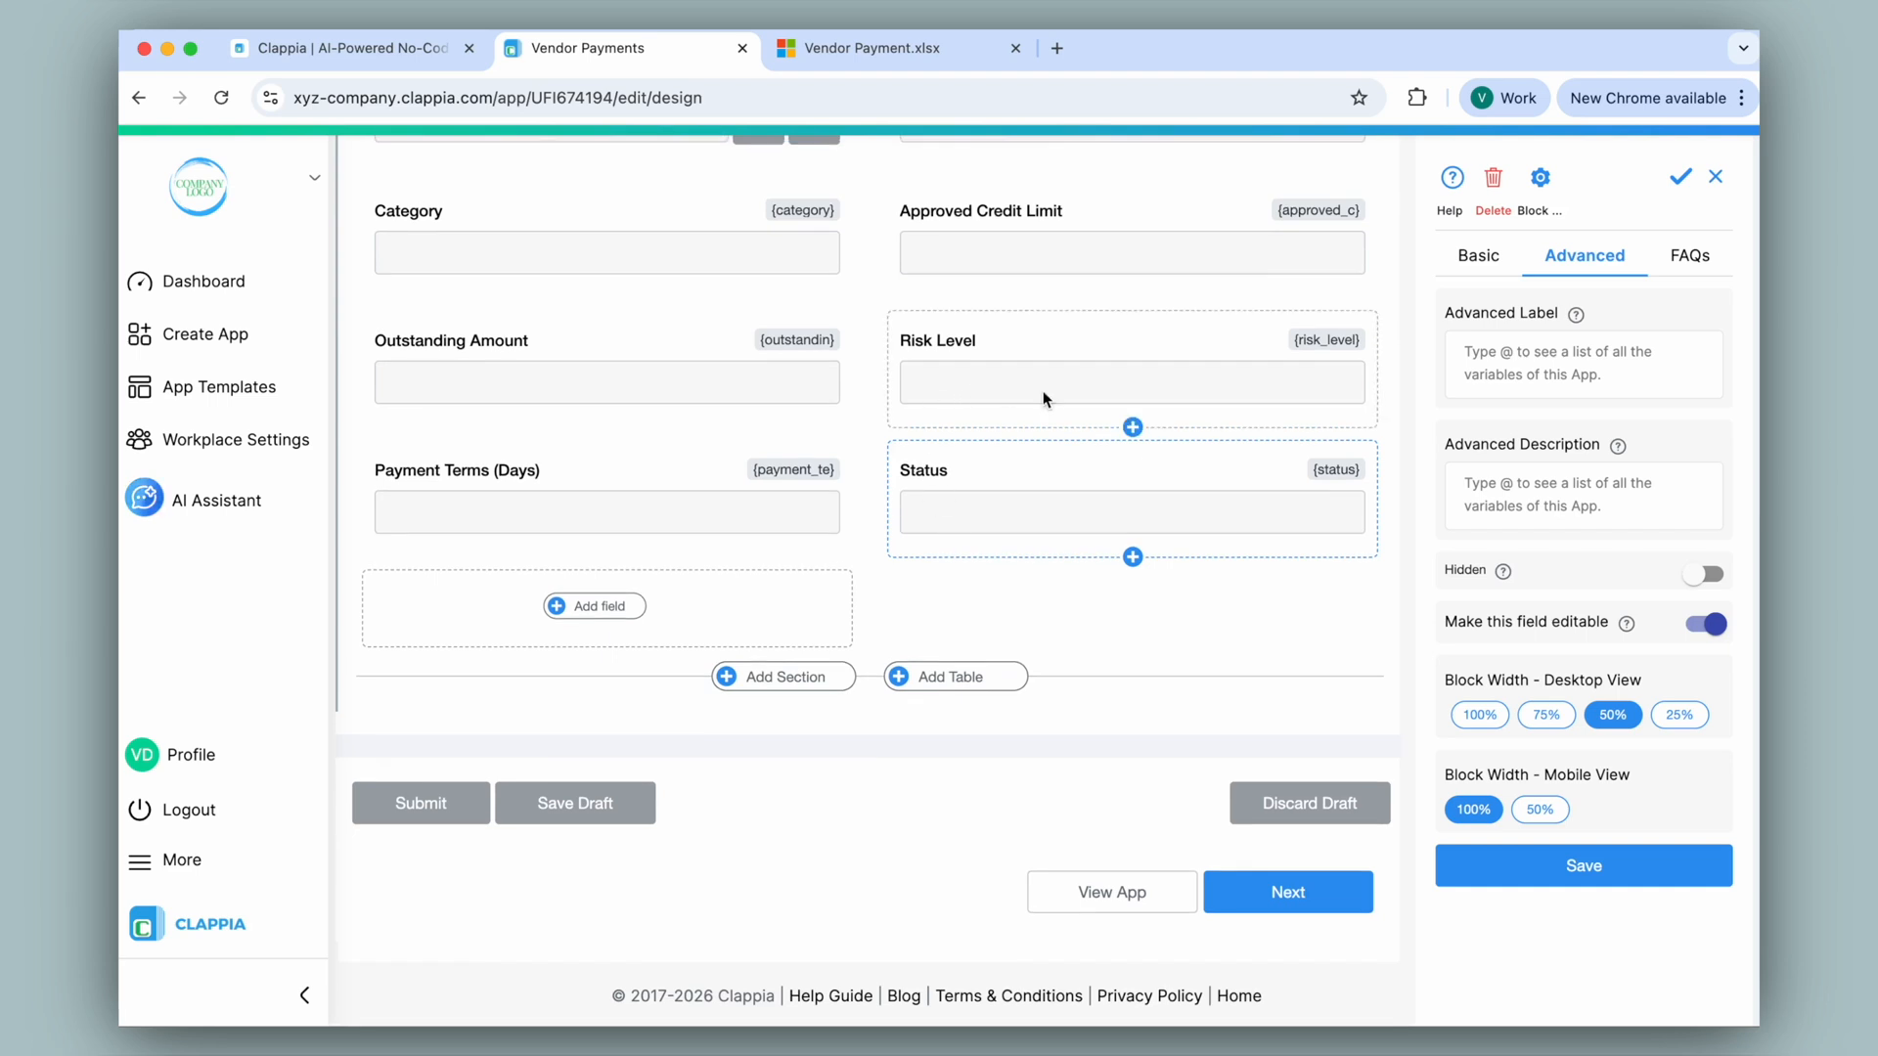
{"action": "left_click", "coordinate": [661, 503]}
{"action": "left_click", "coordinate": [1584, 256]}
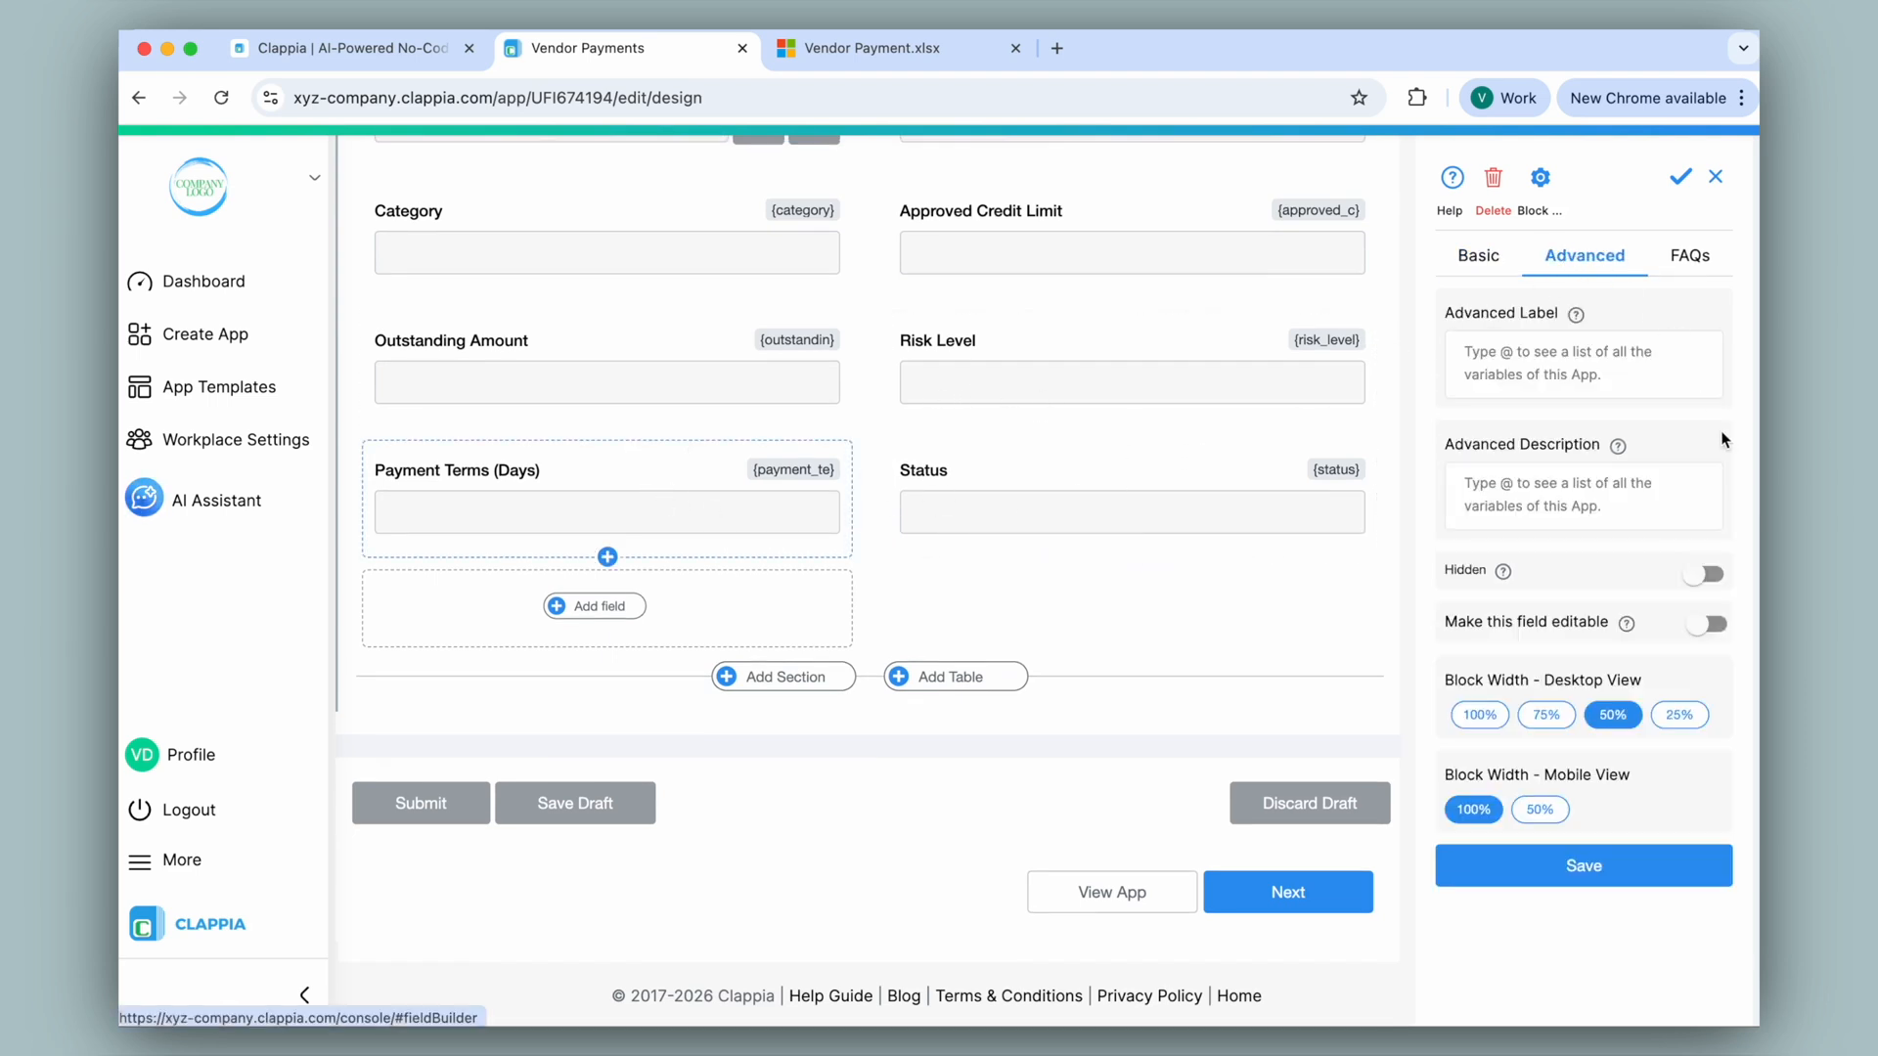
{"action": "left_click", "coordinate": [1707, 576]}
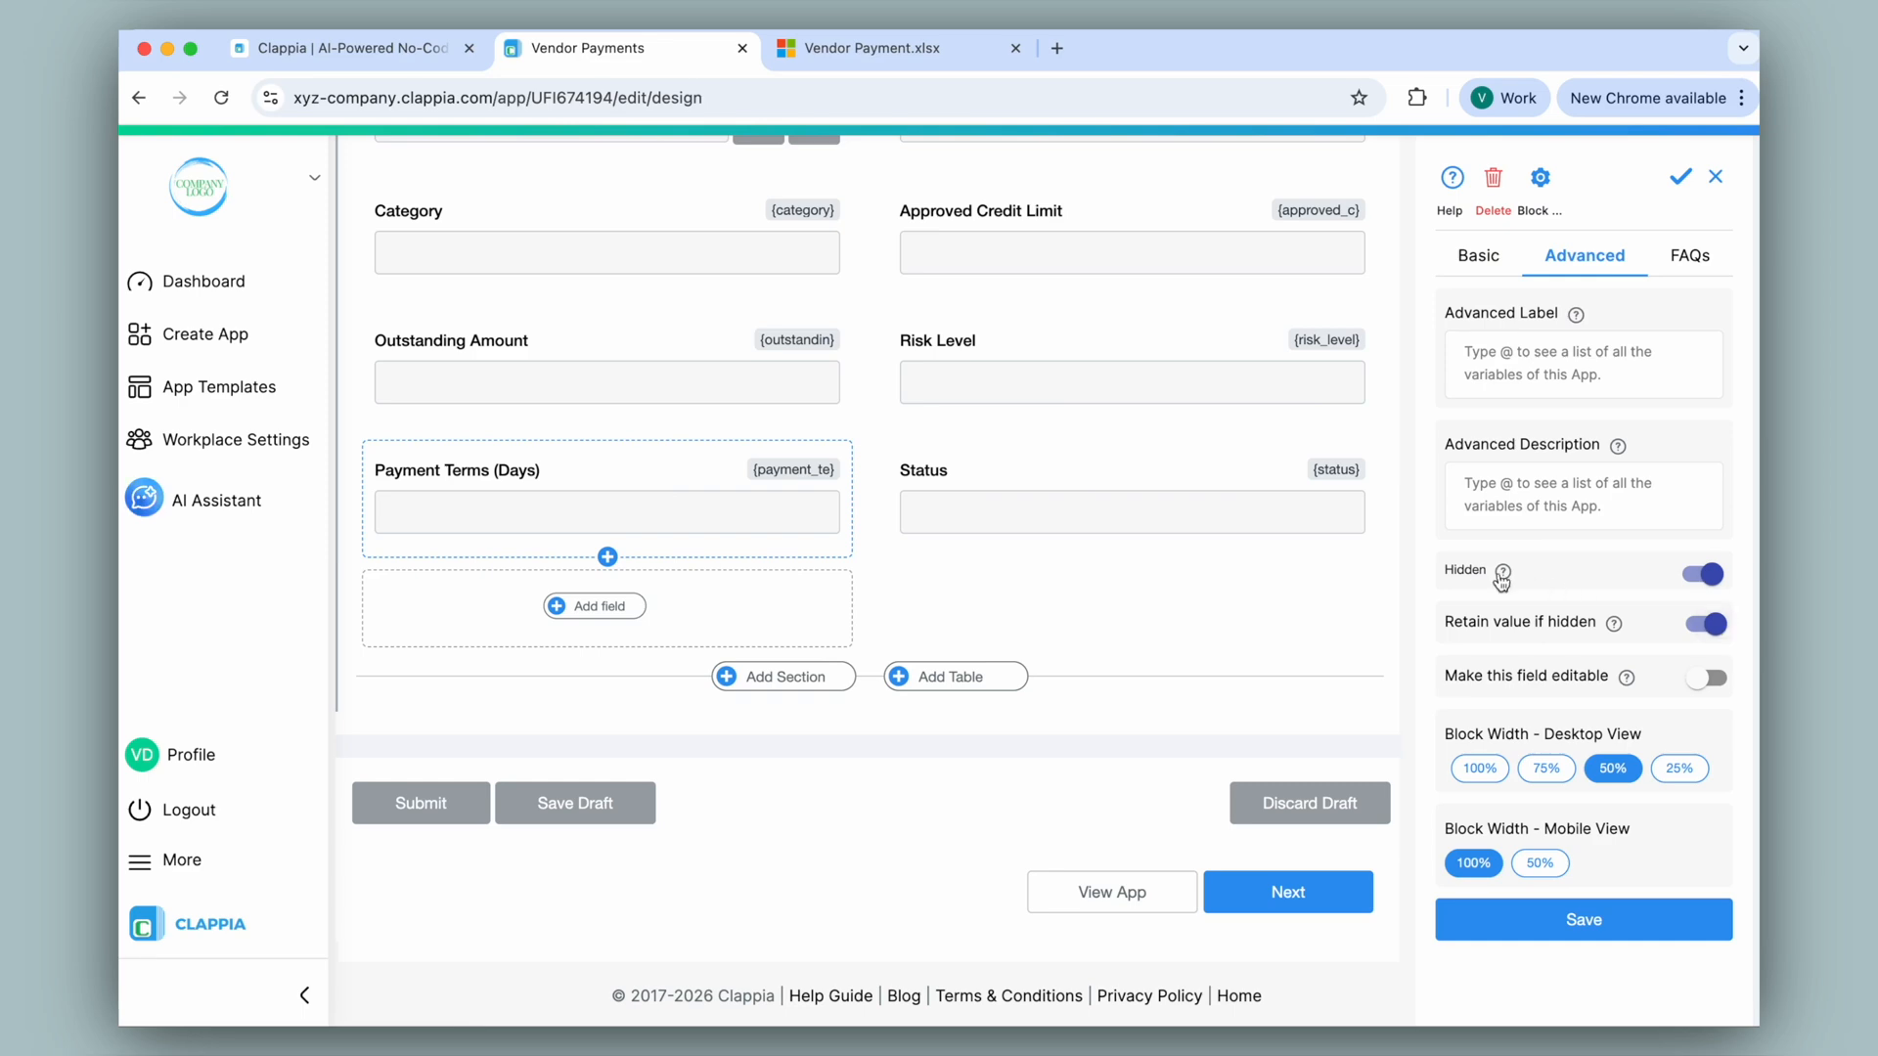
{"action": "left_click", "coordinate": [1605, 919]}
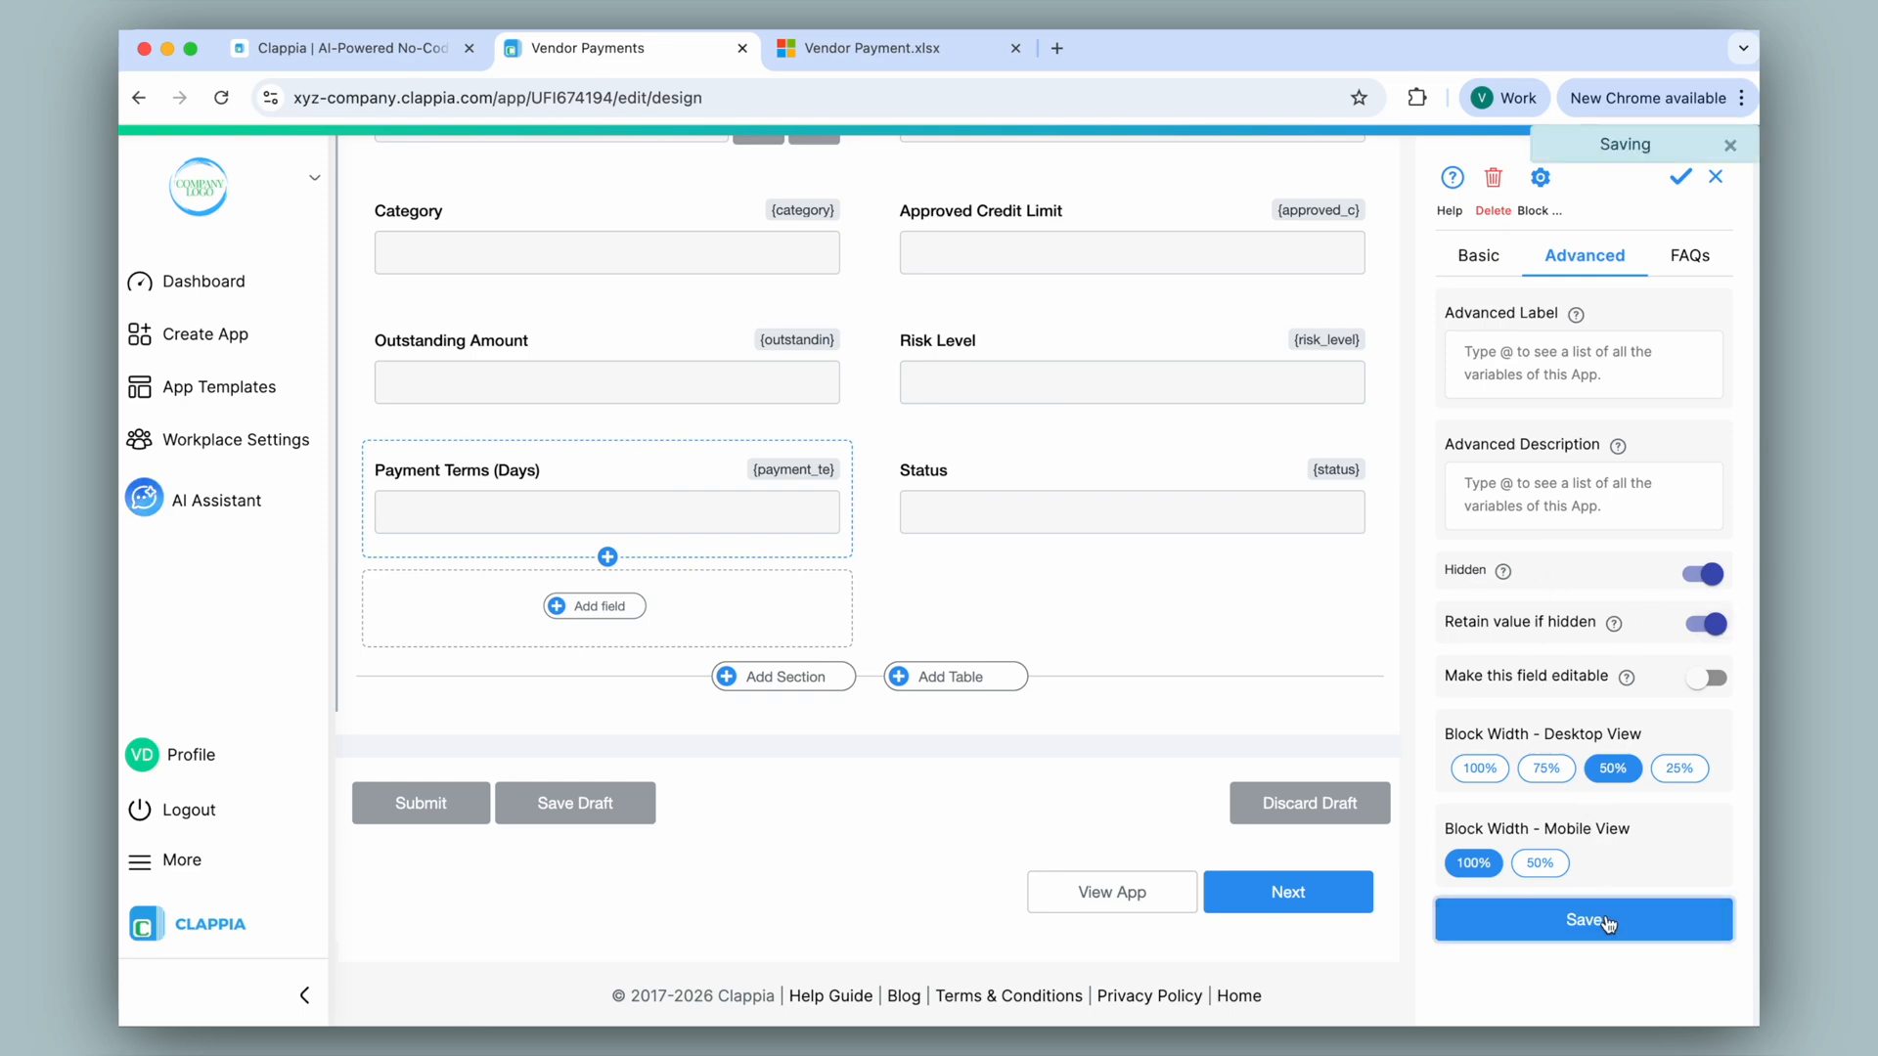
Test the hidden field by looking up vendor ID V-1001 in the live form, and return to the app design.
{"action": "scroll", "coordinate": [829, 537], "scroll_direction": "up", "scroll_amount": 10}
{"action": "left_click", "coordinate": [739, 168]}
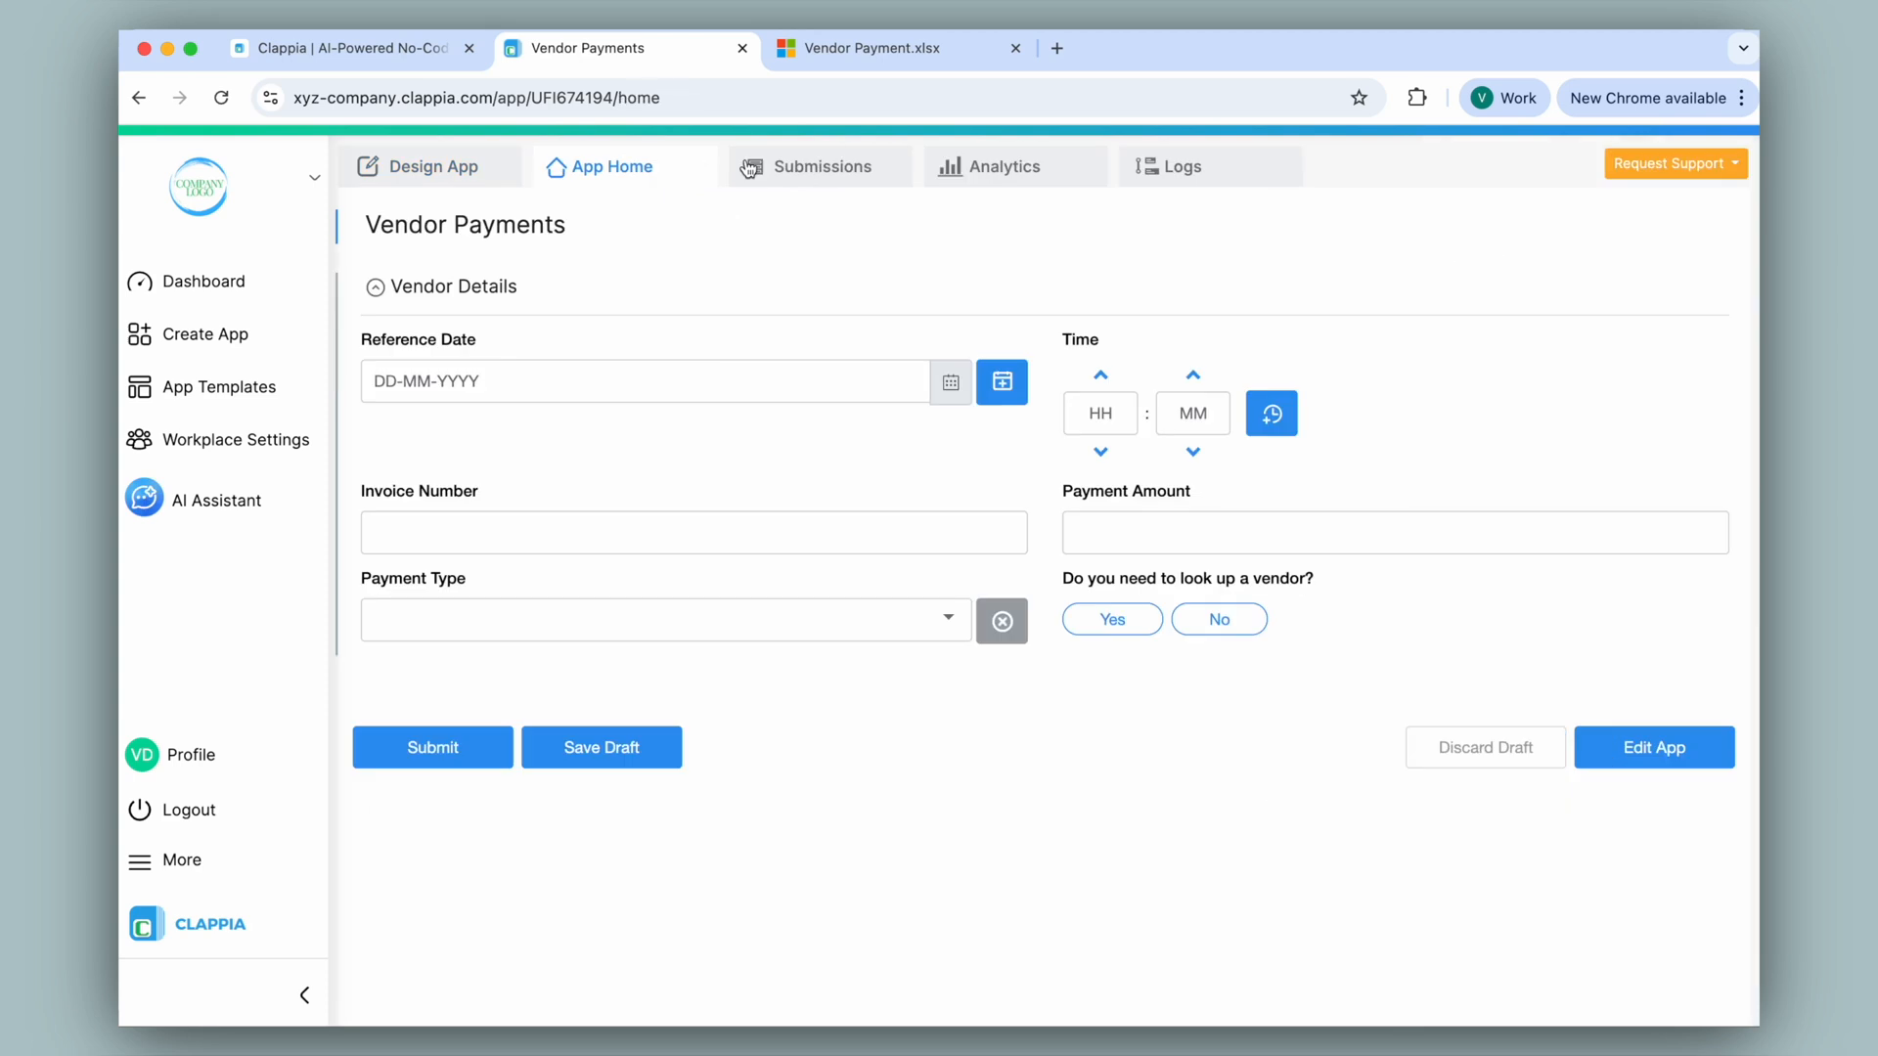
{"action": "left_click", "coordinate": [1111, 626]}
{"action": "left_click", "coordinate": [797, 712]}
{"action": "left_click", "coordinate": [767, 759]}
{"action": "scroll", "coordinate": [1043, 779], "scroll_direction": "down", "scroll_amount": 2}
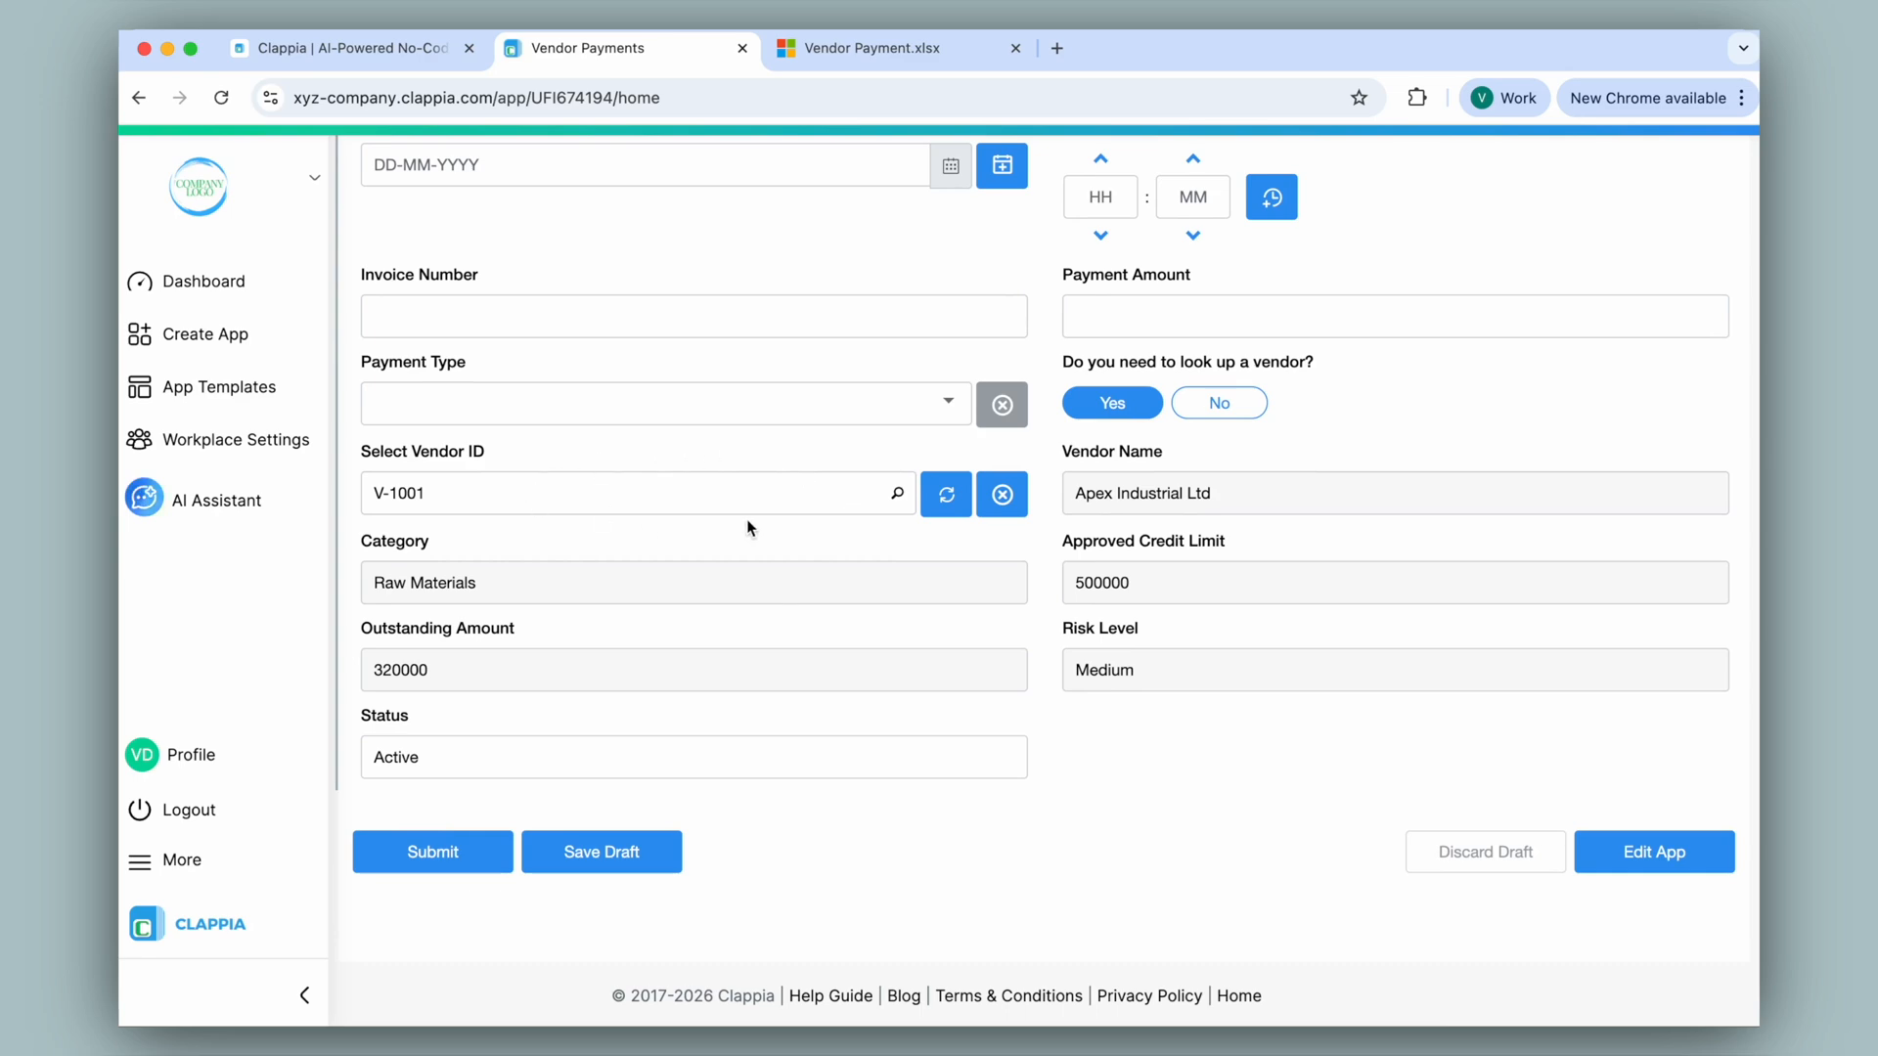
{"action": "scroll", "coordinate": [685, 450], "scroll_direction": "up", "scroll_amount": 3}
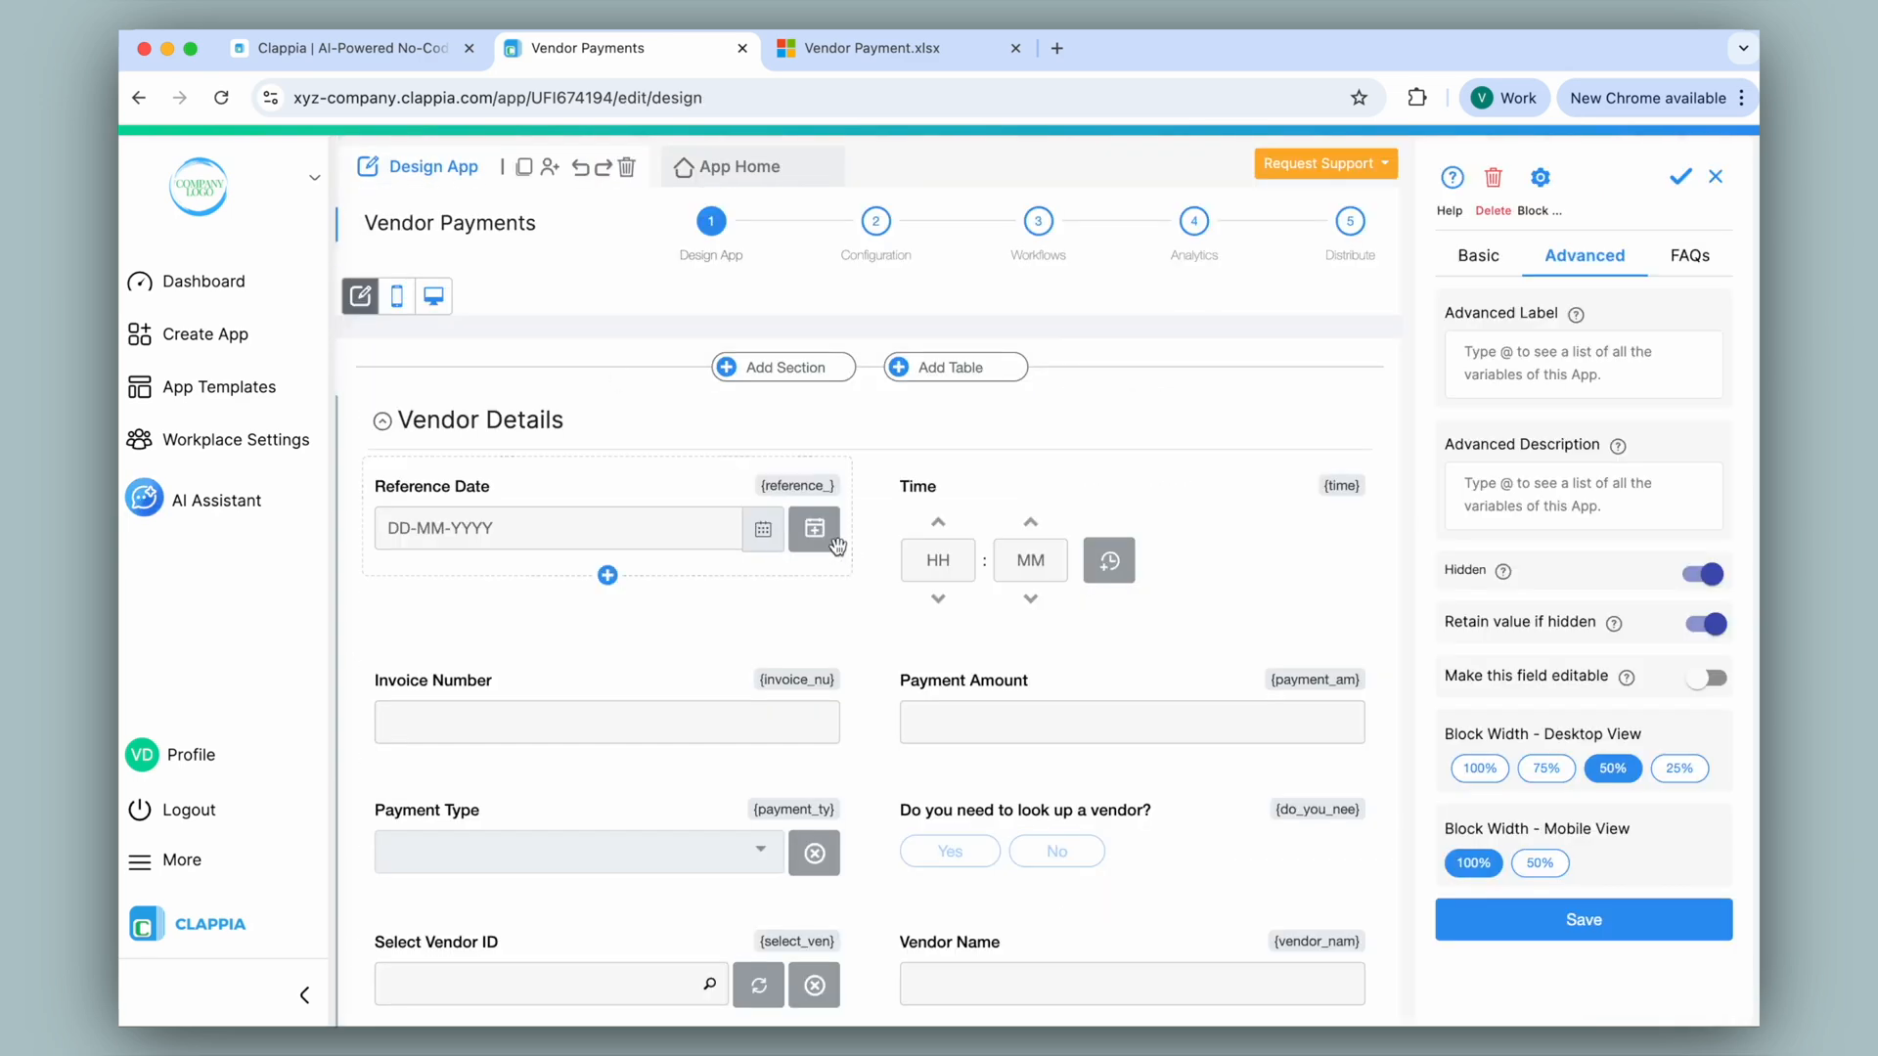
Make the Select Vendor ID lookup field Required in the app design and save the field.
{"action": "scroll", "coordinate": [855, 574], "scroll_direction": "down", "scroll_amount": 5}
{"action": "left_click", "coordinate": [673, 443]}
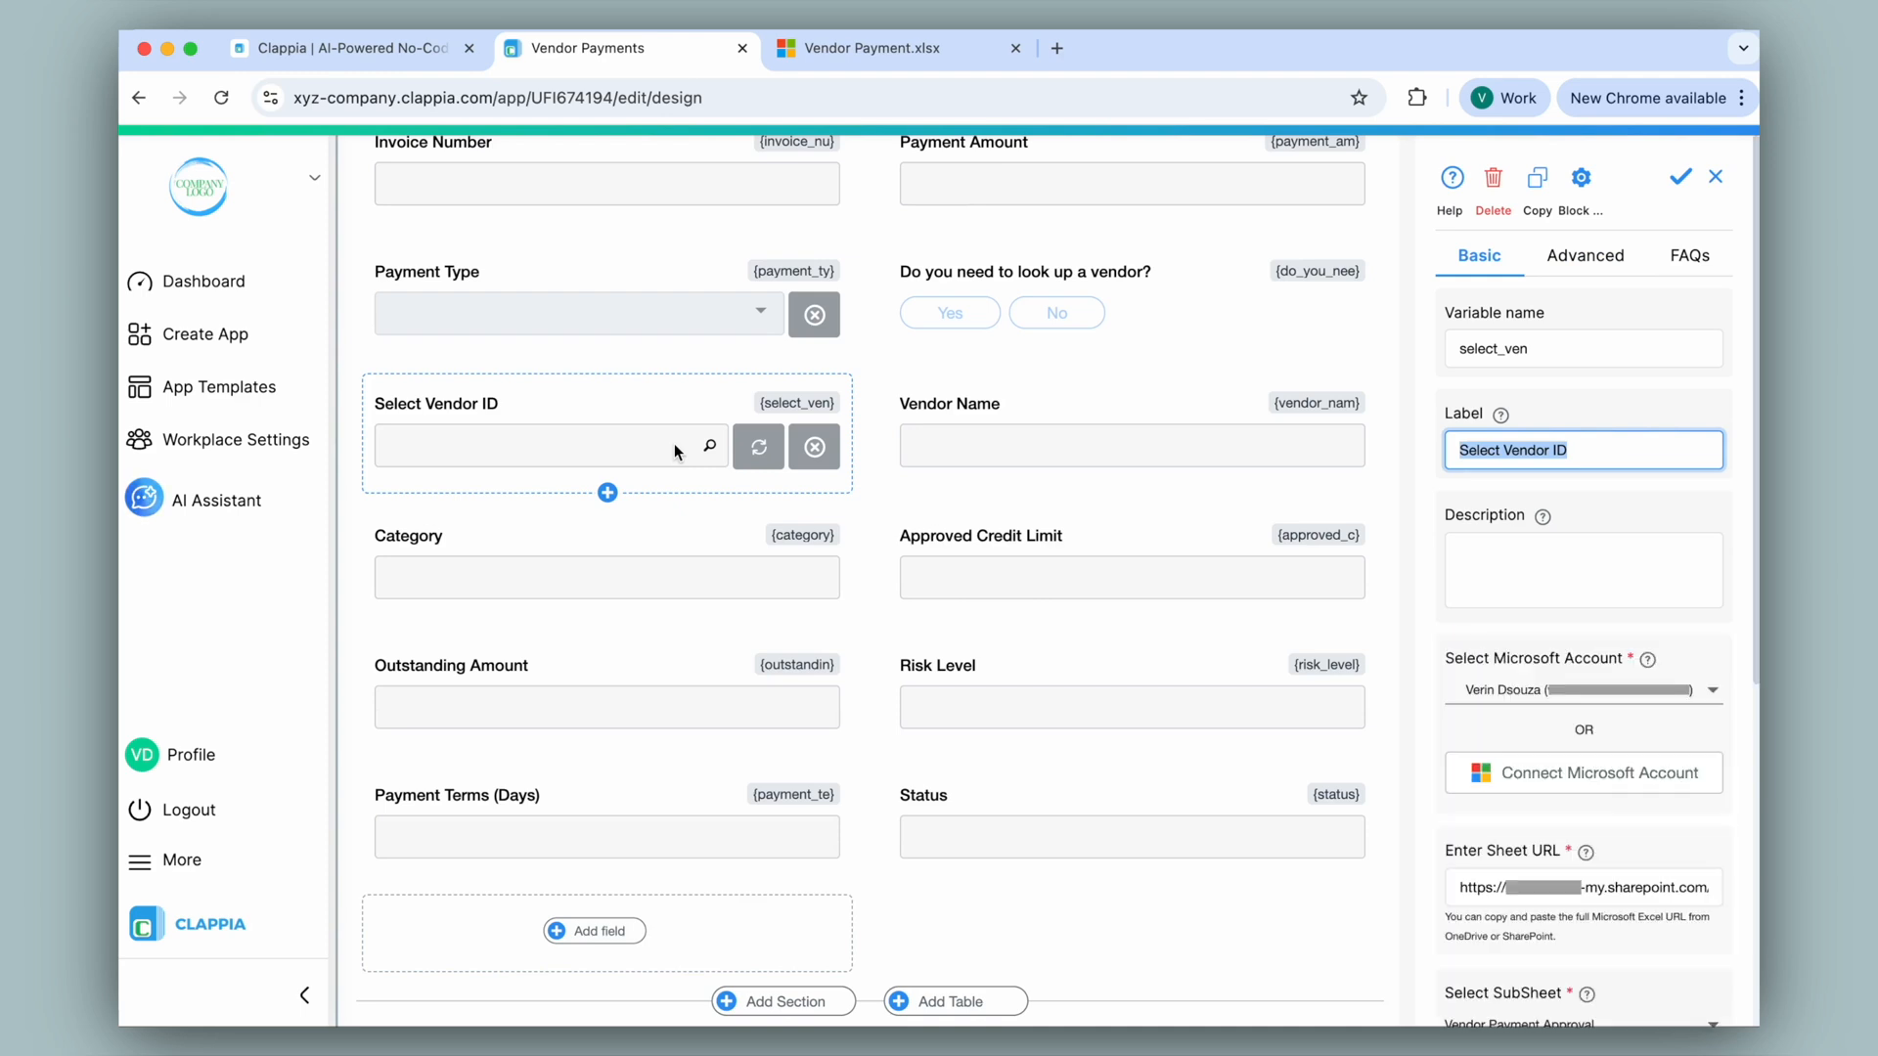
{"action": "scroll", "coordinate": [1585, 586], "scroll_direction": "down", "scroll_amount": 5}
{"action": "left_click_drag", "start_coordinate": [1444, 836], "coordinate": [1710, 849]}
{"action": "left_click", "coordinate": [1708, 841]}
{"action": "left_click", "coordinate": [1589, 980]}
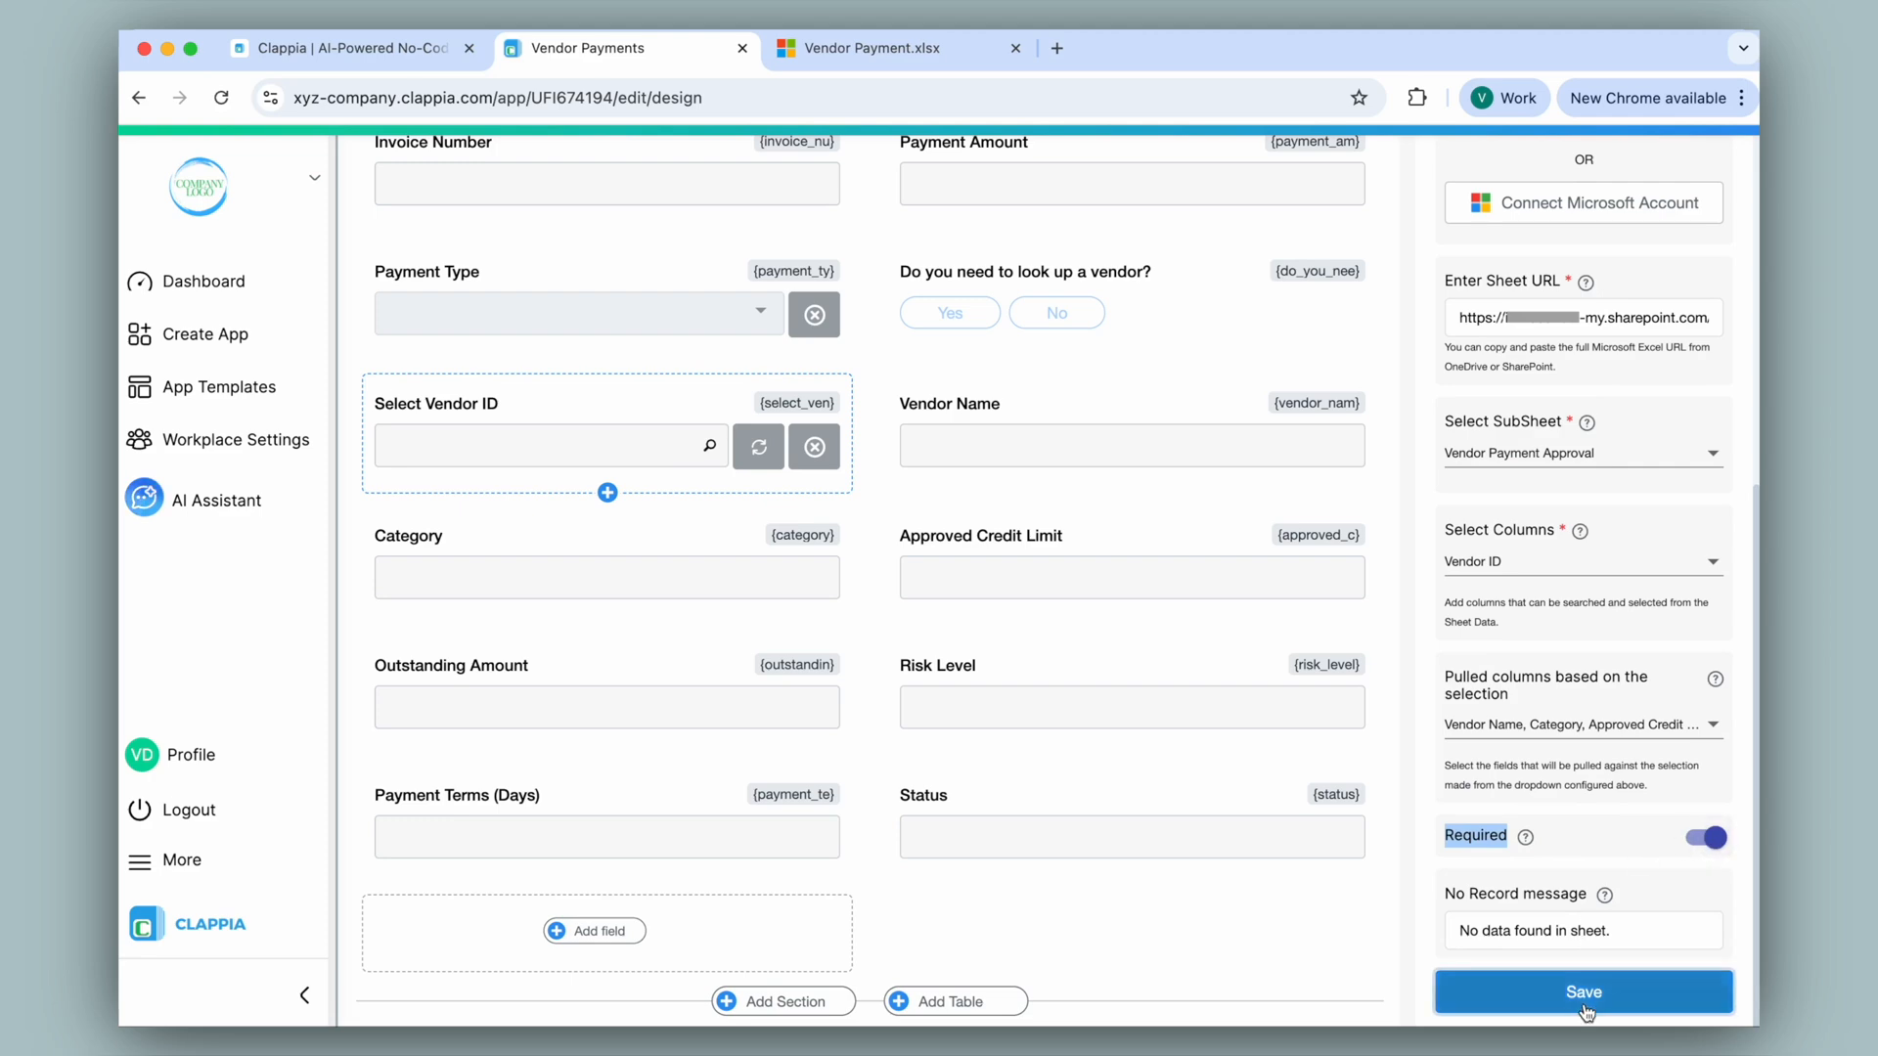
Test the required setting by answering Yes to the vendor lookup question in the live form and submitting without a vendor ID.
{"action": "scroll", "coordinate": [888, 587], "scroll_direction": "up", "scroll_amount": 5}
{"action": "left_click", "coordinate": [767, 168]}
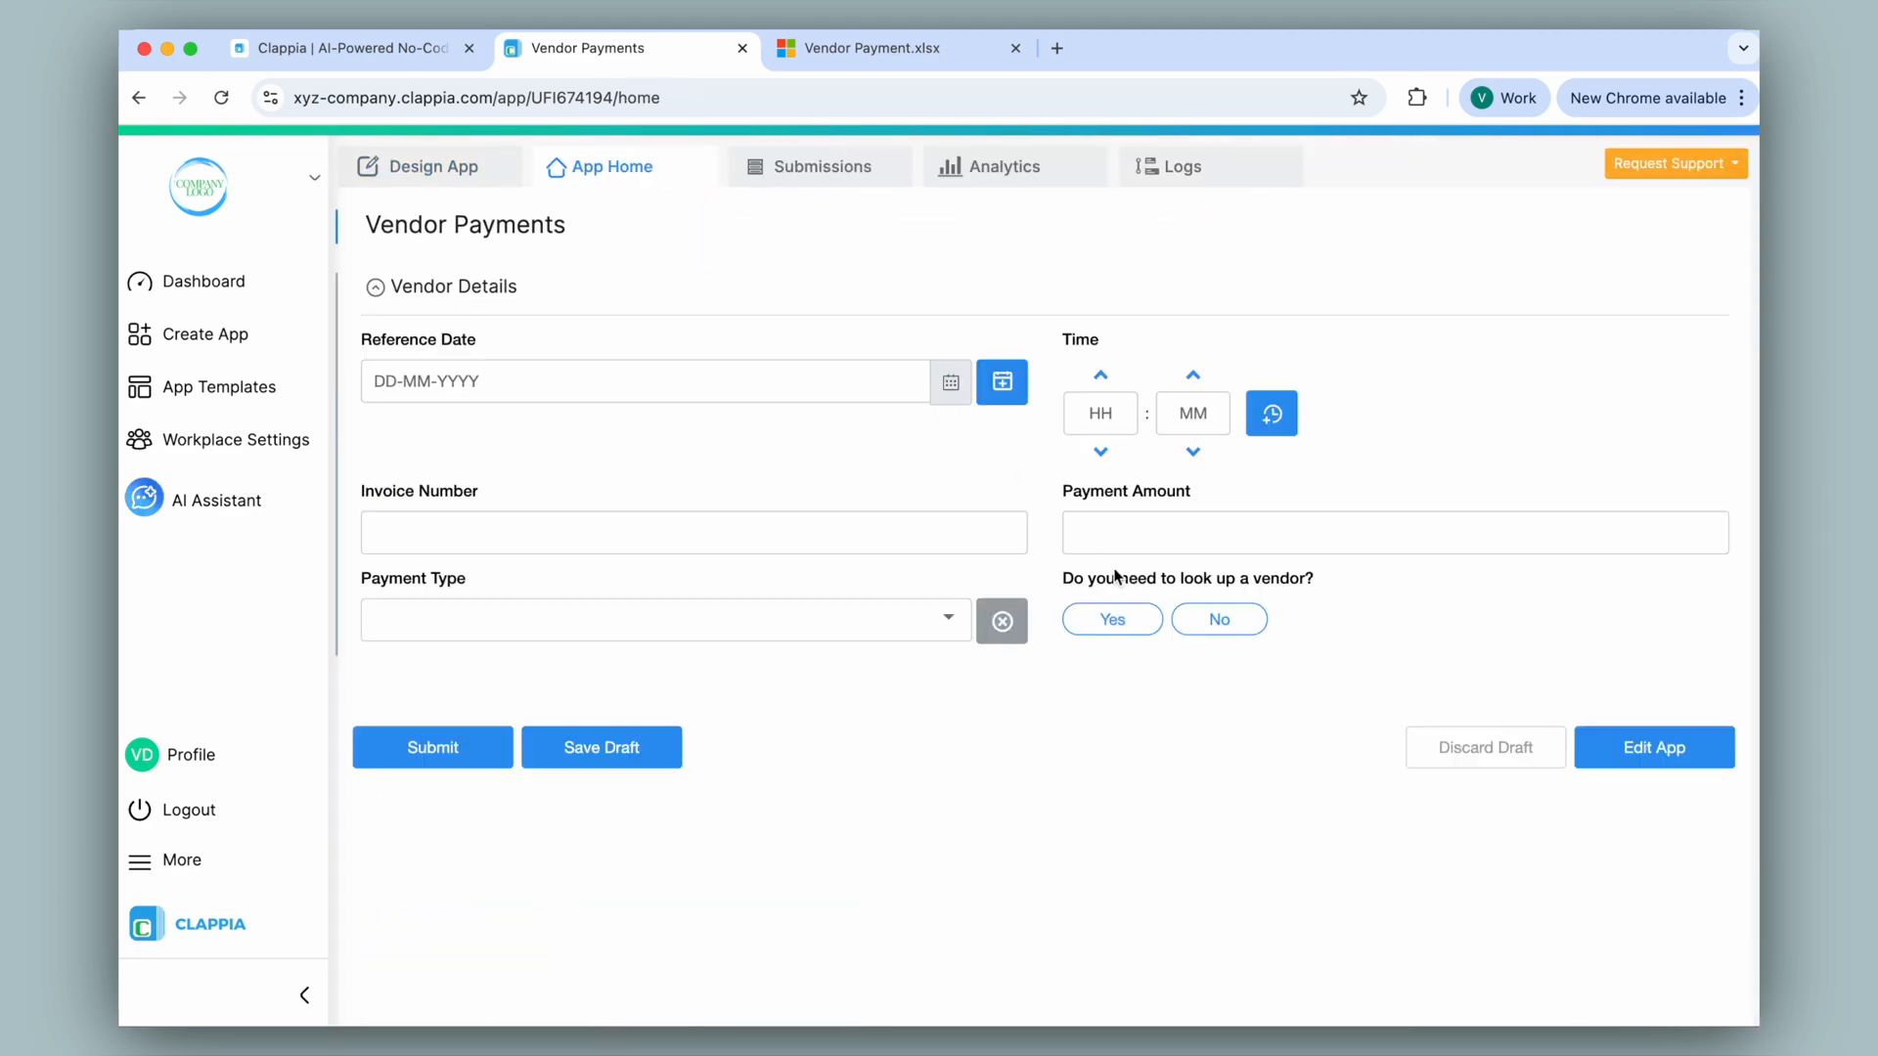
{"action": "left_click", "coordinate": [1097, 626]}
{"action": "scroll", "coordinate": [1040, 636], "scroll_direction": "down", "scroll_amount": 3}
{"action": "left_click", "coordinate": [470, 849]}
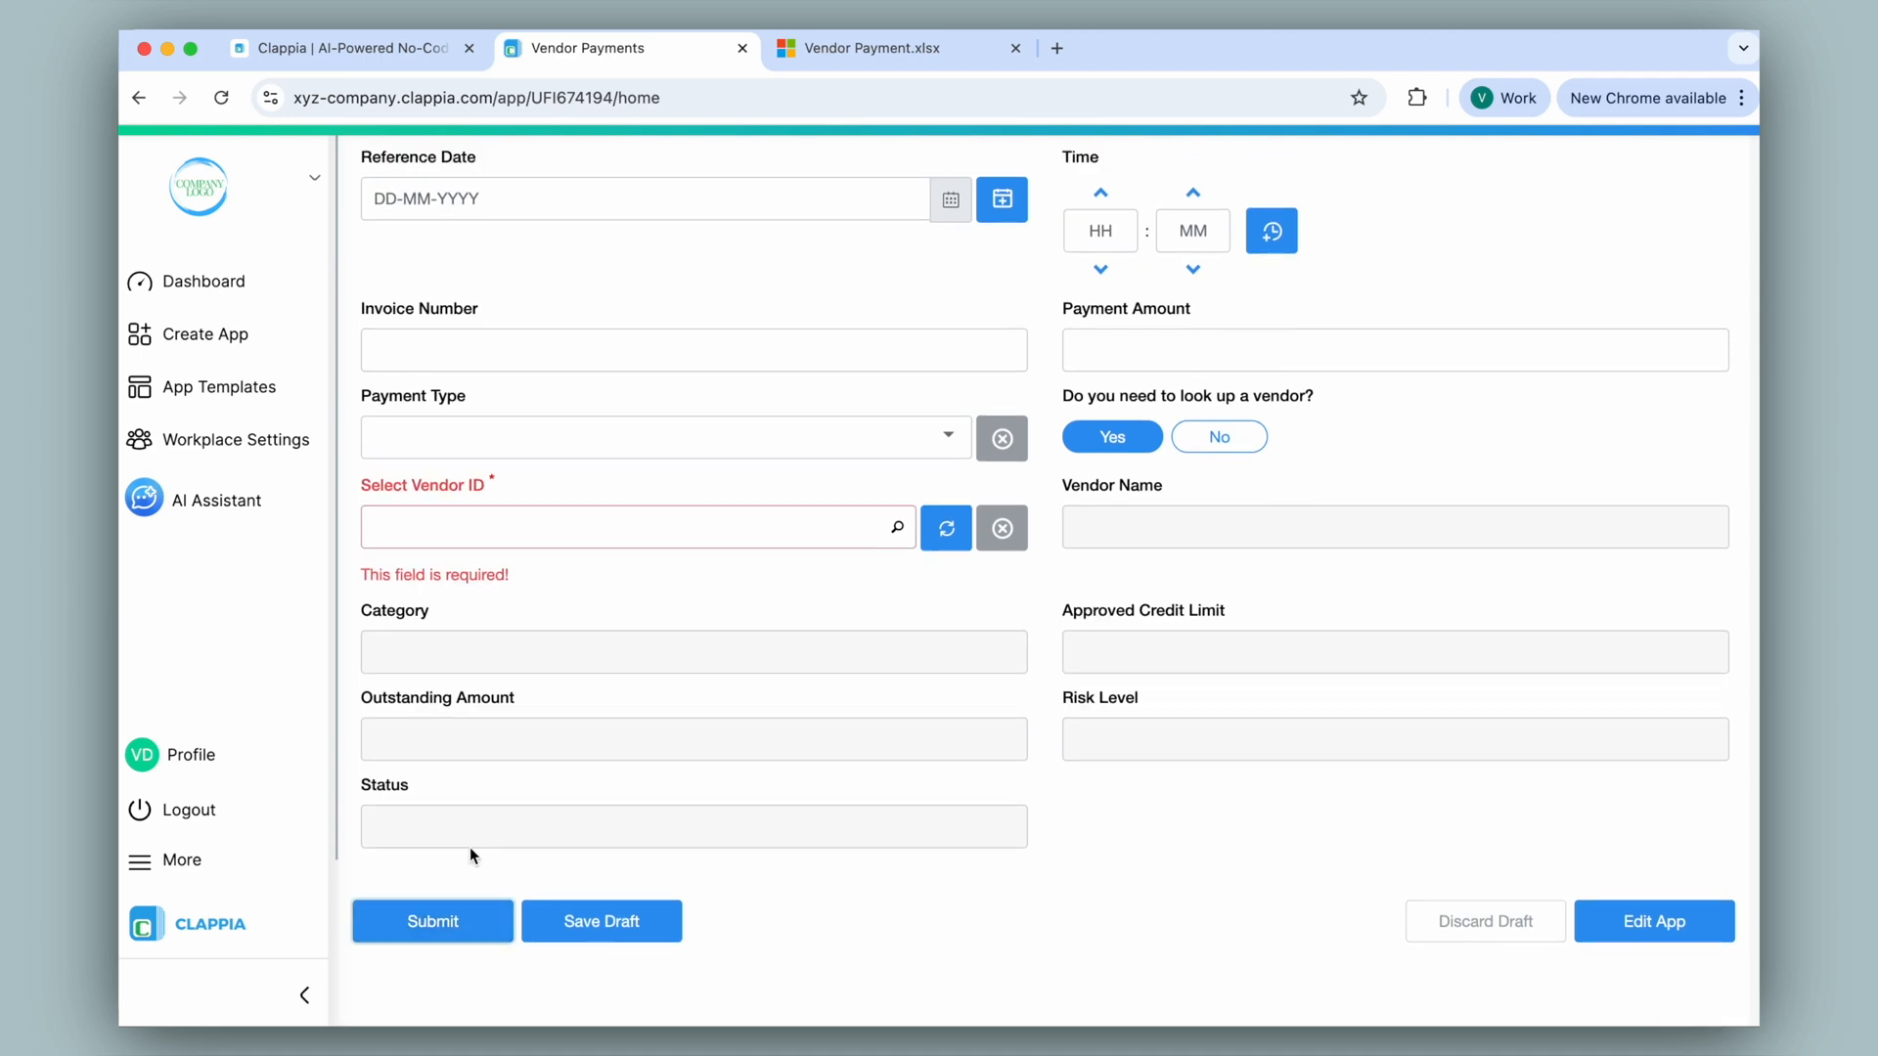
Fill the form's reference date and time with the current date and time, and select vendor ID V-1001.
{"action": "scroll", "coordinate": [469, 832], "scroll_direction": "up", "scroll_amount": 2}
{"action": "left_click", "coordinate": [1002, 381]}
{"action": "left_click", "coordinate": [1271, 413]}
{"action": "scroll", "coordinate": [812, 587], "scroll_direction": "down", "scroll_amount": 2}
{"action": "left_click", "coordinate": [809, 570]}
{"action": "left_click", "coordinate": [421, 625]}
Enter INV-01 as the invoice number, choose Invoice Payment as the payment type, and submit the form.
{"action": "left_click", "coordinate": [685, 398]}
{"action": "type", "text": "INV-01"}
{"action": "left_click", "coordinate": [763, 482]}
{"action": "left_click", "coordinate": [767, 548]}
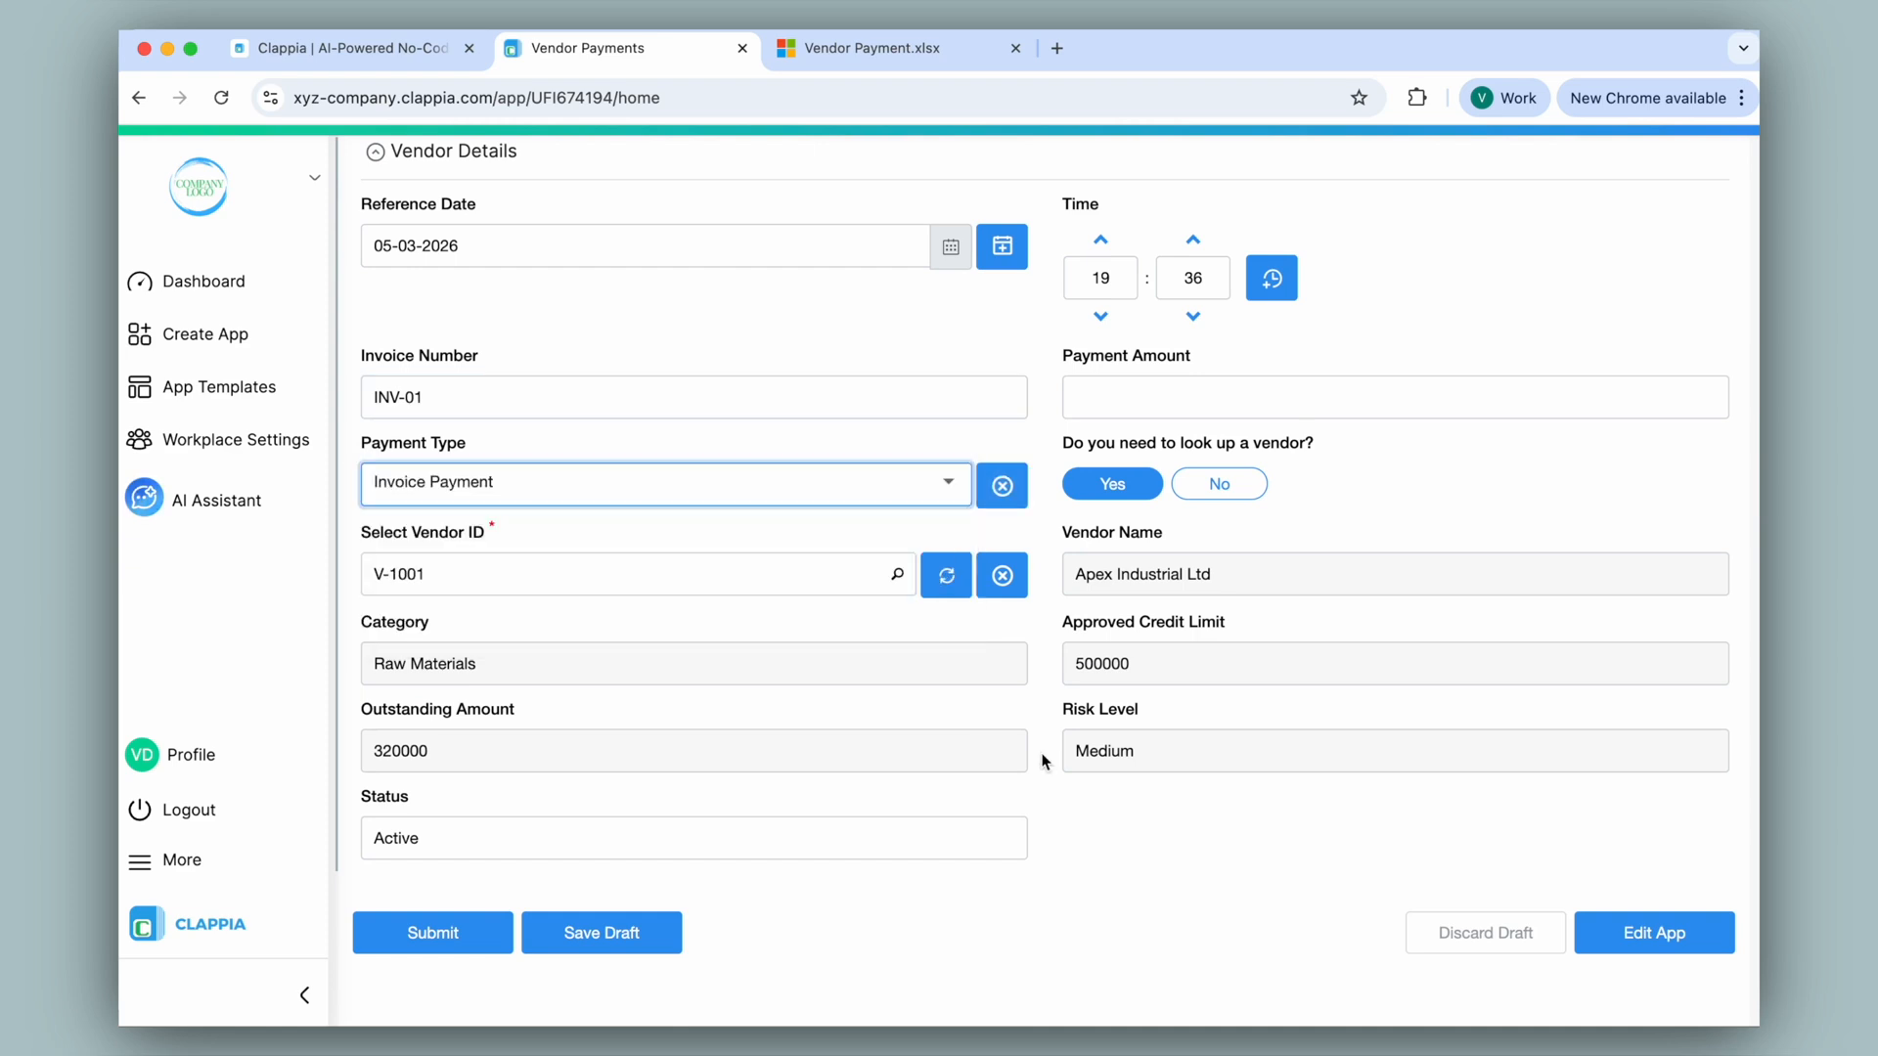
{"action": "left_click", "coordinate": [435, 934]}
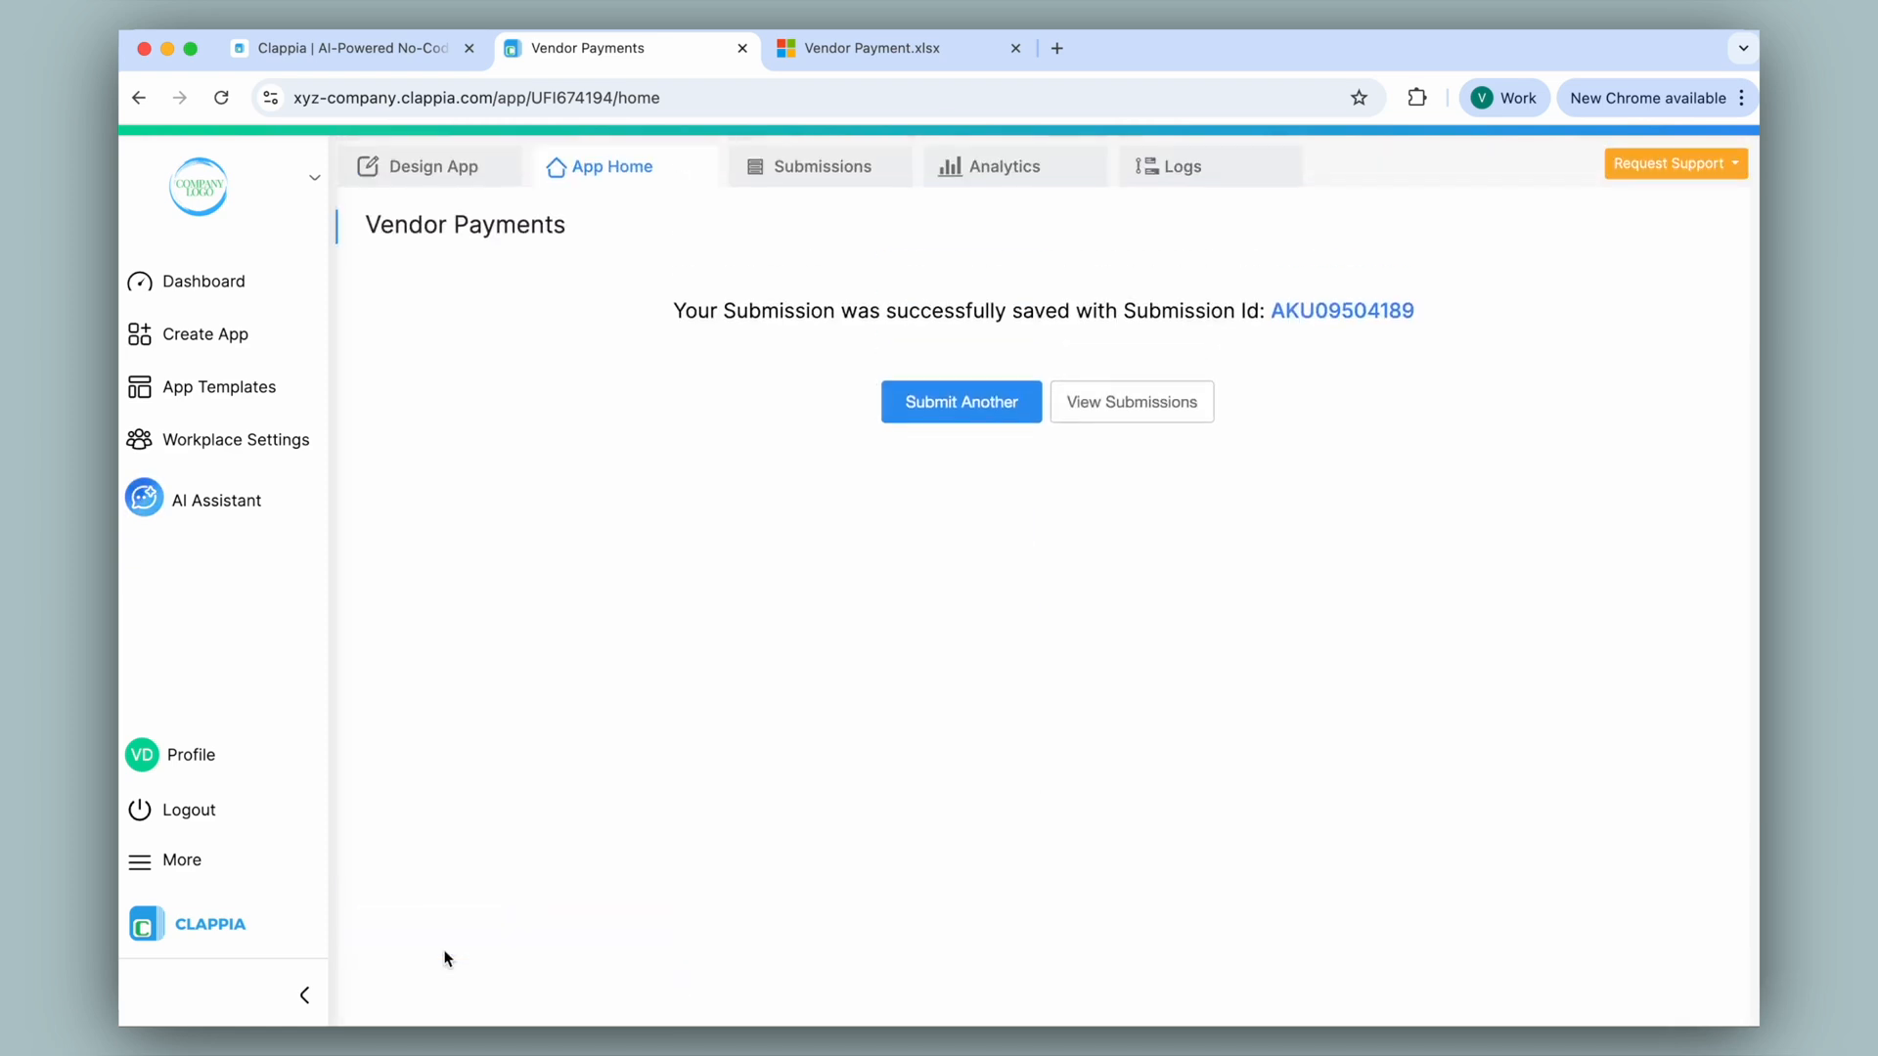
Open the submitted record and test changing its vendor ID to V-1002 without saving.
{"action": "left_click", "coordinate": [811, 172]}
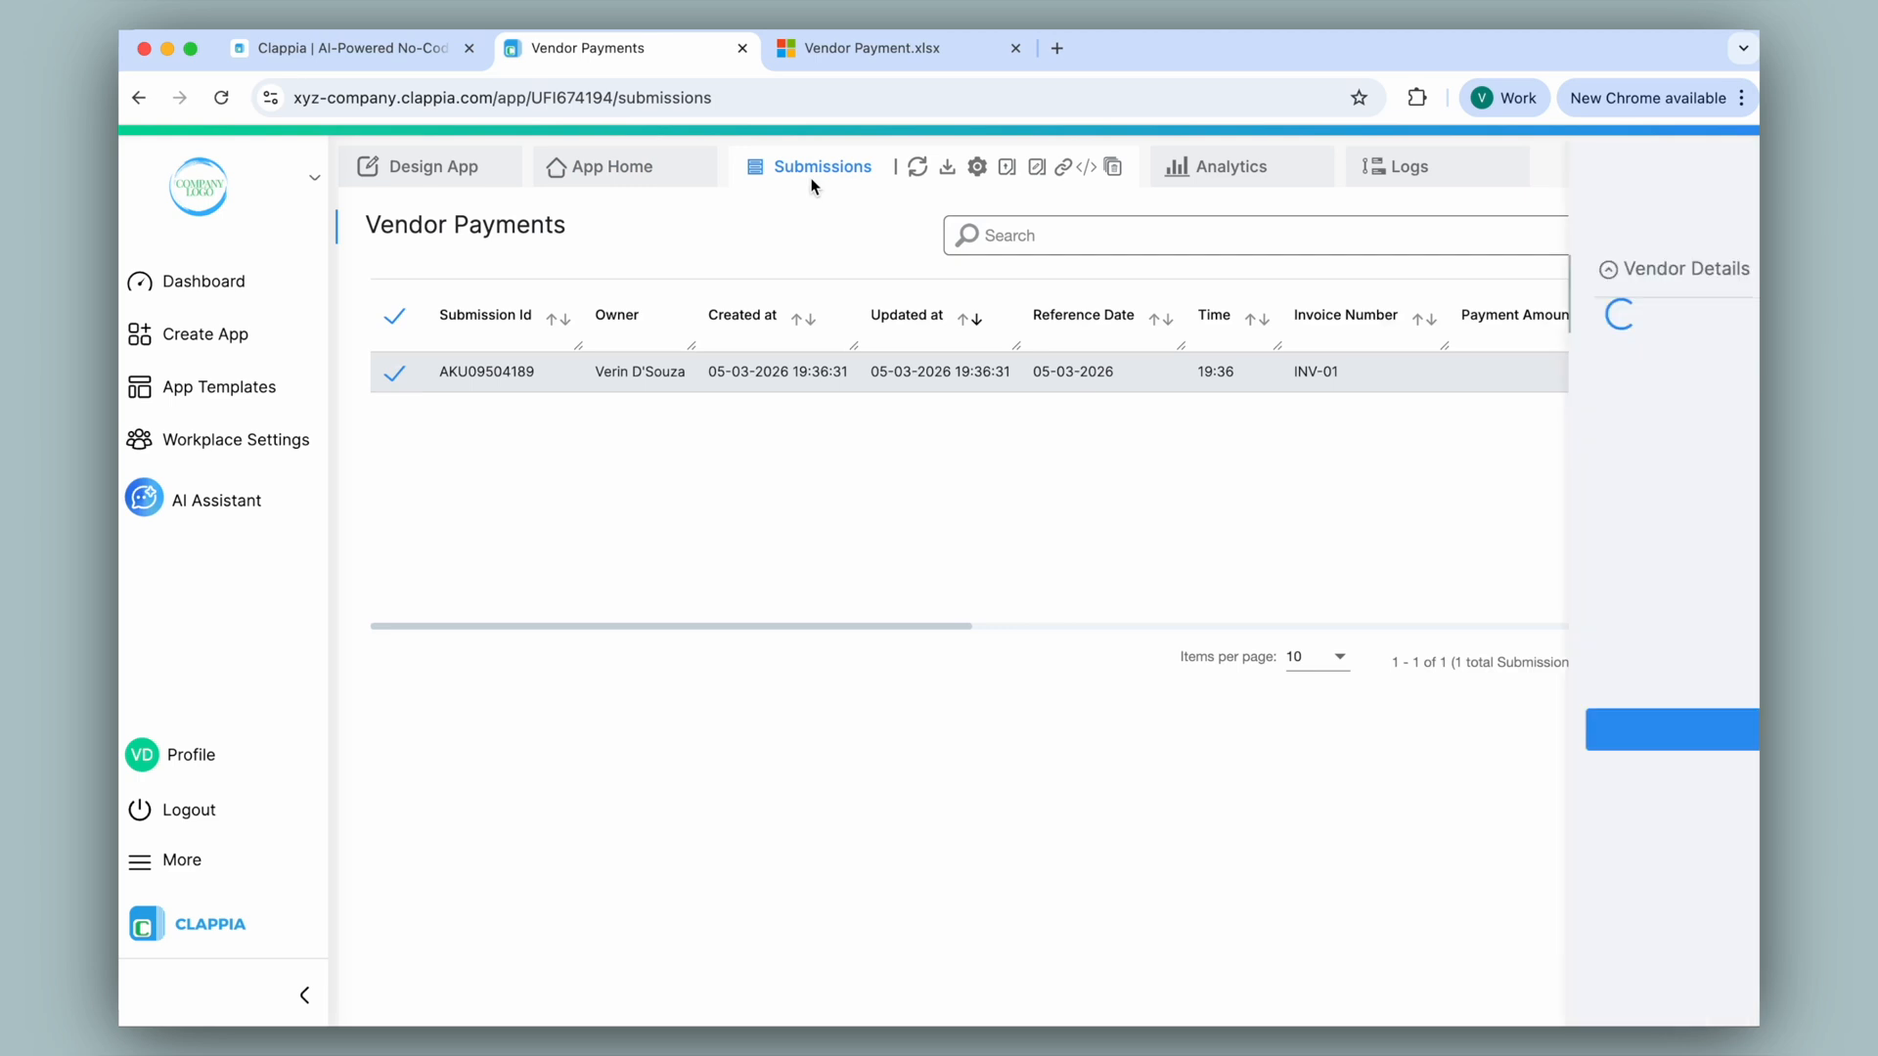
{"action": "scroll", "coordinate": [1478, 421], "scroll_direction": "down", "scroll_amount": 5}
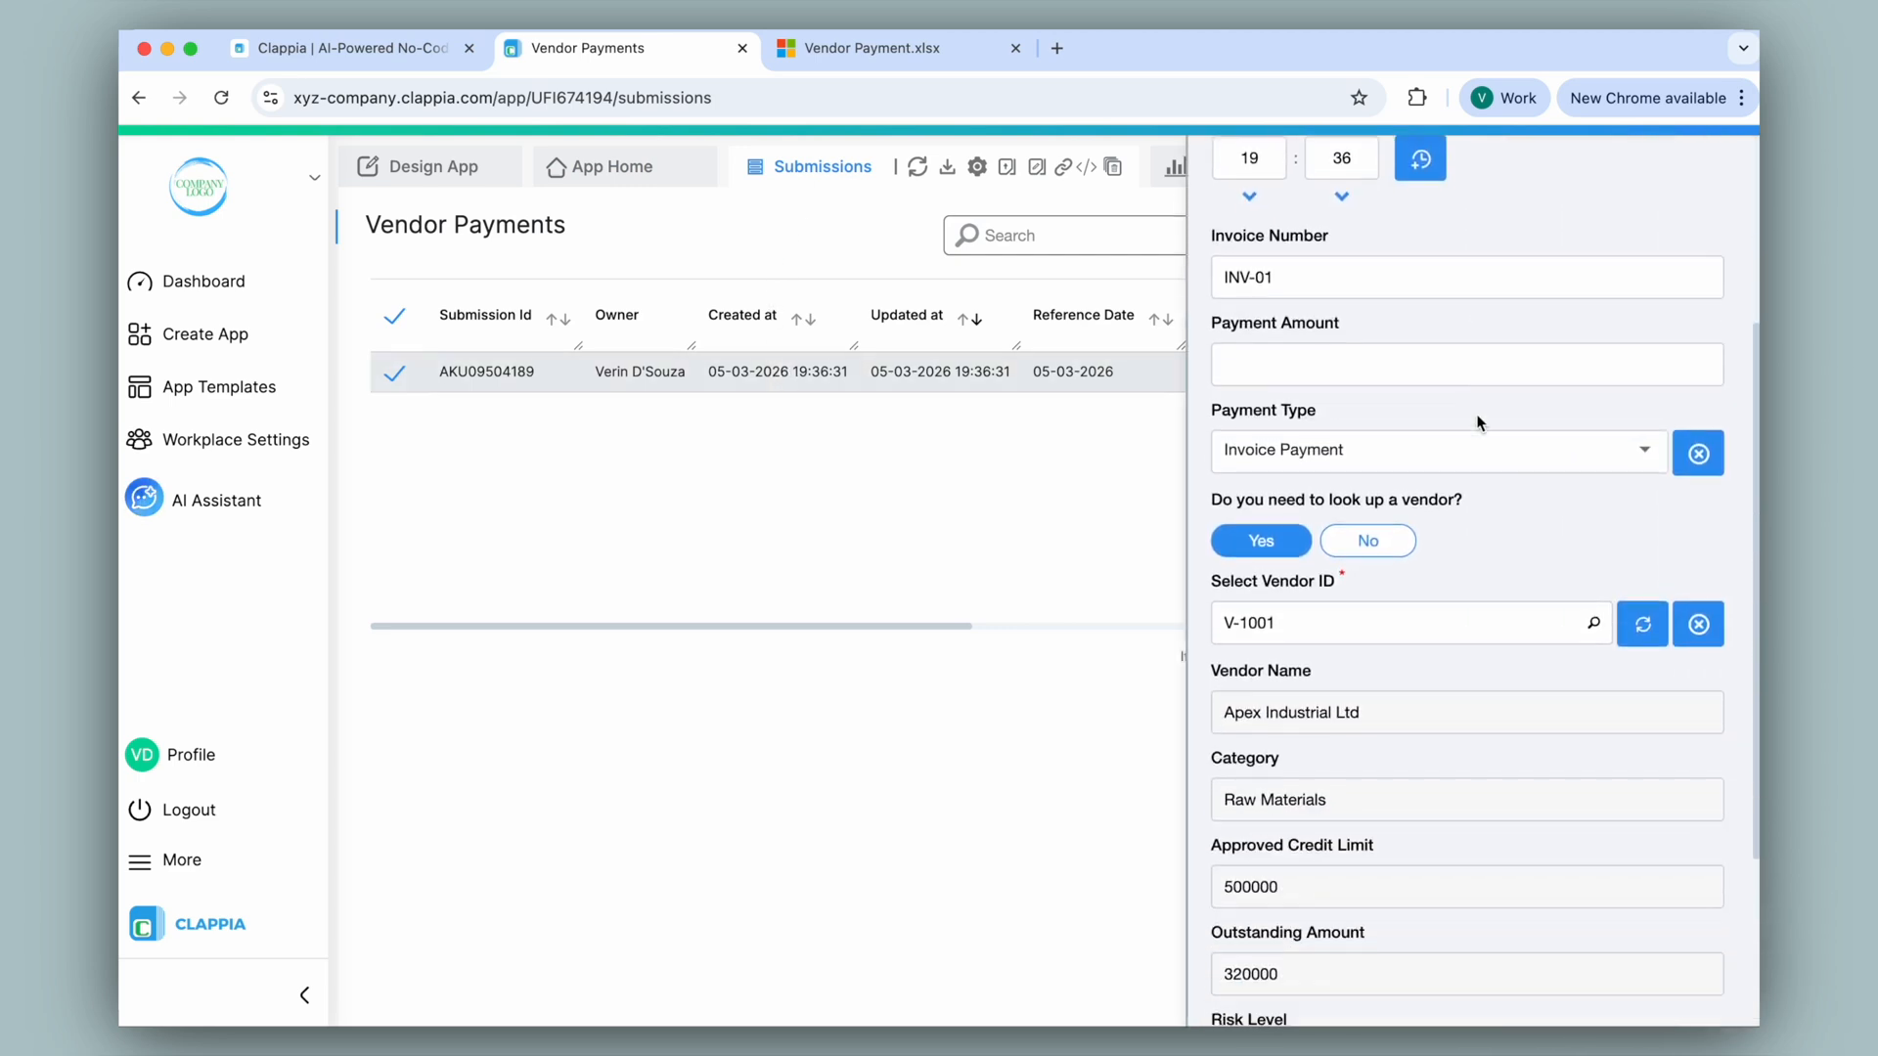
{"action": "scroll", "coordinate": [1478, 421], "scroll_direction": "down", "scroll_amount": 2}
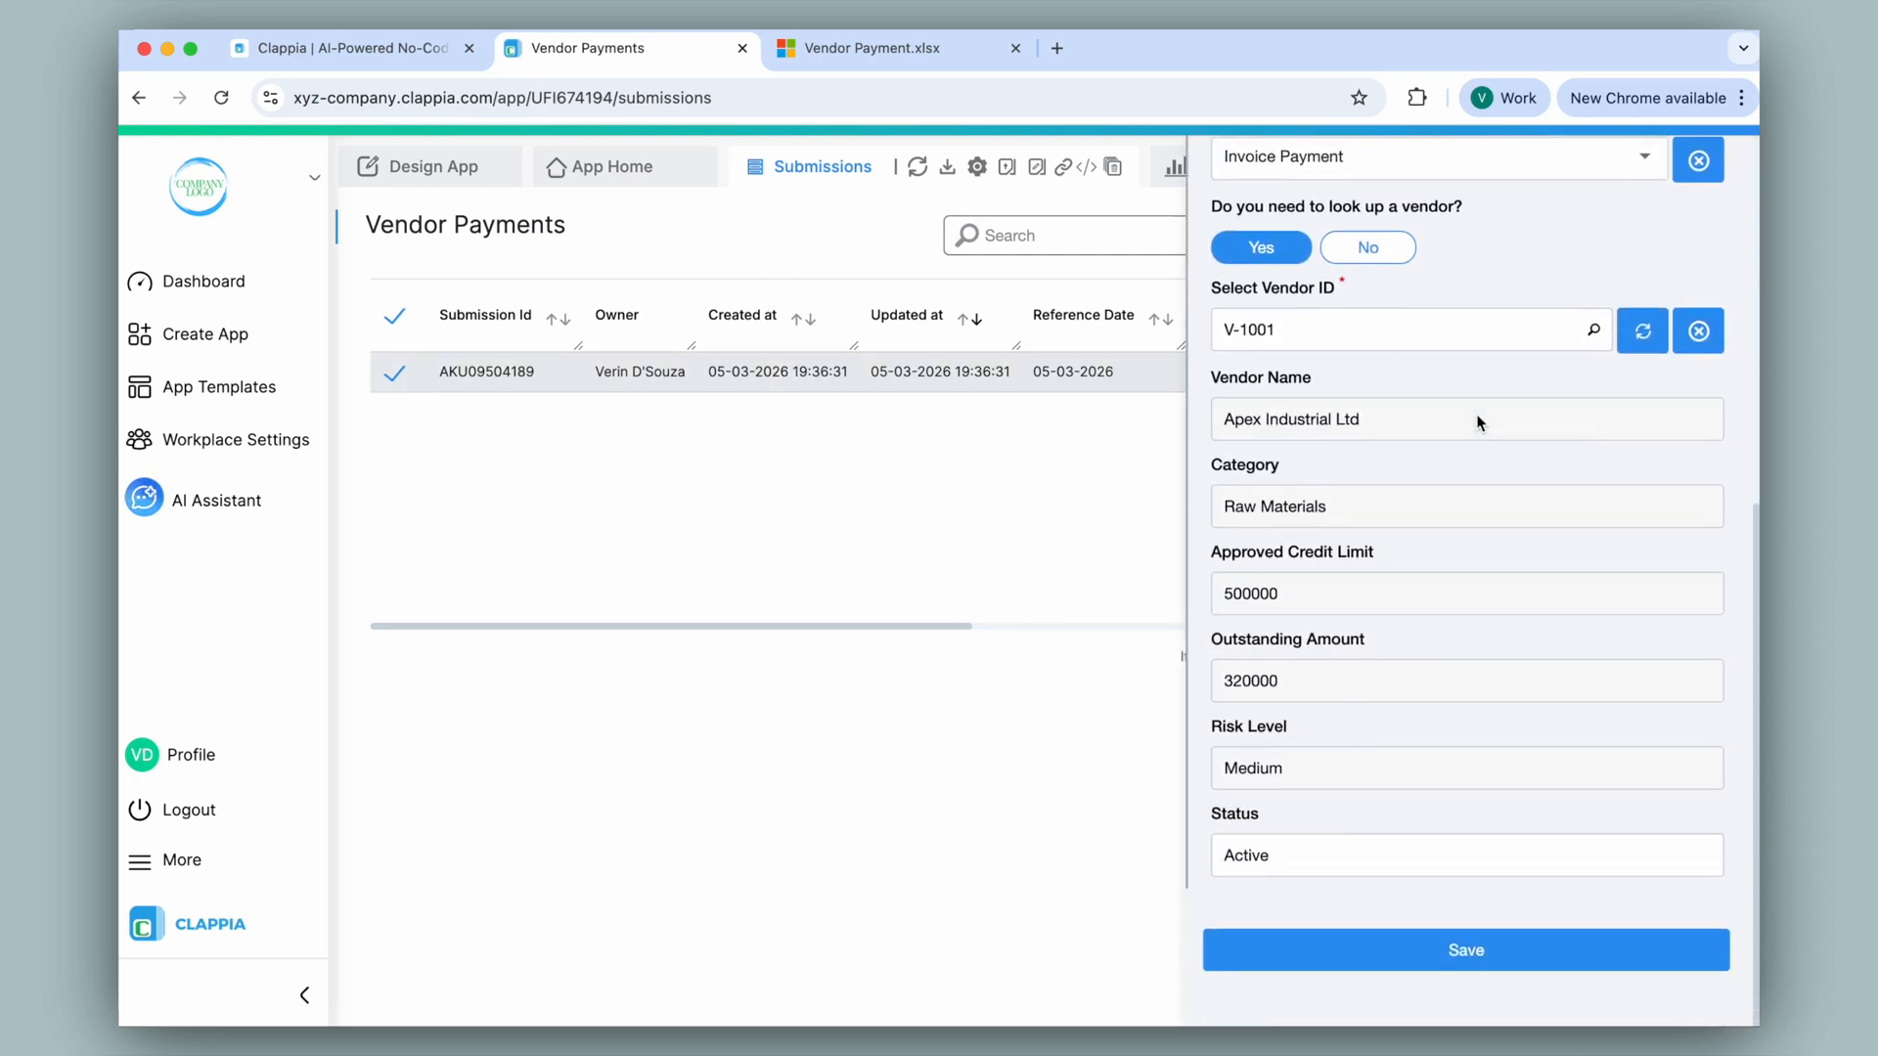
{"action": "left_click", "coordinate": [1399, 330]}
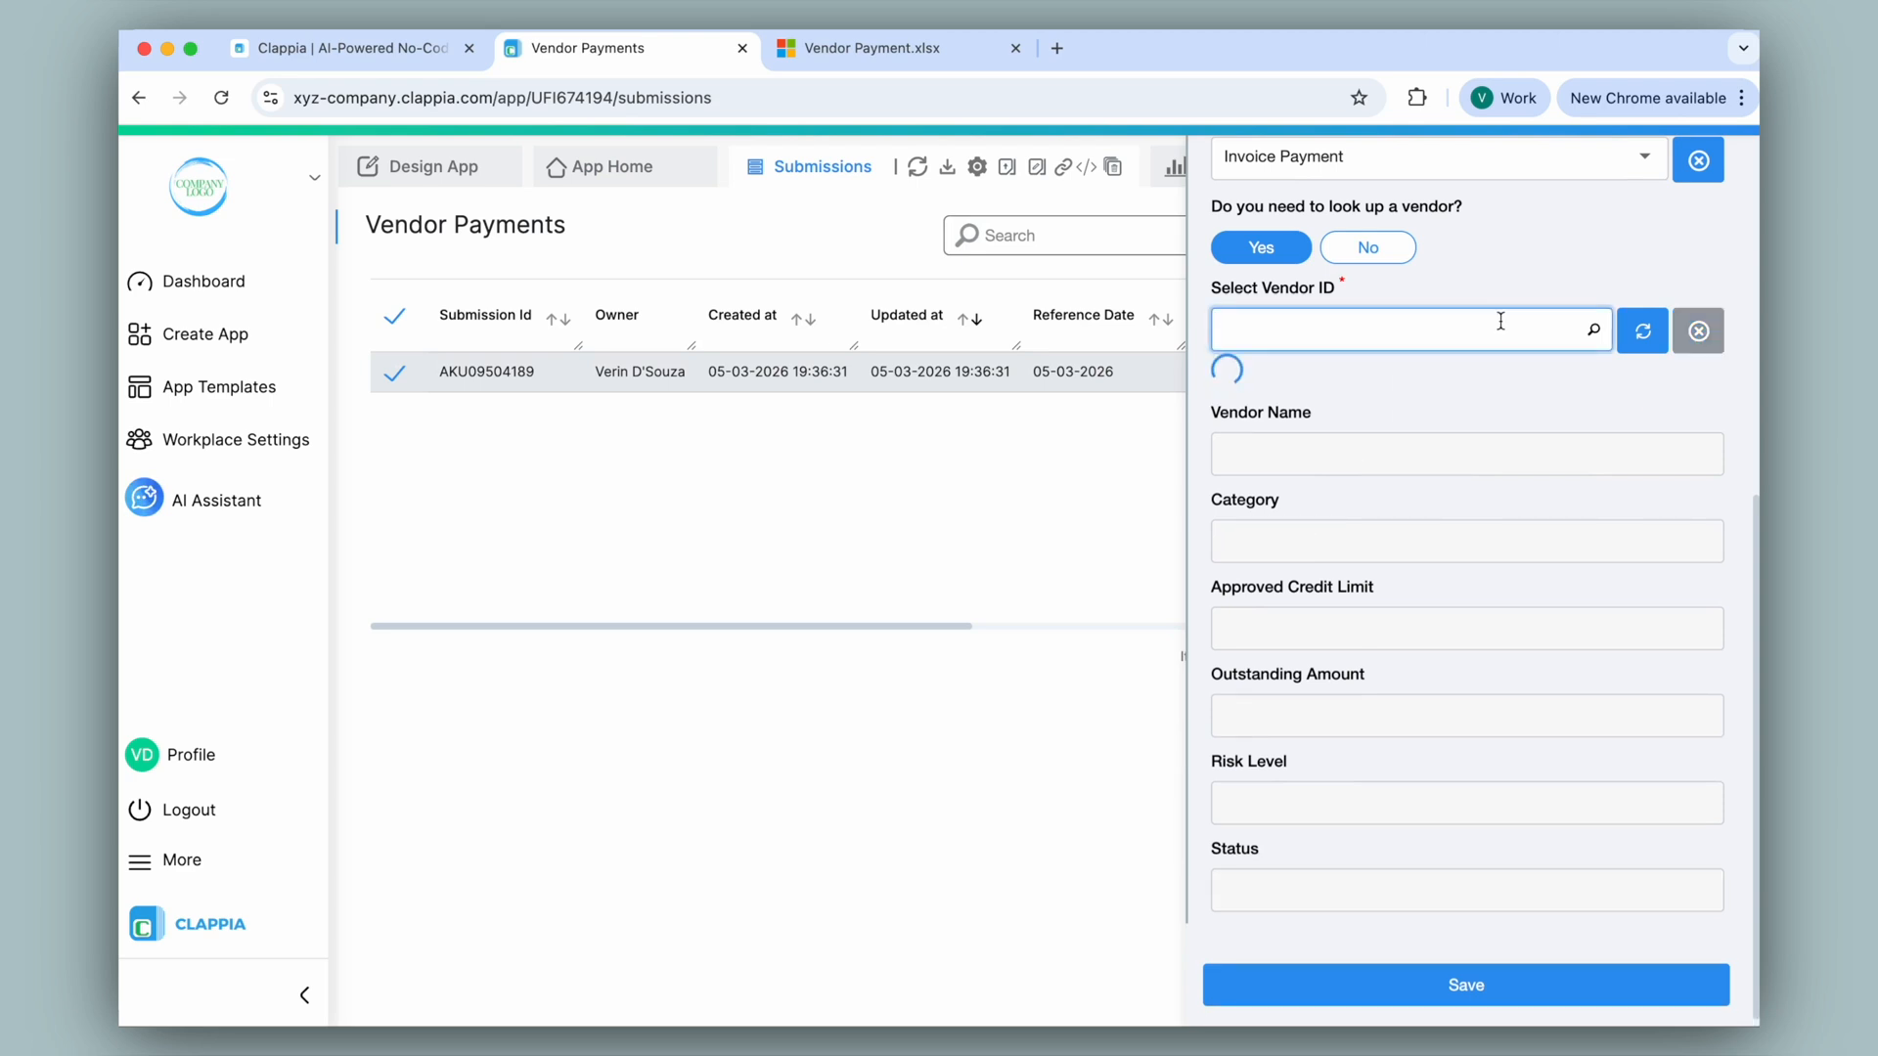
{"action": "left_click", "coordinate": [1502, 436]}
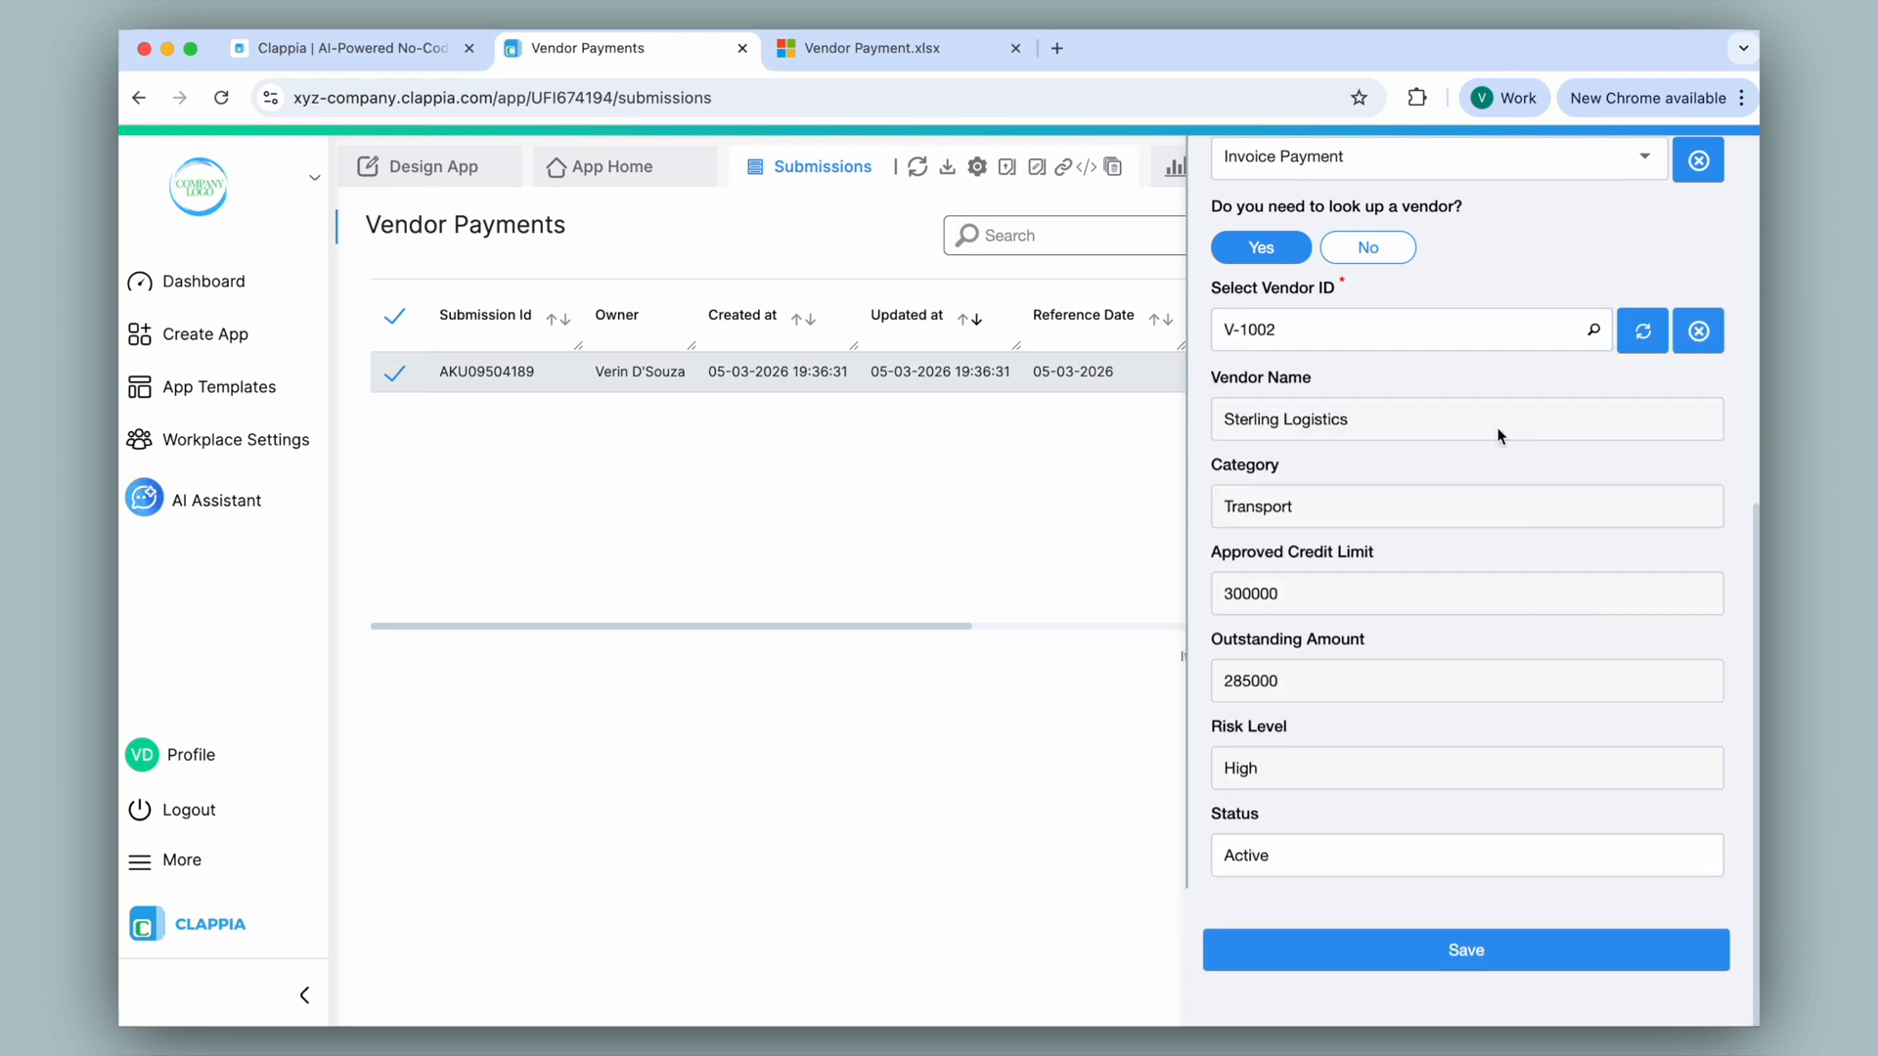
Disable Allow value to be changed after initial submission for the Select Vendor ID field in the app design and save it.
{"action": "left_click", "coordinate": [430, 174]}
{"action": "left_click", "coordinate": [1594, 262]}
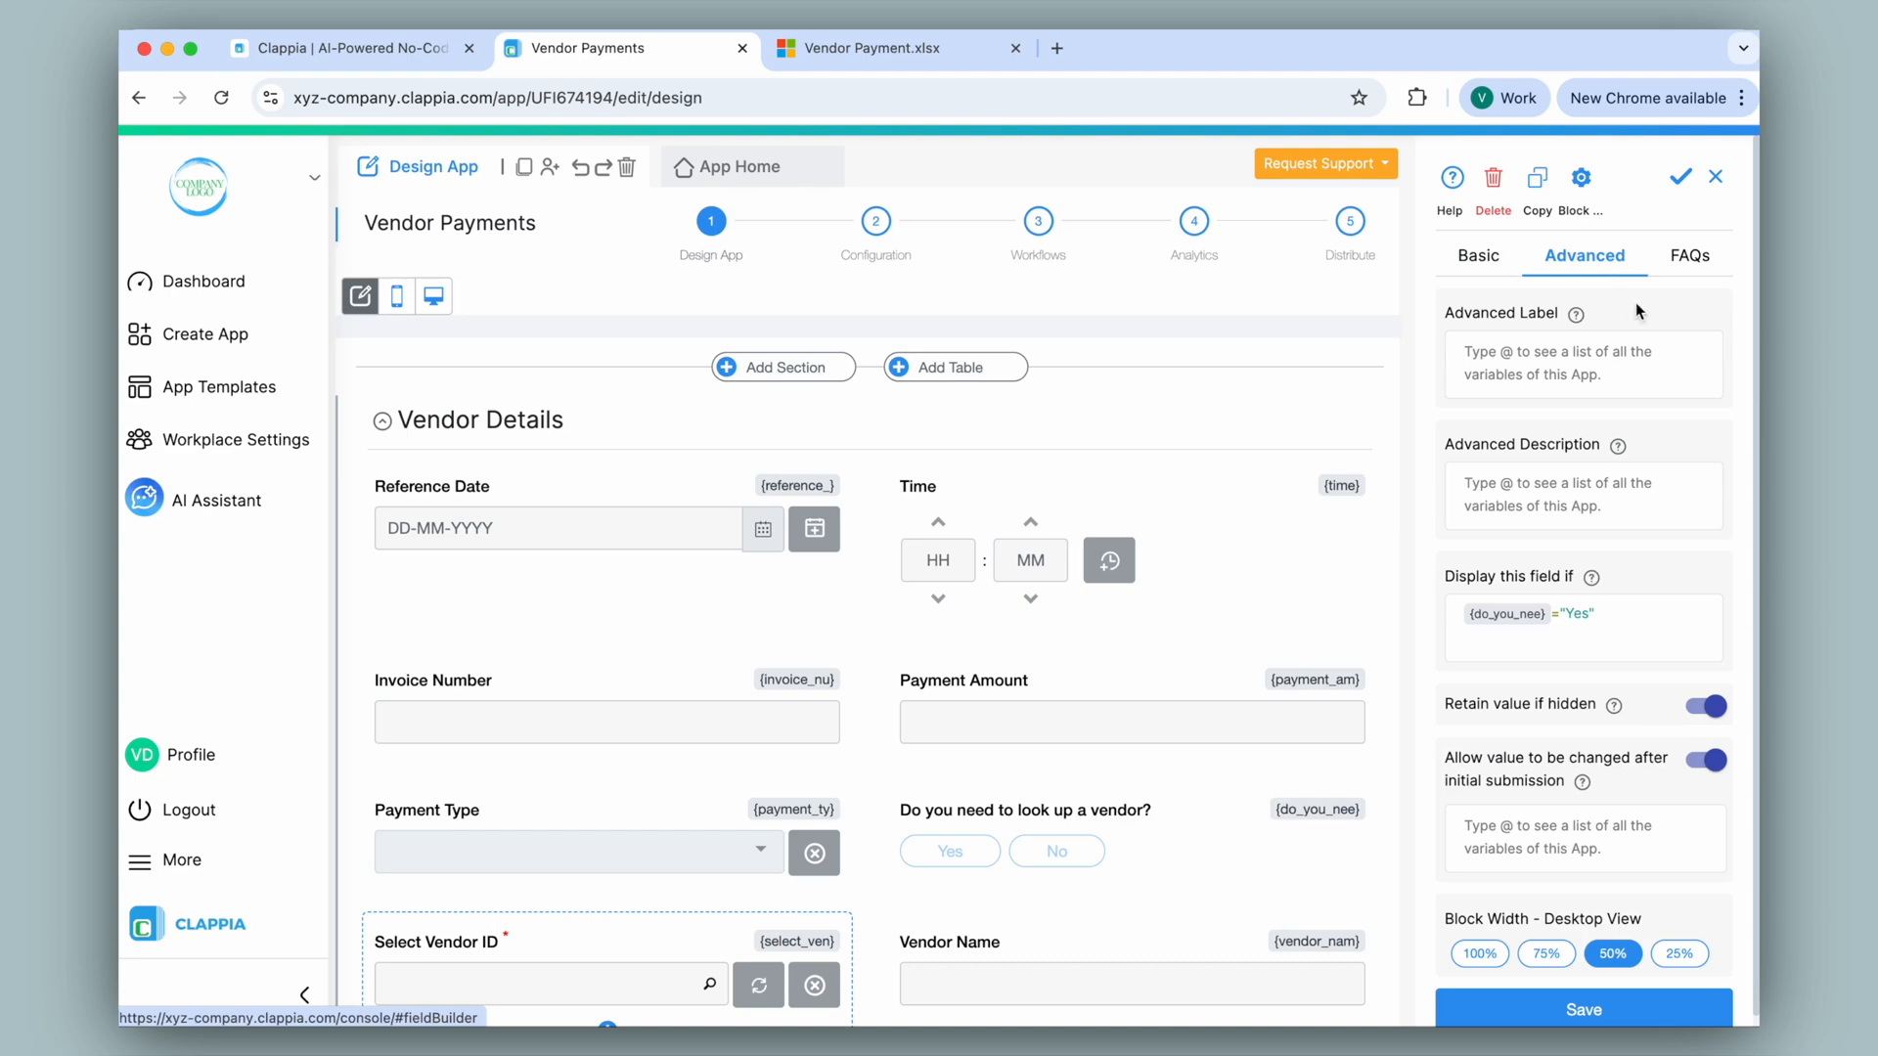
{"action": "left_click_drag", "start_coordinate": [1434, 758], "coordinate": [1563, 783]}
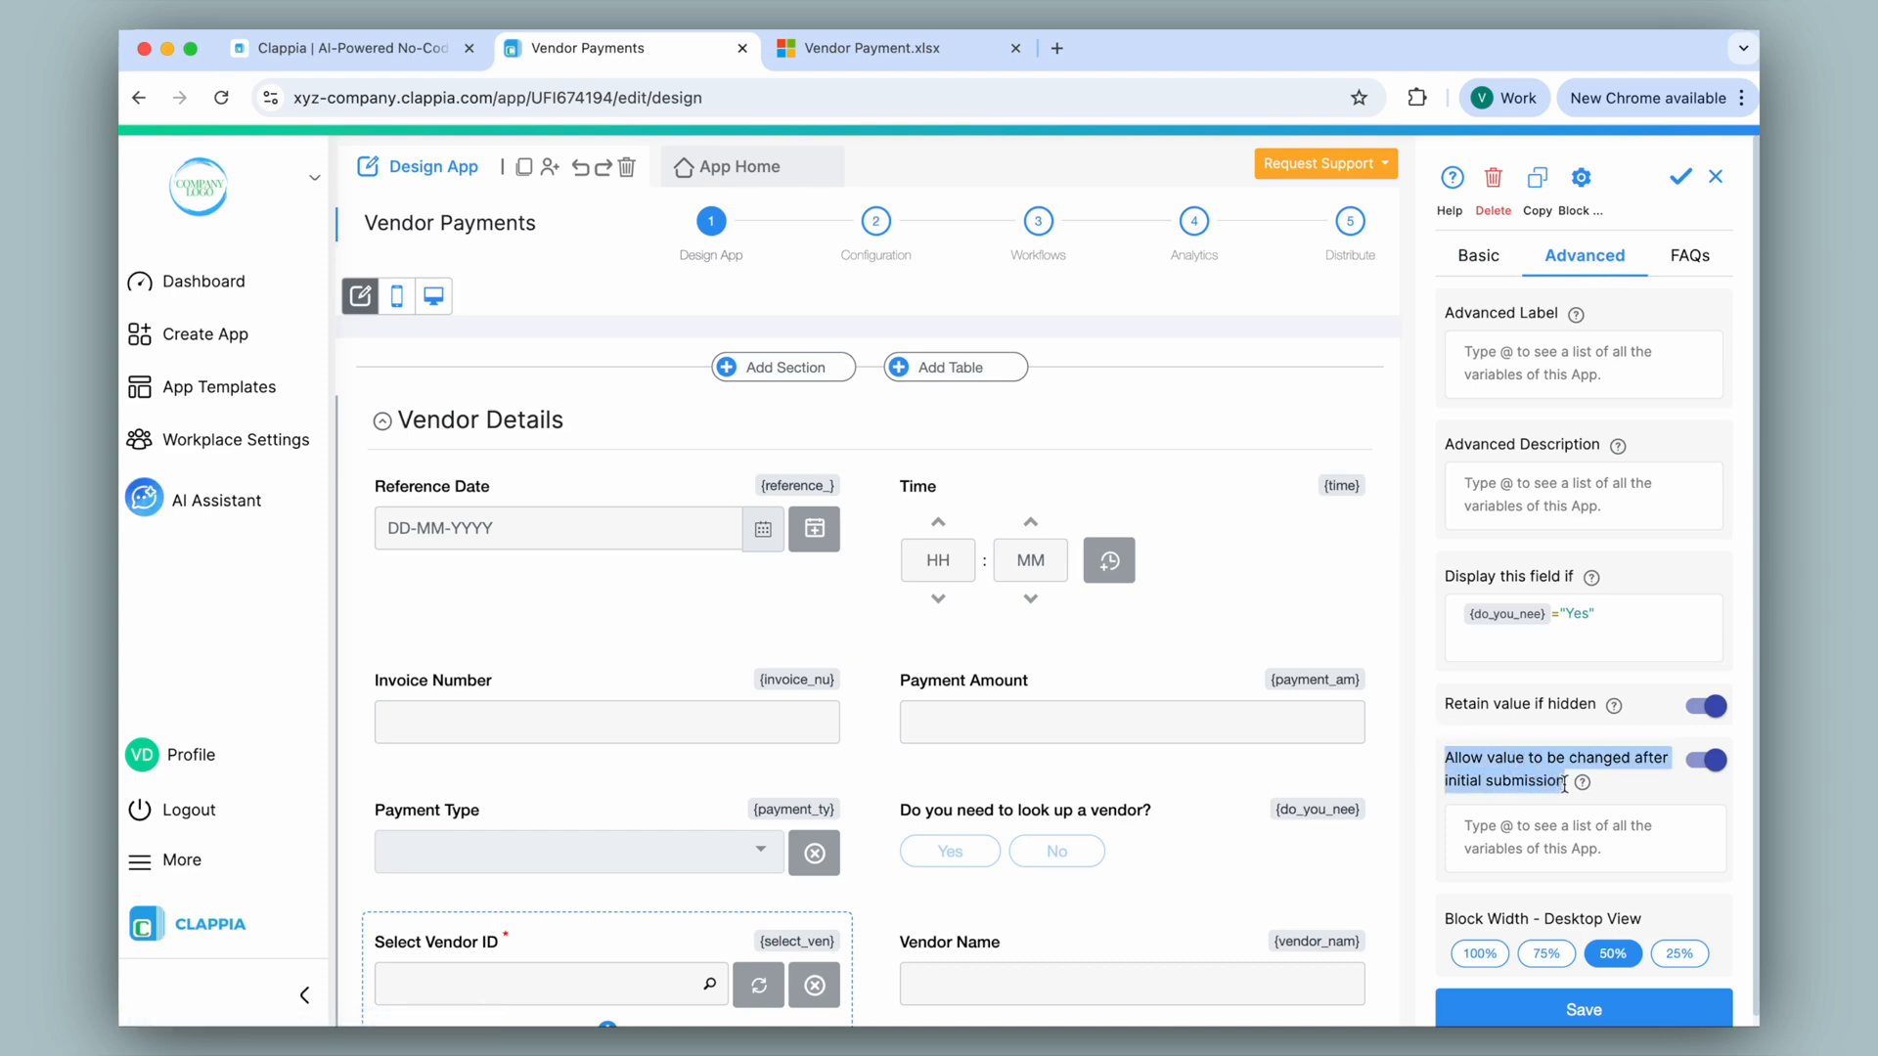
{"action": "left_click", "coordinate": [1714, 763]}
{"action": "left_click", "coordinate": [1562, 934]}
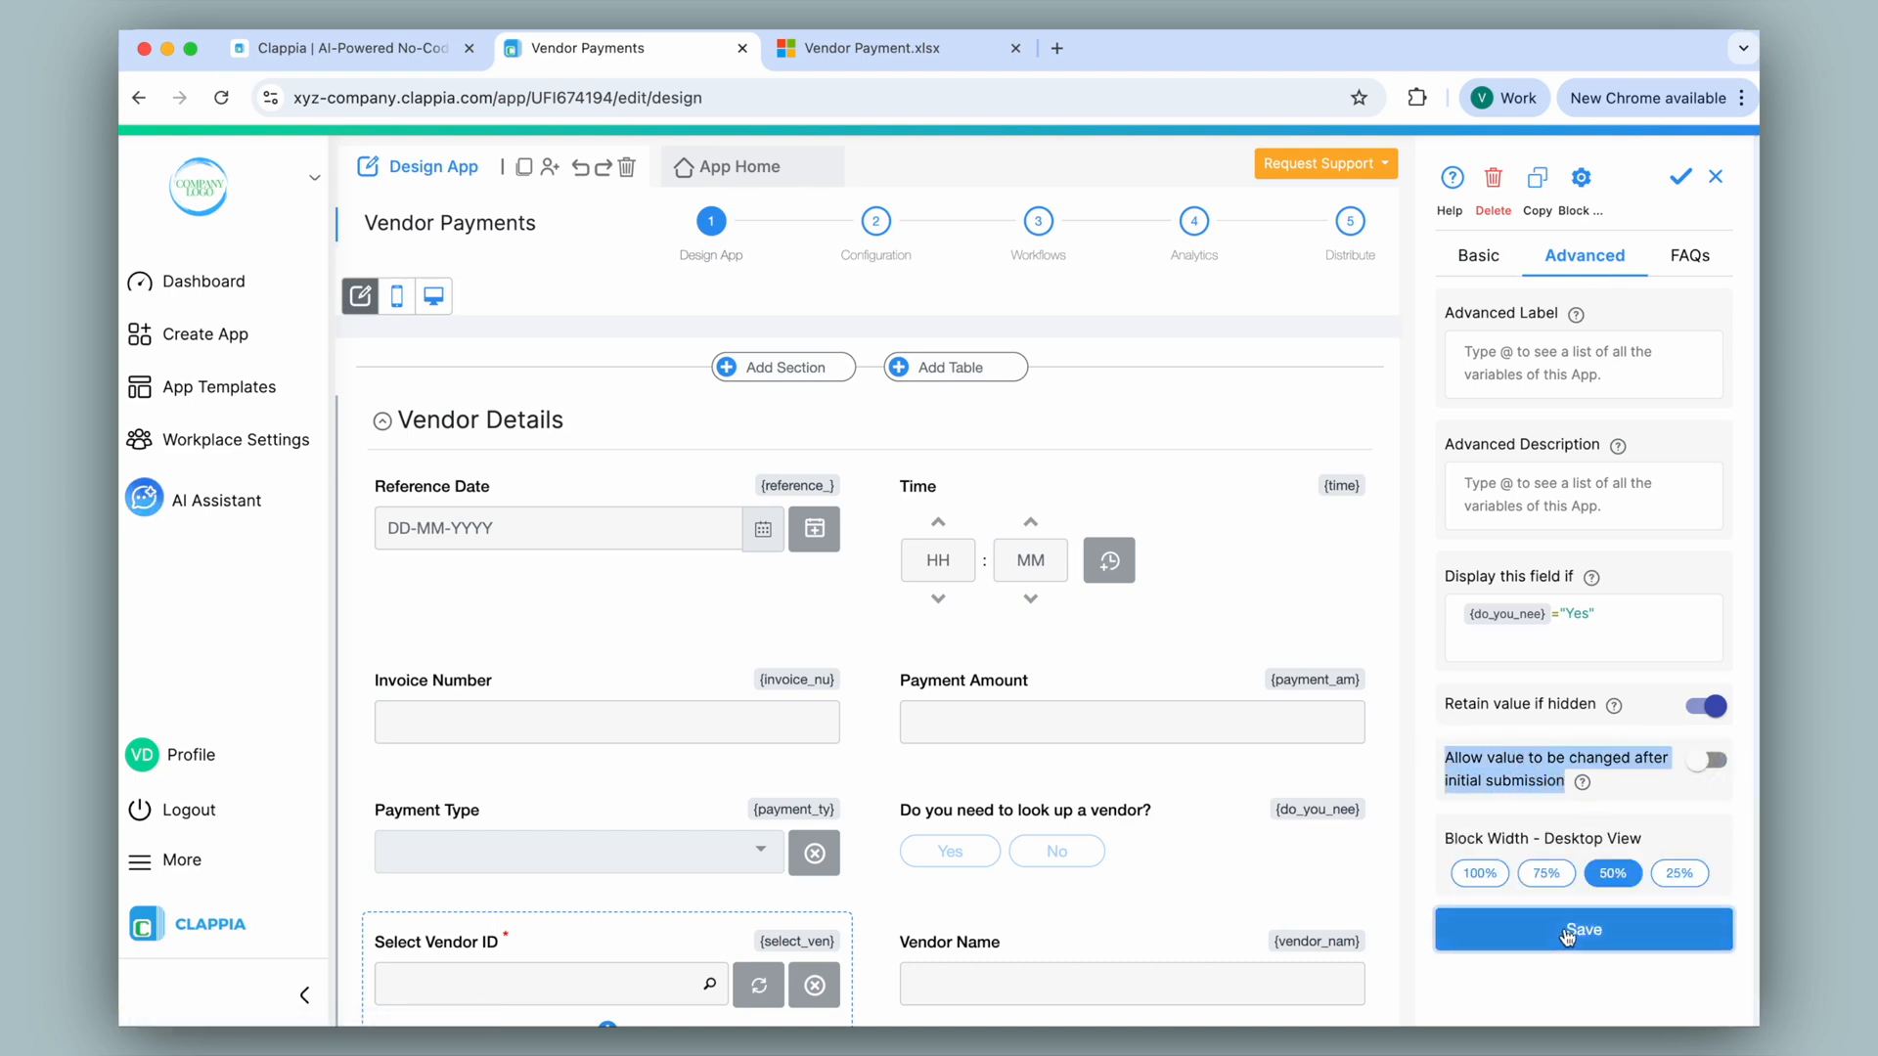
Test the locked Select Vendor ID field by trying to edit its value in the submitted record.
{"action": "left_click", "coordinate": [728, 180]}
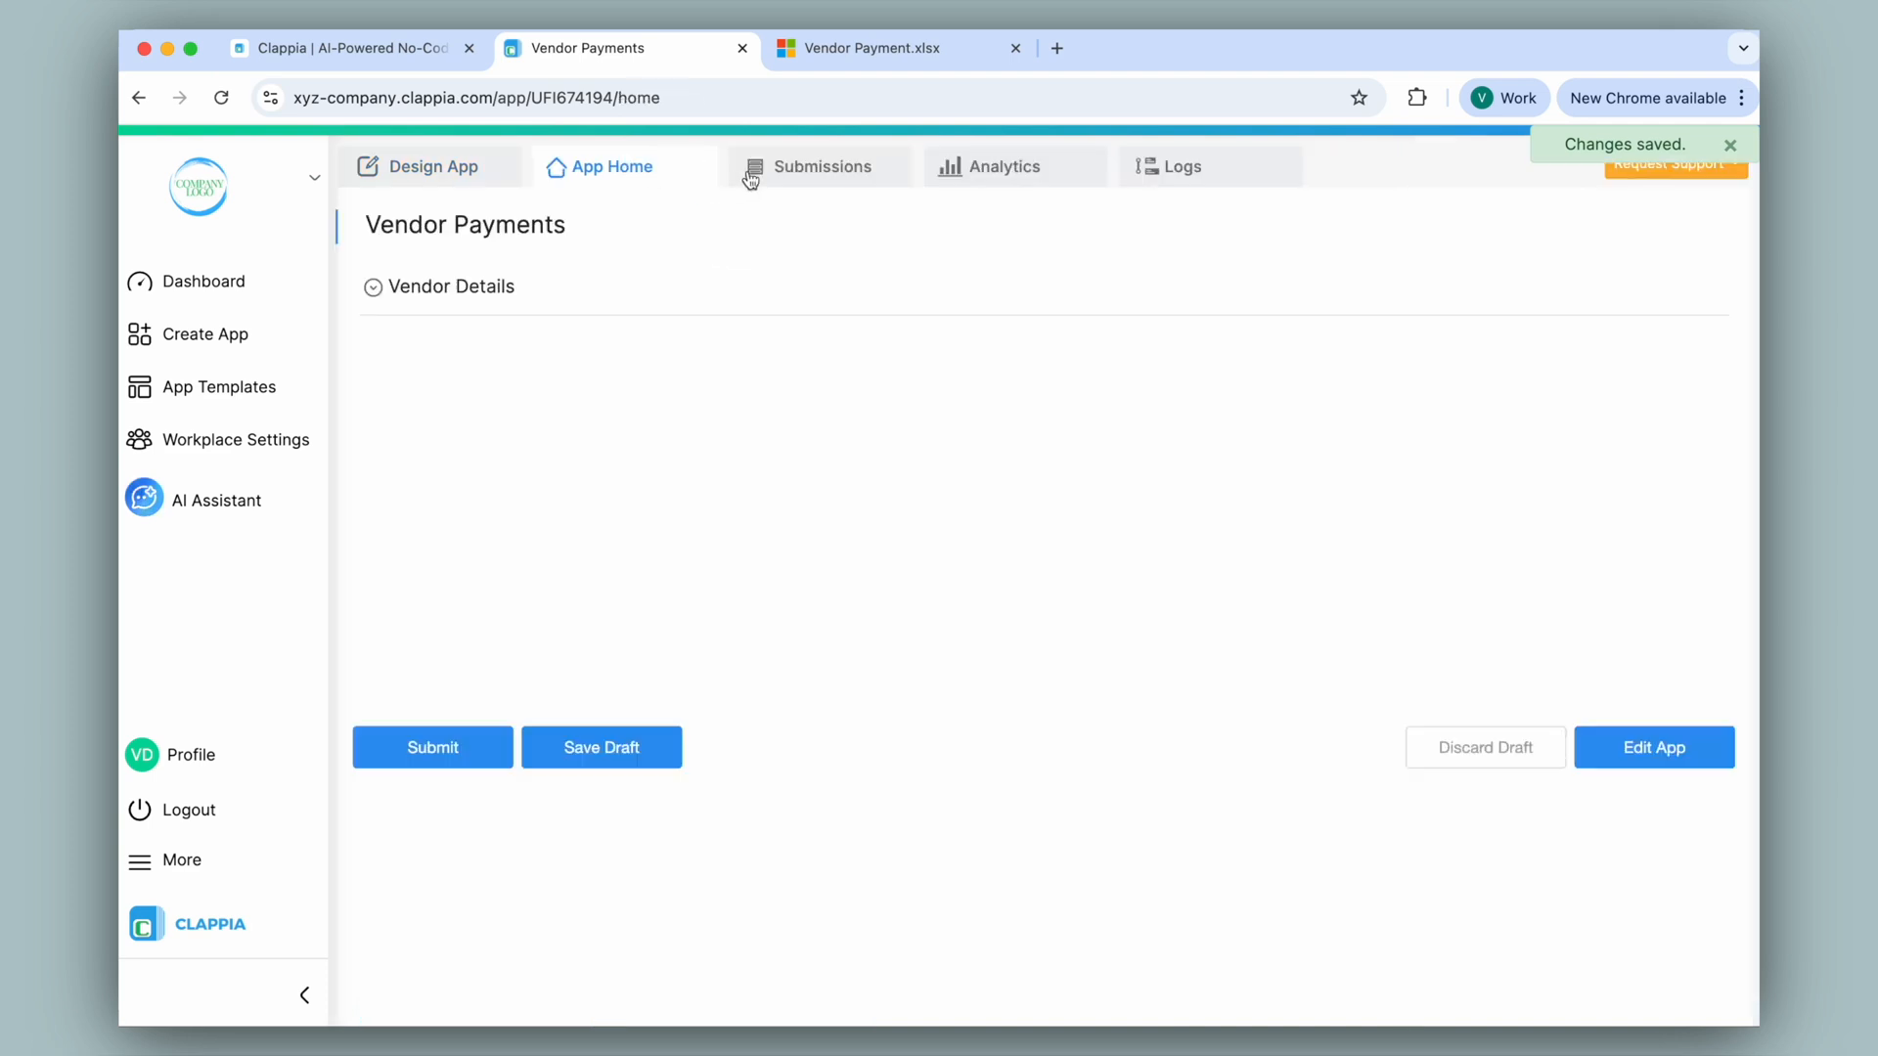
{"action": "left_click", "coordinate": [822, 178]}
{"action": "scroll", "coordinate": [1458, 473], "scroll_direction": "down", "scroll_amount": 5}
{"action": "triple_click", "coordinate": [1472, 496]}
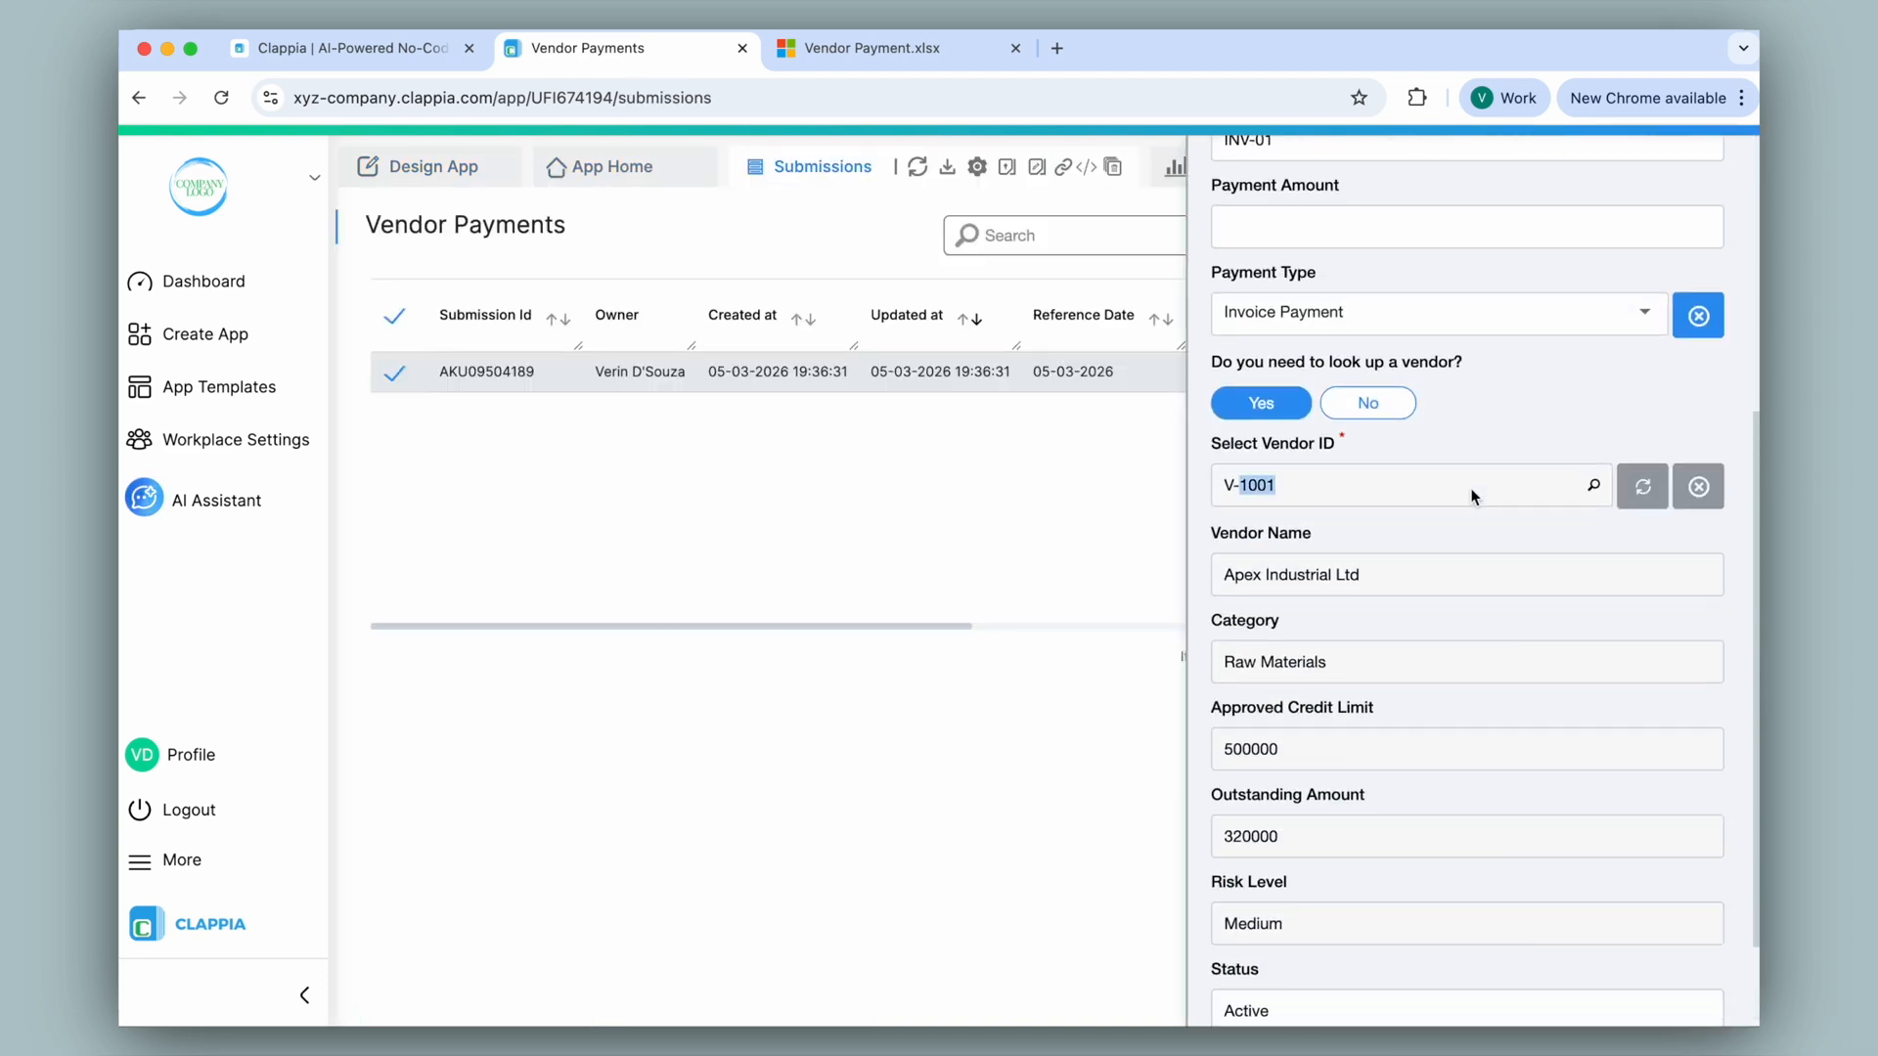
{"action": "left_click", "coordinate": [1467, 493]}
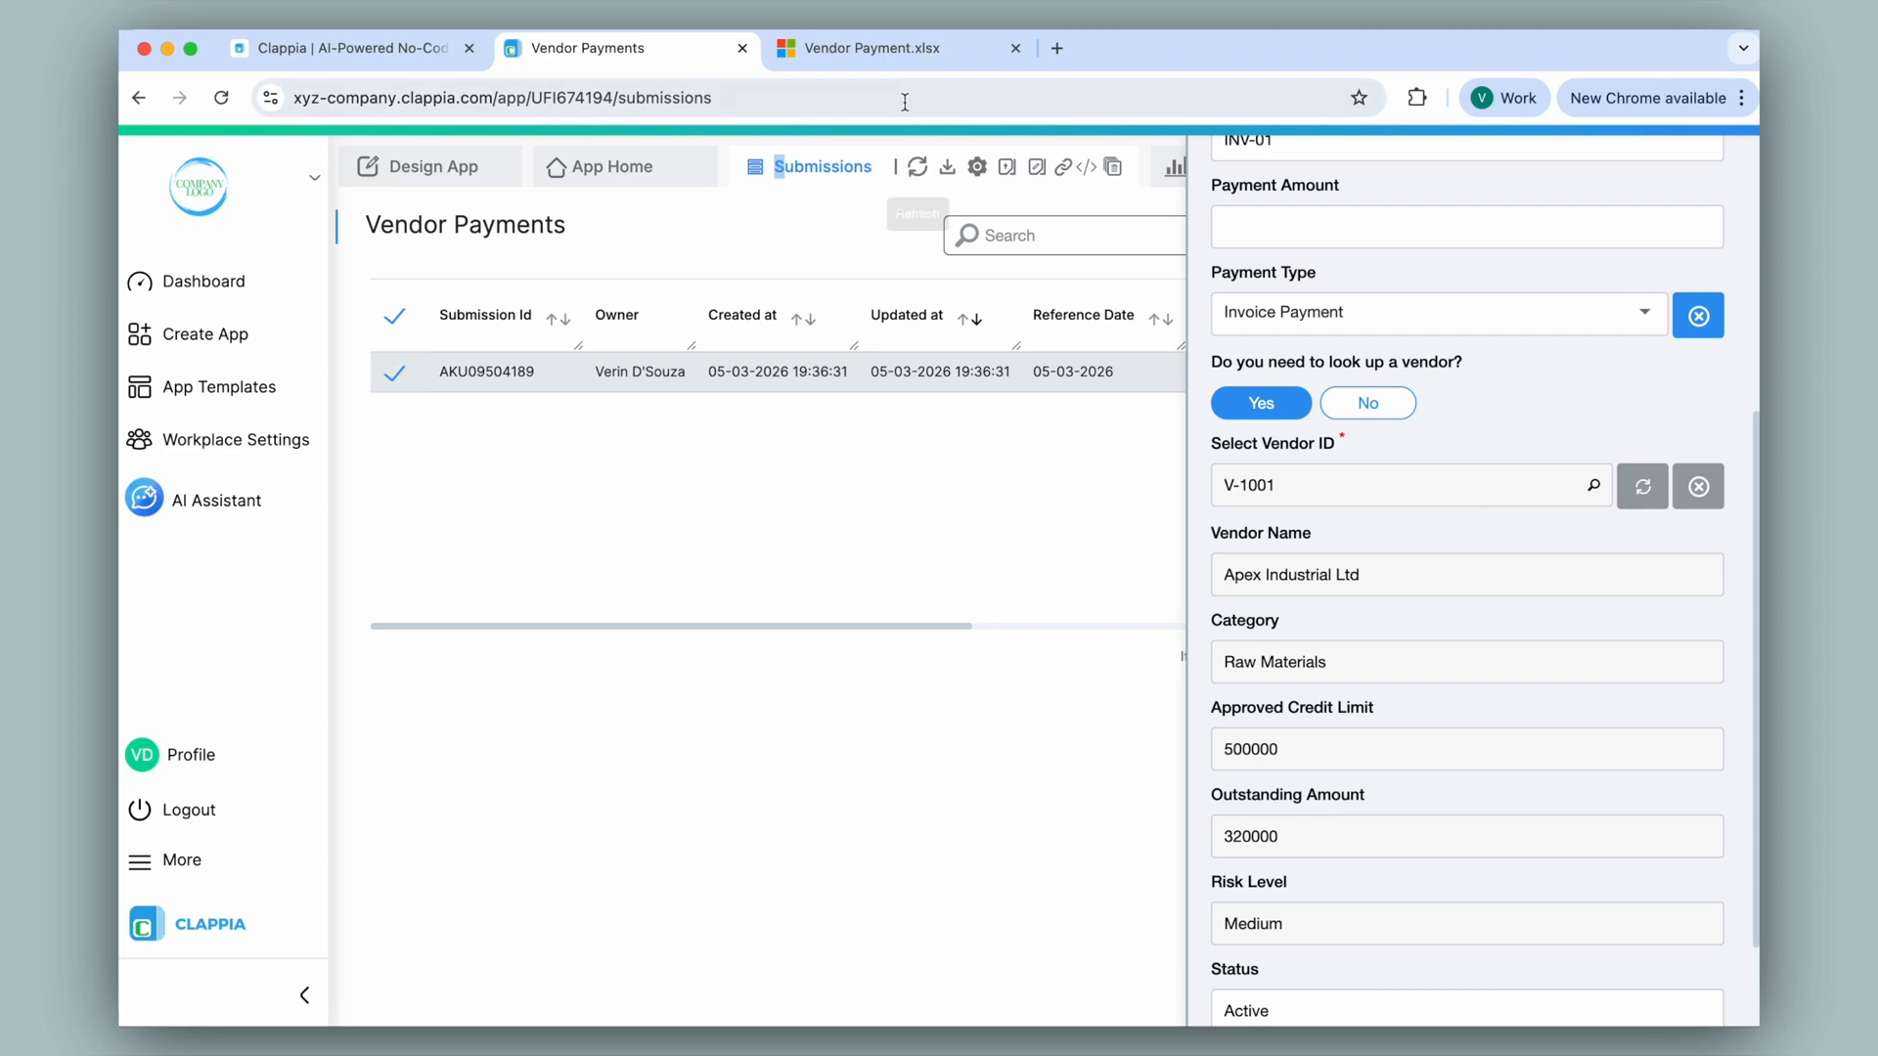
In the Vendor Payment workbook in Excel, set the Approved Credit Limit of vendor V-1001 to 650000.
{"action": "left_click", "coordinate": [910, 53]}
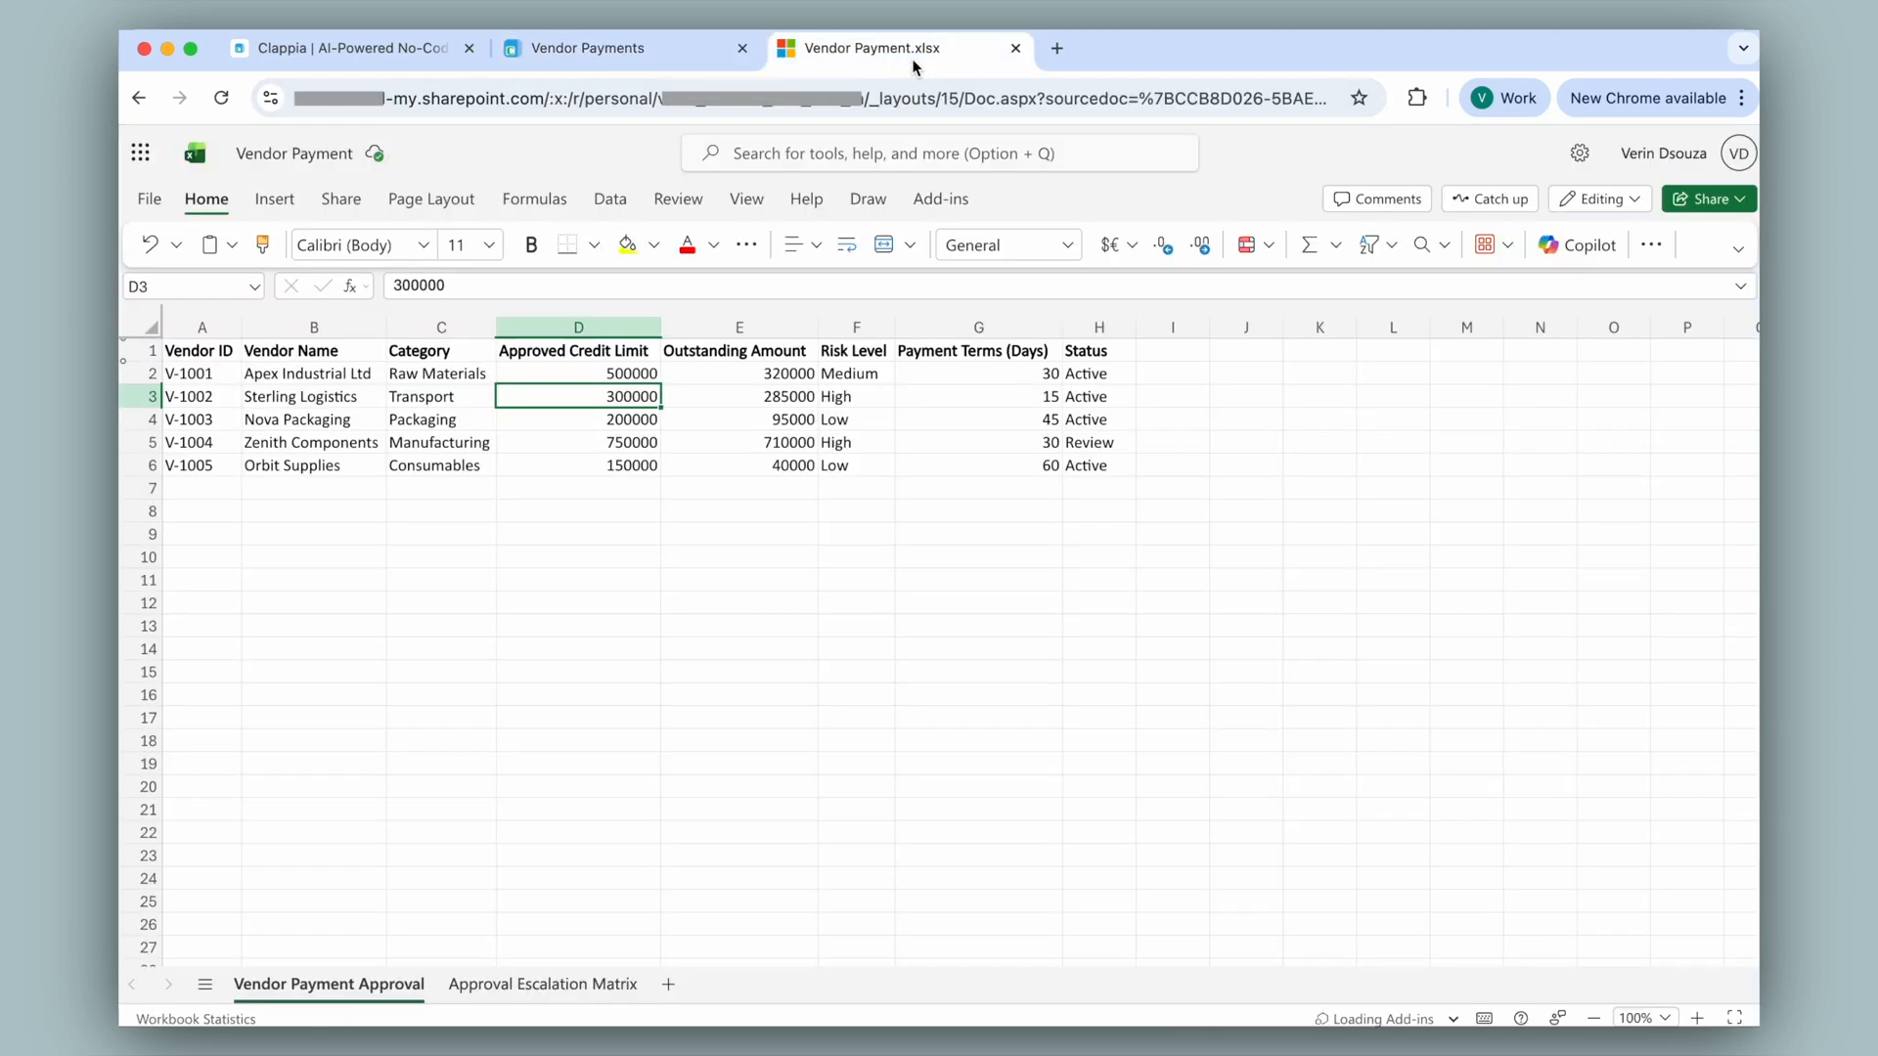
{"action": "left_click", "coordinate": [636, 370]}
{"action": "type", "text": "650000"}
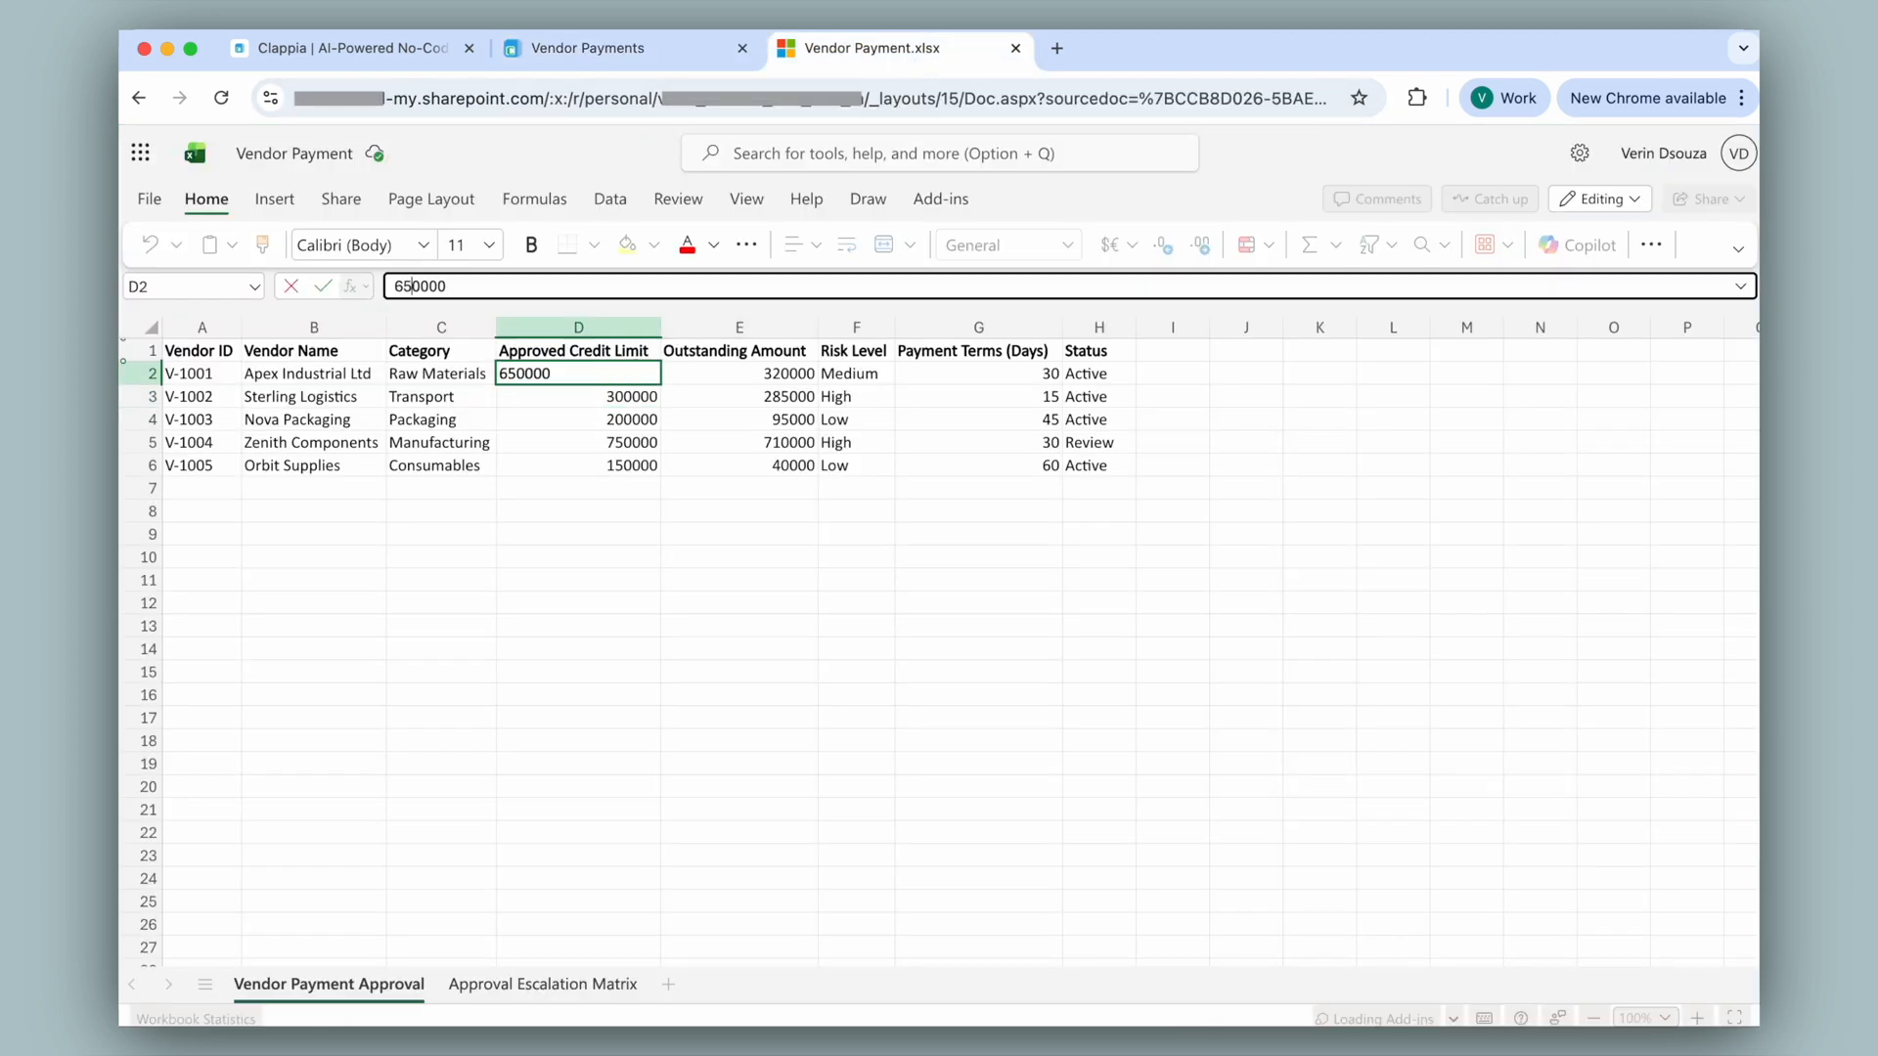
{"action": "left_click", "coordinate": [596, 515]}
{"action": "left_click", "coordinate": [587, 379]}
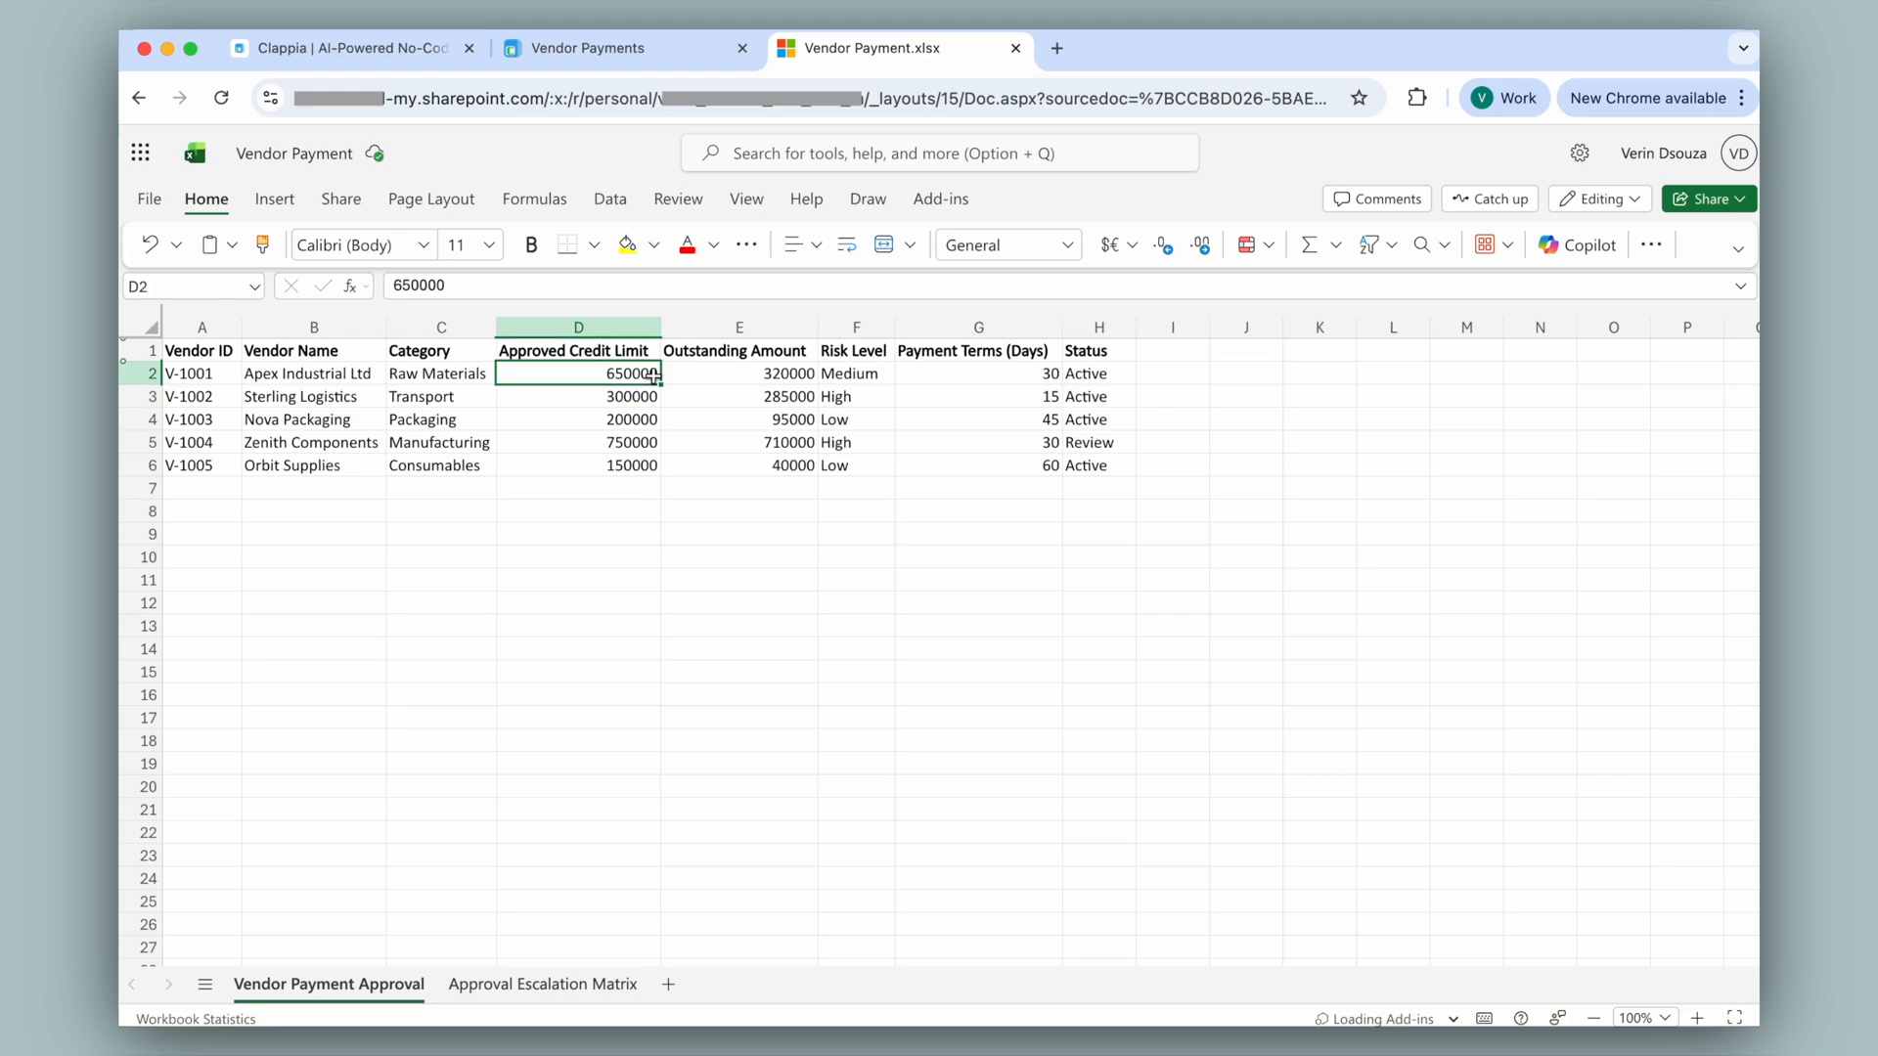
Back in Clappia's app design, enable Allow value to be changed after initial submission for Select Vendor ID and save it.
{"action": "left_click", "coordinate": [616, 51]}
{"action": "left_click", "coordinate": [456, 168]}
{"action": "left_click", "coordinate": [1706, 760]}
{"action": "left_click", "coordinate": [1600, 1008]}
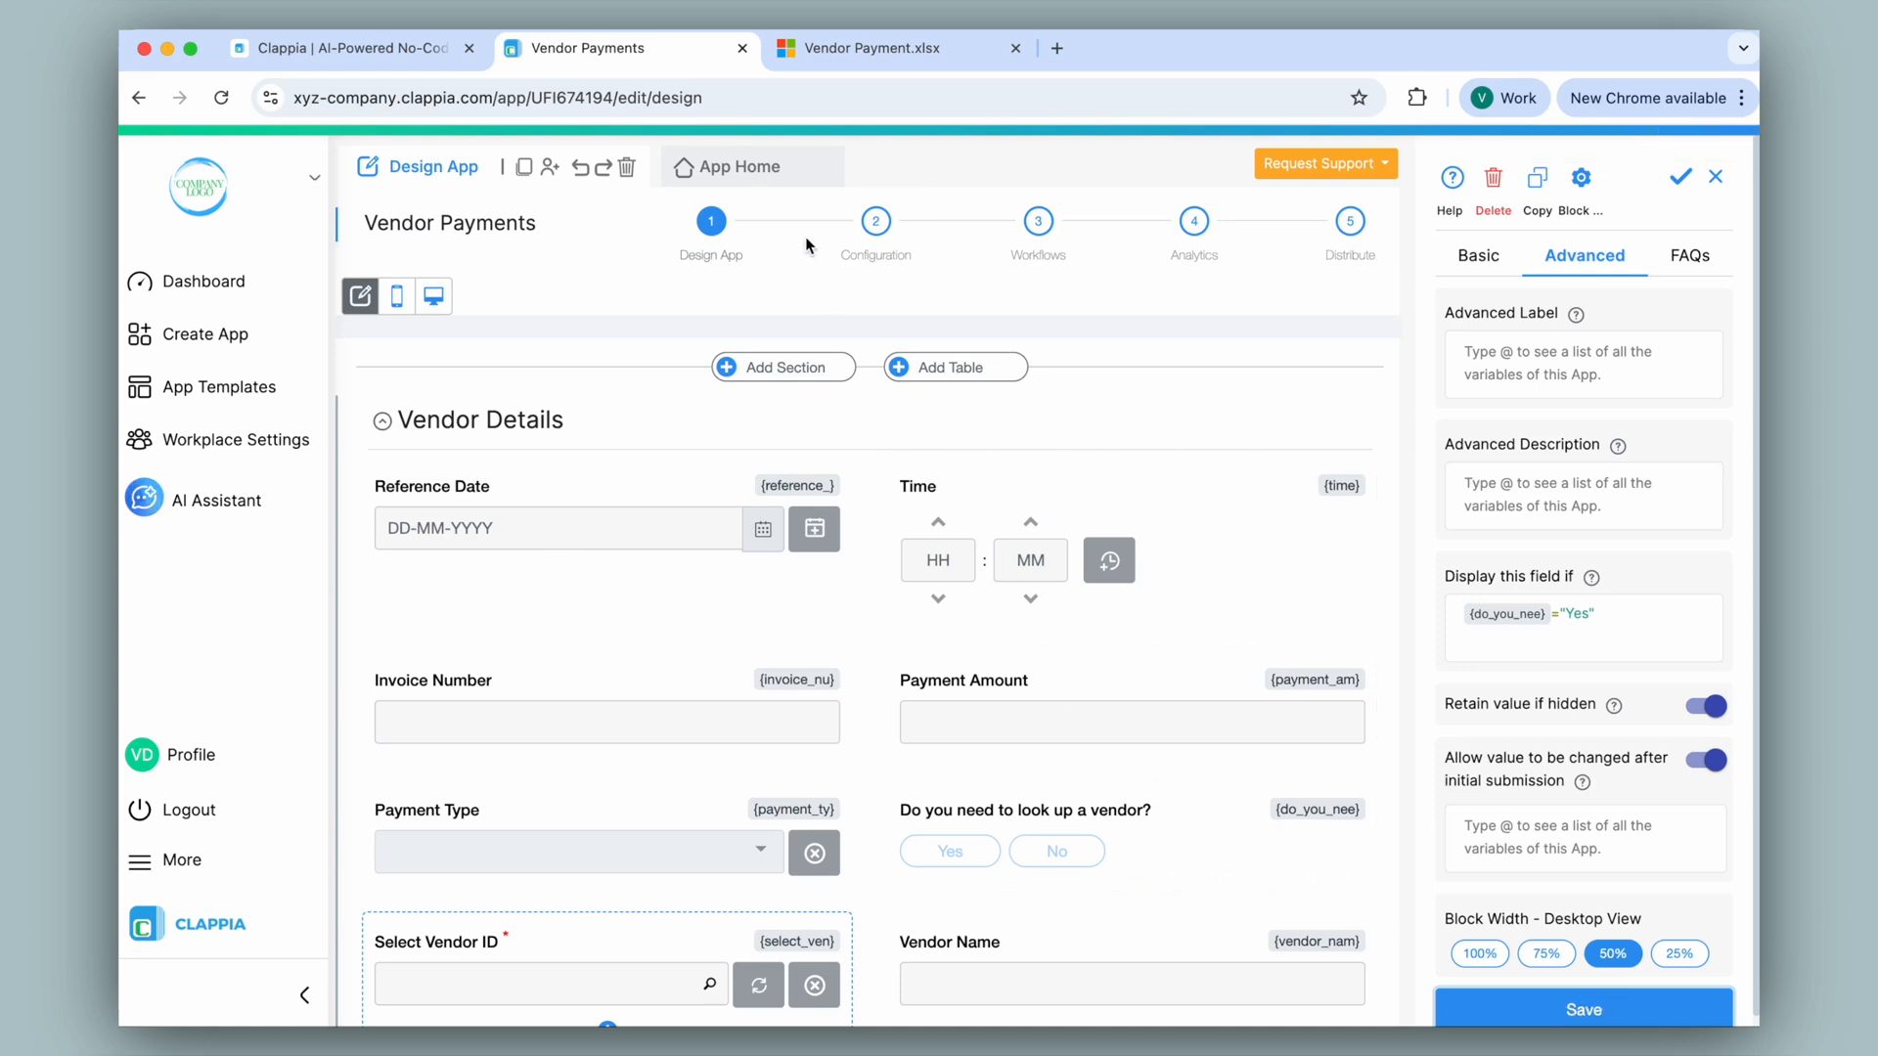
Reselect vendor ID V-1001 in the submitted record to refresh its pulled values, and save the submission.
{"action": "left_click", "coordinate": [734, 167]}
{"action": "left_click", "coordinate": [829, 171]}
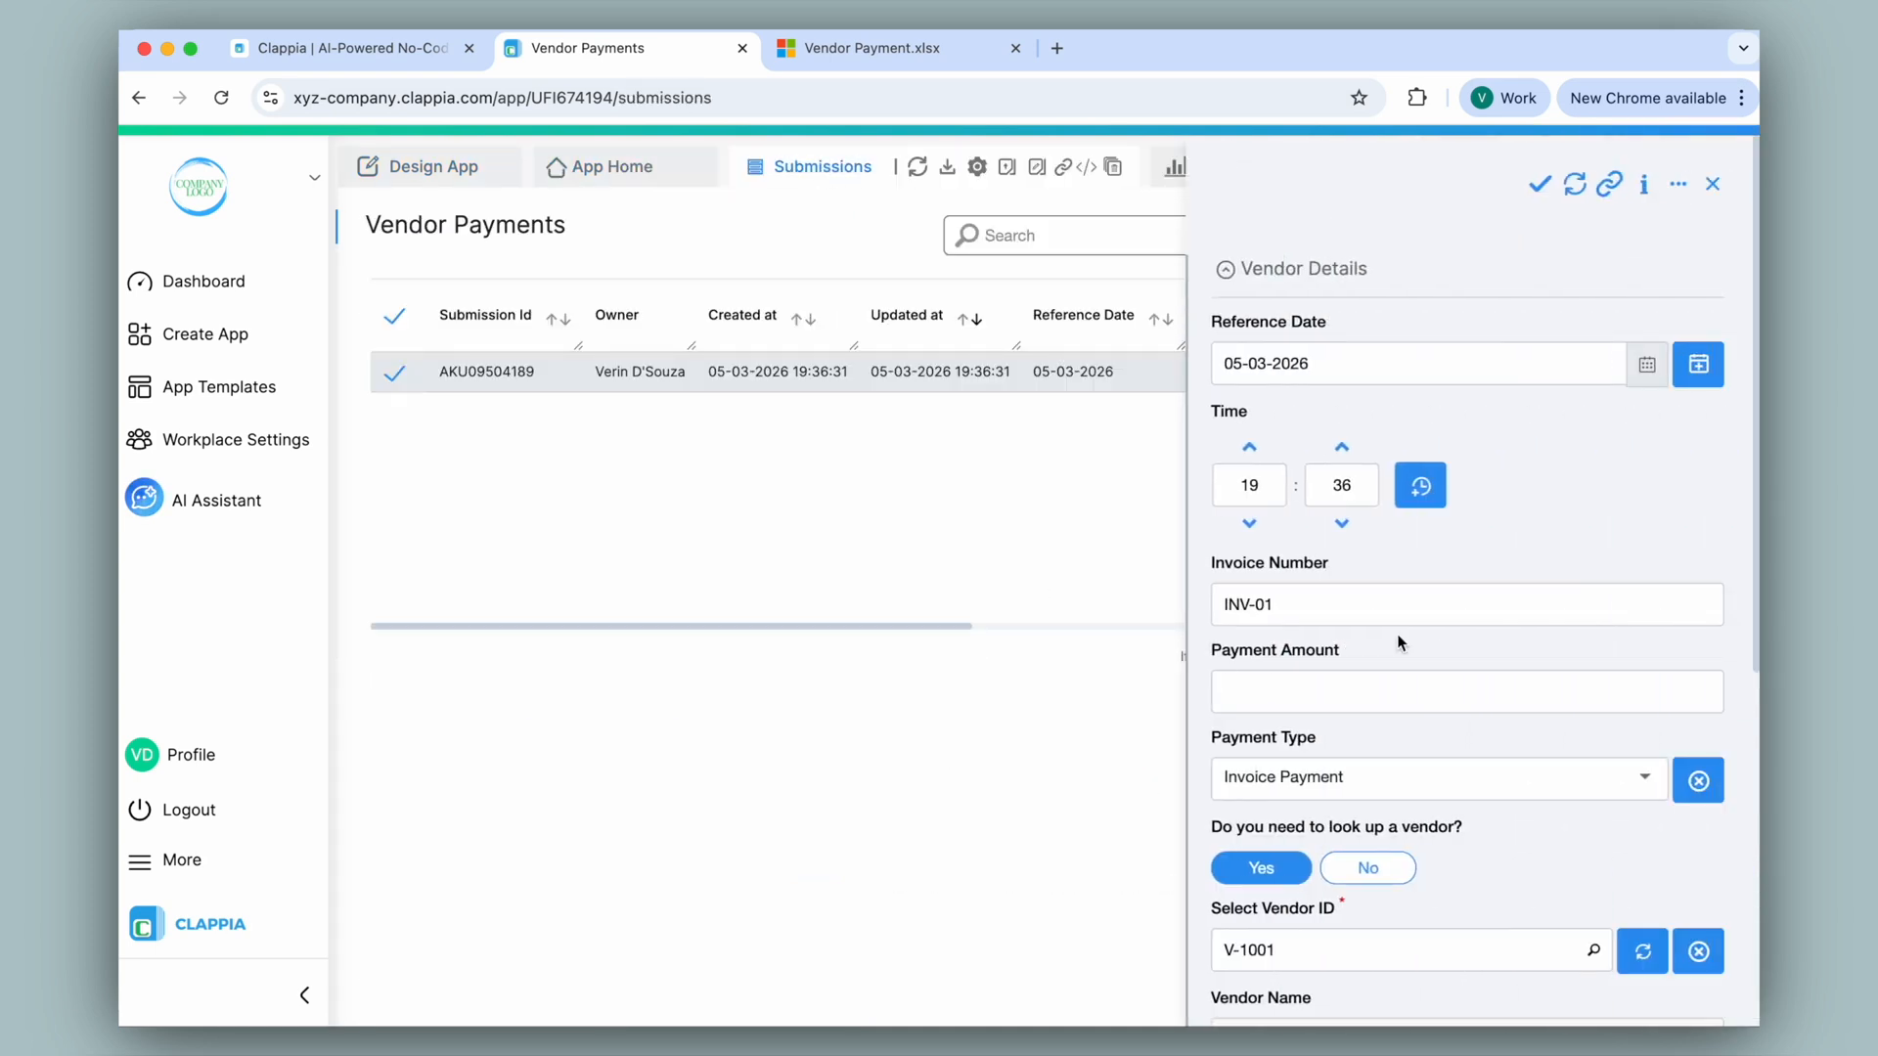
{"action": "scroll", "coordinate": [1398, 636], "scroll_direction": "down", "scroll_amount": 5}
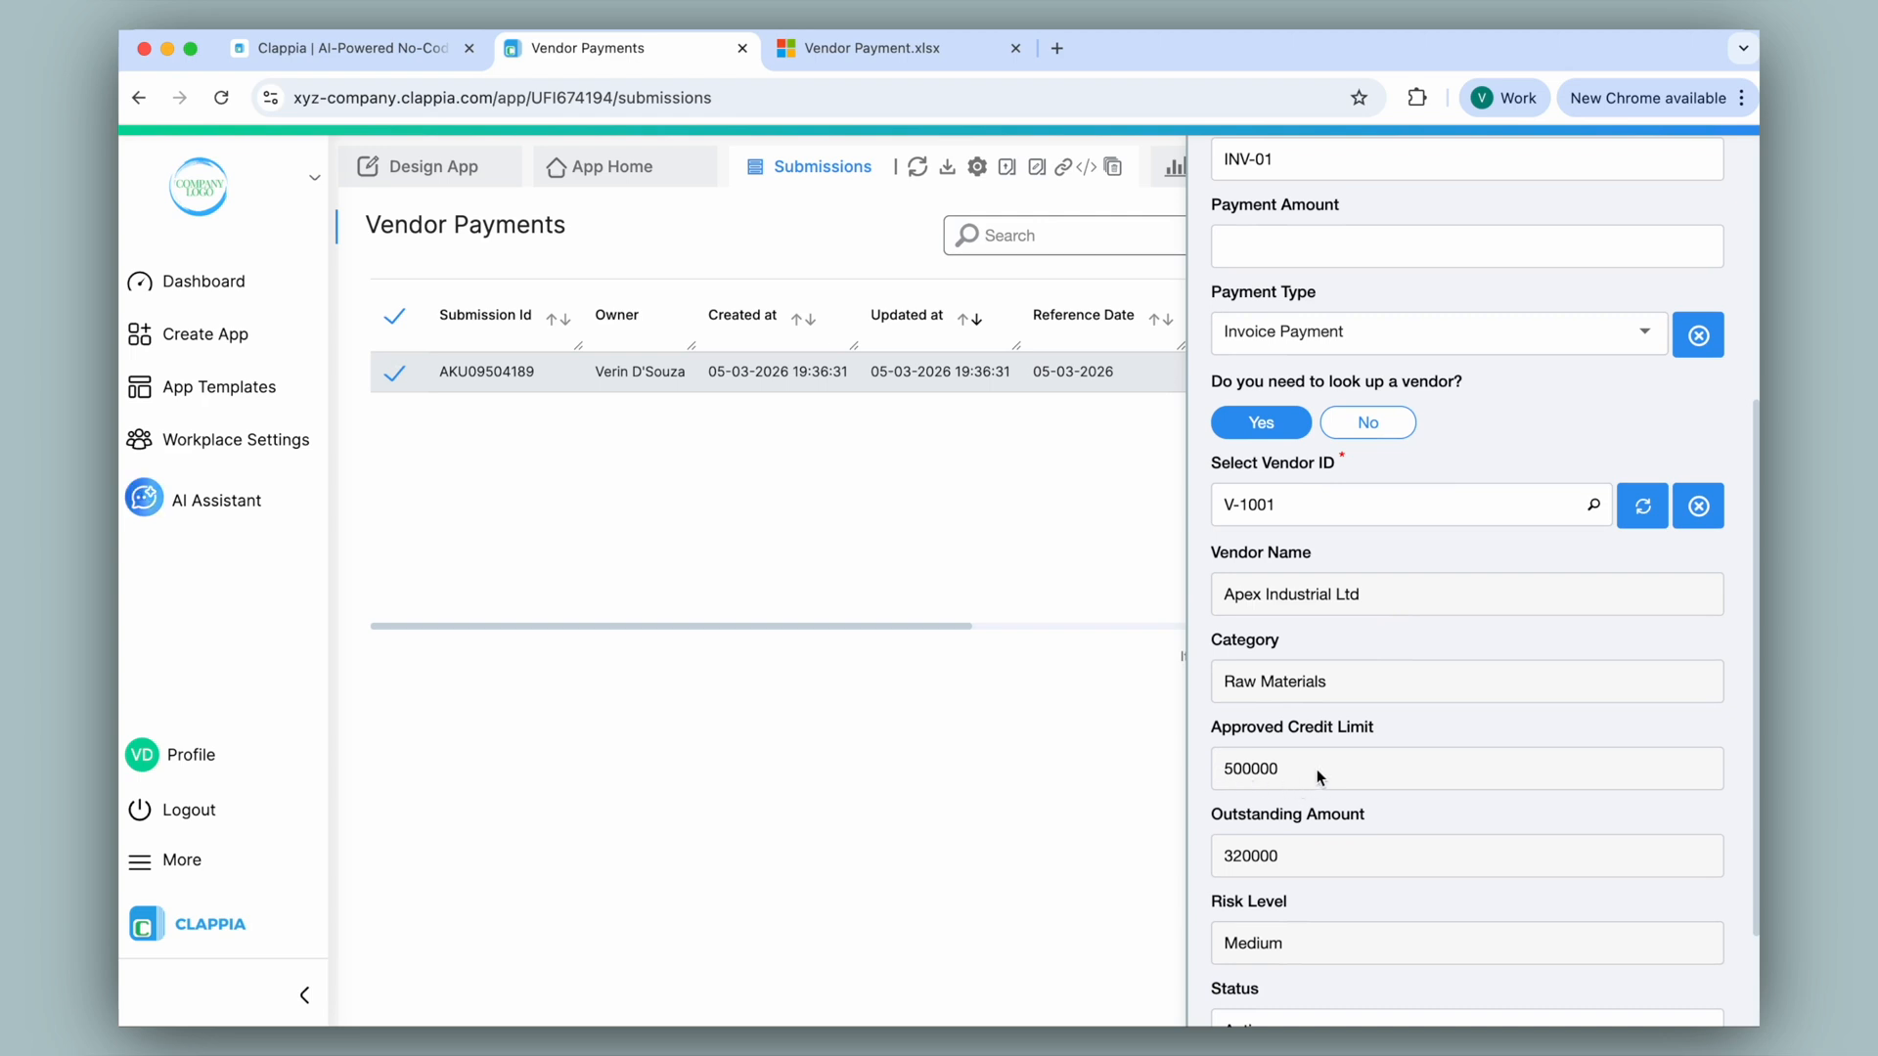
{"action": "left_click", "coordinate": [1467, 510]}
{"action": "left_click", "coordinate": [1470, 560]}
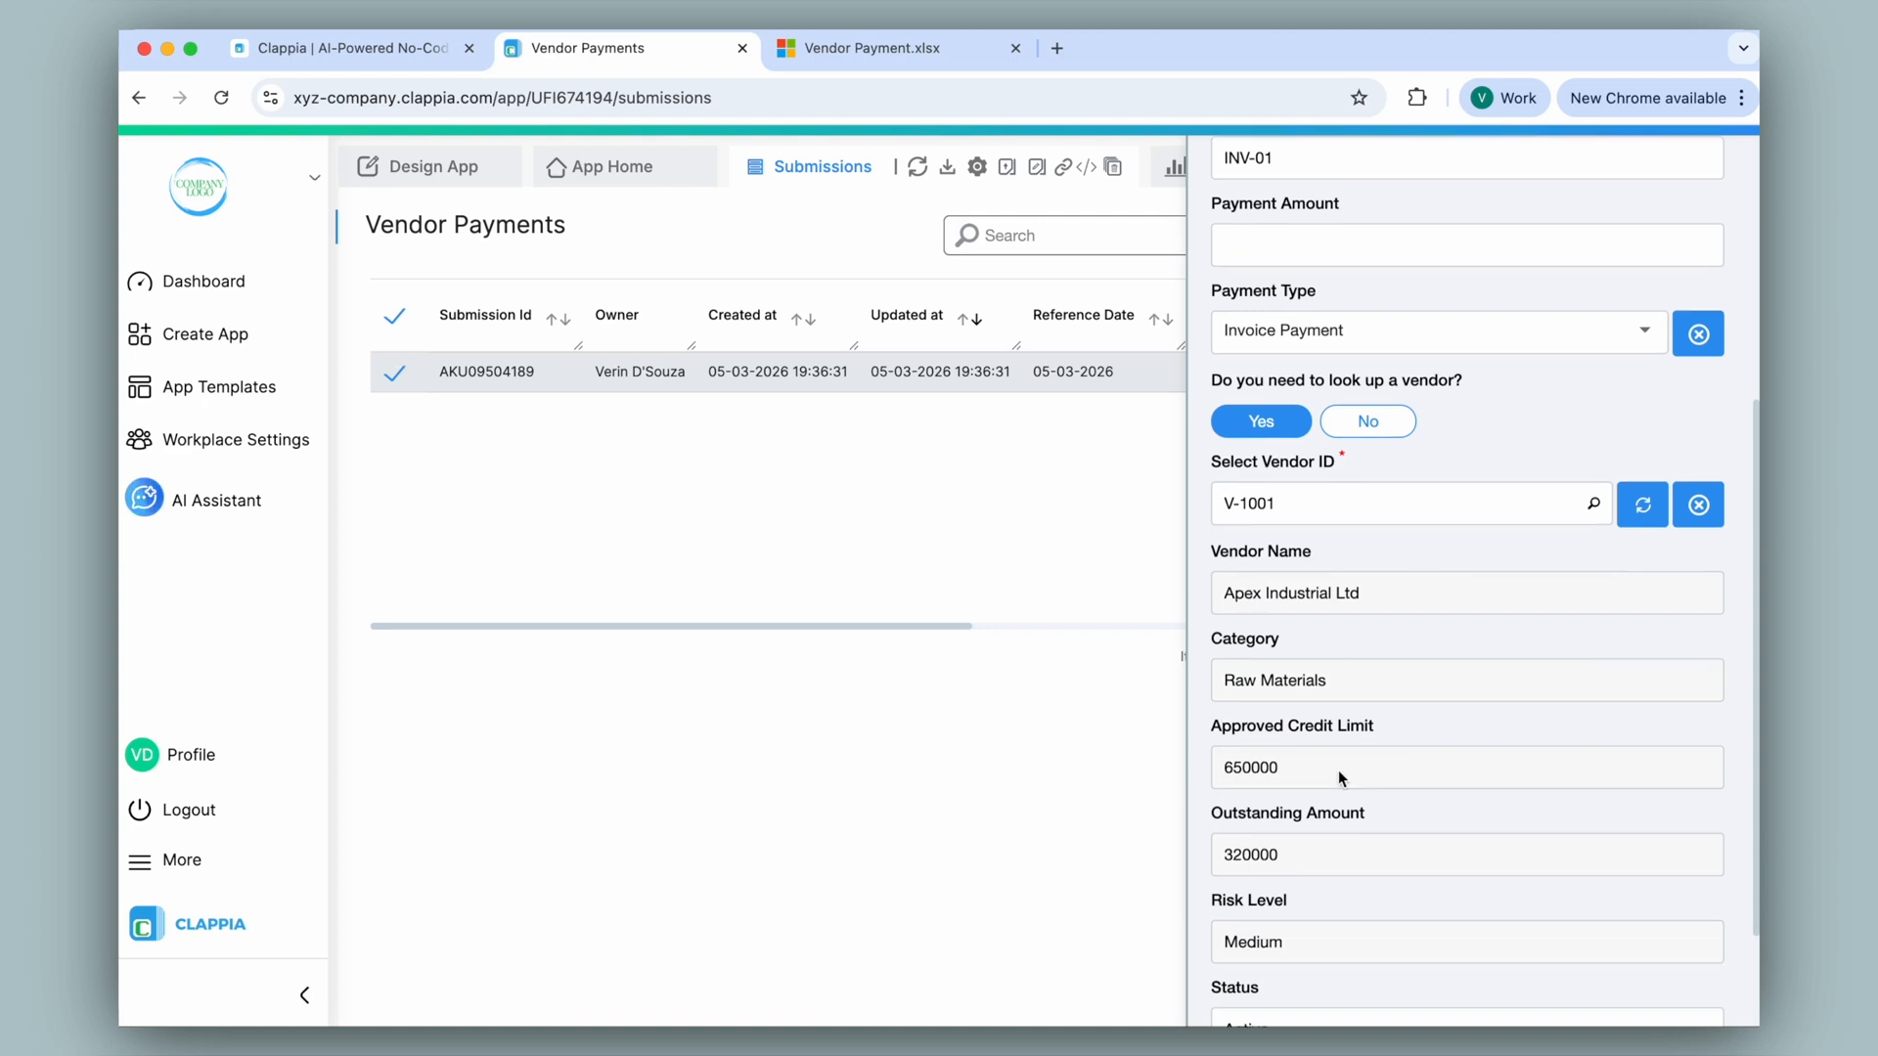
{"action": "scroll", "coordinate": [1338, 771], "scroll_direction": "down", "scroll_amount": 3}
{"action": "left_click", "coordinate": [1466, 950]}
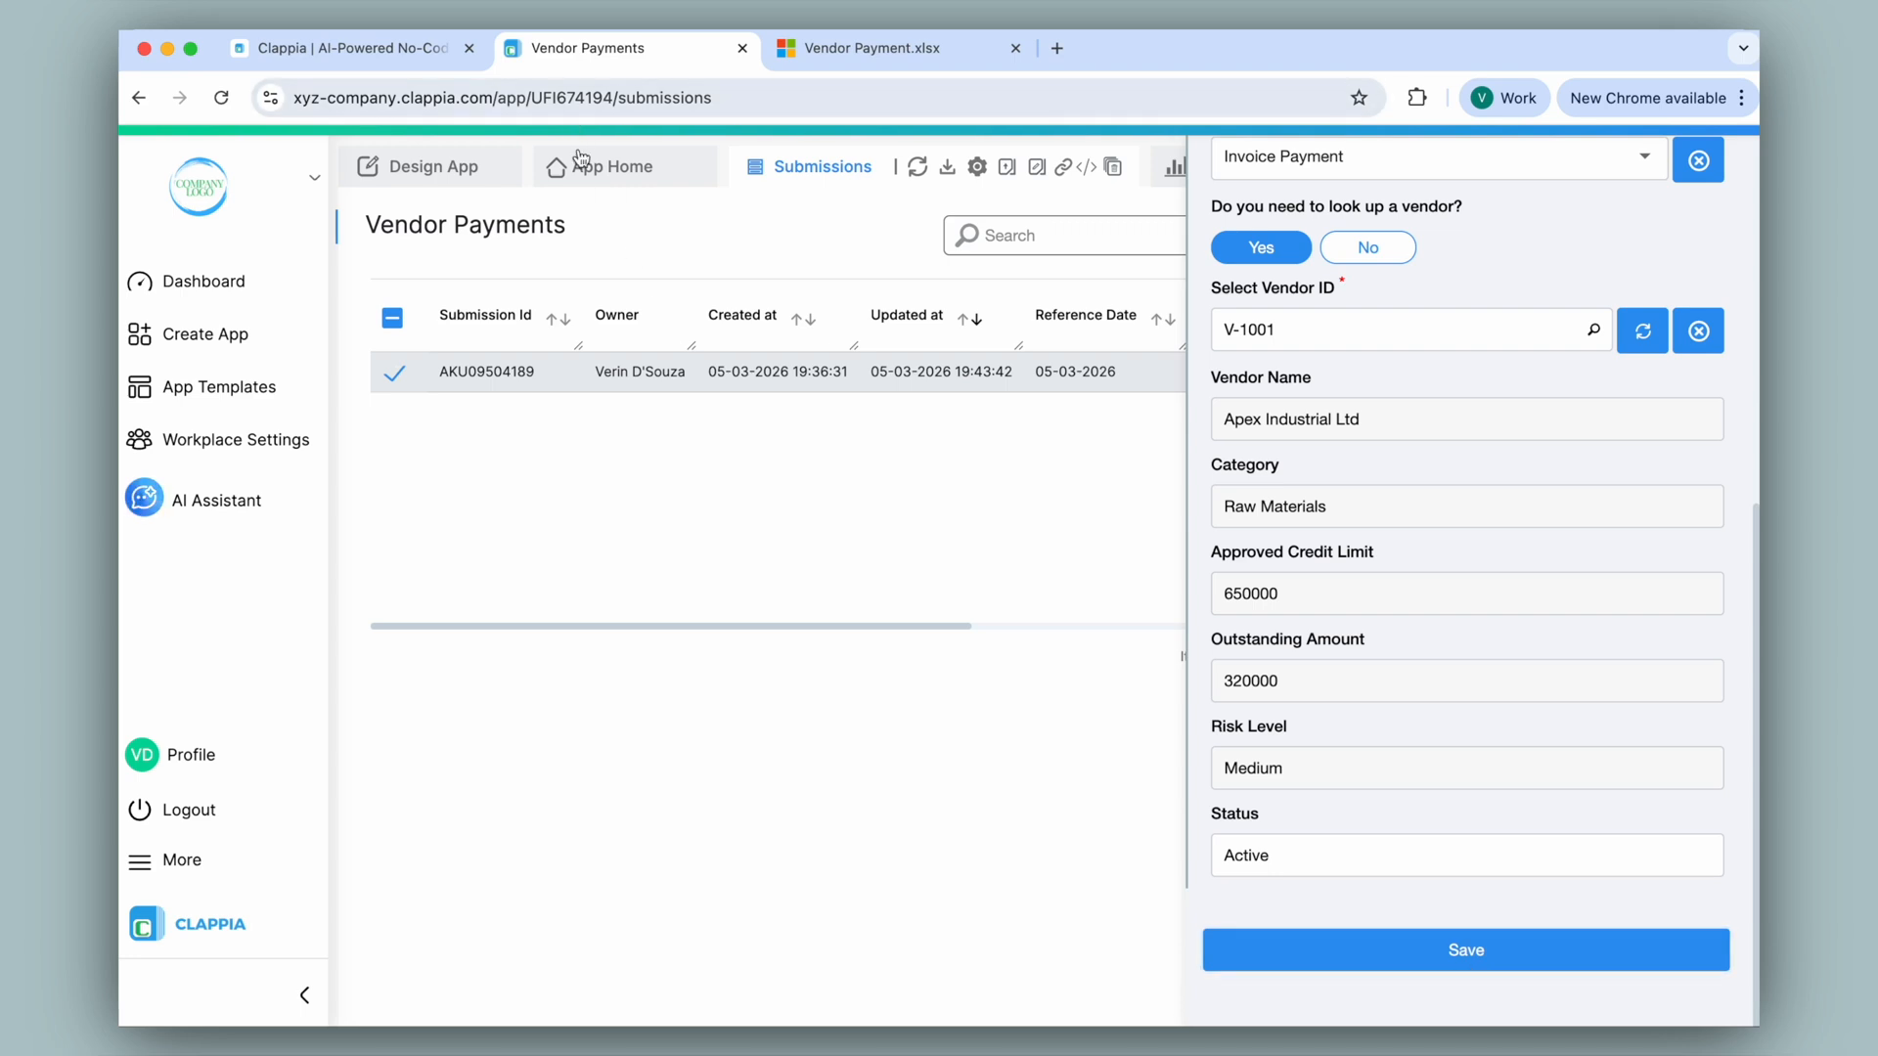
Show the vendor lookup fields in the live form by answering Yes to the lookup question, and return to the app design.
{"action": "left_click", "coordinate": [583, 168]}
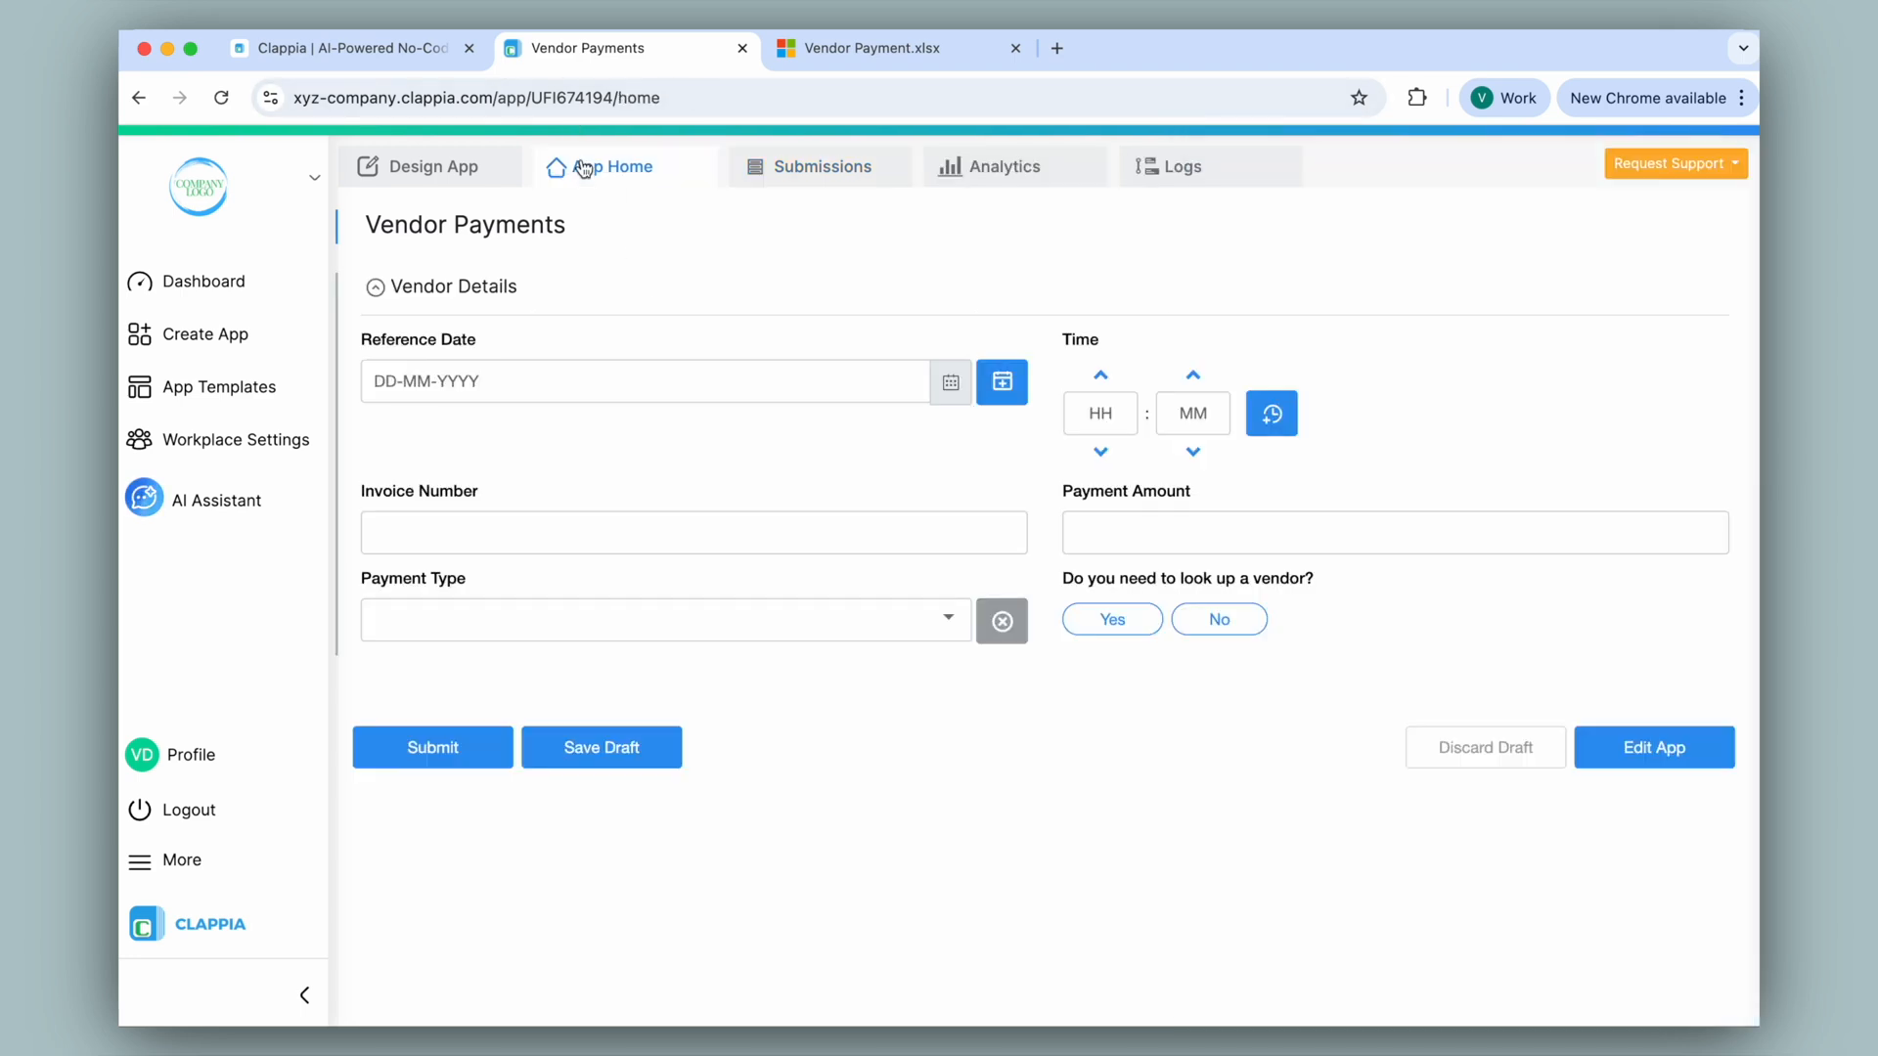
{"action": "left_click", "coordinate": [1105, 616]}
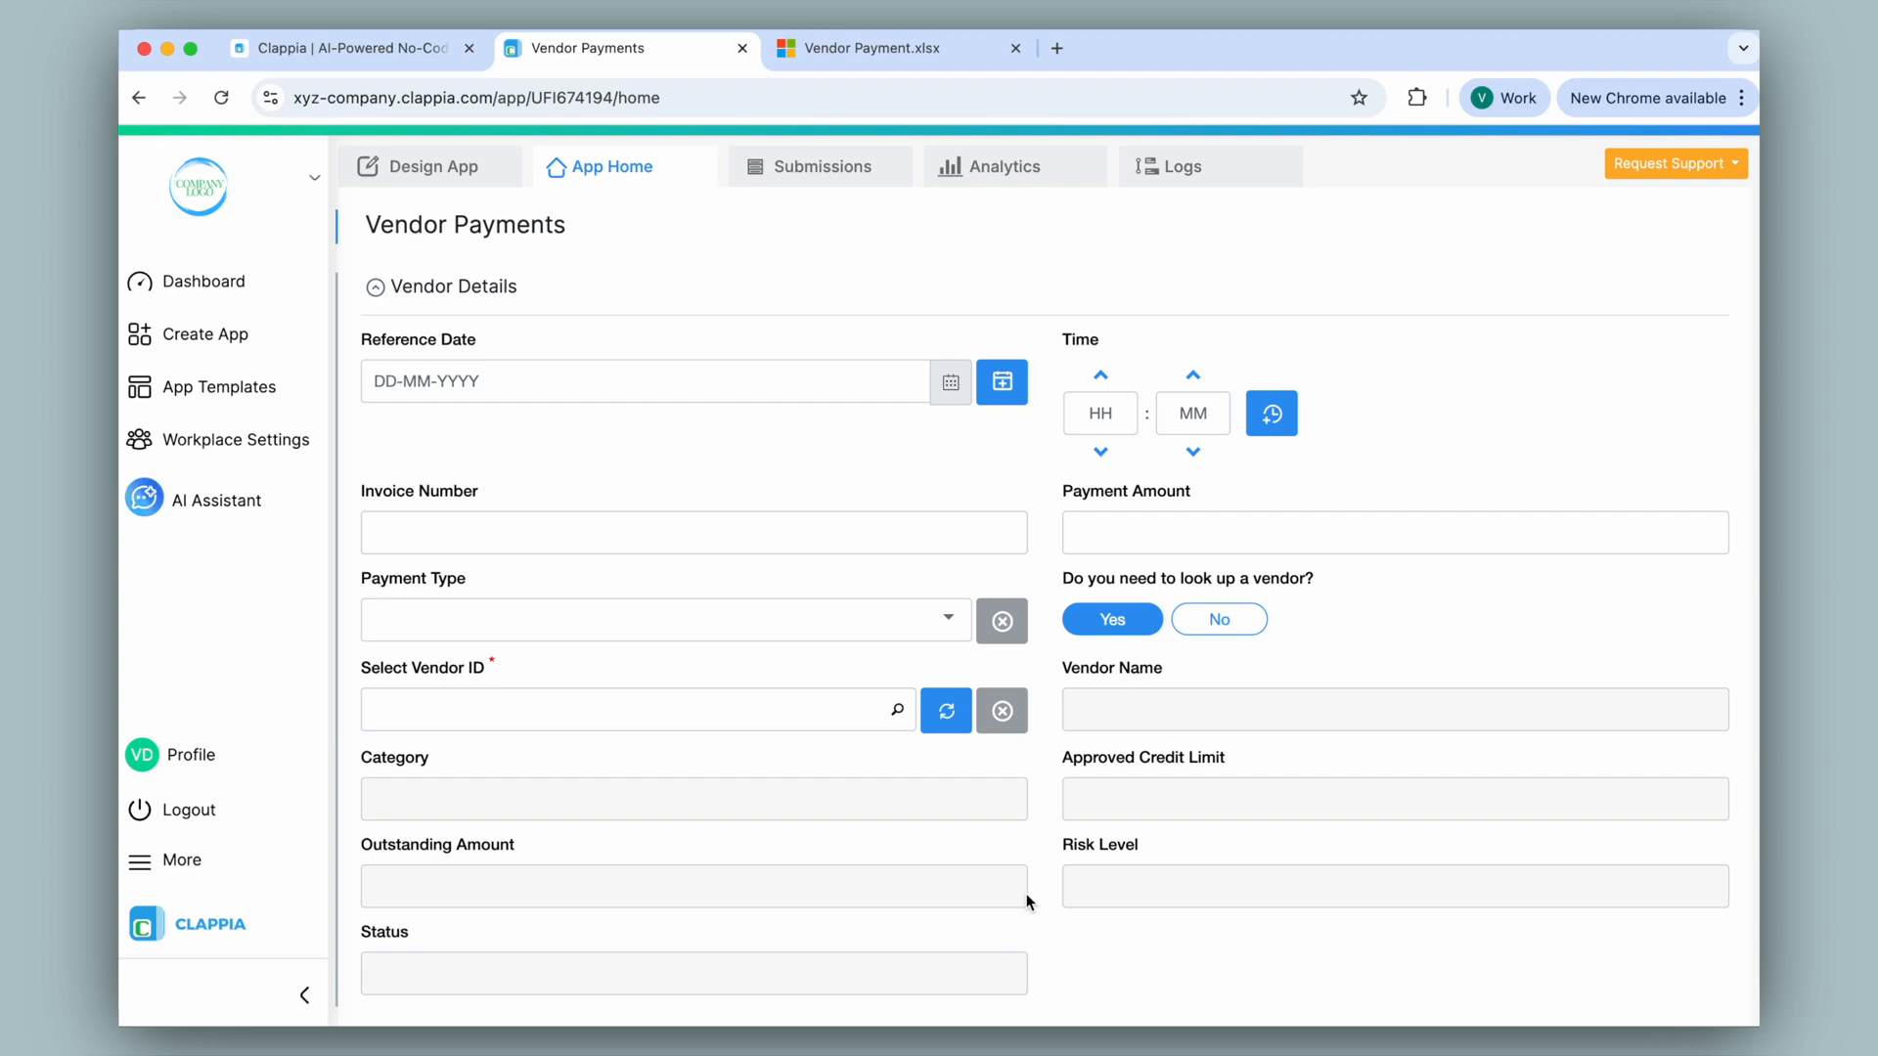
{"action": "left_click", "coordinate": [482, 181]}
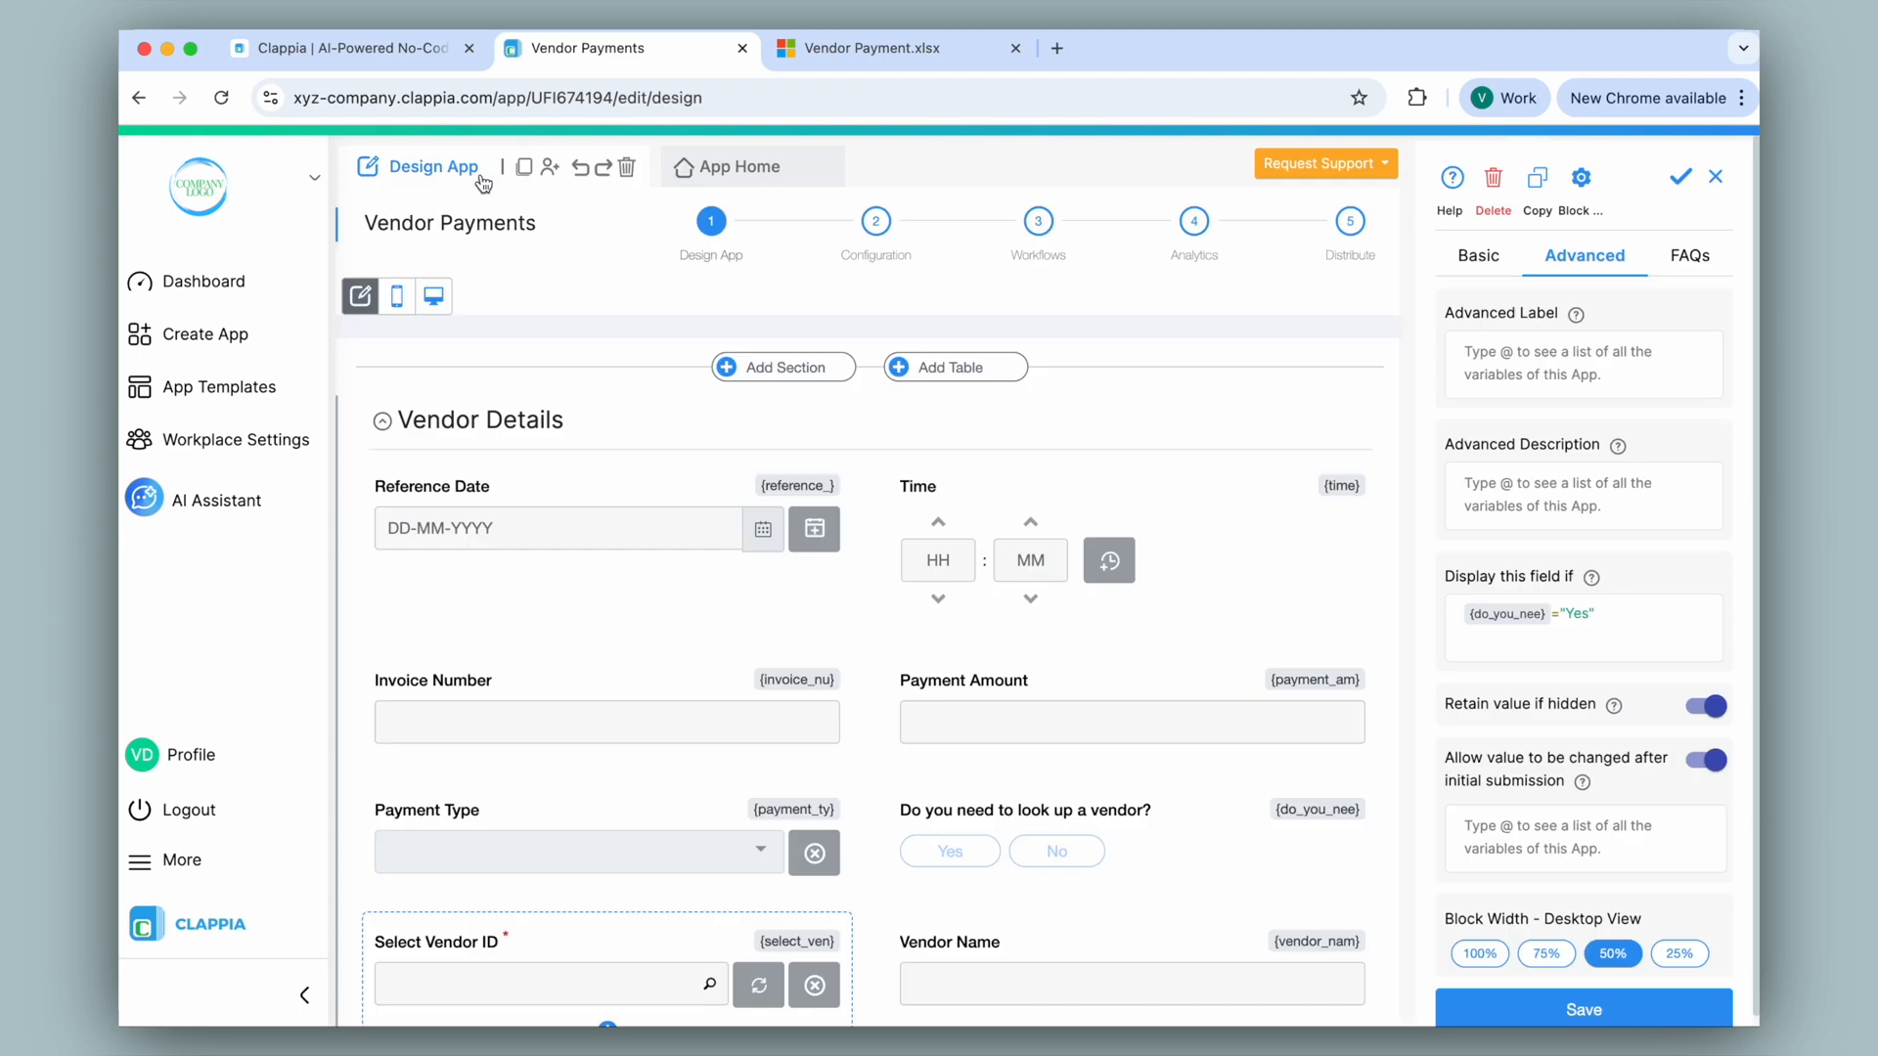
View the Office 365 sync settings in the app configuration, and return to the form design.
{"action": "left_click", "coordinate": [876, 222]}
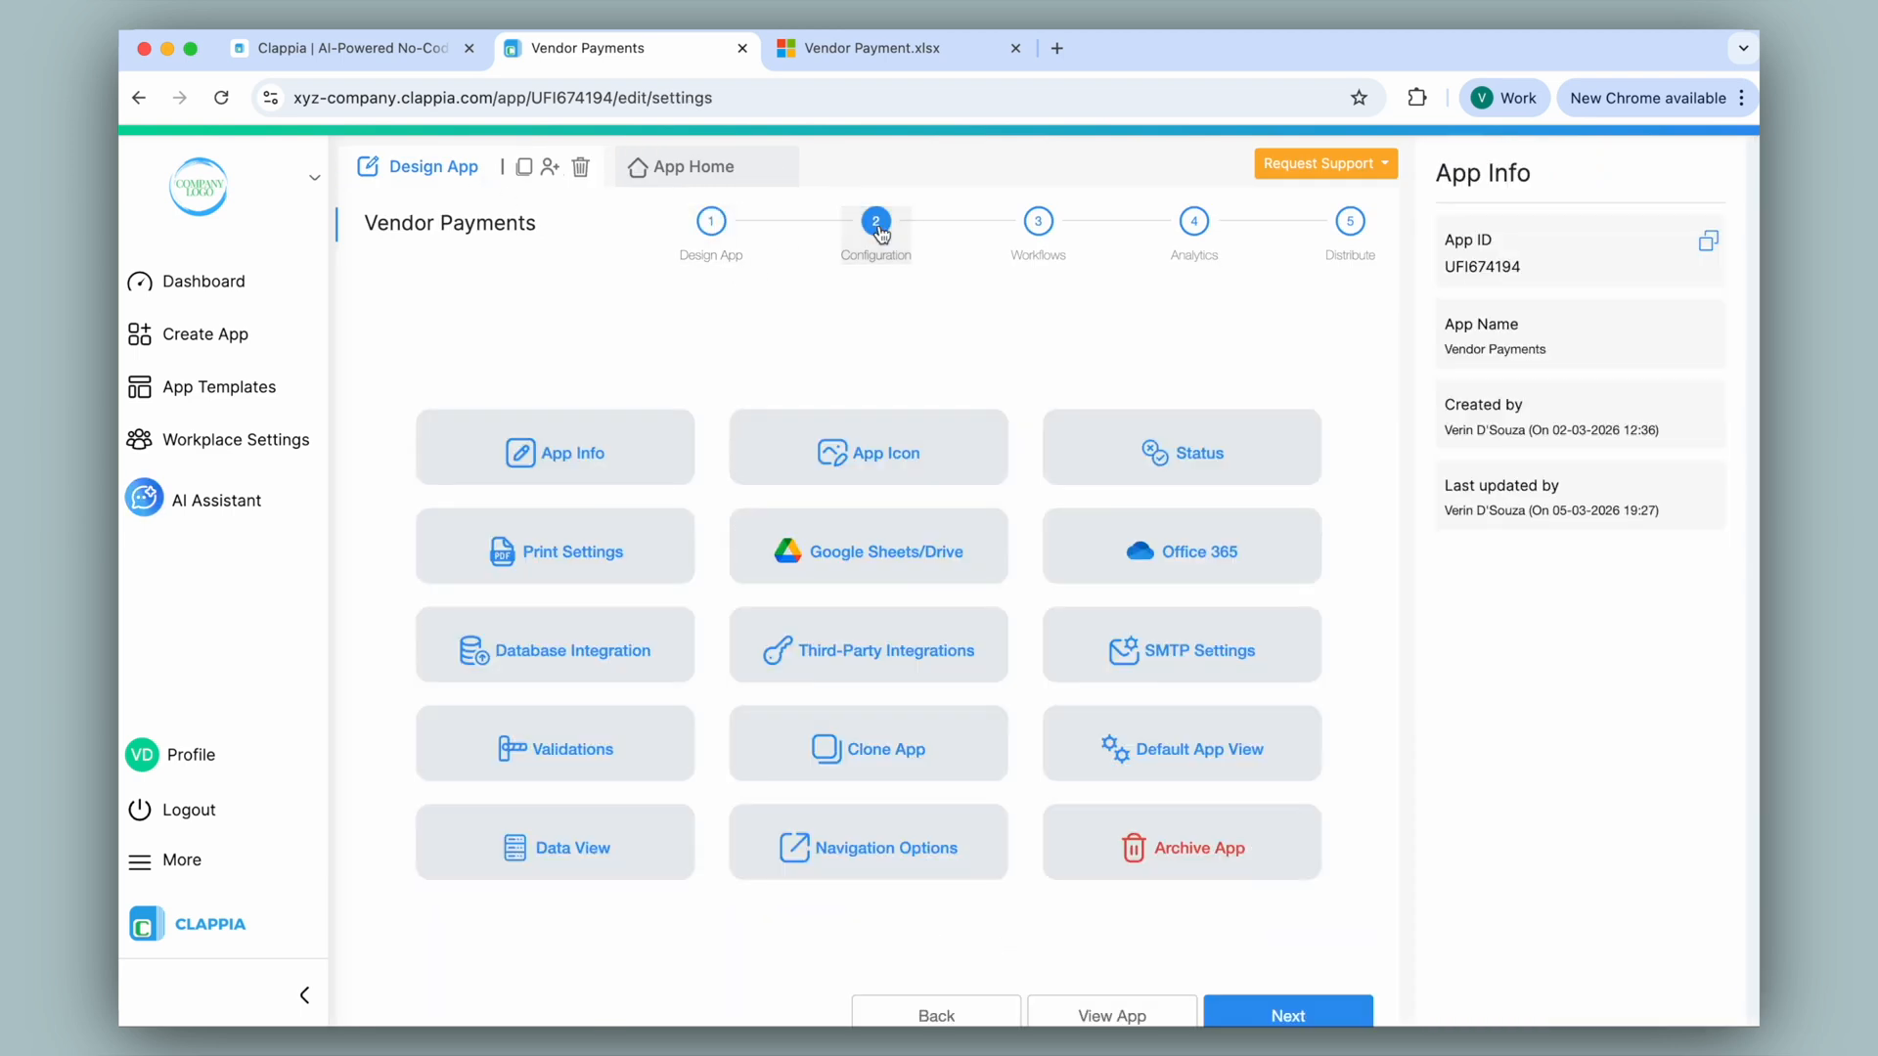
{"action": "left_click", "coordinate": [1235, 568]}
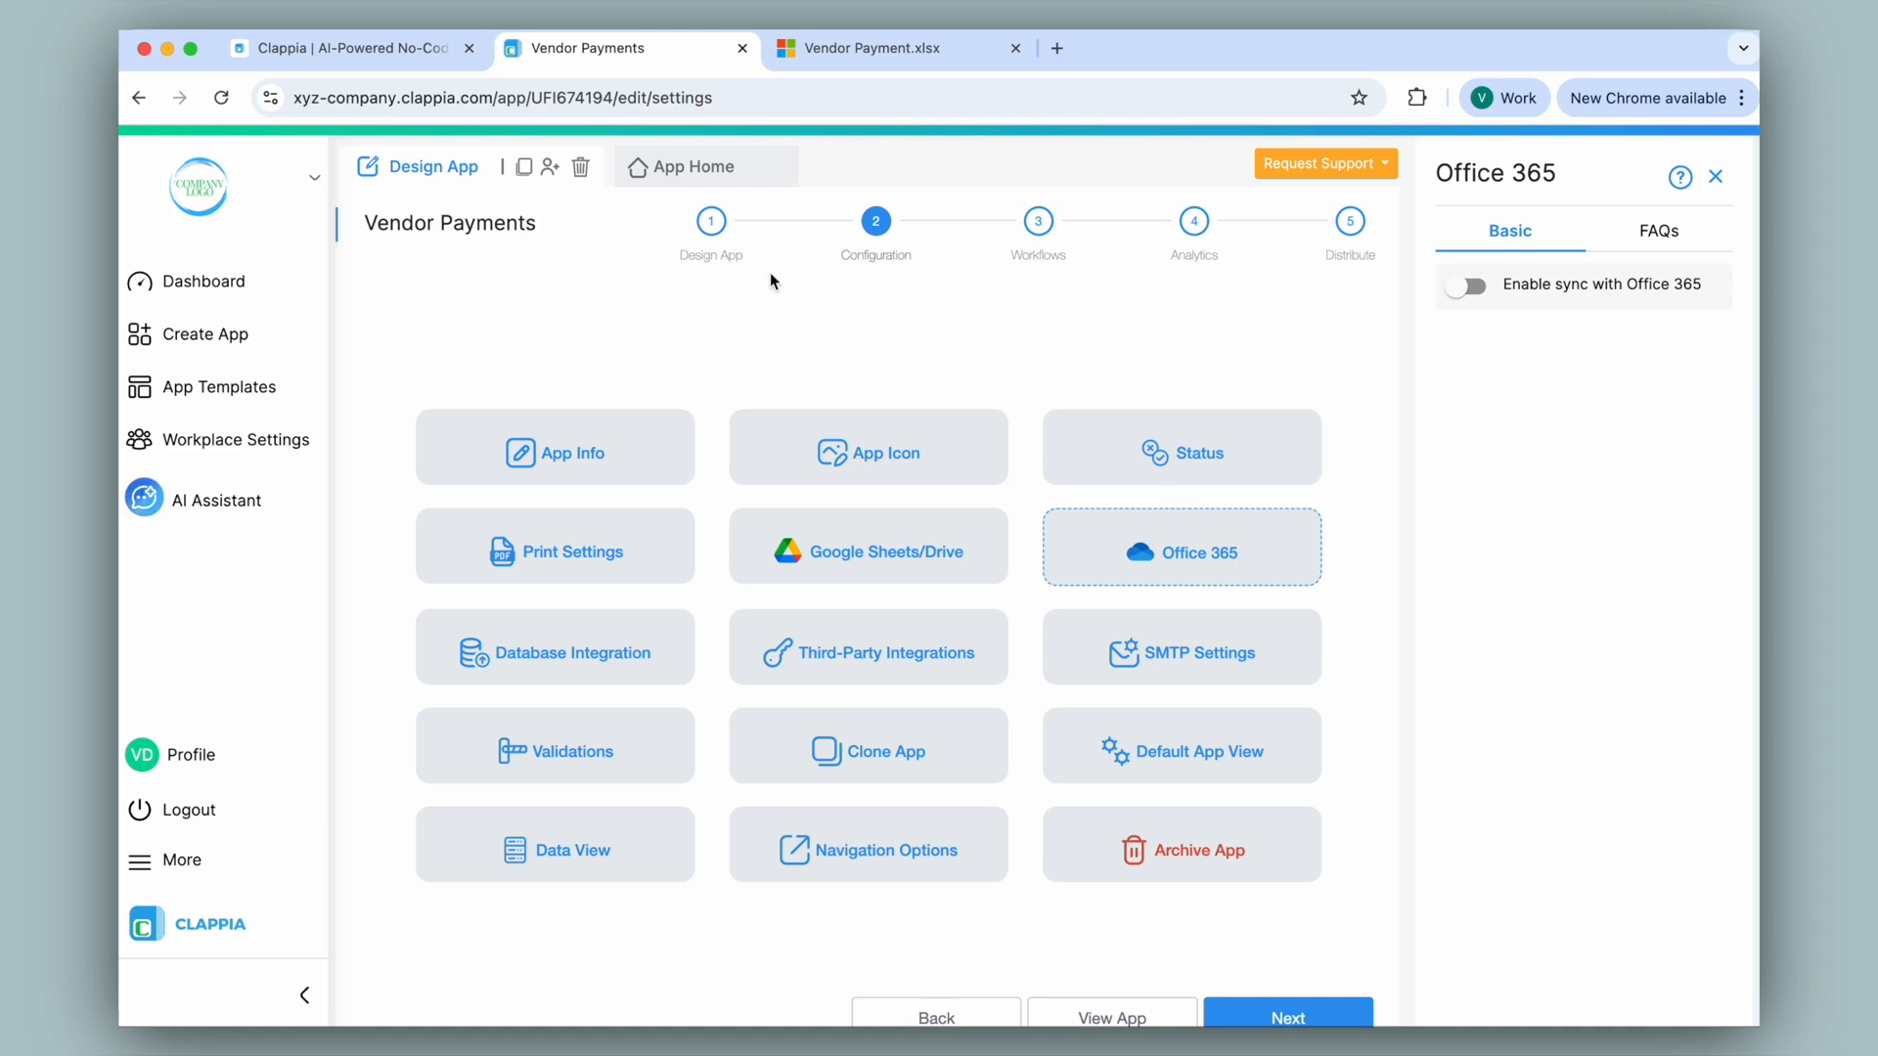
{"action": "left_click", "coordinate": [711, 227]}
Open the basic settings of the Select Vendor ID field and view the available support request options.
{"action": "scroll", "coordinate": [865, 464], "scroll_direction": "down", "scroll_amount": 5}
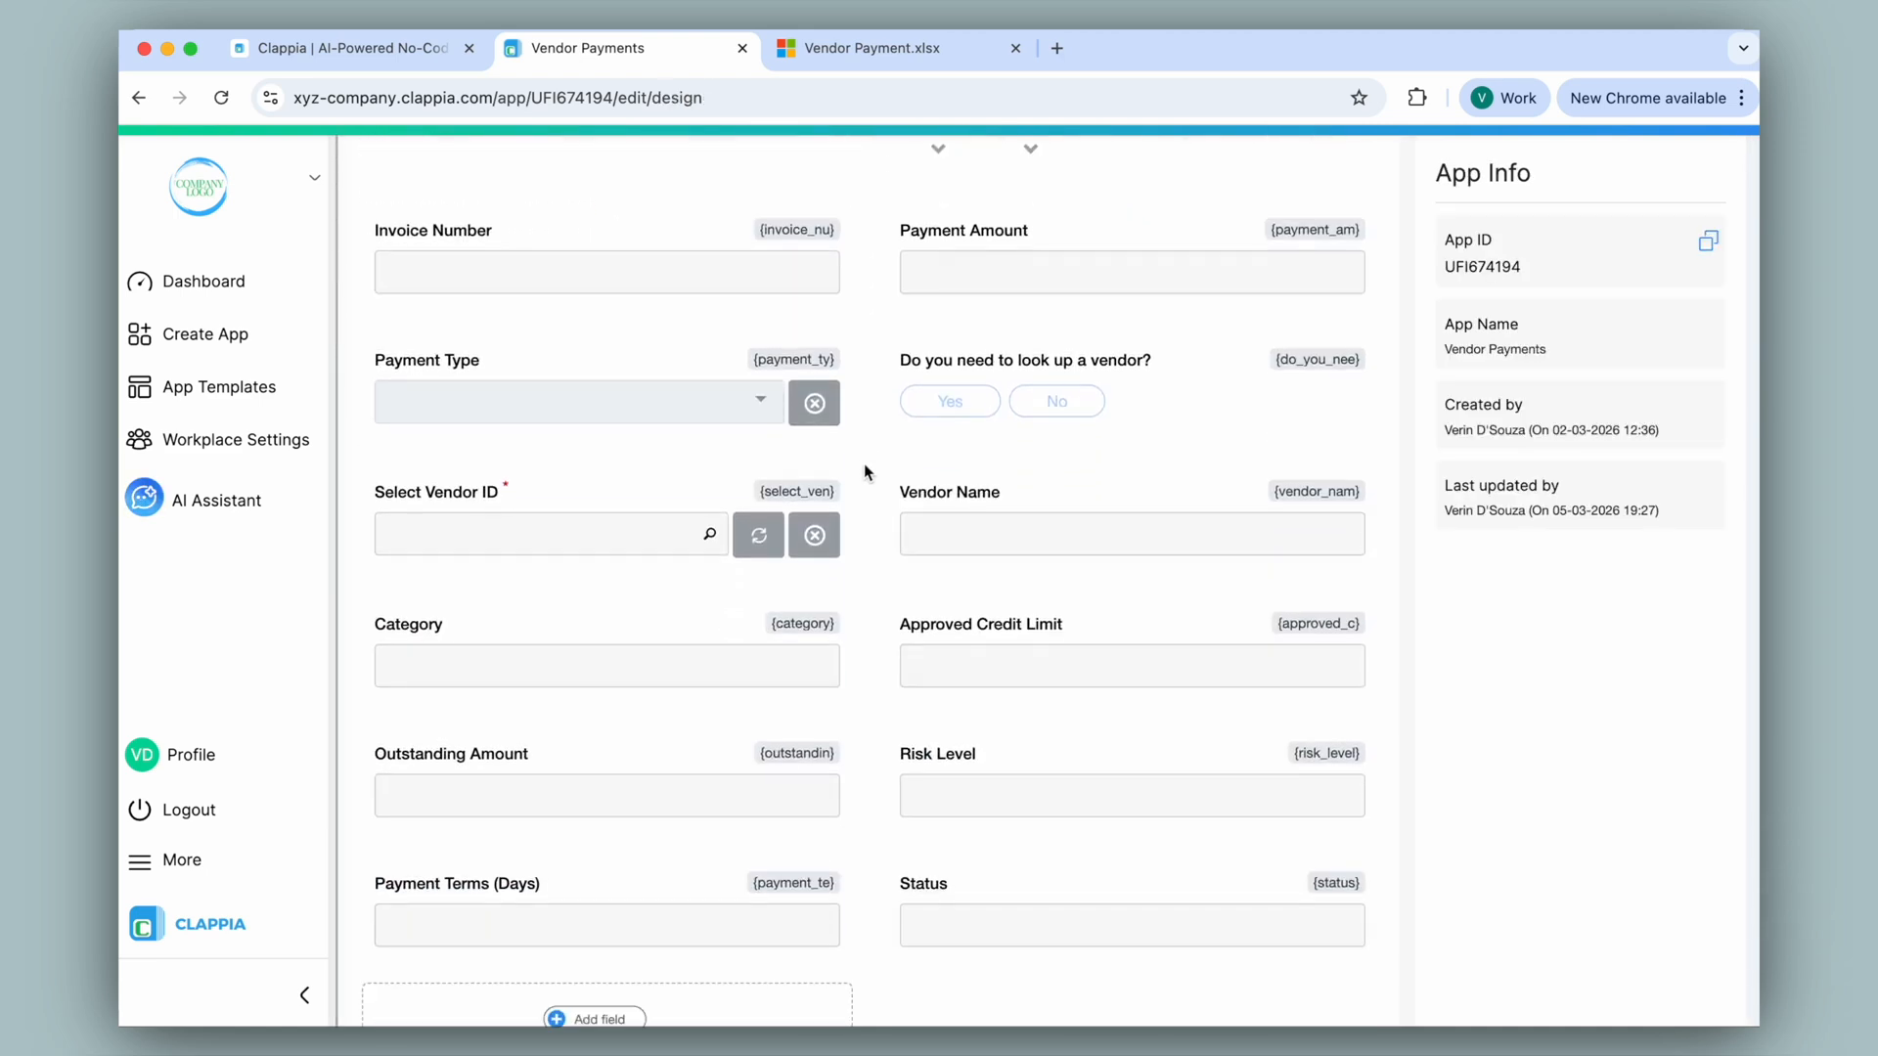
{"action": "left_click", "coordinate": [655, 467]}
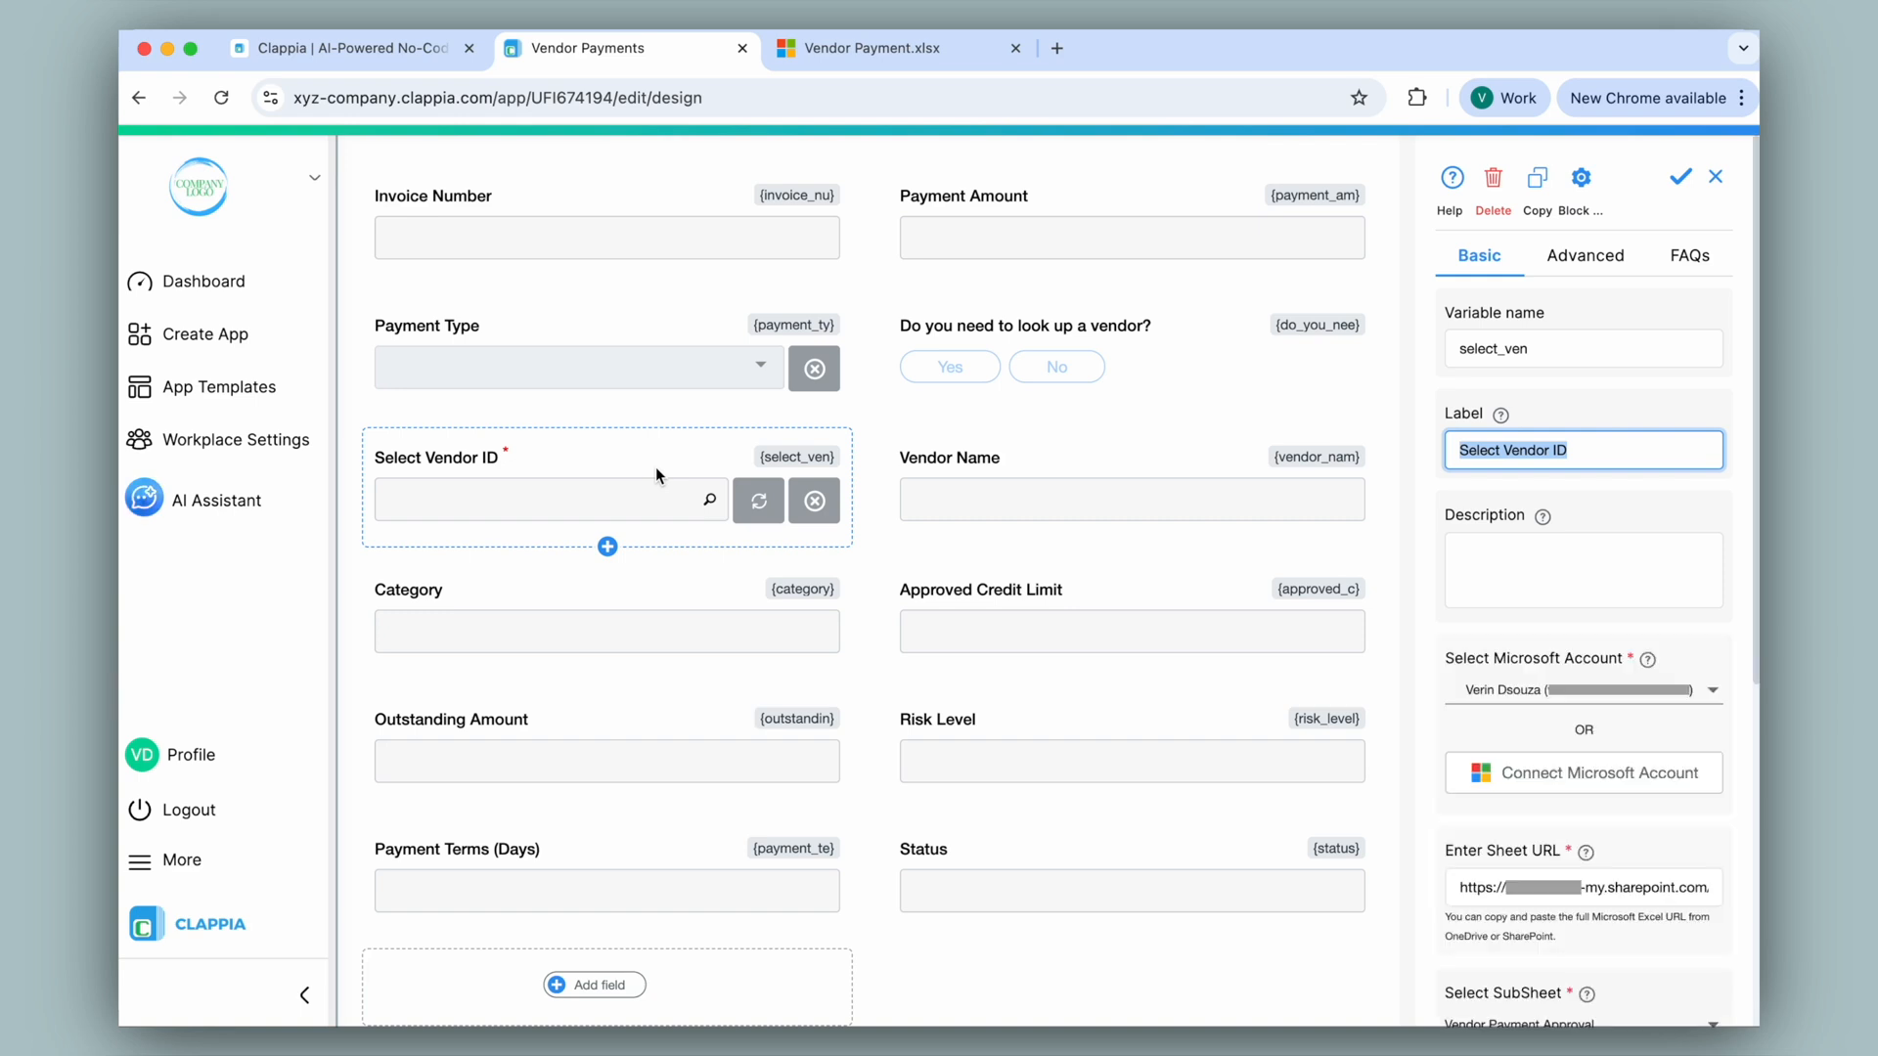
{"action": "scroll", "coordinate": [655, 466], "scroll_direction": "up", "scroll_amount": 5}
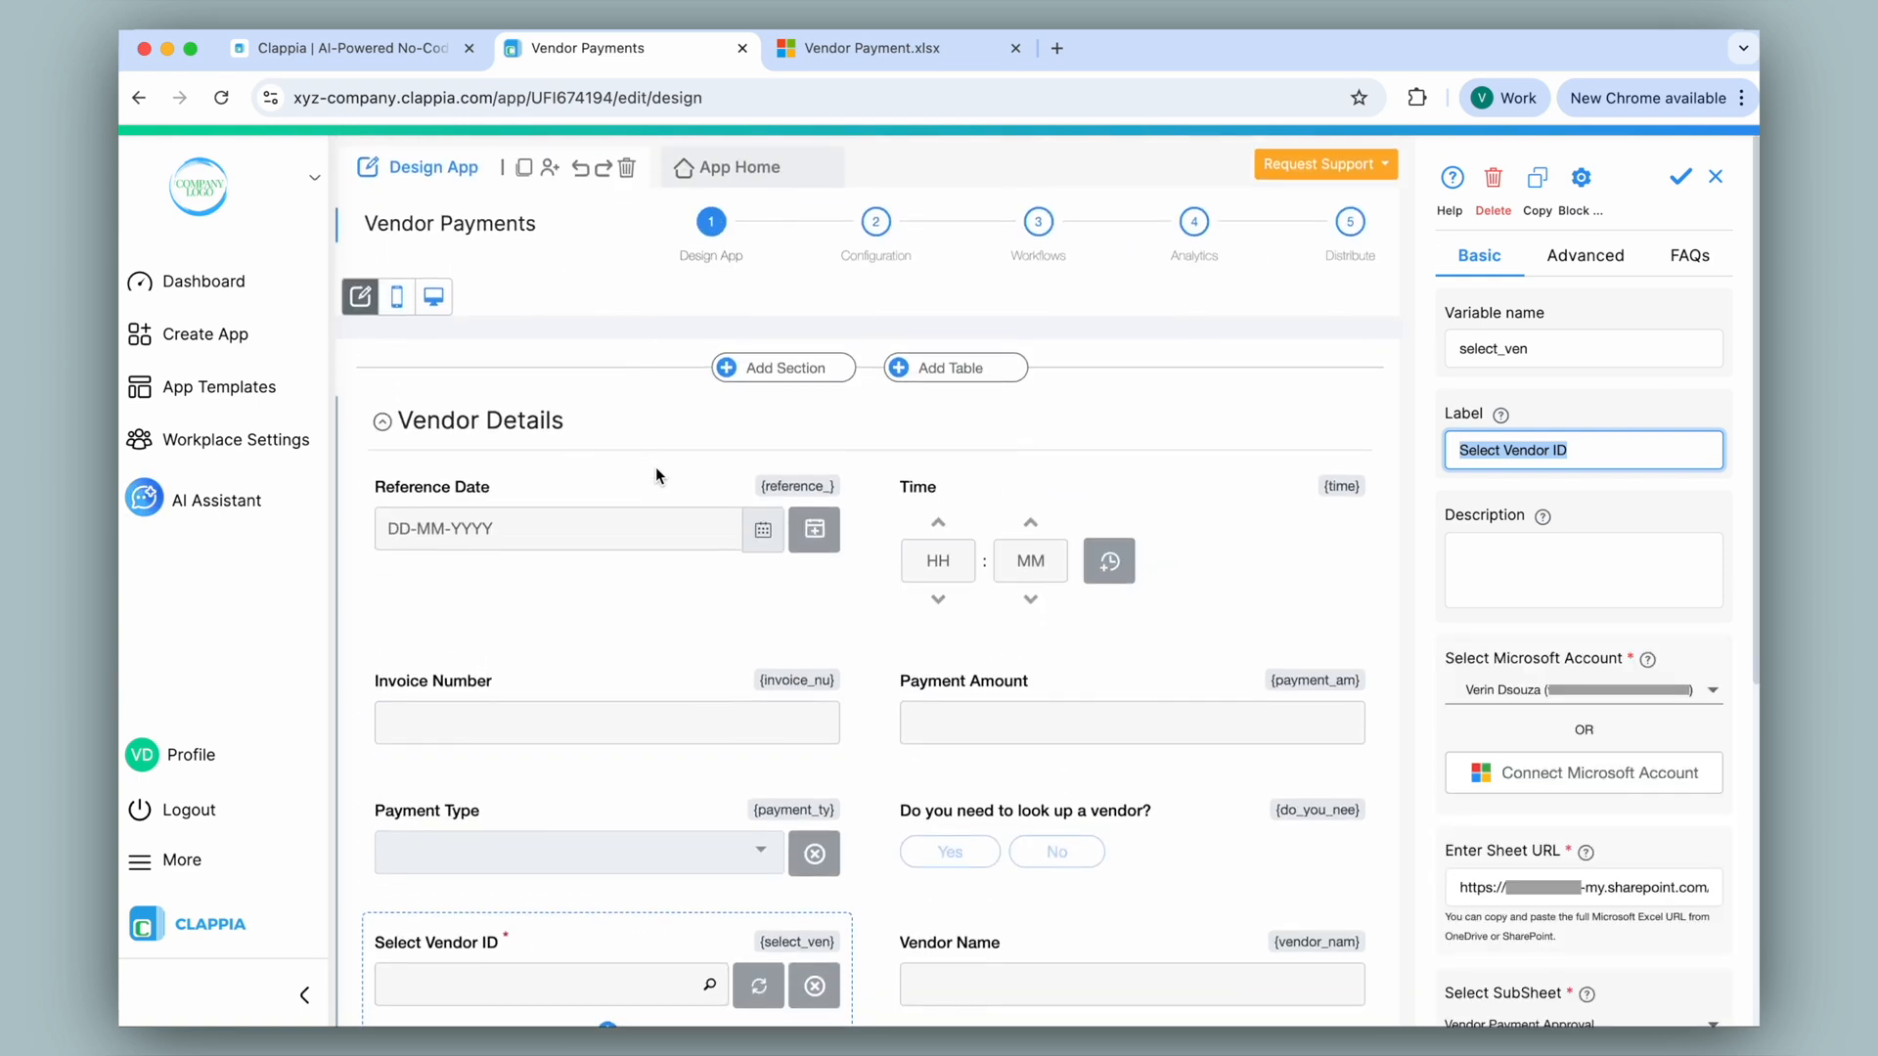
{"action": "left_click", "coordinate": [1330, 173]}
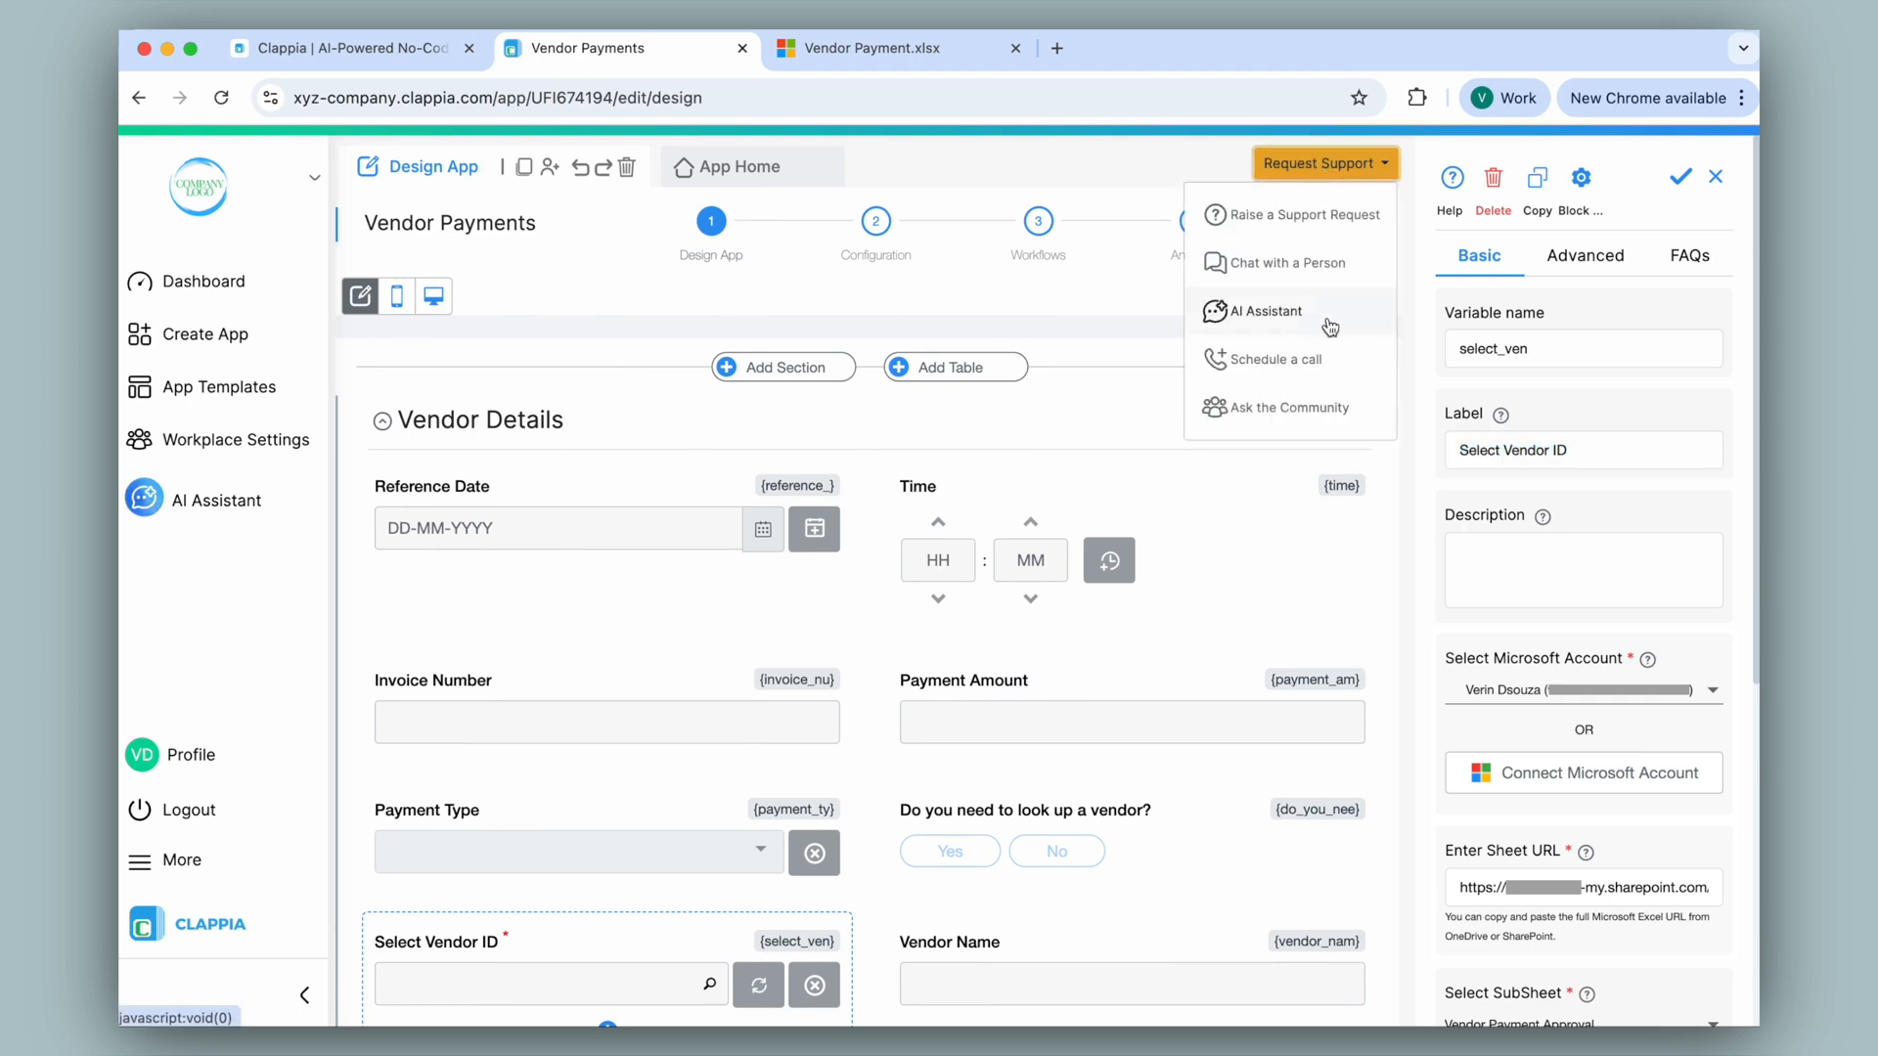